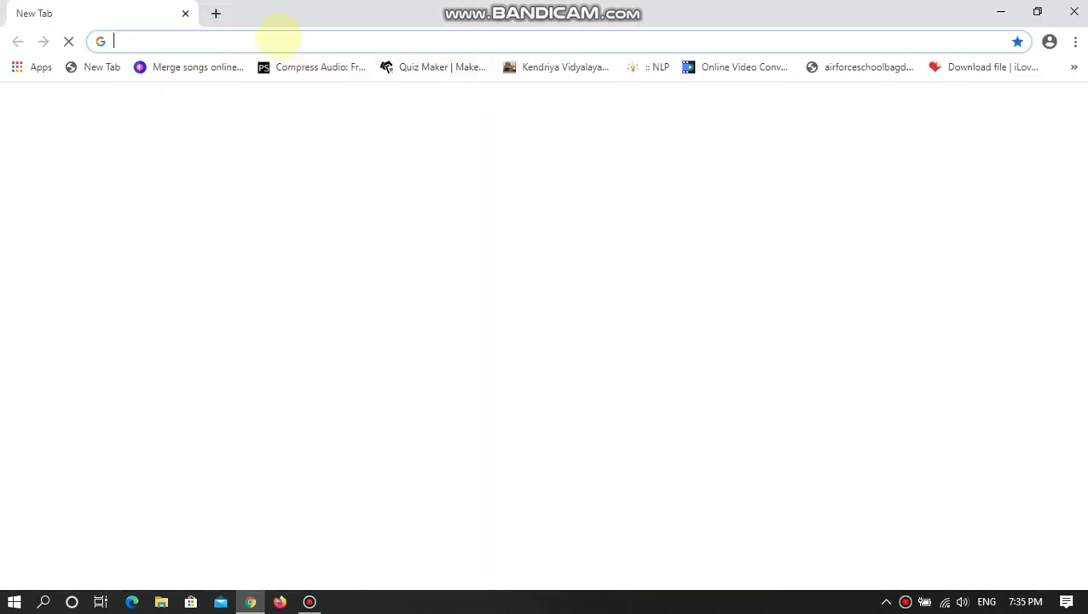
- Search the web for 'Google Forms' and open the 'Google Forms: Sign-in' result
{"action": "left_click", "coordinate": [140, 41]}
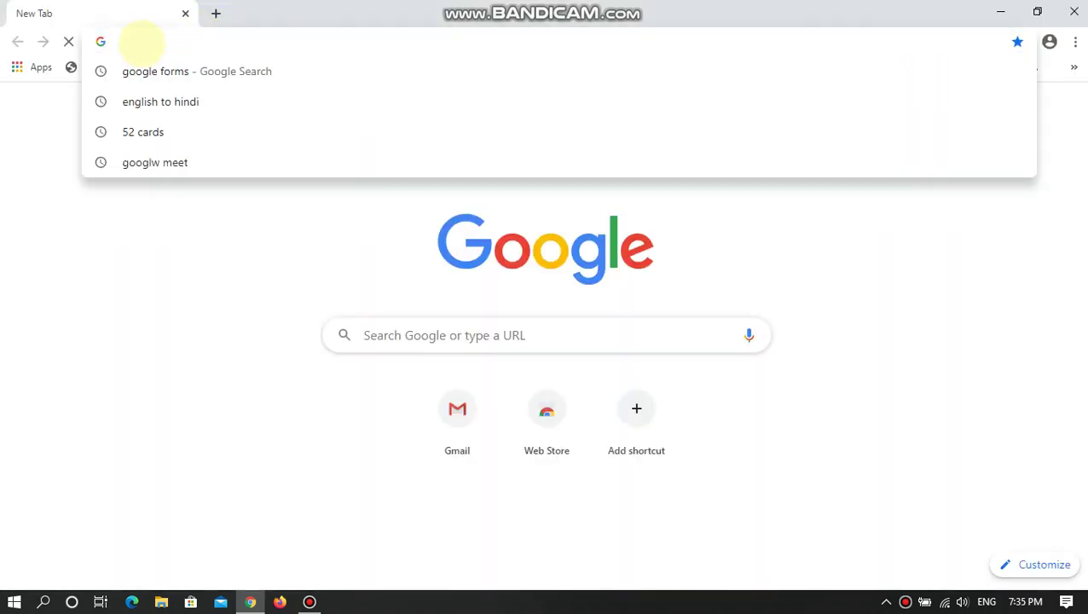
{"action": "type", "text": "Google F"}
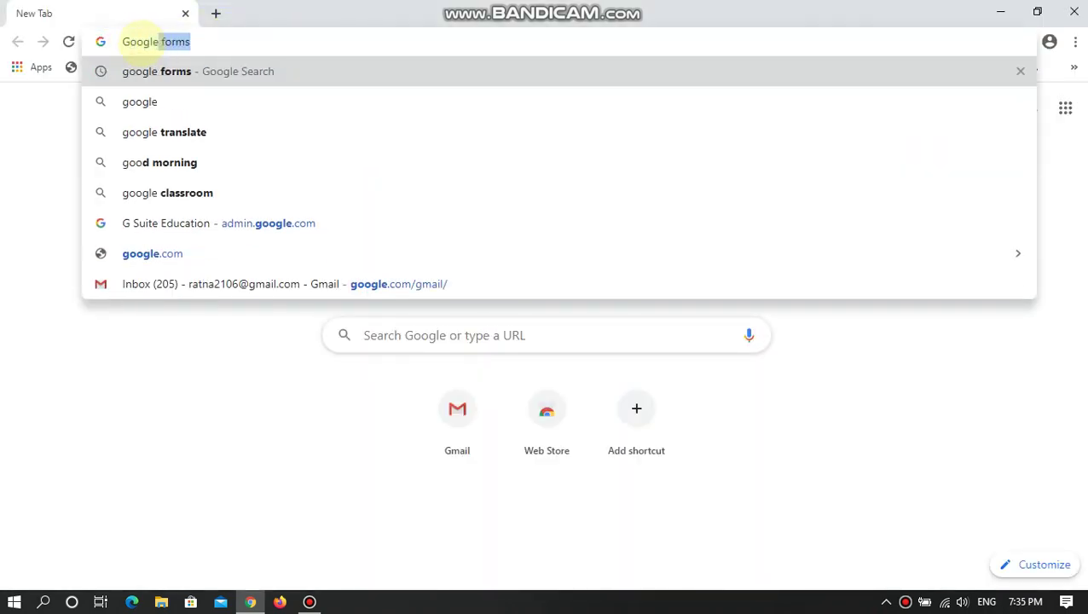
{"action": "type", "text": "orm"}
{"action": "key", "text": "Return"}
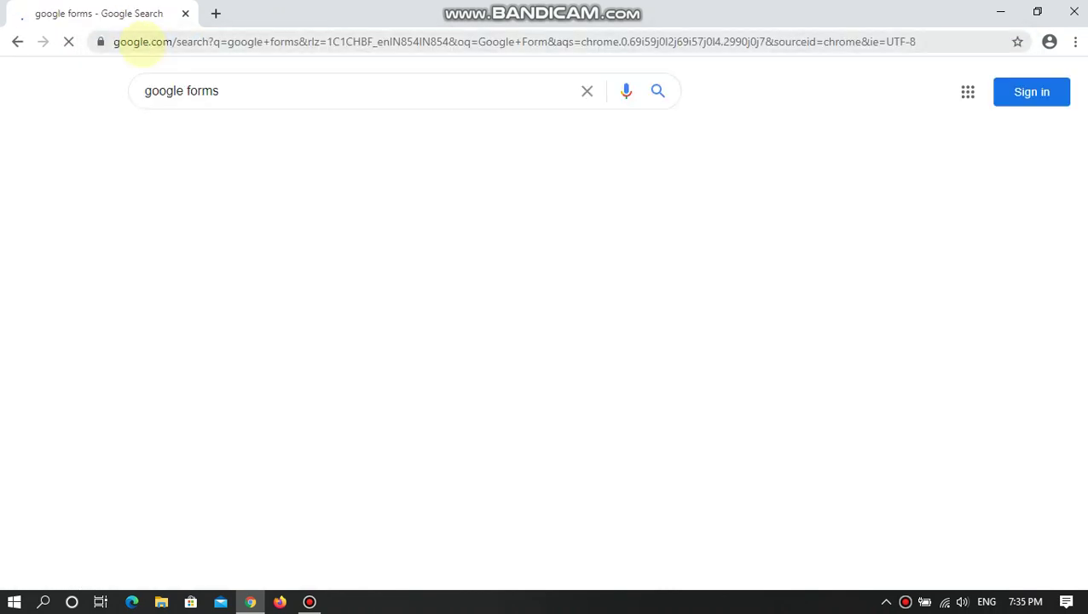
{"action": "scroll", "coordinate": [580, 341], "scroll_direction": "down", "scroll_amount": 1}
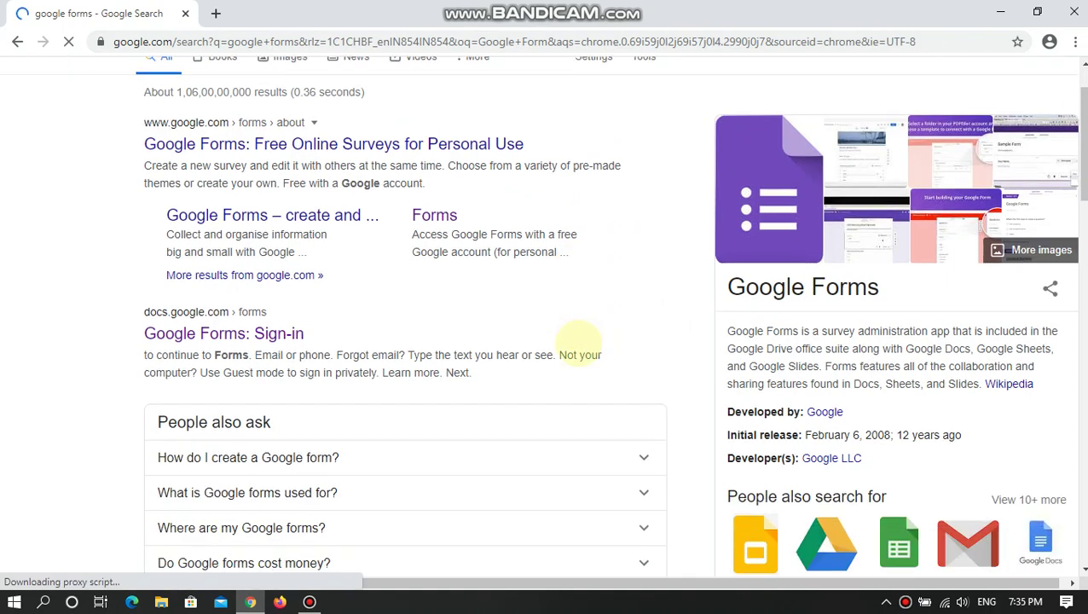
{"action": "scroll", "coordinate": [382, 360], "scroll_direction": "up", "scroll_amount": 1}
{"action": "scroll", "coordinate": [381, 362], "scroll_direction": "down", "scroll_amount": 3}
{"action": "scroll", "coordinate": [381, 364], "scroll_direction": "up", "scroll_amount": 3}
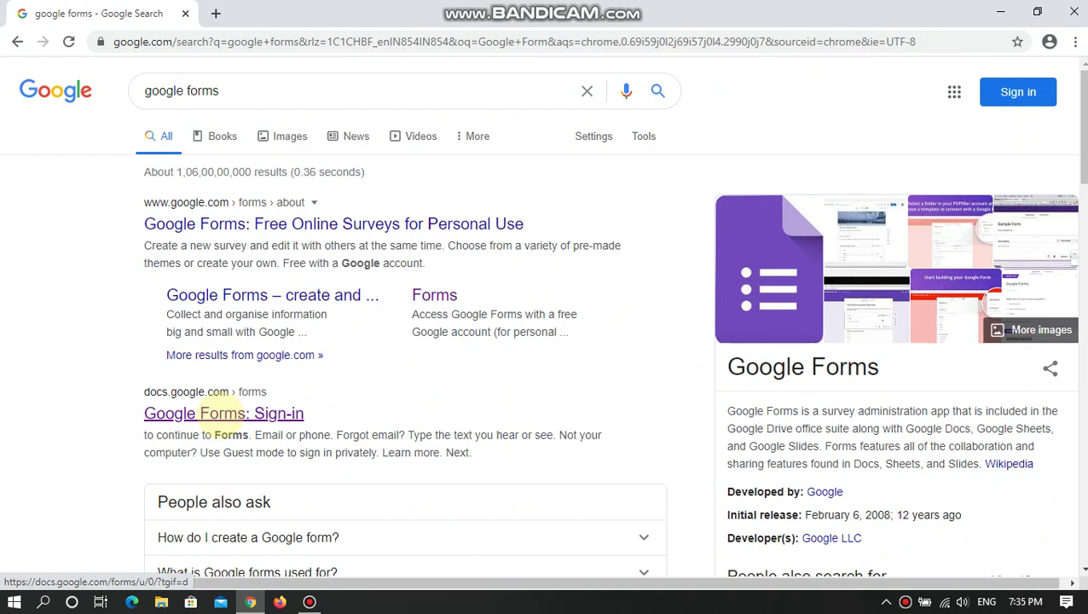
{"action": "left_click", "coordinate": [225, 413]}
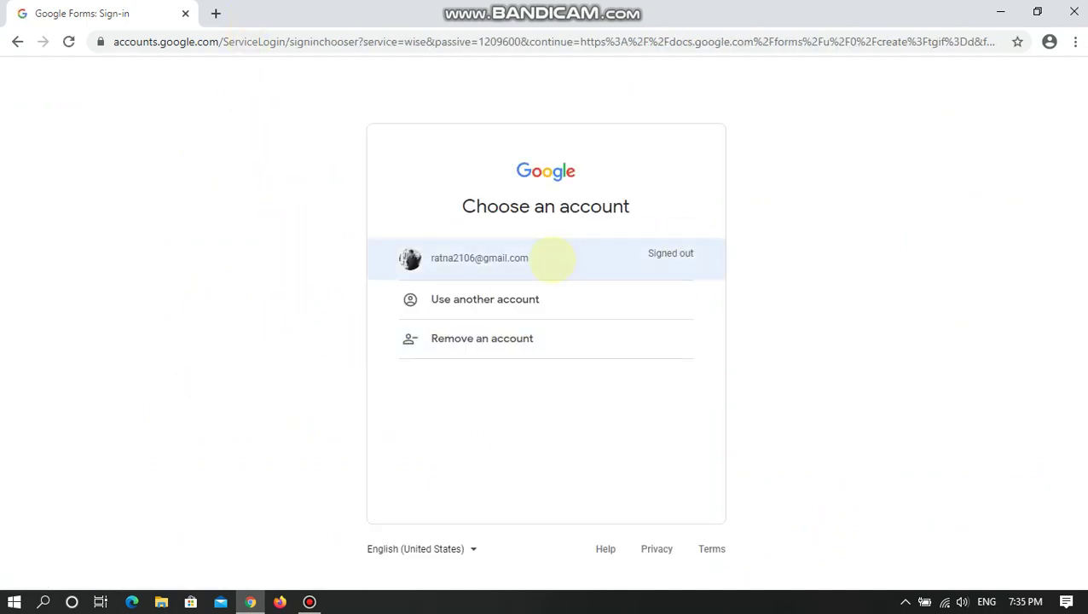
- Sign in with the saved Google account by entering its password
{"action": "left_click", "coordinate": [552, 258]}
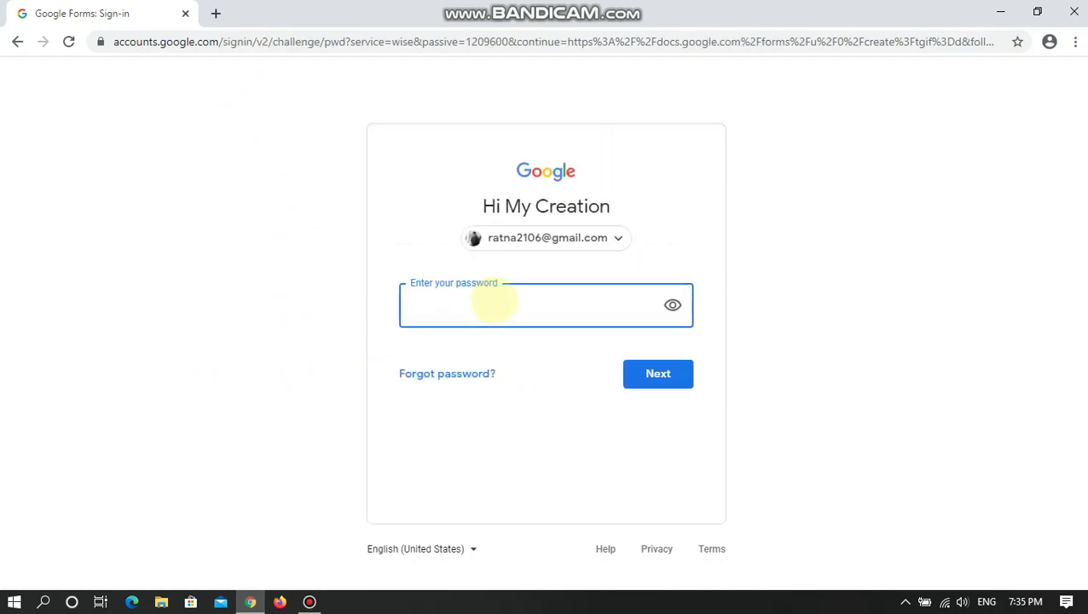
{"action": "type", "text": "••••••••"}
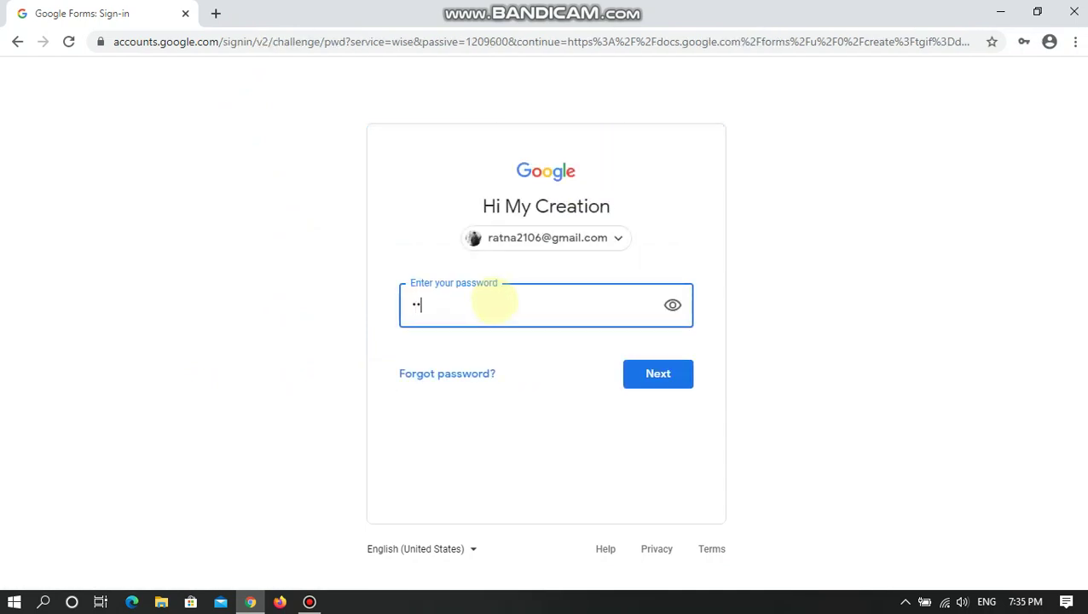
{"action": "type", "text": "•••••••"}
{"action": "key", "text": "Return"}
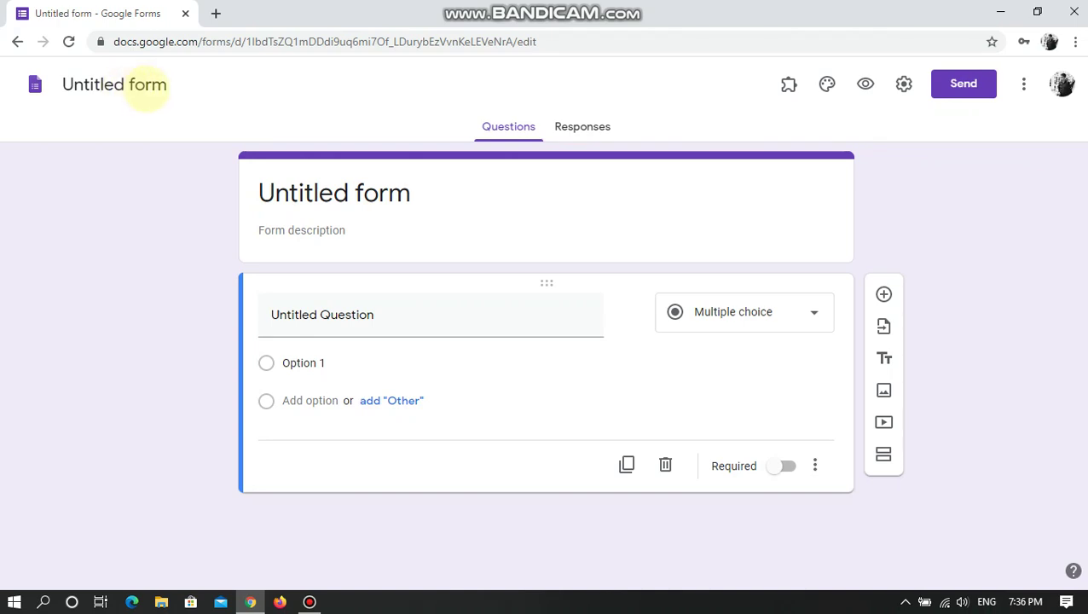
- Rename the untitled form to 'AFS BAGDOGRA- COMPUTER QP'
{"action": "left_click", "coordinate": [147, 85]}
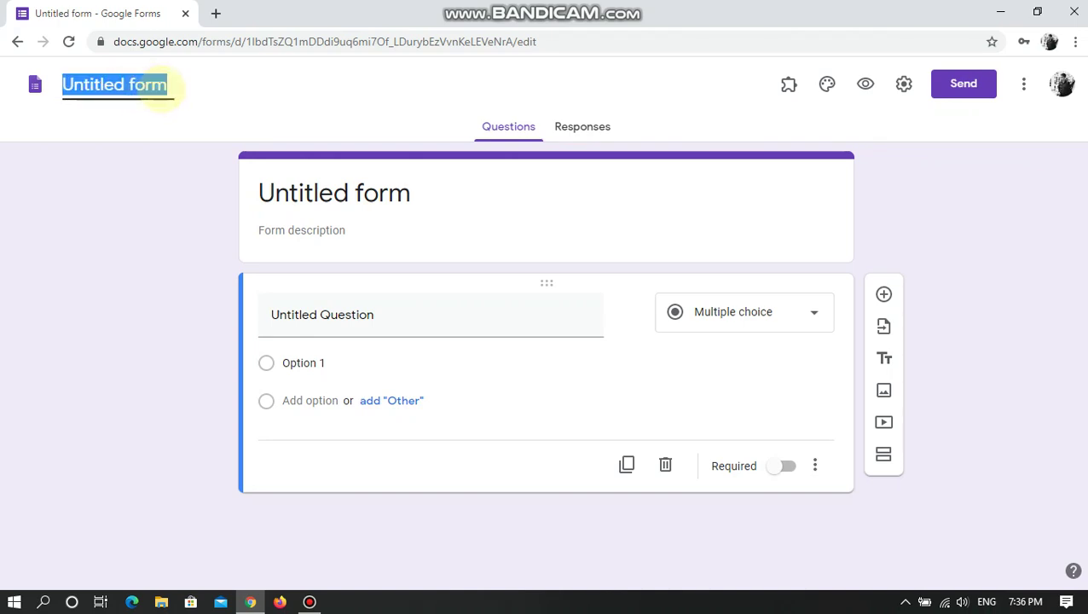
{"action": "type", "text": "AFS AB"}
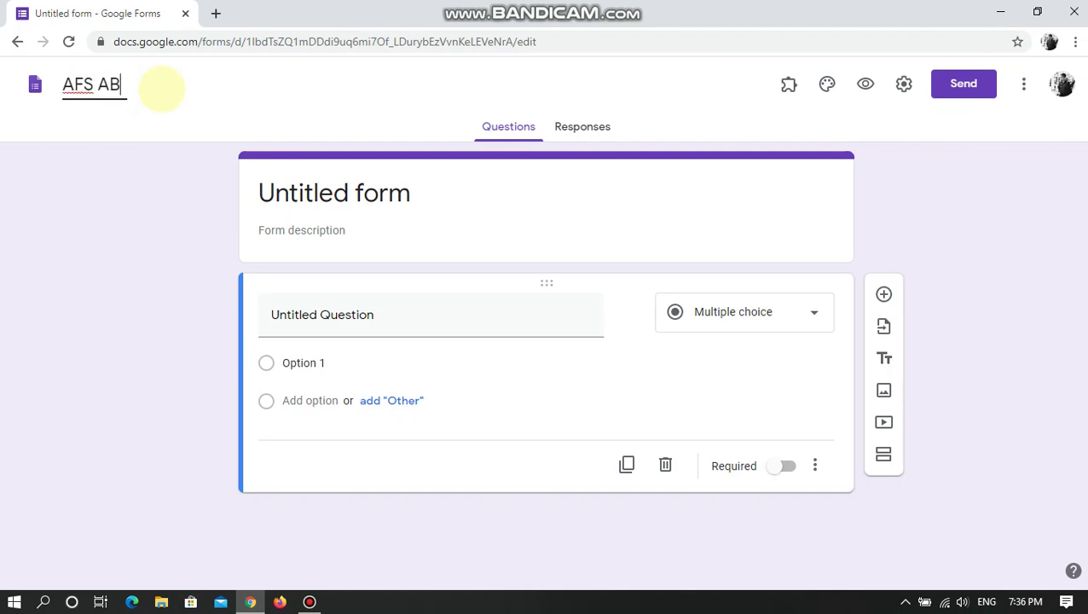
{"action": "key", "text": "BackSpace"}
{"action": "key", "text": "BackSpace"}
{"action": "type", "text": "BAGDO"}
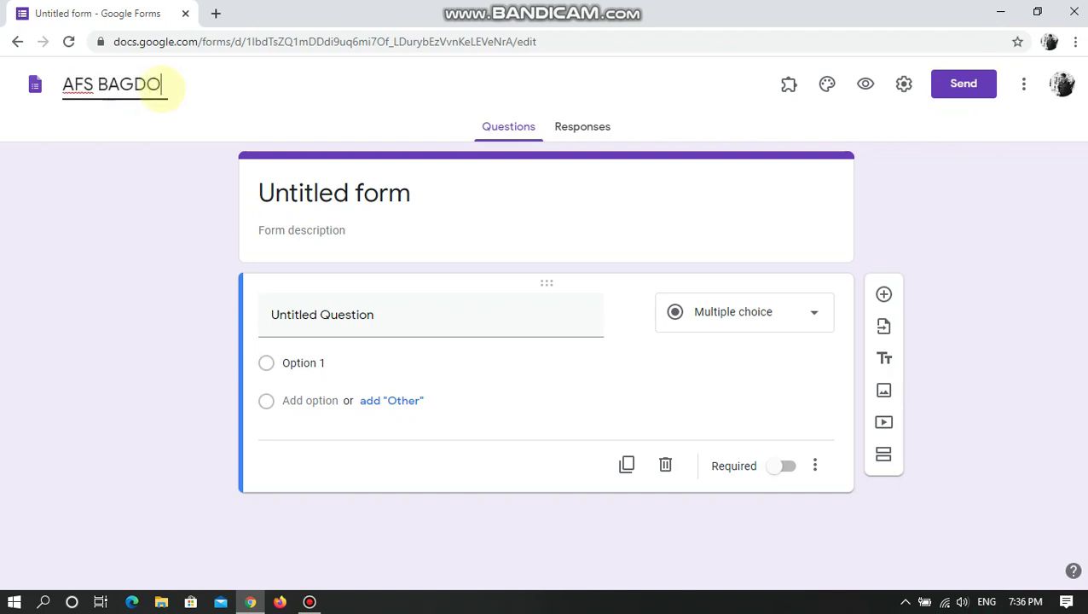
{"action": "type", "text": "GRA- COM"}
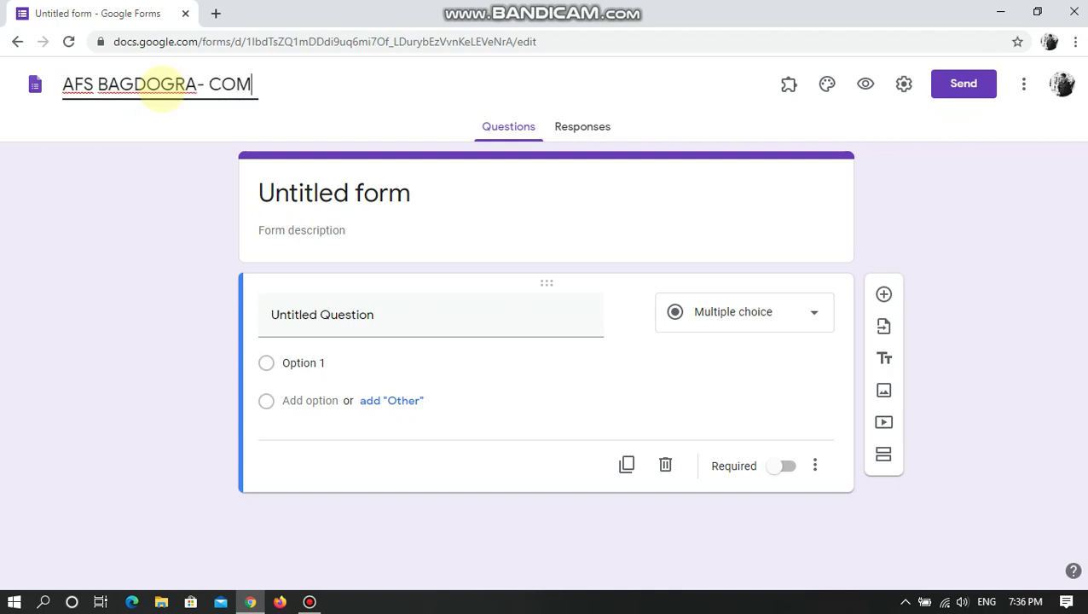
{"action": "type", "text": "PUTER QP"}
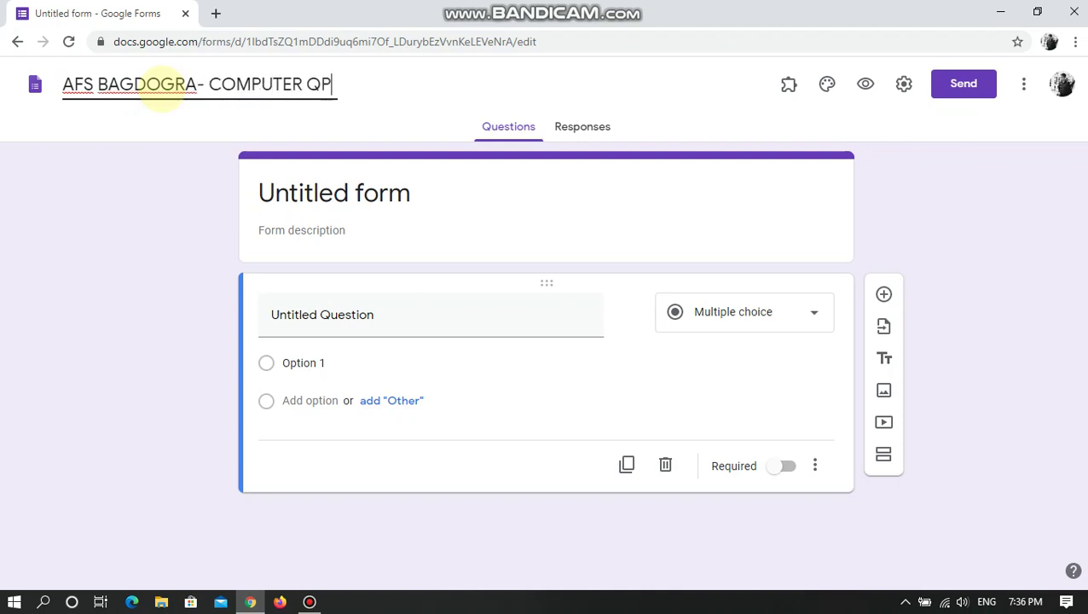
{"action": "key", "text": "Return"}
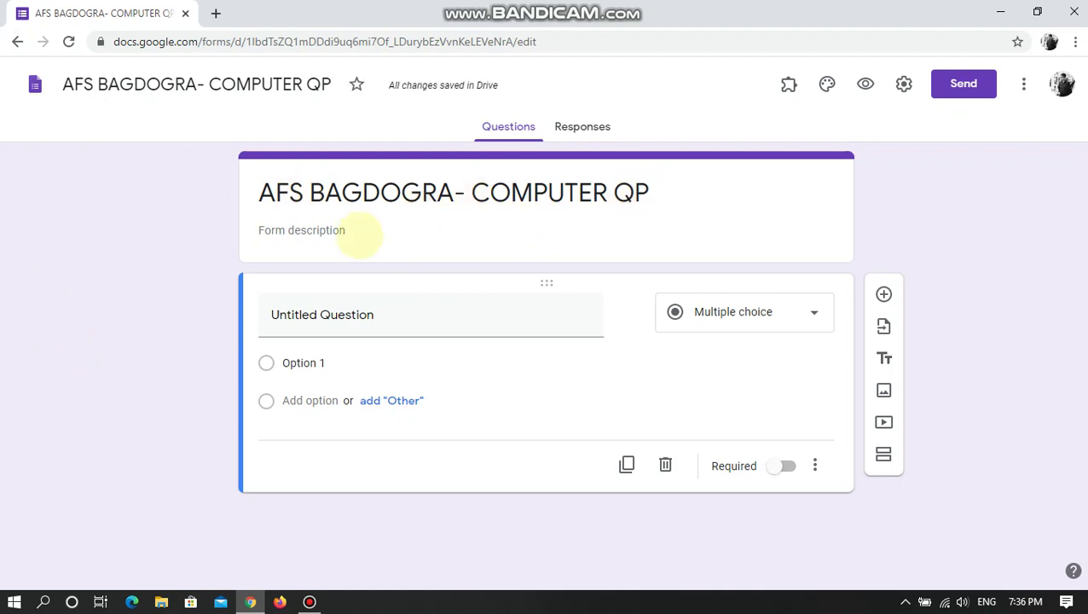
- Set the form description to 'CLASS- I'
{"action": "left_click", "coordinate": [358, 231]}
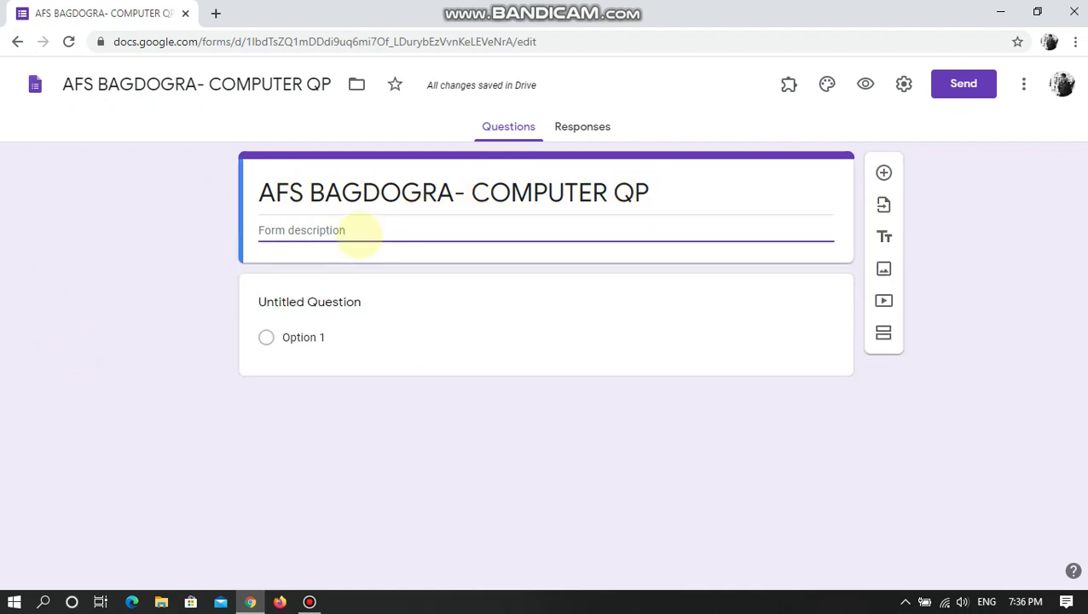
{"action": "type", "text": "CLASS- "}
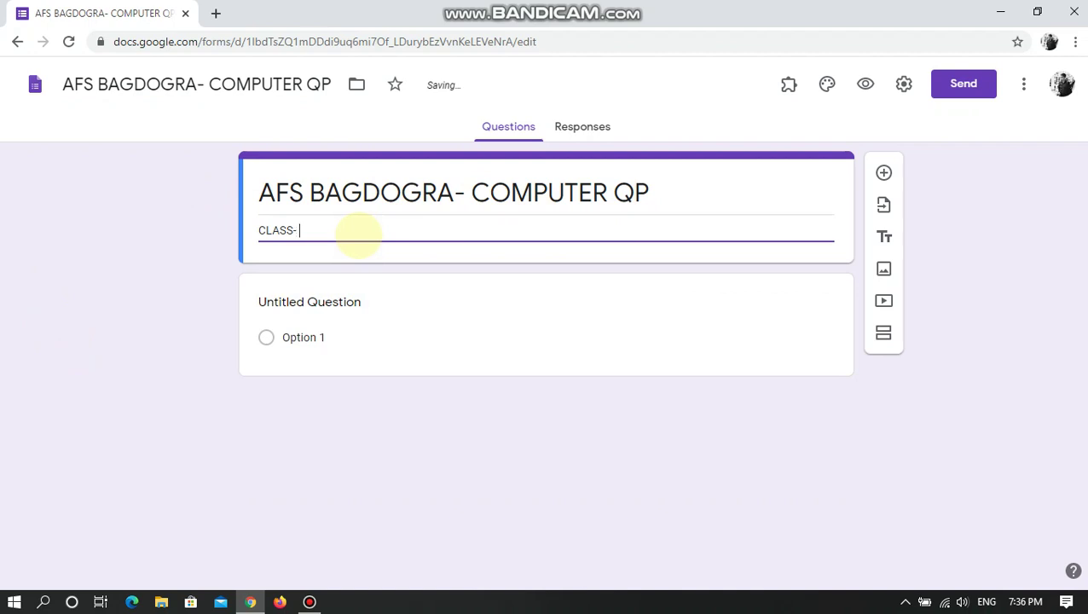
{"action": "type", "text": "I"}
{"action": "left_click", "coordinate": [159, 329]}
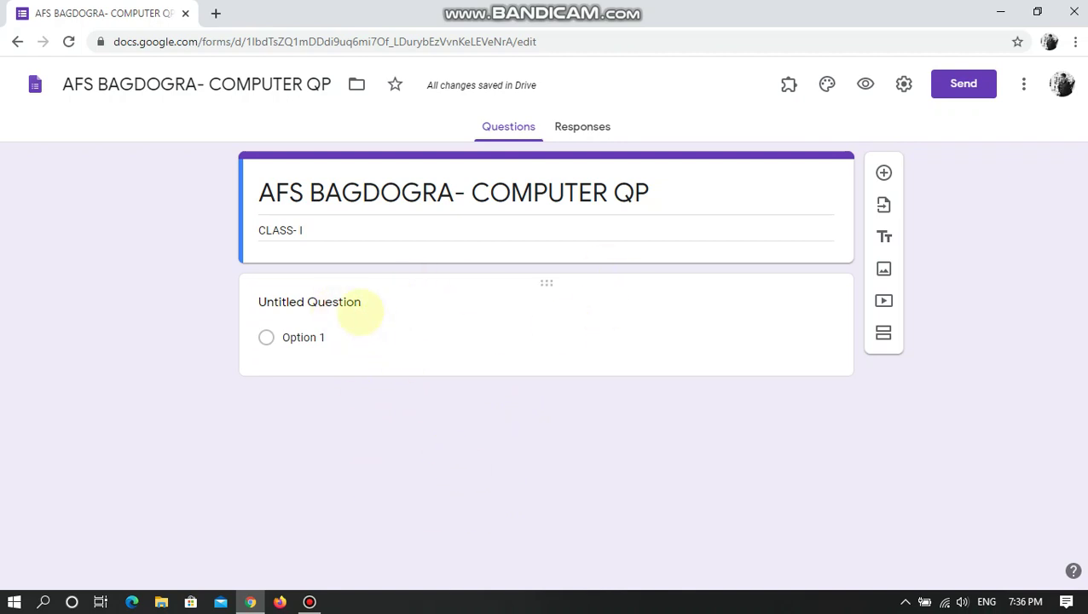
{"action": "left_click", "coordinate": [346, 300]}
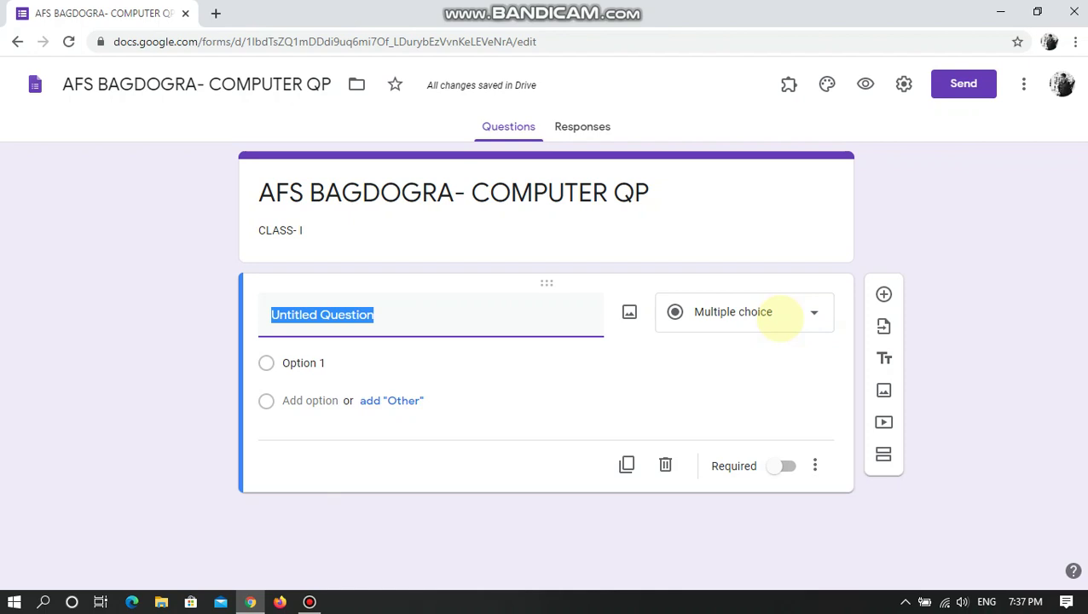
- Keep the first question as Multiple choice and title it 'WHO IS THE FATHER OF COMPUTER ?'
{"action": "left_click", "coordinate": [778, 322]}
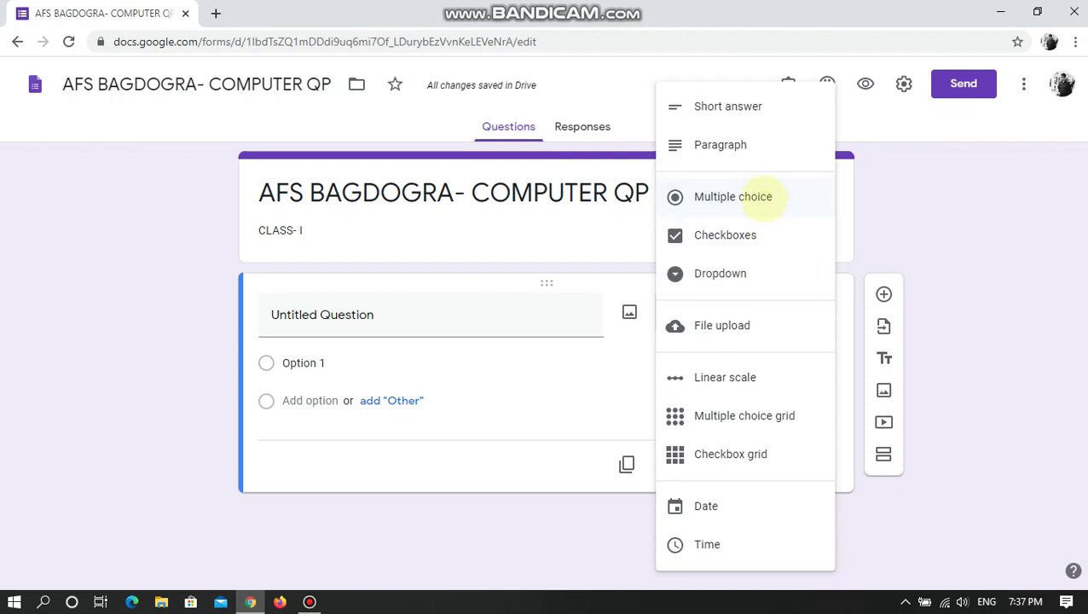
{"action": "left_click", "coordinate": [747, 198]}
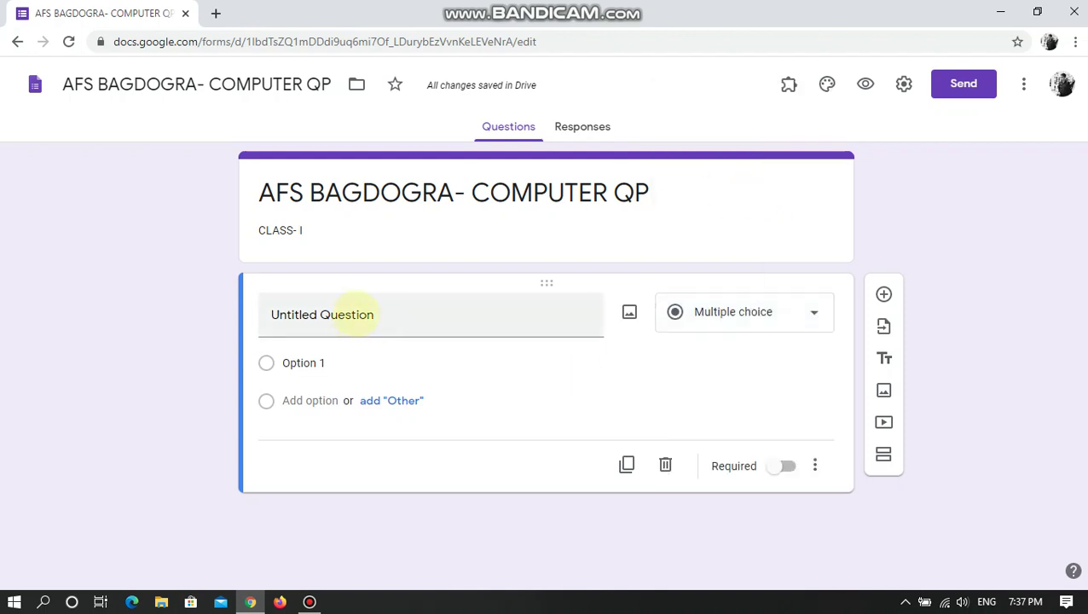
{"action": "left_click", "coordinate": [395, 318]}
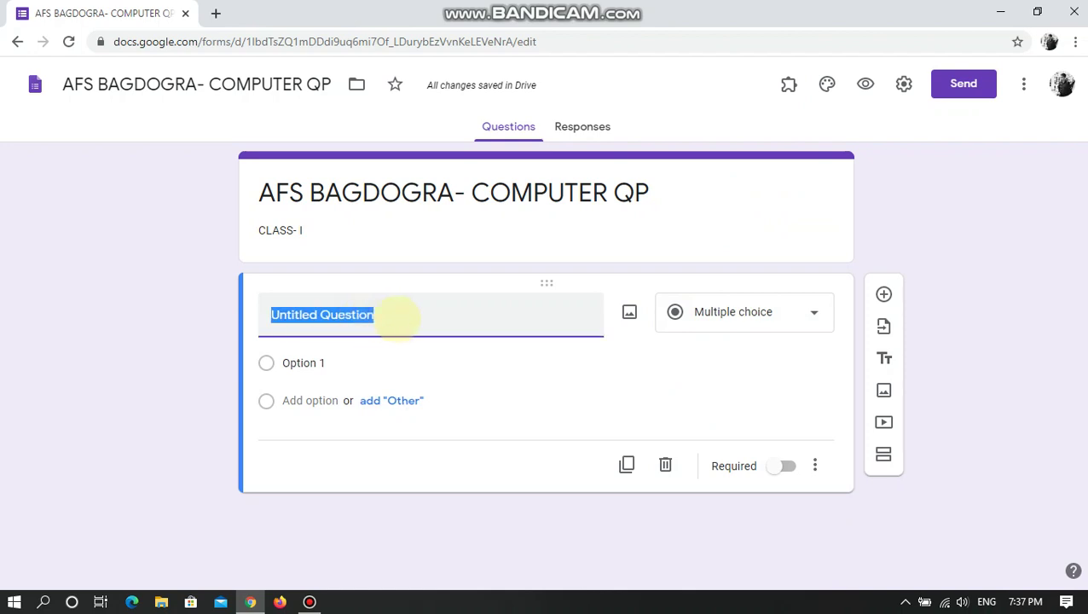
{"action": "type", "text": "WHO IS "}
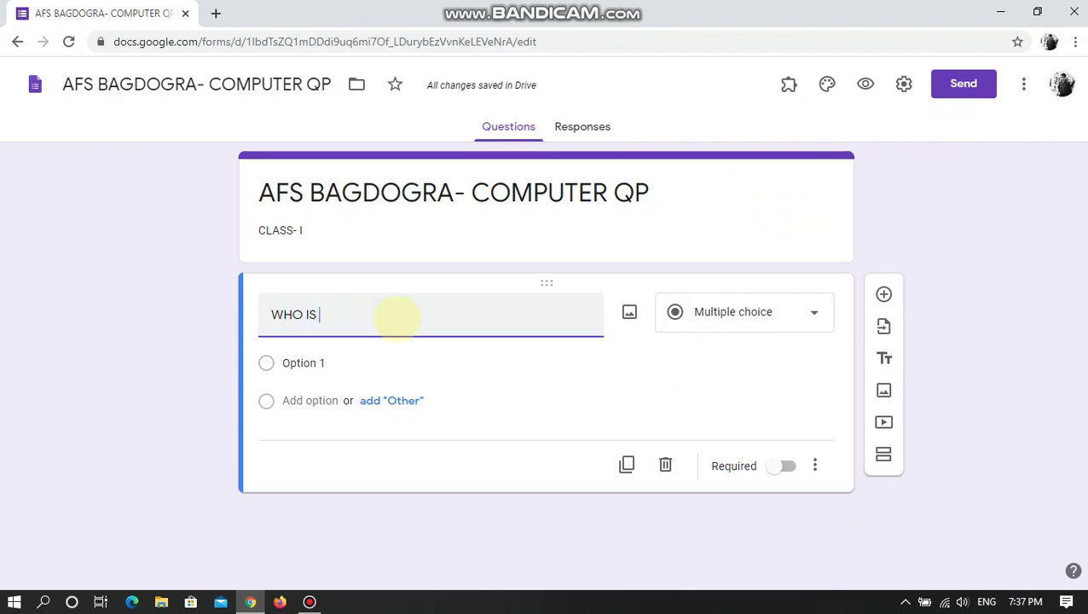
{"action": "type", "text": "THE FATHER "}
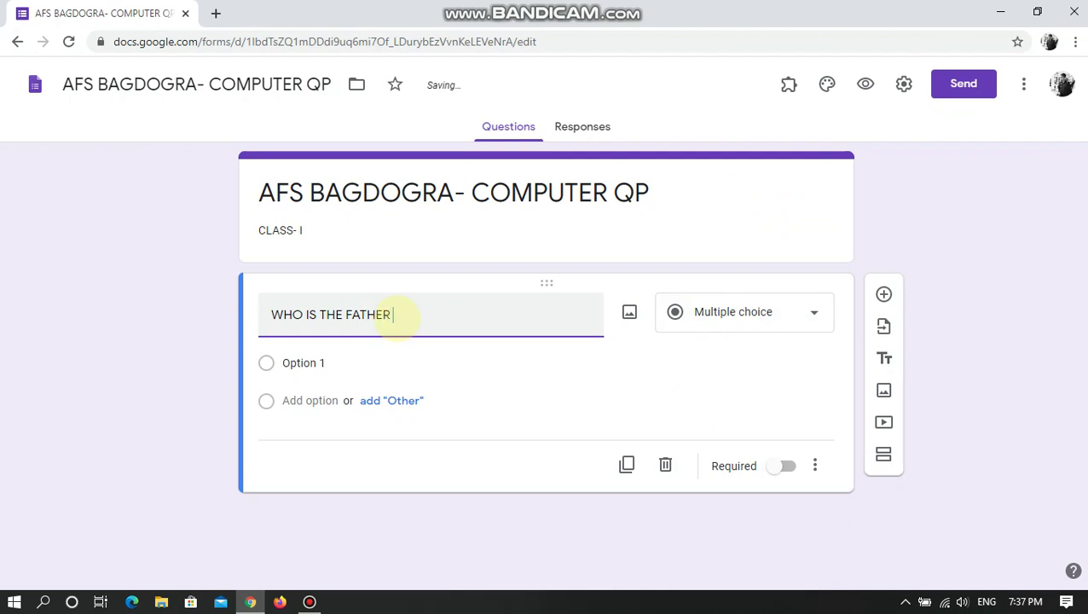
{"action": "type", "text": "OF COMPUTER"}
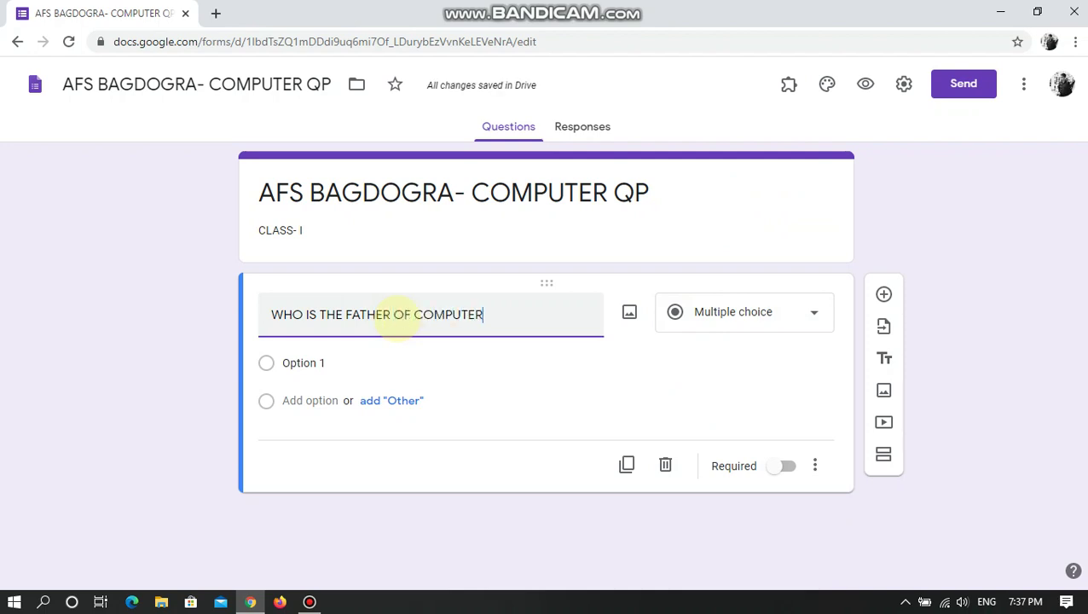
{"action": "type", "text": " ?"}
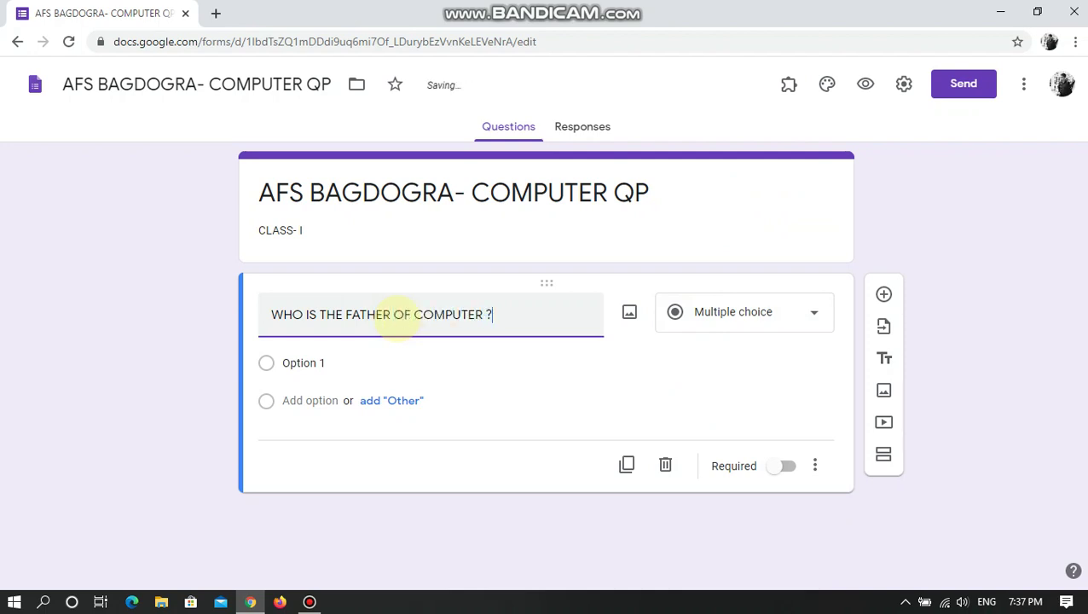
{"action": "left_click", "coordinate": [563, 395]}
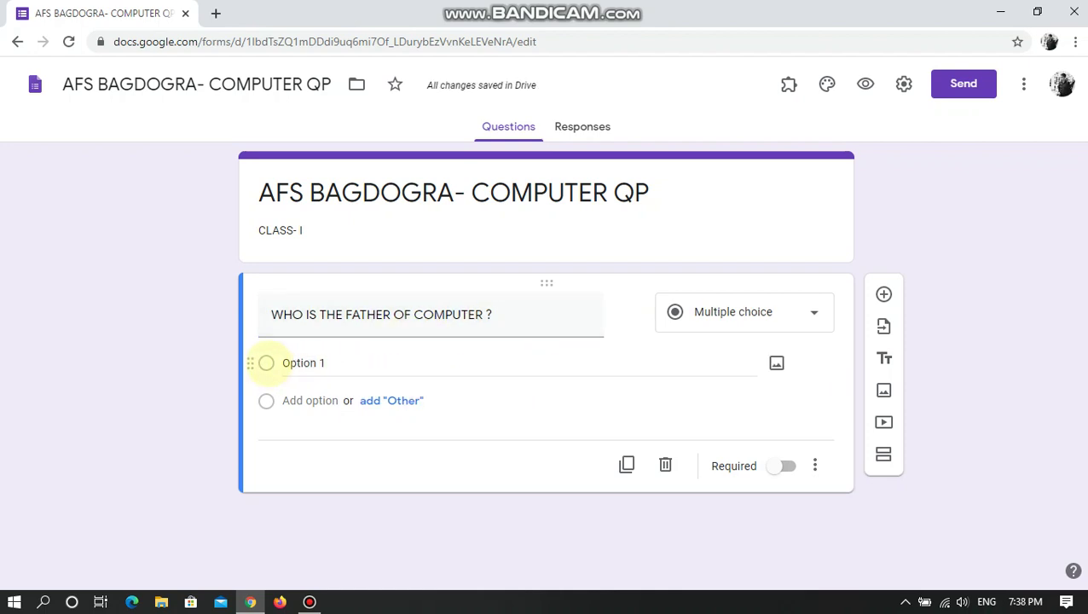
- Replace Option 1 with CHARLES BABAGGE and add CHARLES 123 as a second choice
{"action": "left_click", "coordinate": [266, 363]}
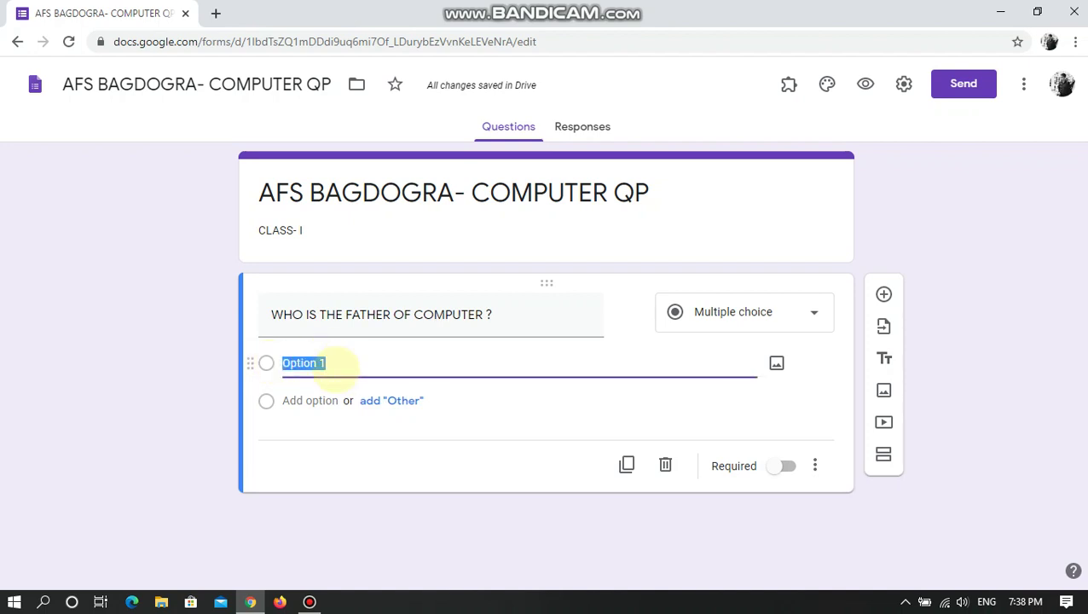
{"action": "type", "text": "CHARLES BAB"}
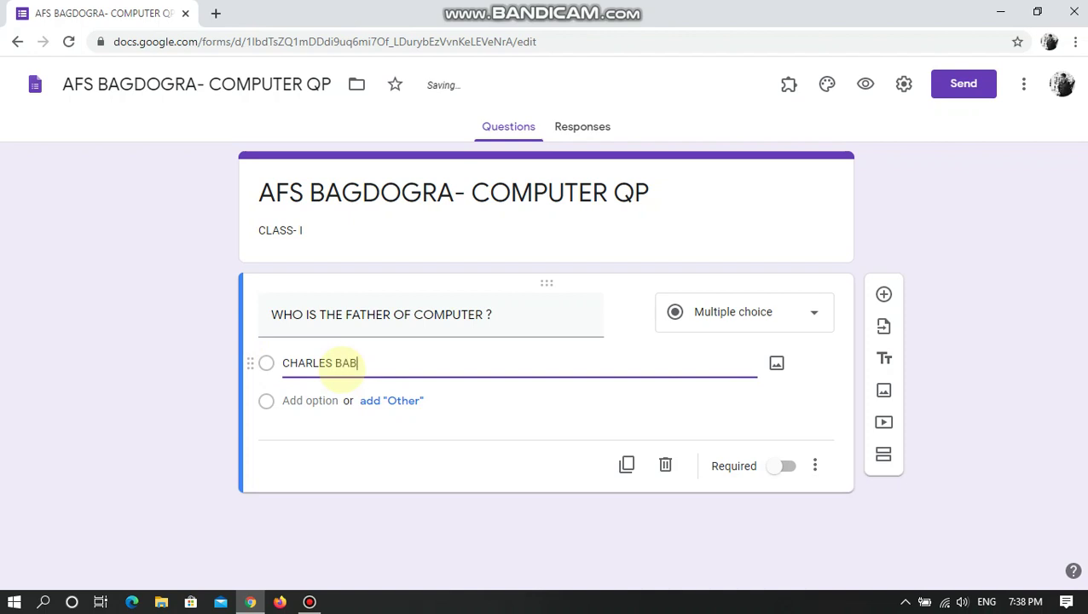
{"action": "type", "text": "AGGE"}
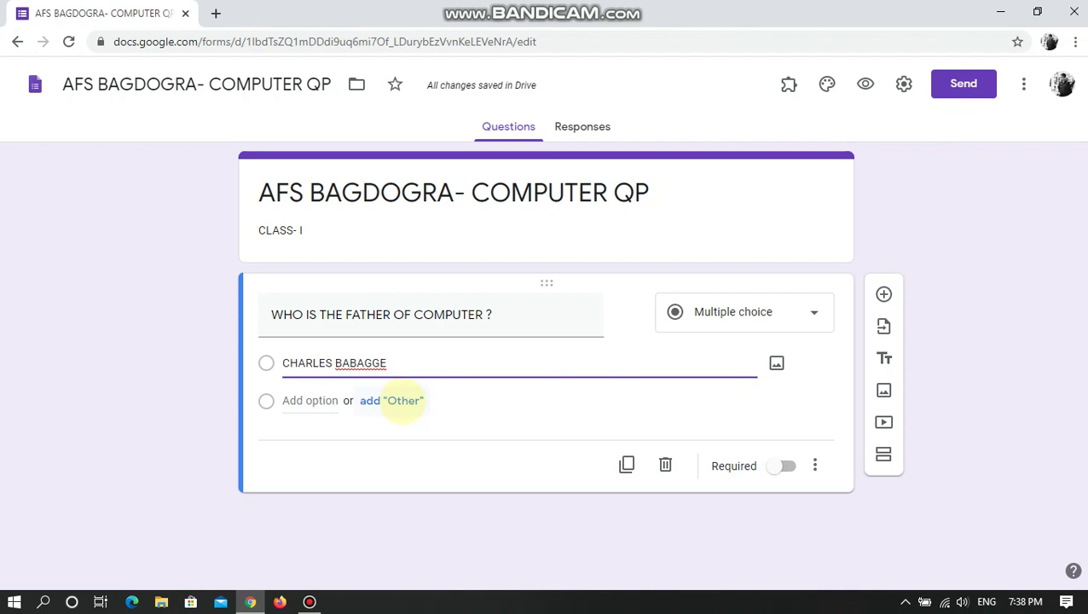
{"action": "left_click", "coordinate": [401, 400]}
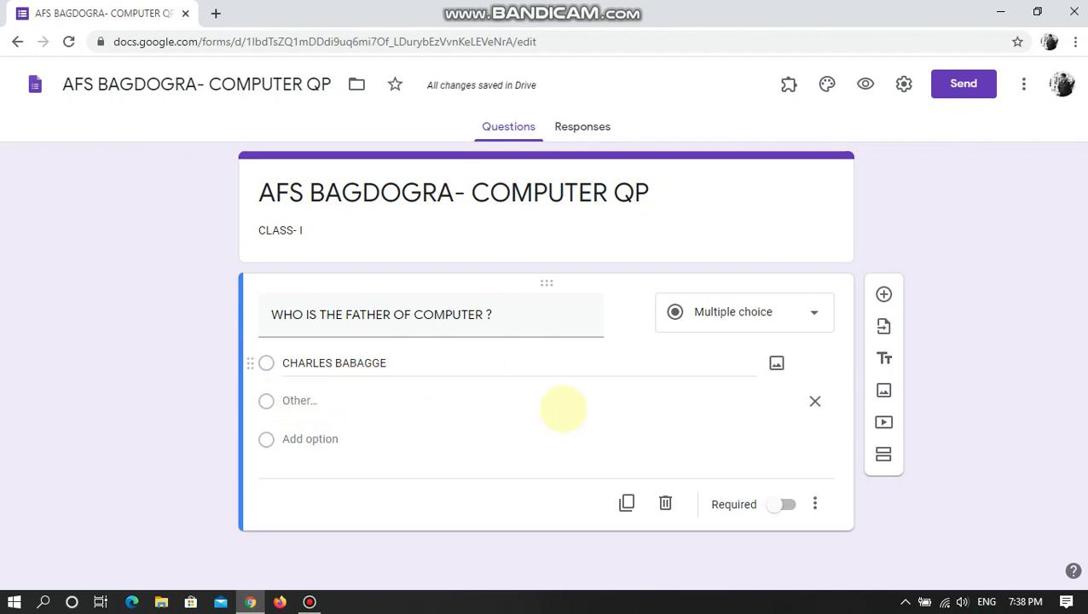
{"action": "left_click", "coordinate": [310, 439]}
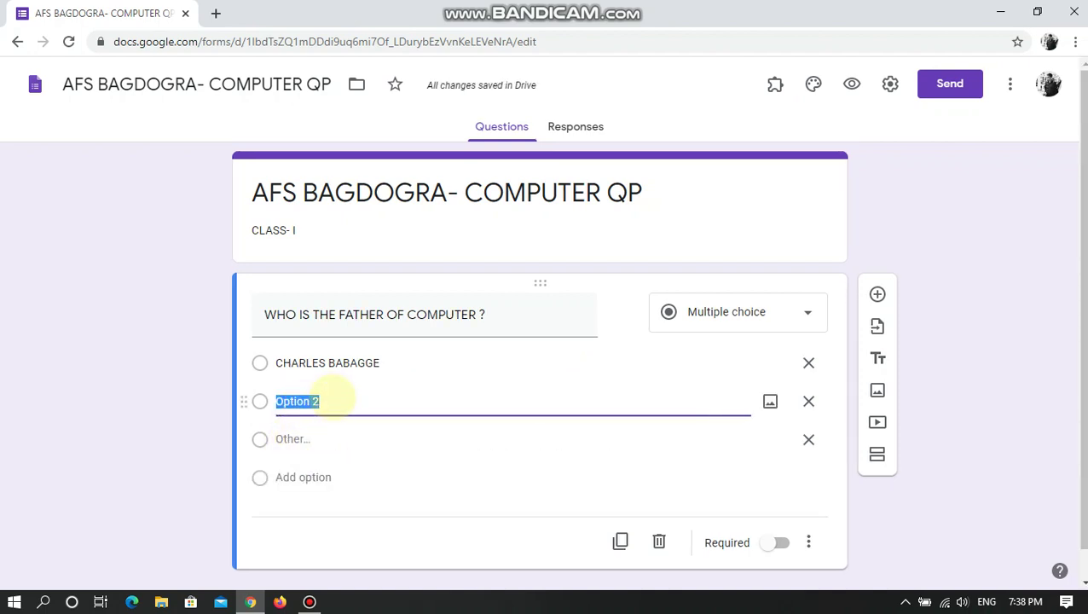
{"action": "type", "text": "CHARLES "}
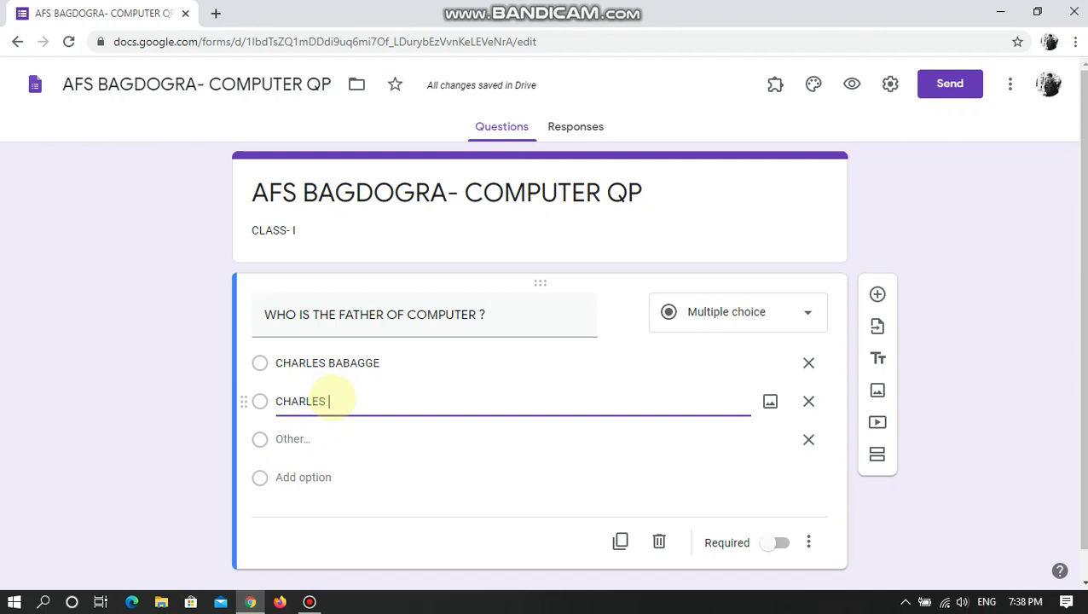
{"action": "type", "text": "123"}
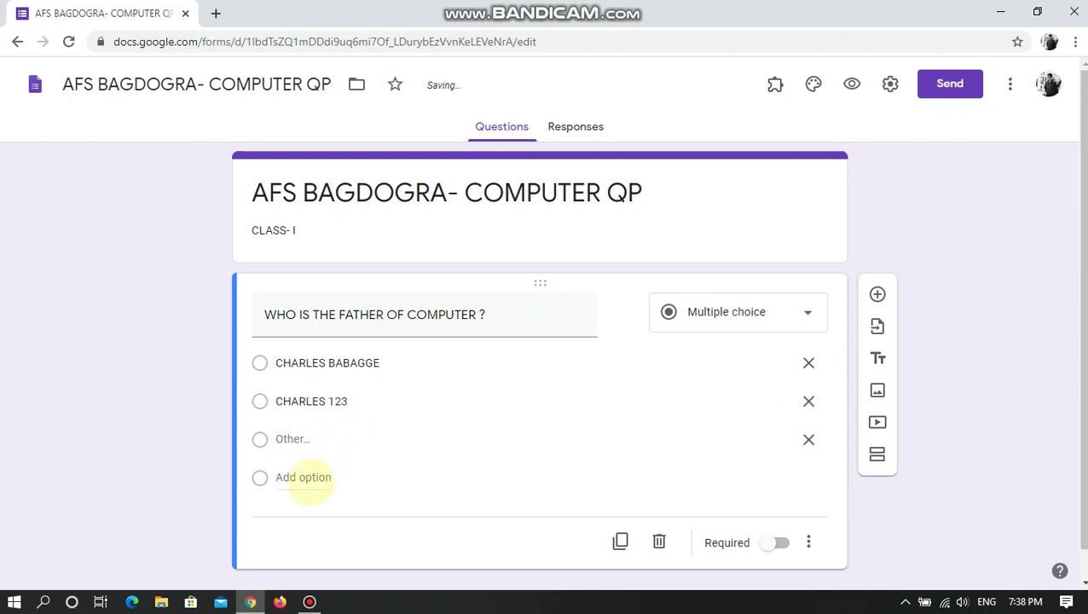
- Add choices DABVB and GHASDGASG, then remove the Other option
{"action": "left_click", "coordinate": [303, 477]}
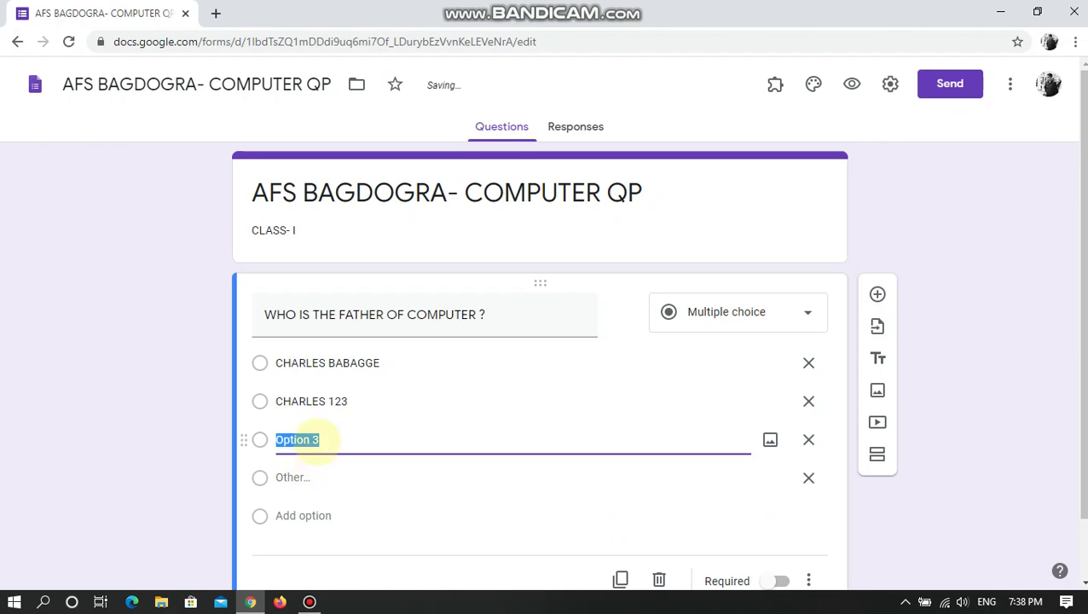
{"action": "type", "text": "DABVB"}
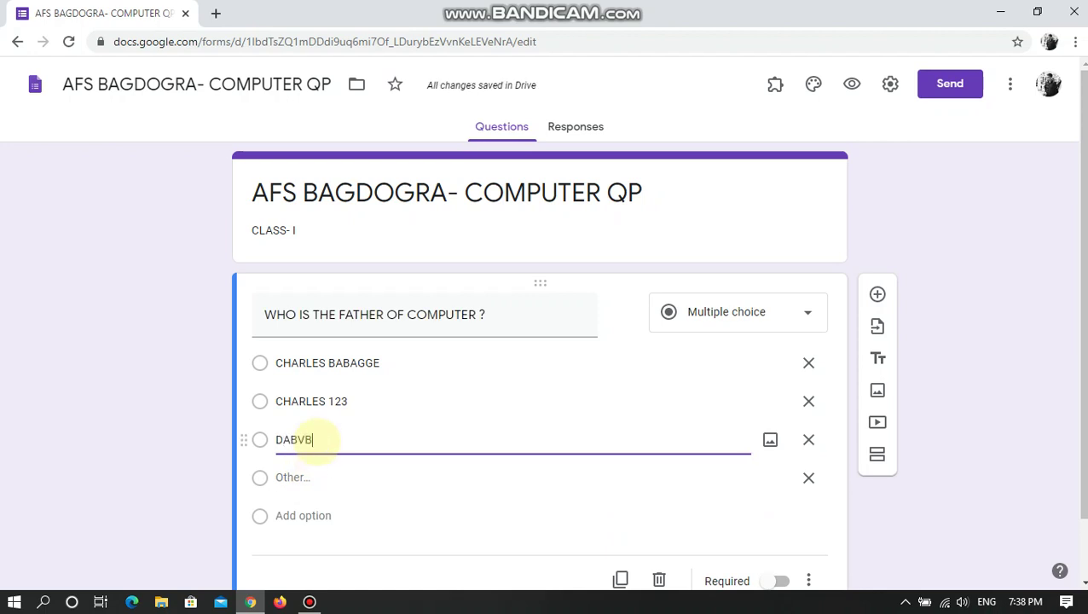
{"action": "left_click", "coordinate": [298, 516]}
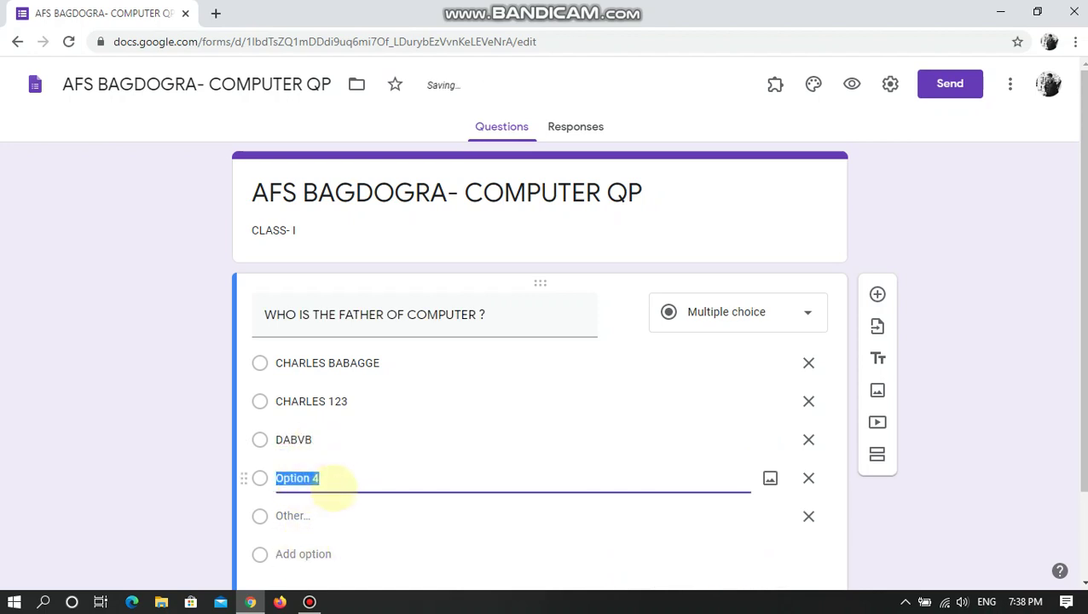
{"action": "type", "text": "GHASDGASG"}
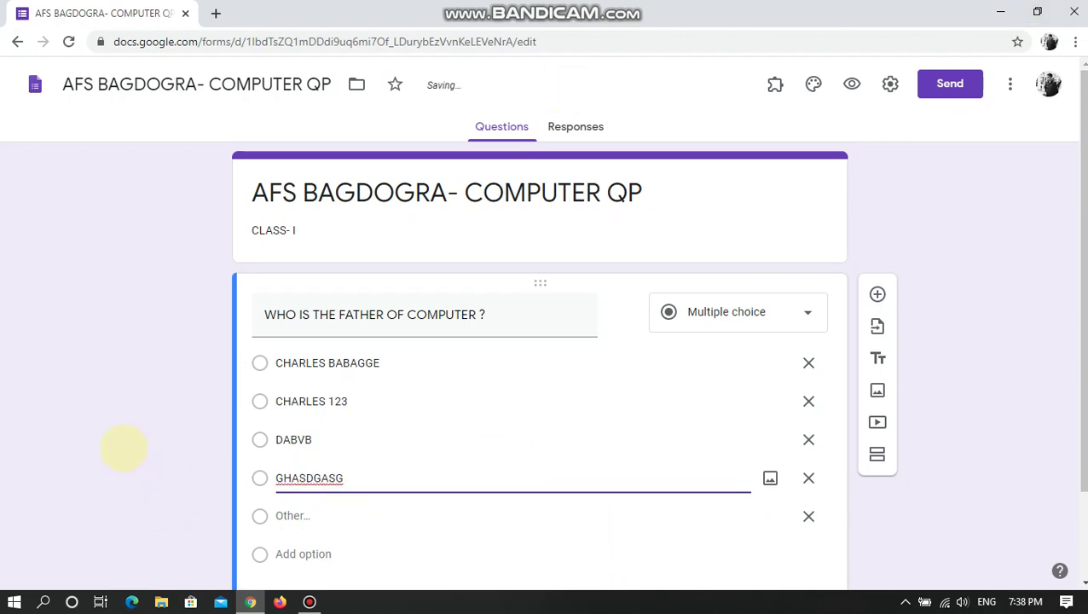
{"action": "left_click", "coordinate": [124, 448]}
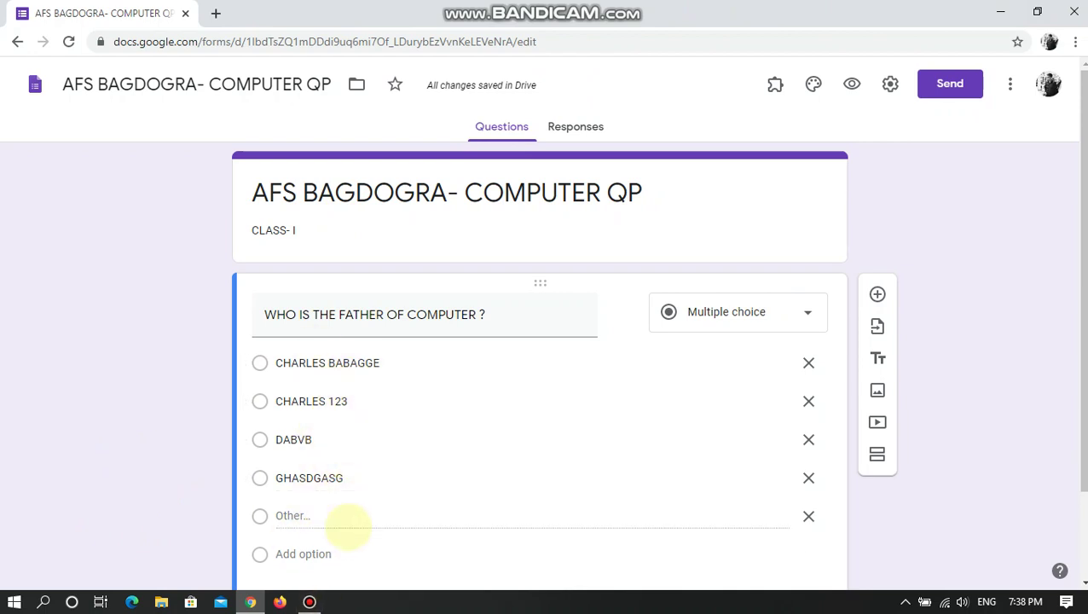
{"action": "left_click", "coordinate": [808, 515]}
{"action": "left_click", "coordinate": [72, 504]}
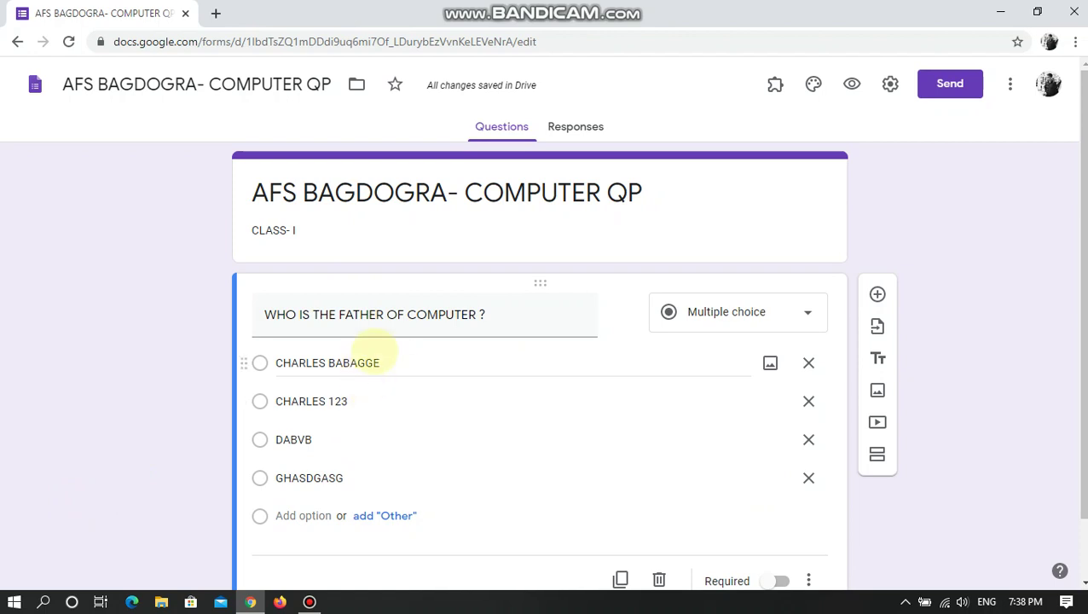
{"action": "scroll", "coordinate": [481, 412], "scroll_direction": "down", "scroll_amount": 1}
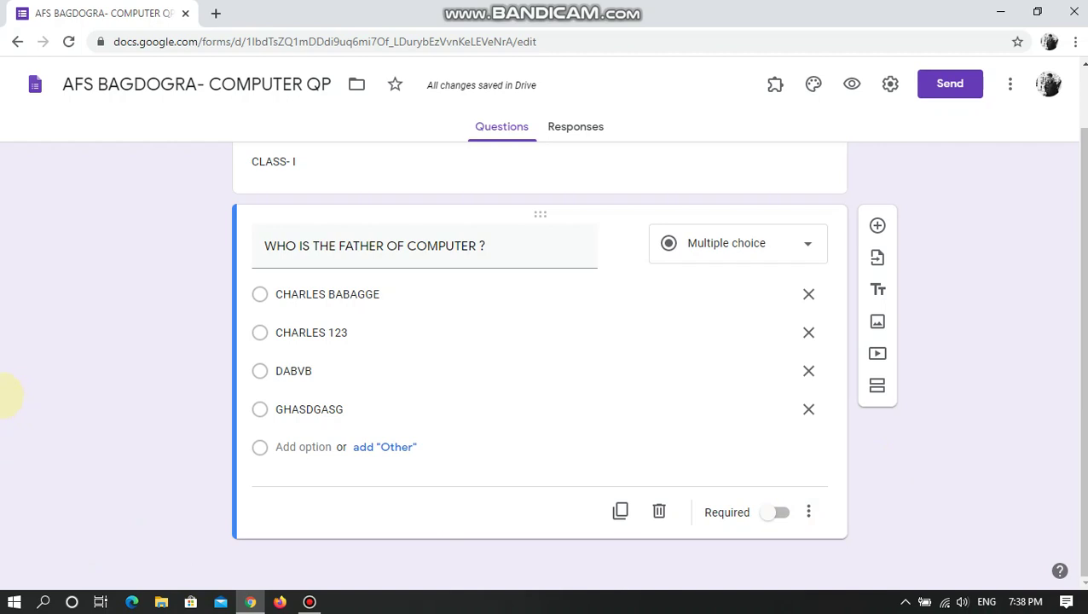
{"action": "scroll", "coordinate": [376, 409], "scroll_direction": "up", "scroll_amount": 1}
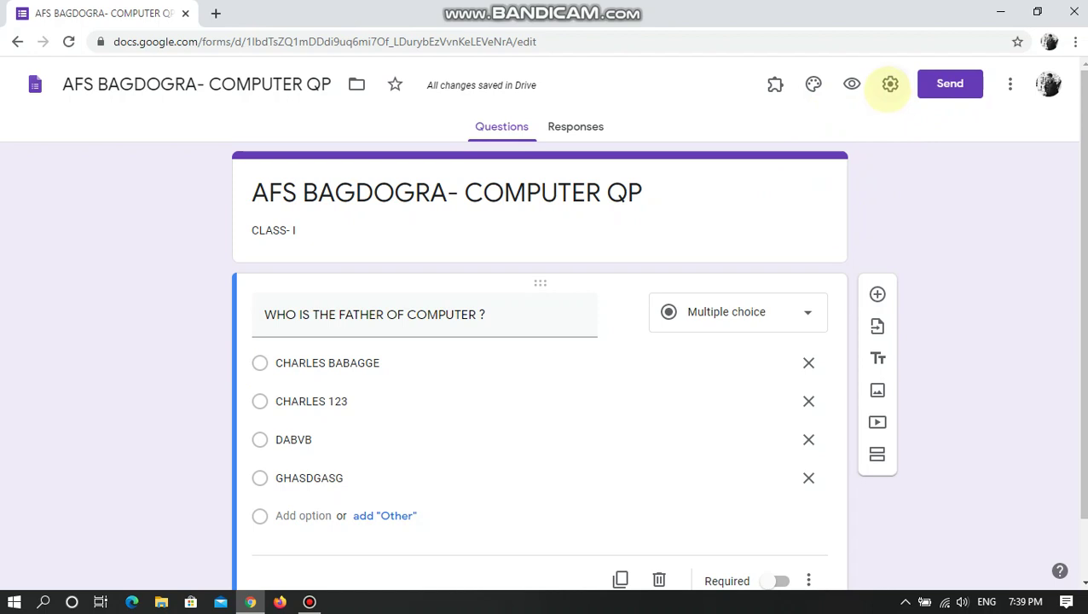
- In form settings, limit responses to 1 per respondent
{"action": "left_click", "coordinate": [889, 84]}
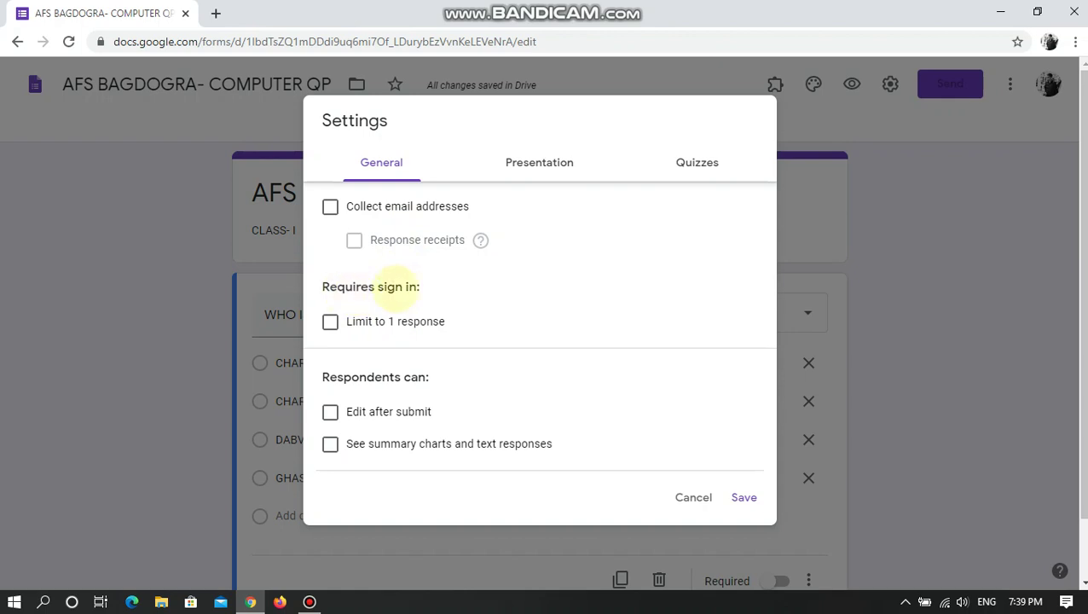
{"action": "left_click", "coordinate": [418, 322]}
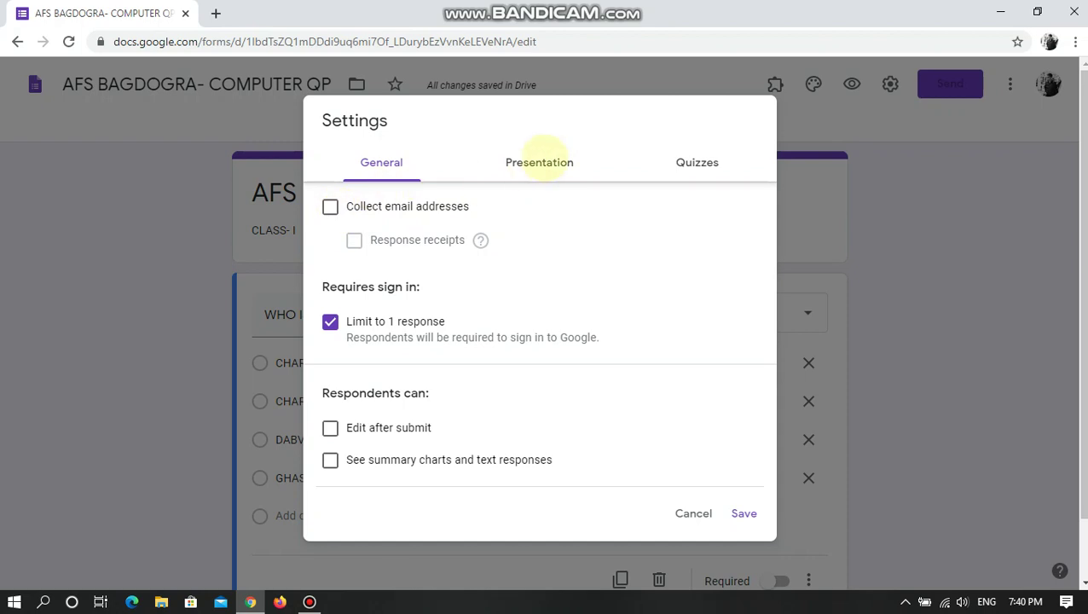
{"action": "left_click", "coordinate": [539, 161]}
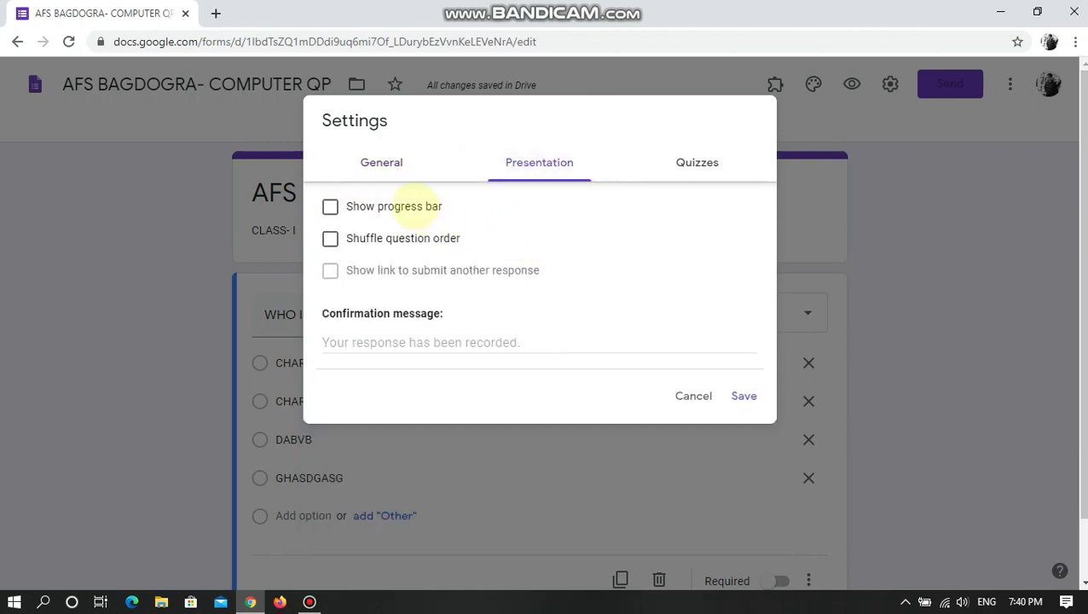
- Enable the progress bar and set the confirmation message to 'THANK YOU FOR GIVING COMPUTER EXAM'
{"action": "left_click", "coordinate": [411, 207]}
{"action": "left_click", "coordinate": [433, 344]}
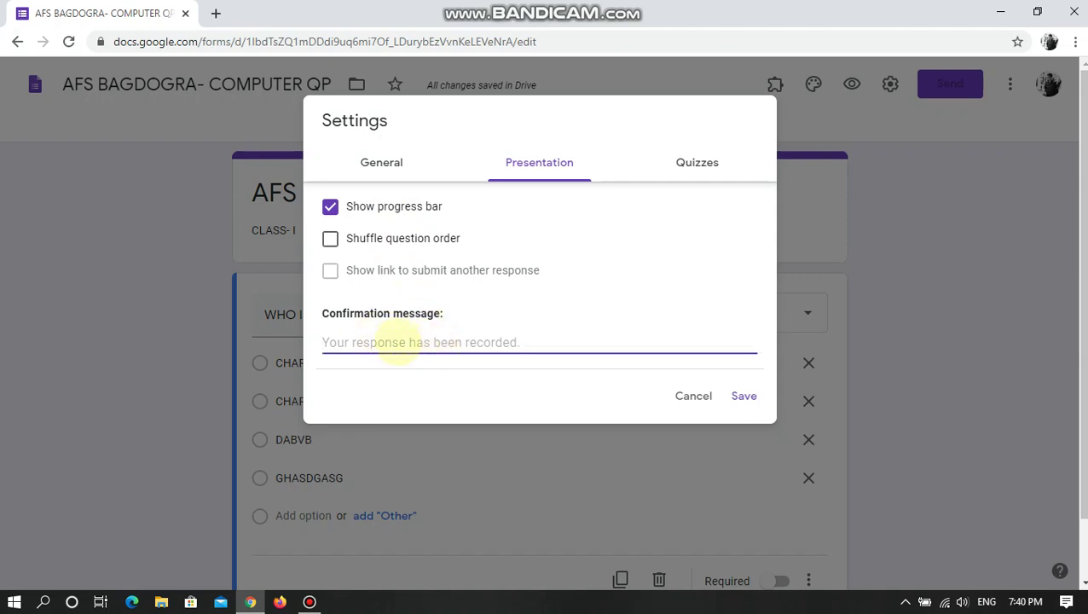
{"action": "type", "text": "THA"}
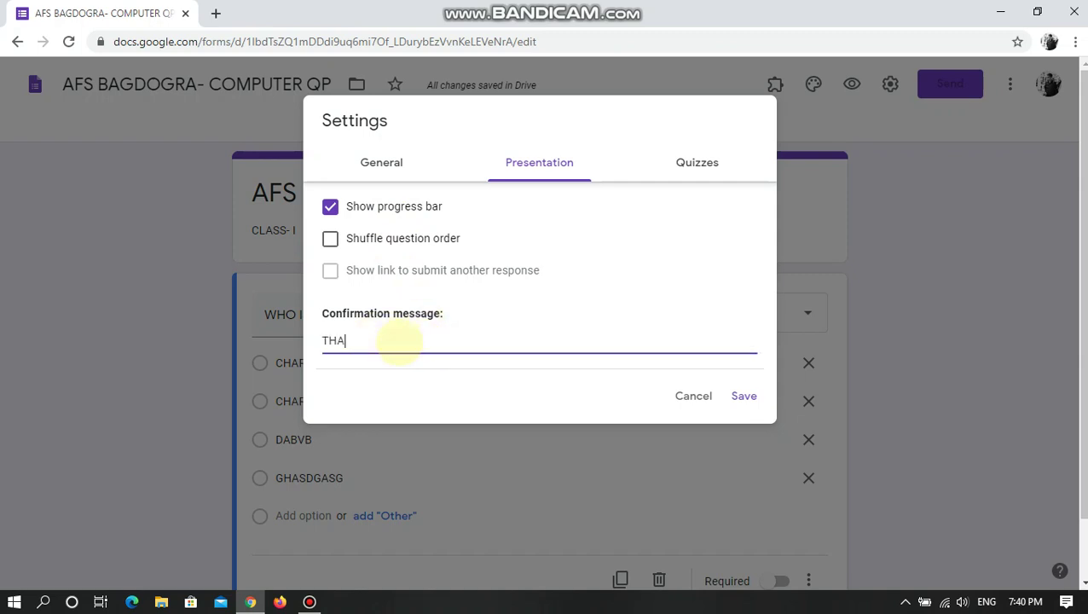
{"action": "type", "text": "NK YOU FOR GIVIN"}
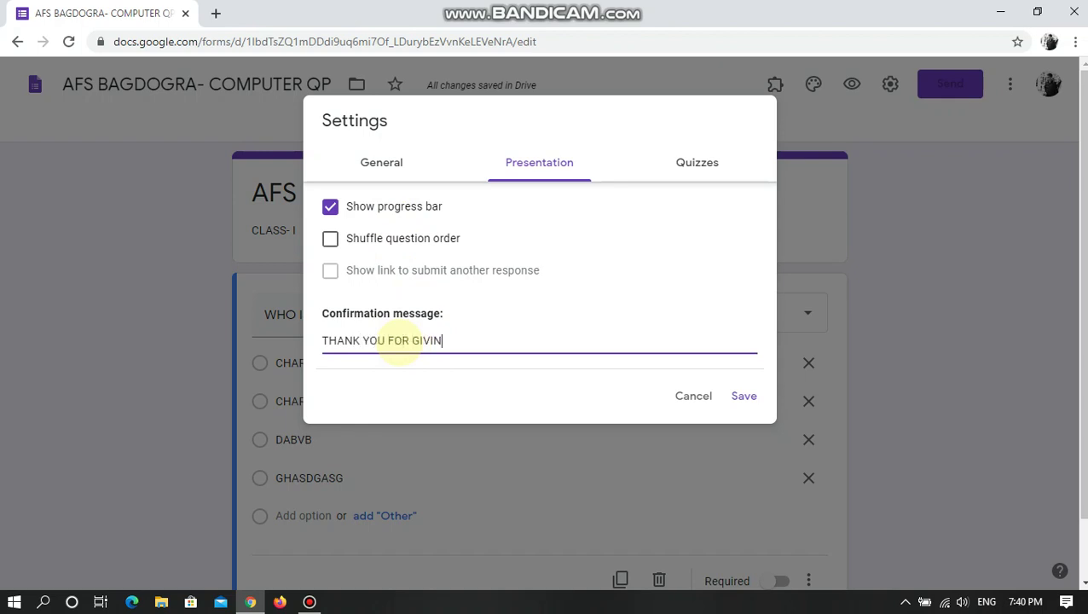
{"action": "type", "text": "G COMPUTER EXAM"}
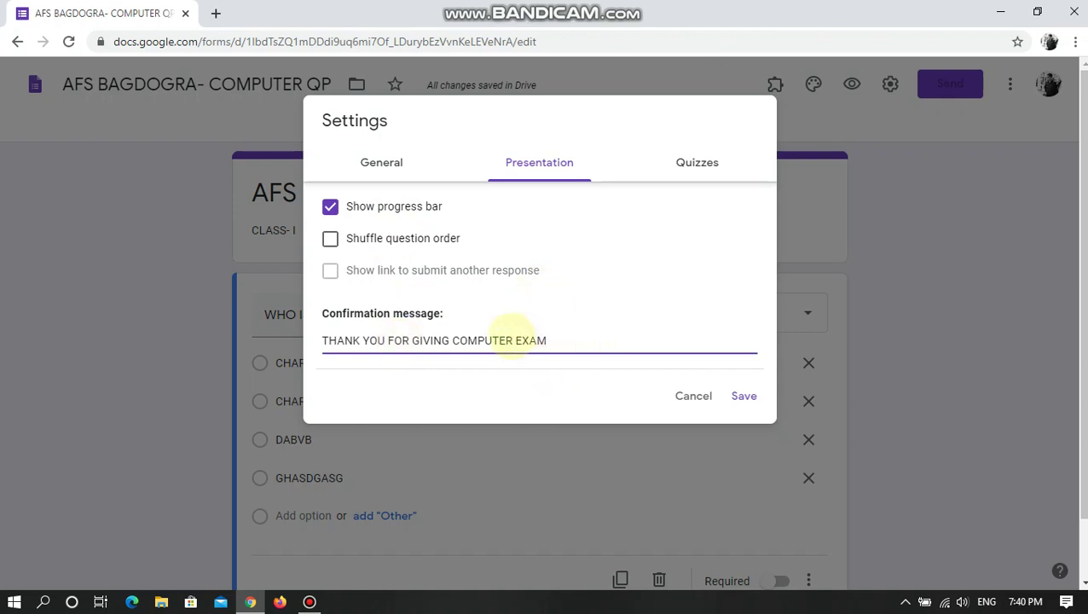
{"action": "left_click", "coordinate": [696, 162]}
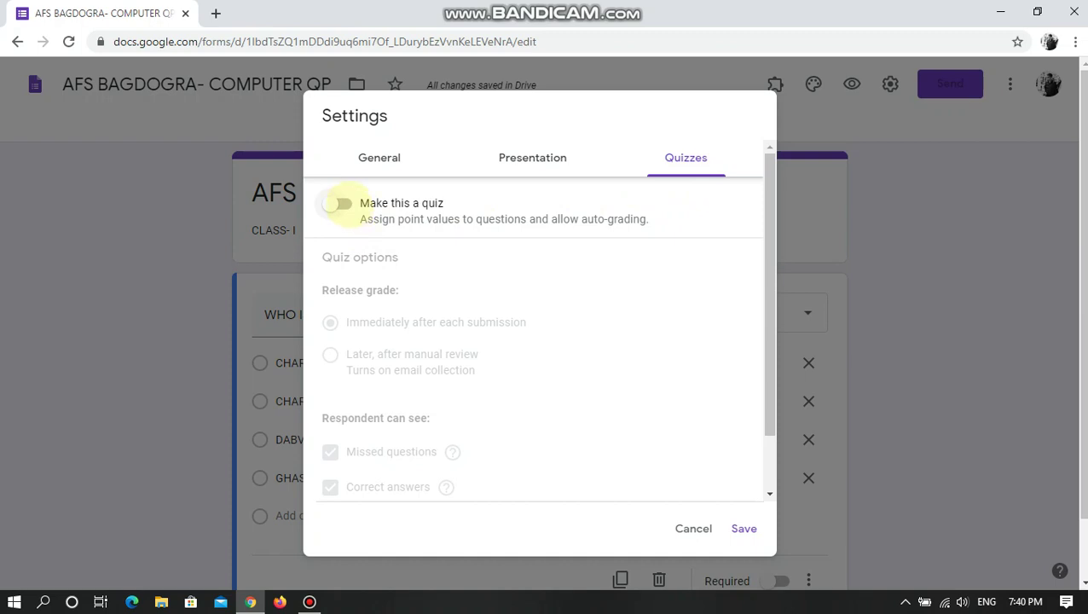
- Make it a quiz released after manual review, hiding correct answers, and save settings
{"action": "left_click", "coordinate": [341, 203]}
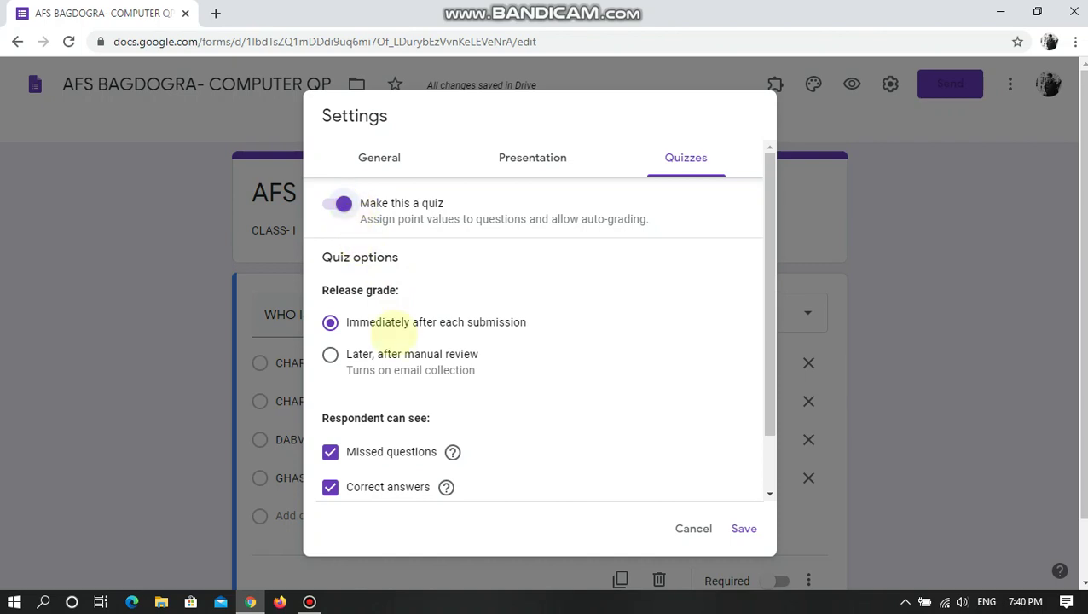
{"action": "scroll", "coordinate": [624, 418], "scroll_direction": "down", "scroll_amount": 2}
{"action": "scroll", "coordinate": [367, 320], "scroll_direction": "up", "scroll_amount": 2}
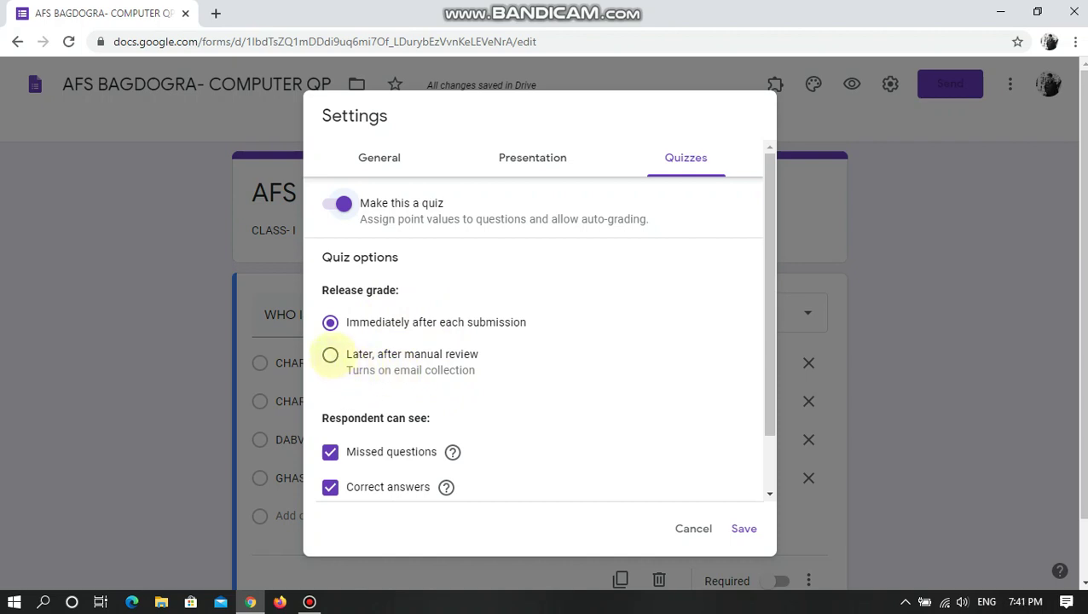
{"action": "left_click", "coordinate": [330, 354]}
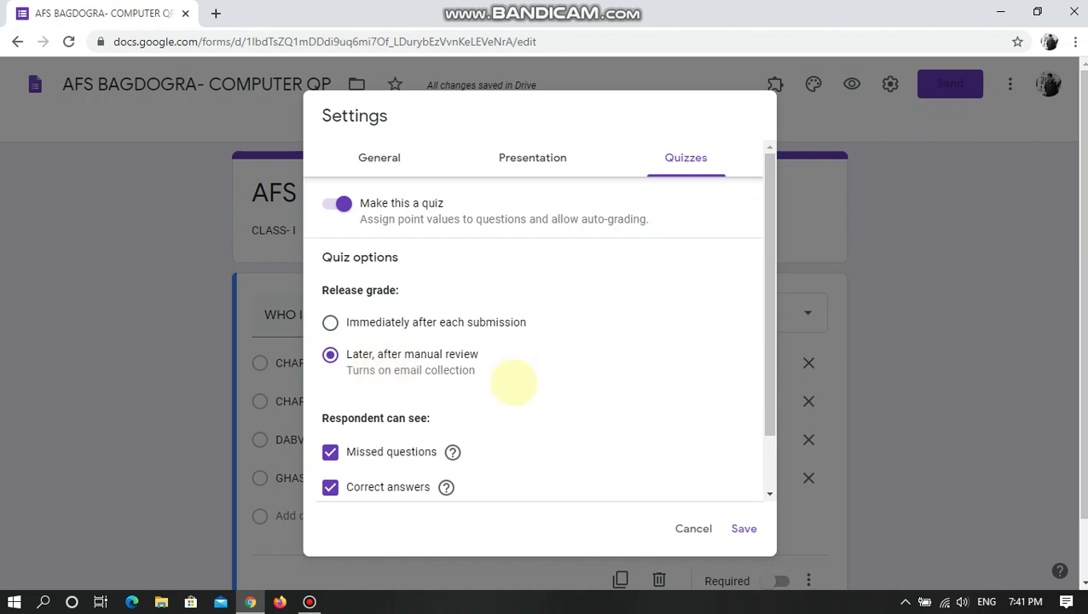
{"action": "scroll", "coordinate": [477, 405], "scroll_direction": "down", "scroll_amount": 1}
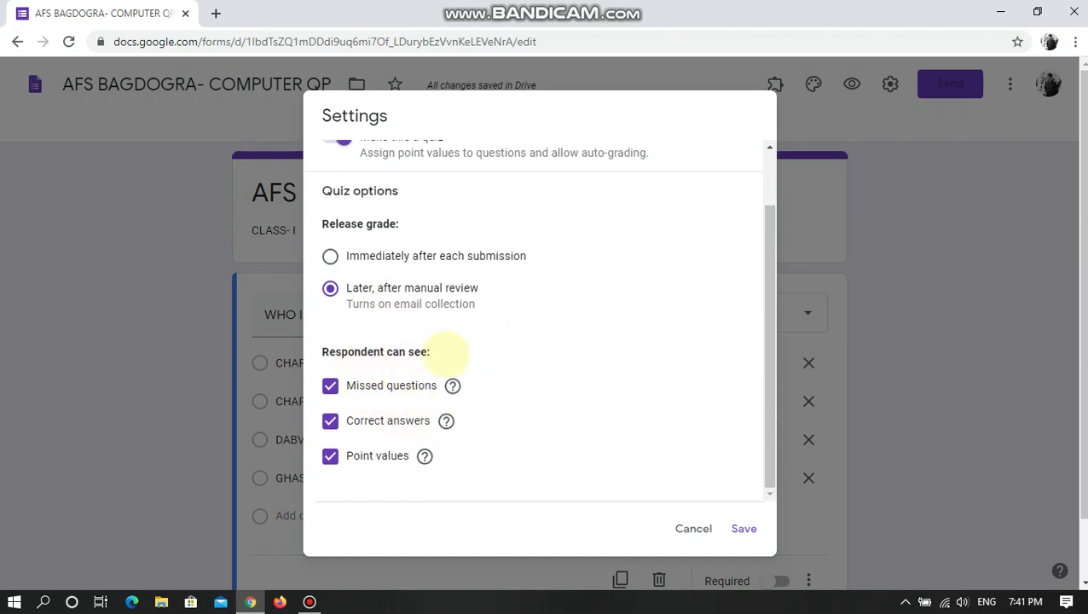
{"action": "left_click_drag", "start_coordinate": [447, 350], "coordinate": [337, 350]}
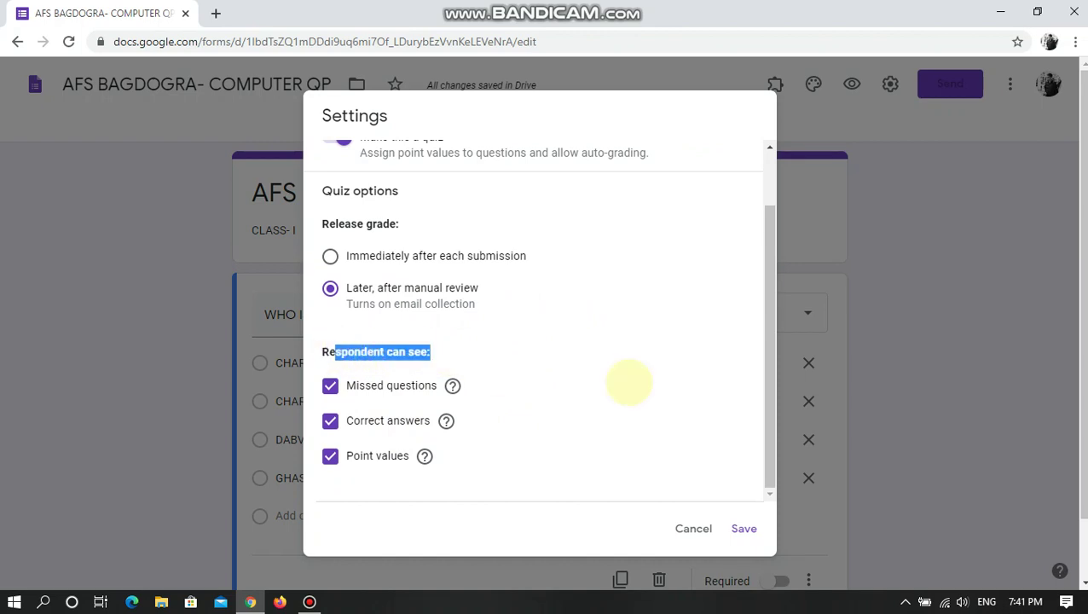
{"action": "left_click", "coordinate": [625, 384]}
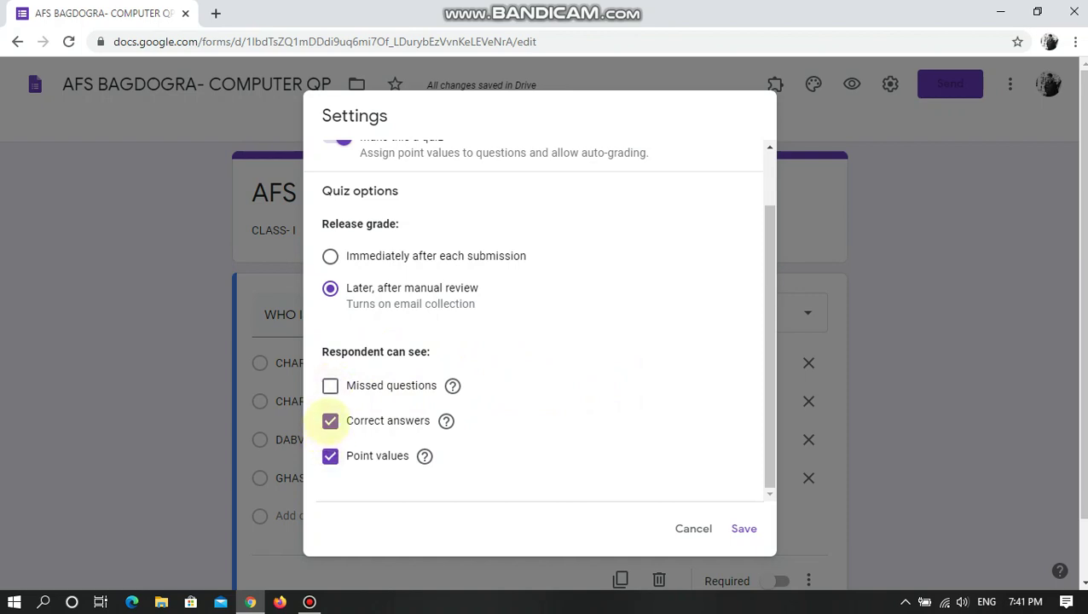
{"action": "left_click", "coordinate": [330, 420]}
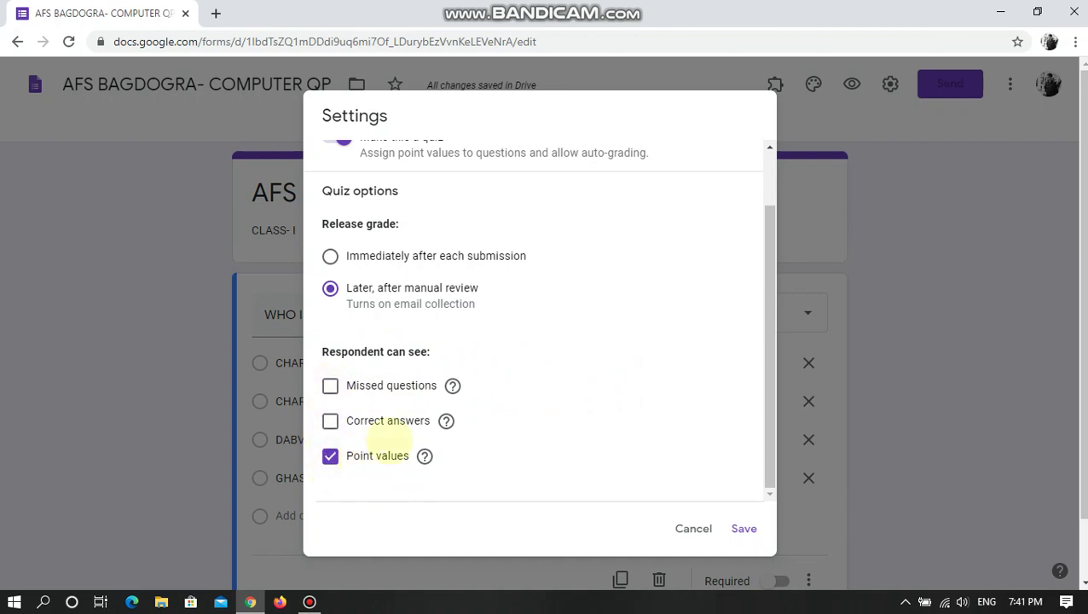
{"action": "left_click", "coordinate": [330, 385]}
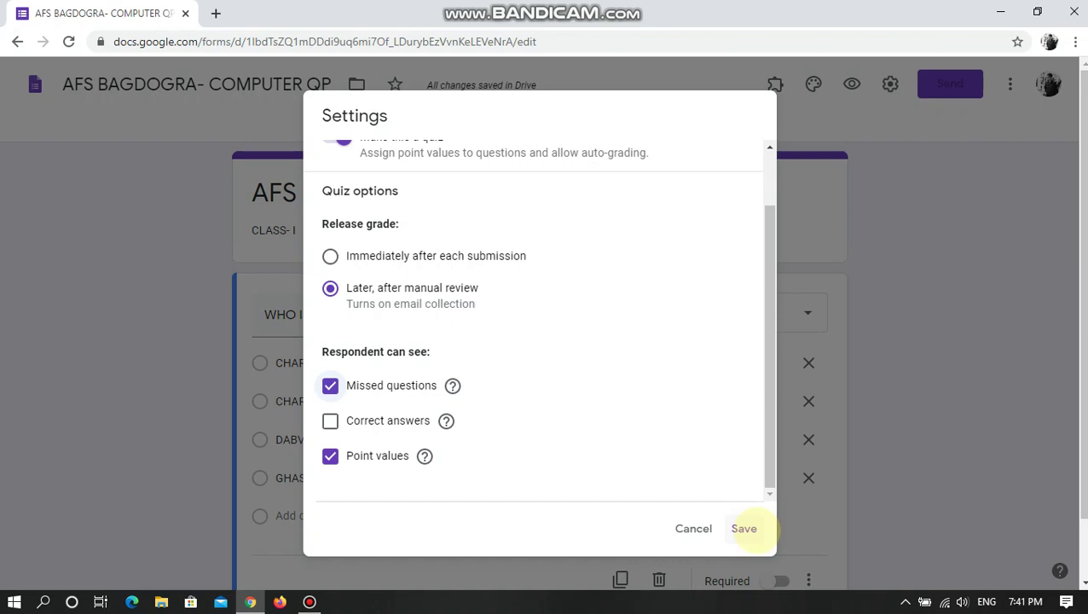
{"action": "left_click", "coordinate": [744, 528]}
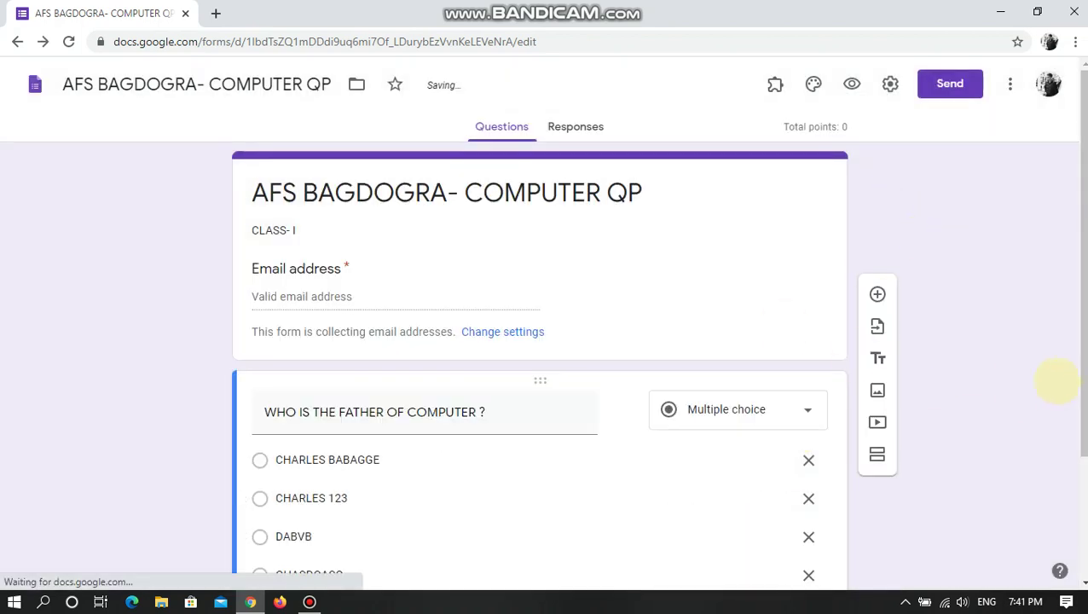
- In the answer key, mark CHARLES BABAGGE correct and worth 1 point
{"action": "scroll", "coordinate": [808, 388], "scroll_direction": "down", "scroll_amount": 2}
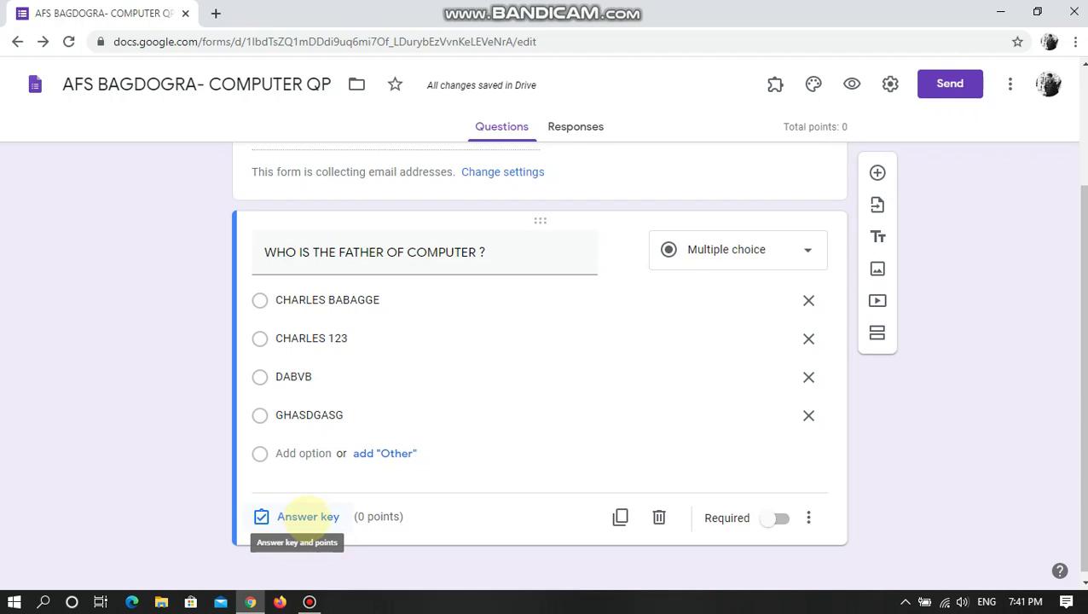
{"action": "triple_click", "coordinate": [353, 252]}
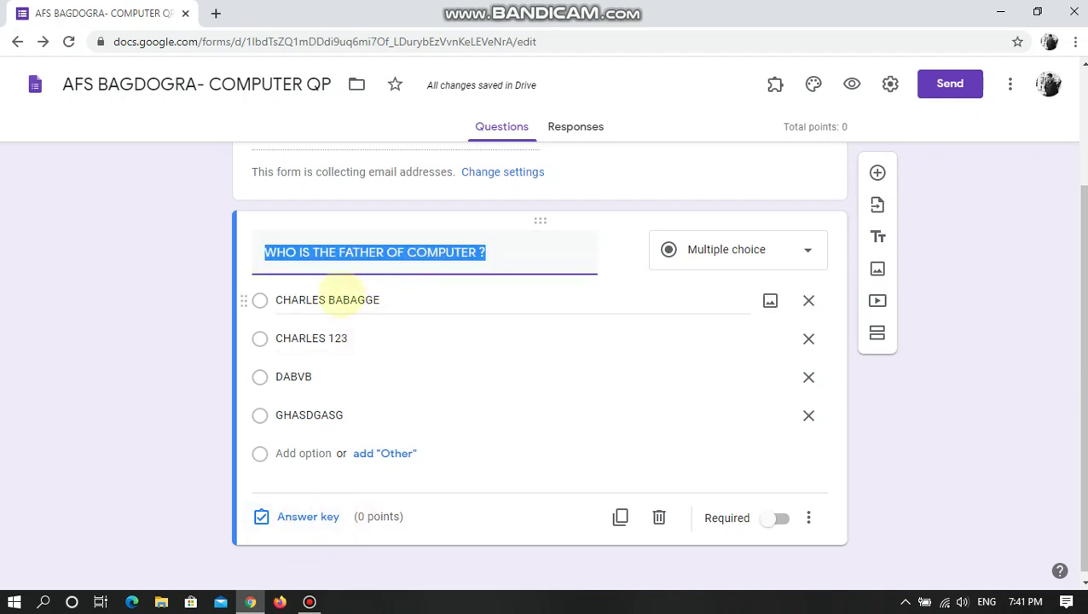
{"action": "left_click", "coordinate": [307, 515]}
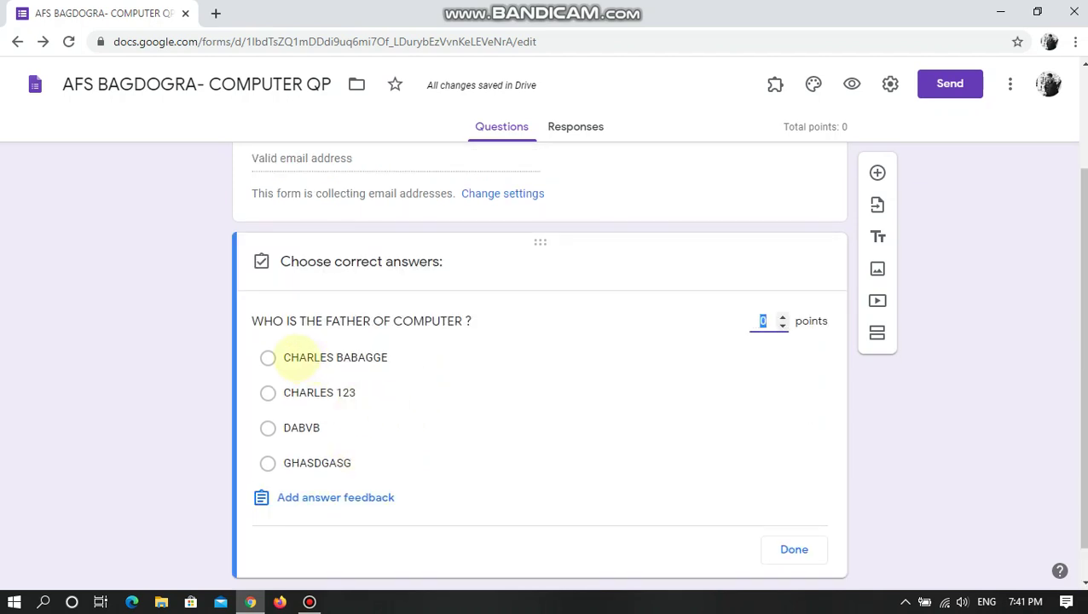
{"action": "left_click", "coordinate": [307, 358]}
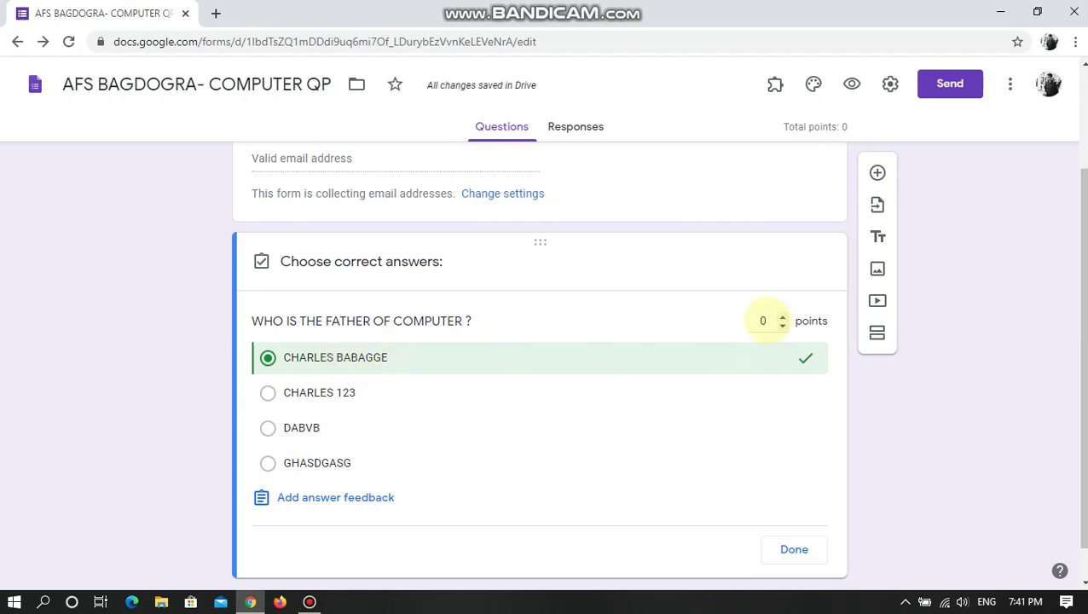
{"action": "left_click", "coordinate": [765, 322]}
{"action": "type", "text": "1"}
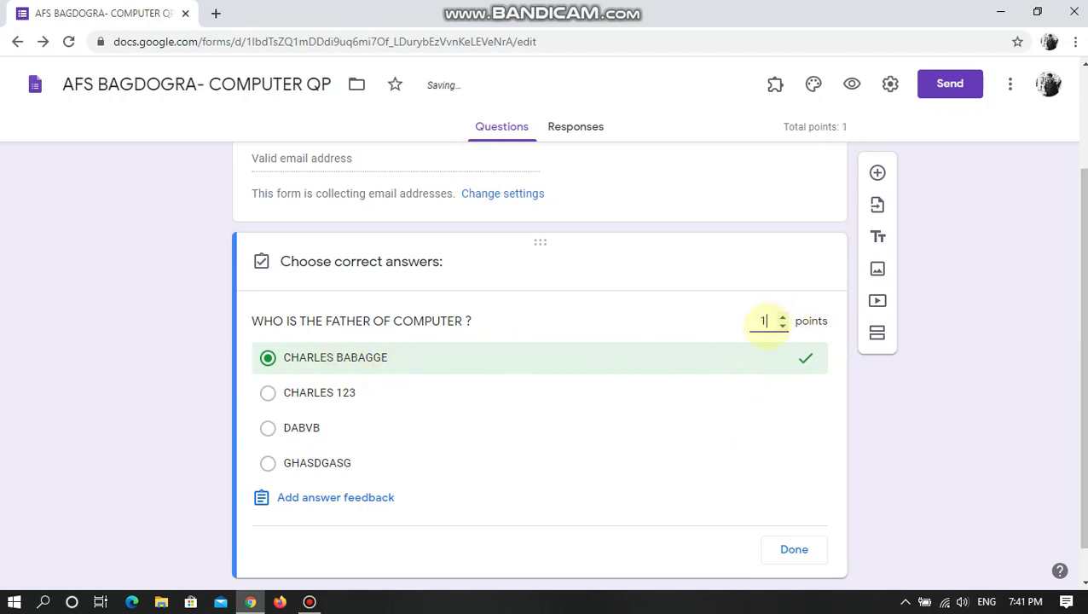
{"action": "left_click", "coordinate": [782, 325]}
{"action": "left_click", "coordinate": [767, 323]}
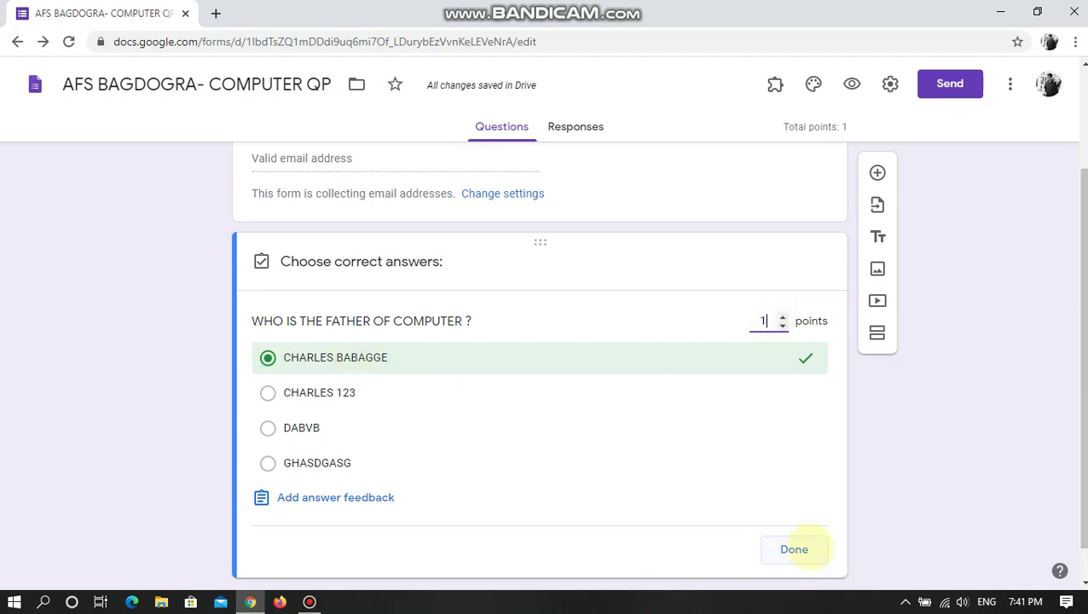
{"action": "left_click", "coordinate": [794, 549]}
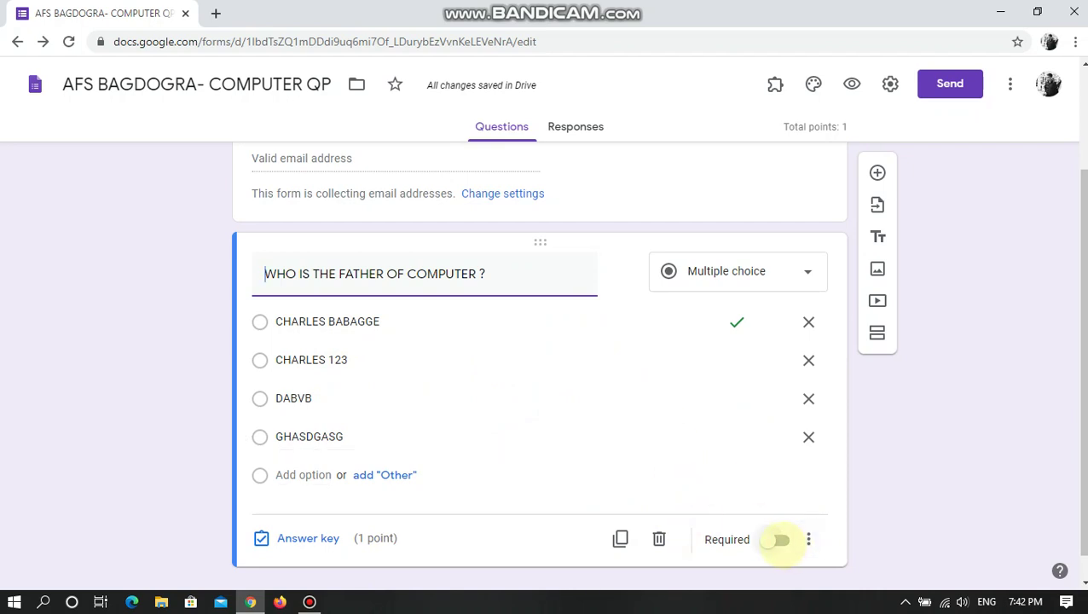
{"action": "left_click", "coordinate": [777, 539]}
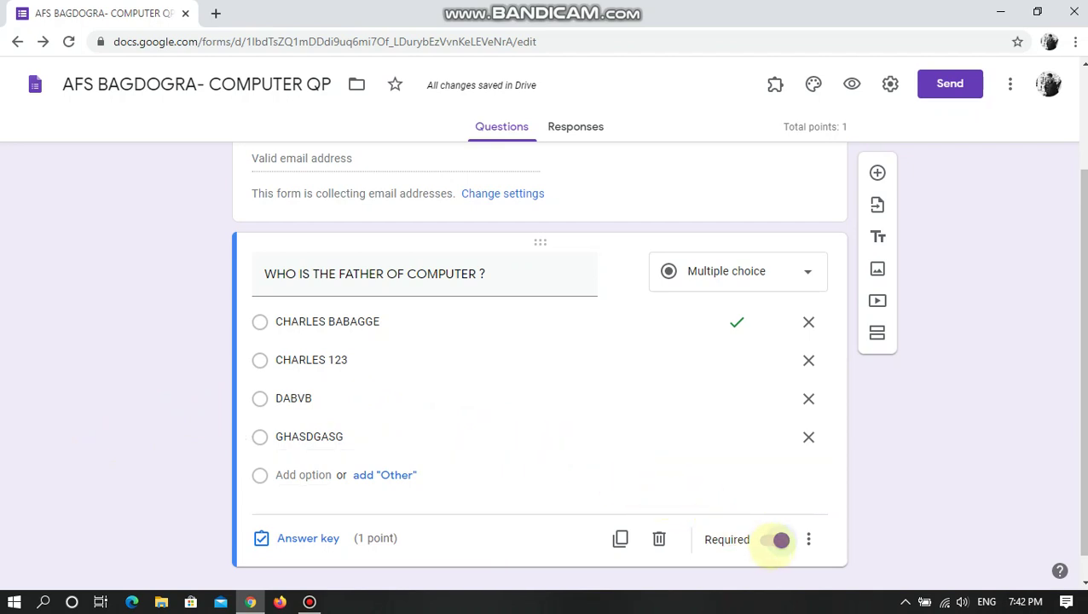
{"action": "left_click", "coordinate": [781, 540]}
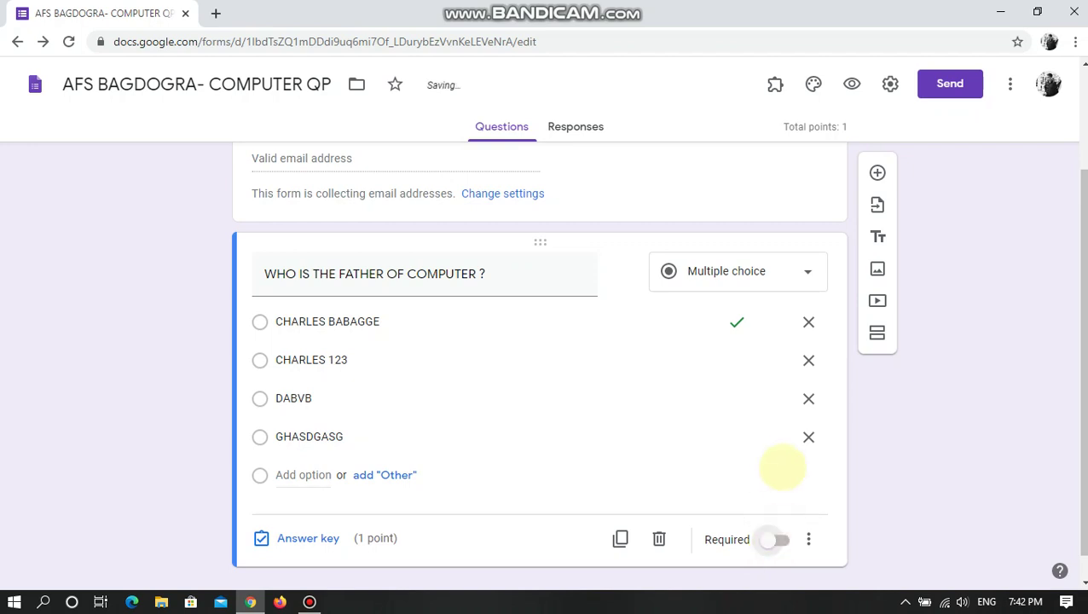
{"action": "scroll", "coordinate": [773, 465], "scroll_direction": "up", "scroll_amount": 3}
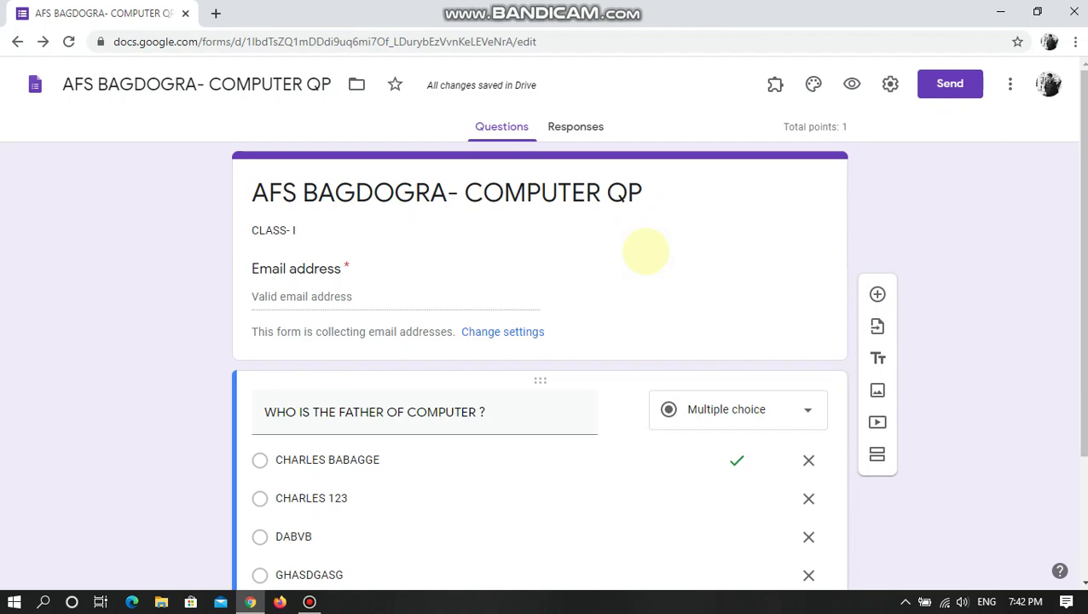
{"action": "left_click", "coordinate": [250, 602]}
{"action": "left_click", "coordinate": [249, 602]}
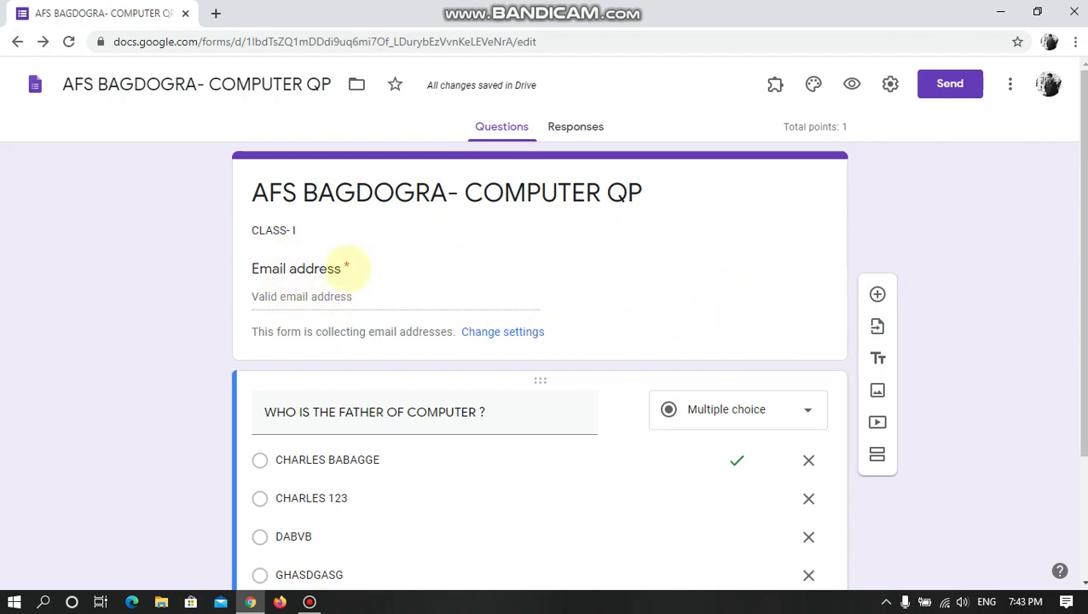
{"action": "left_click", "coordinate": [346, 267]}
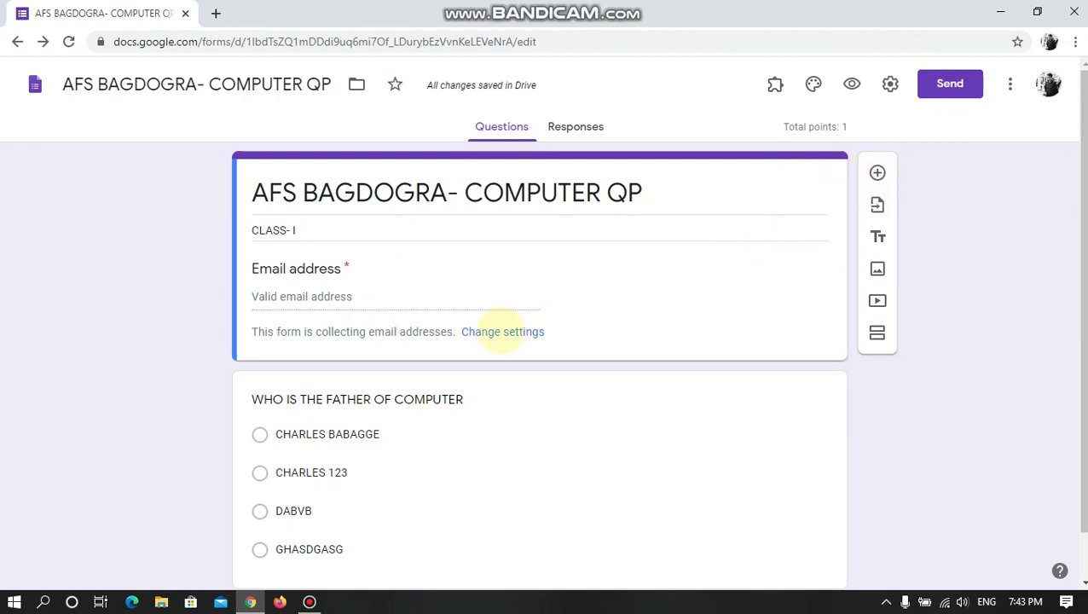
{"action": "left_click", "coordinate": [502, 332]}
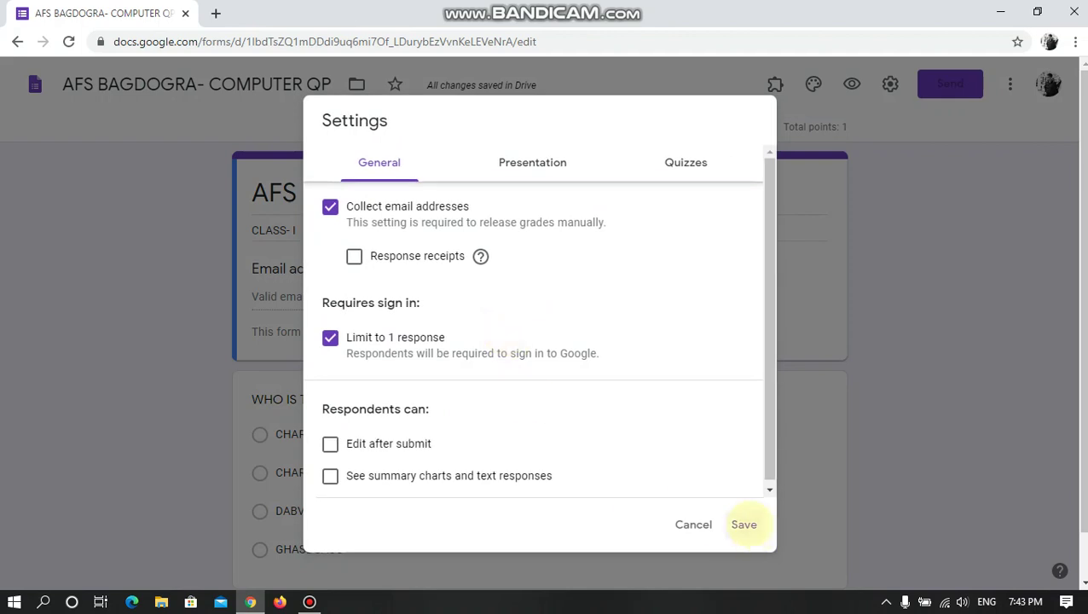
{"action": "left_click", "coordinate": [743, 524]}
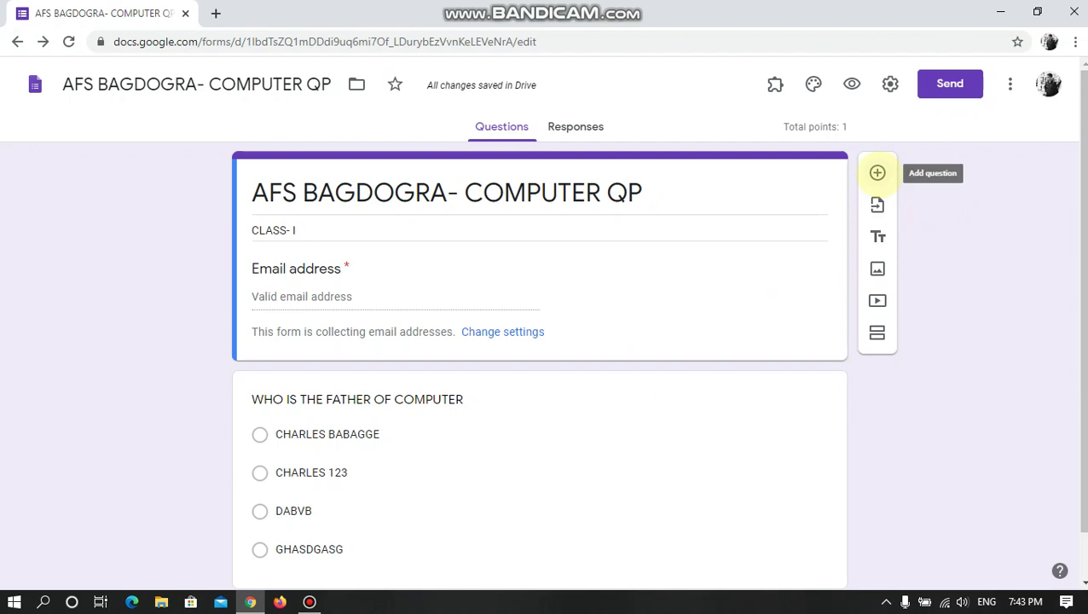
- Add a new question and make it a Short answer question
{"action": "left_click", "coordinate": [877, 173]}
{"action": "scroll", "coordinate": [617, 466], "scroll_direction": "down", "scroll_amount": 3}
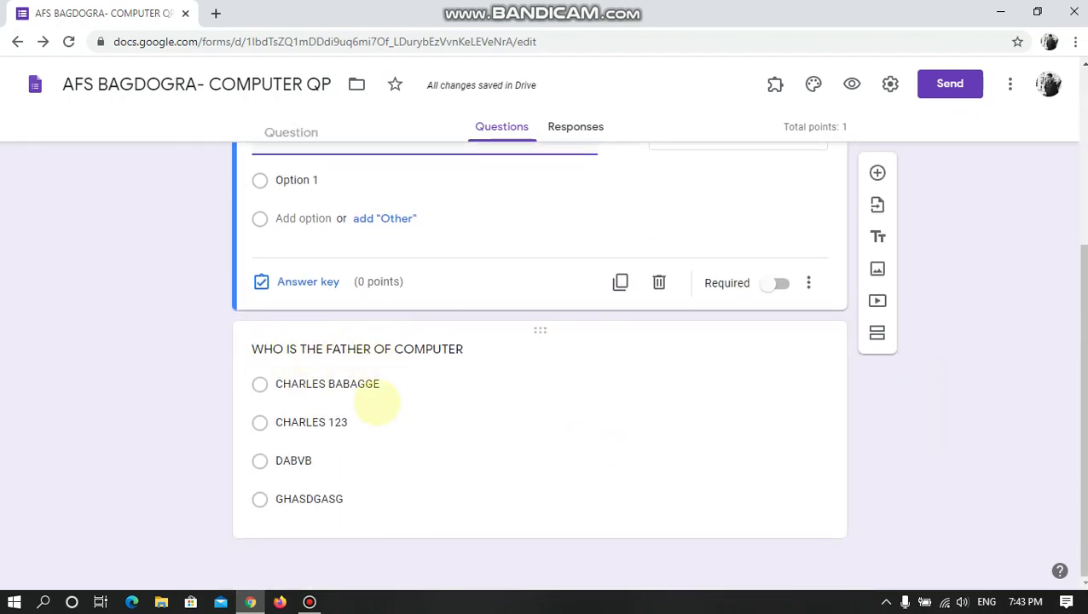
{"action": "scroll", "coordinate": [655, 503], "scroll_direction": "up", "scroll_amount": 2}
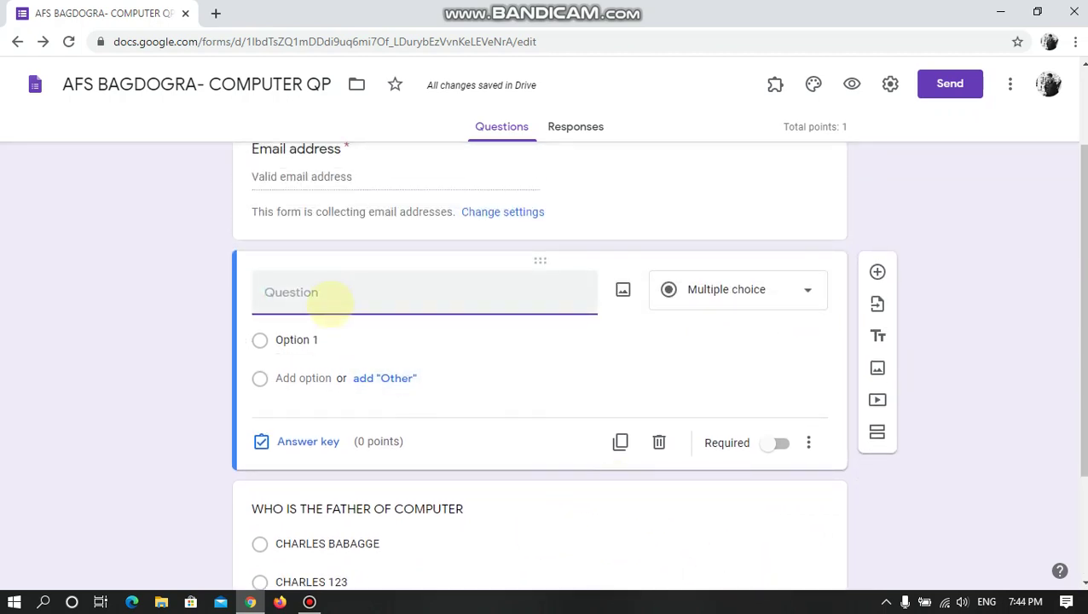
{"action": "left_click", "coordinate": [706, 292]}
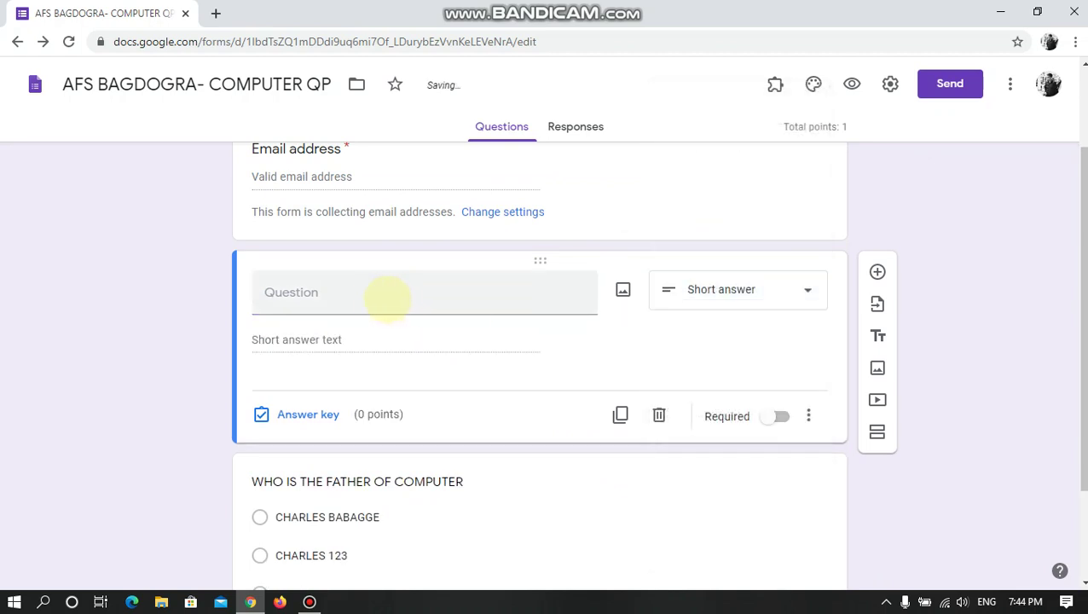
- Title the question 'ENTER YOUR NAME' and mark it Required
{"action": "left_click", "coordinate": [362, 294]}
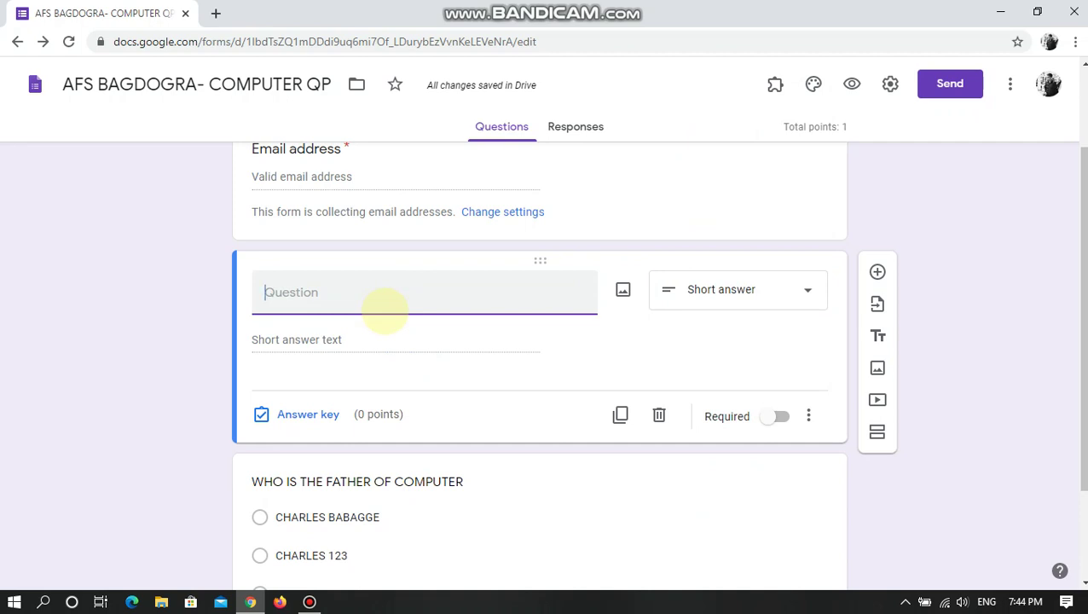
{"action": "type", "text": "EER"}
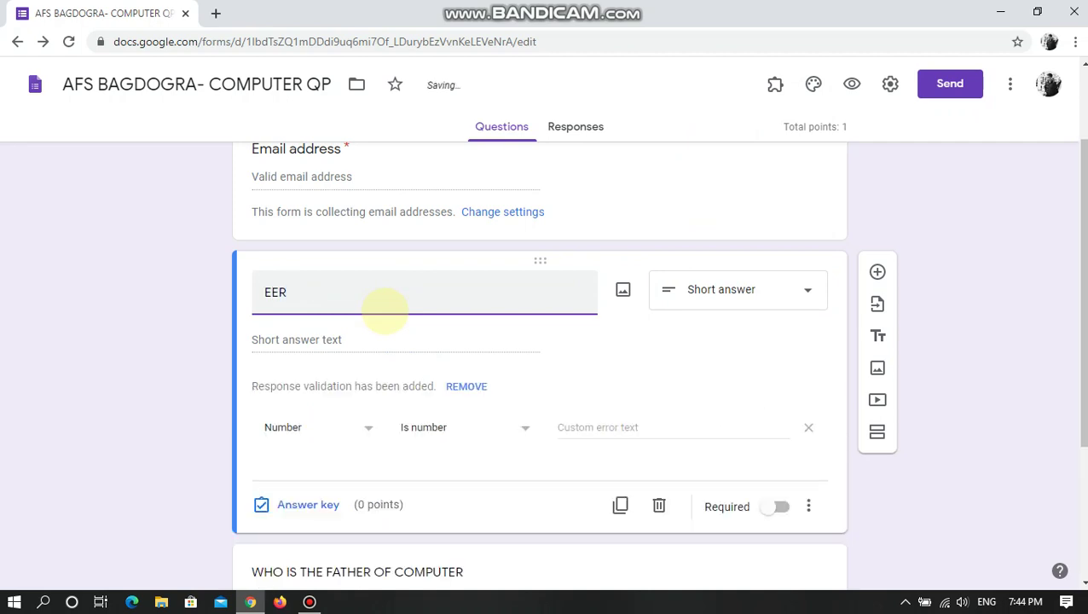
{"action": "key", "text": "BackSpace"}
{"action": "key", "text": "BackSpace"}
{"action": "type", "text": "NETR YOUR NAME"}
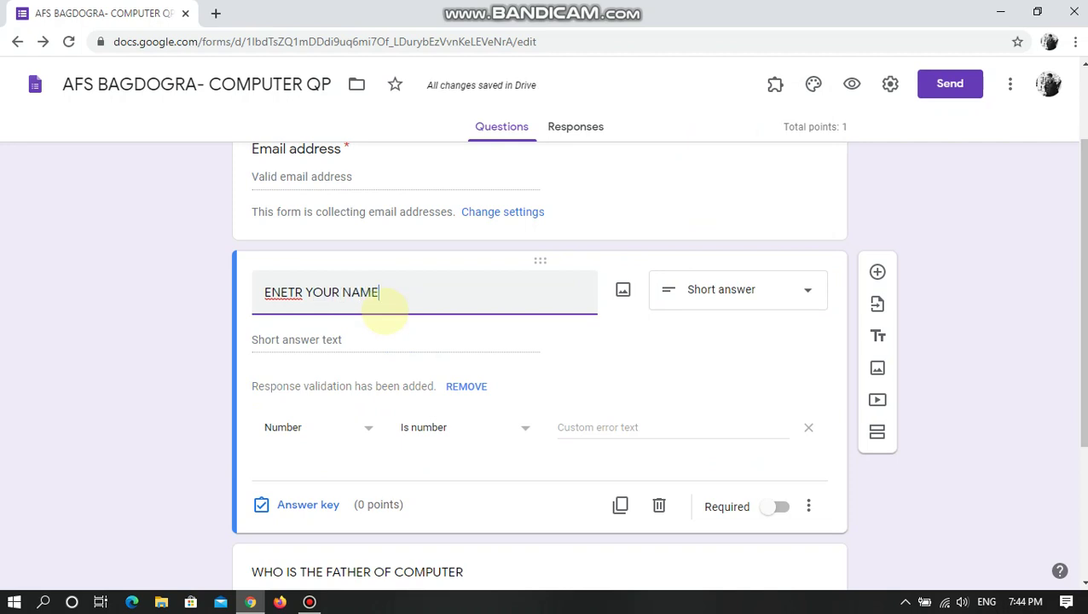
{"action": "left_click", "coordinate": [288, 304]}
{"action": "key", "text": "BackSpace"}
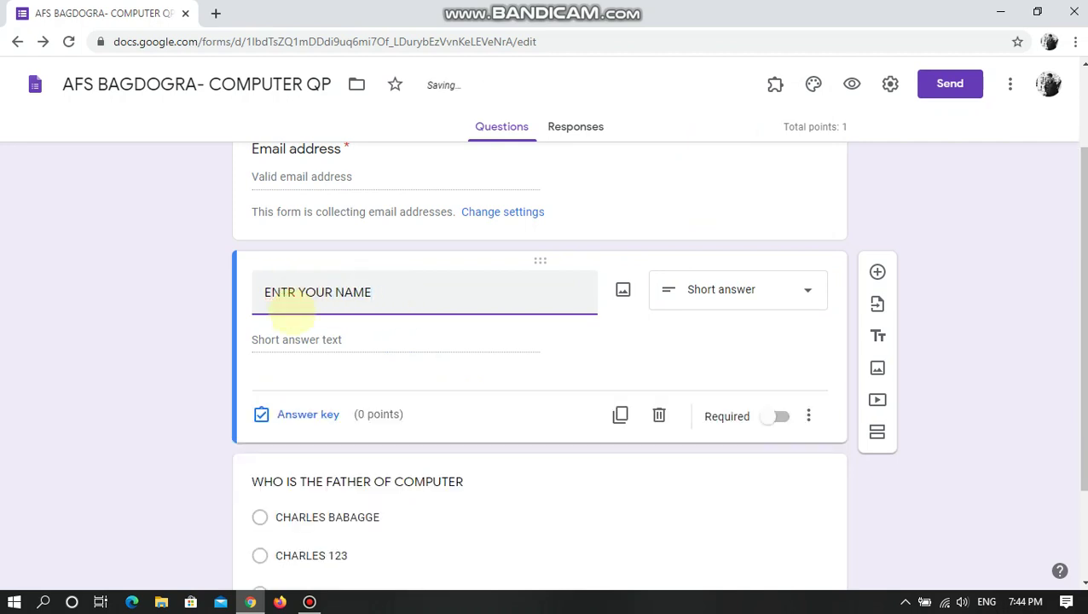
{"action": "left_click", "coordinate": [288, 294]}
{"action": "type", "text": "E"}
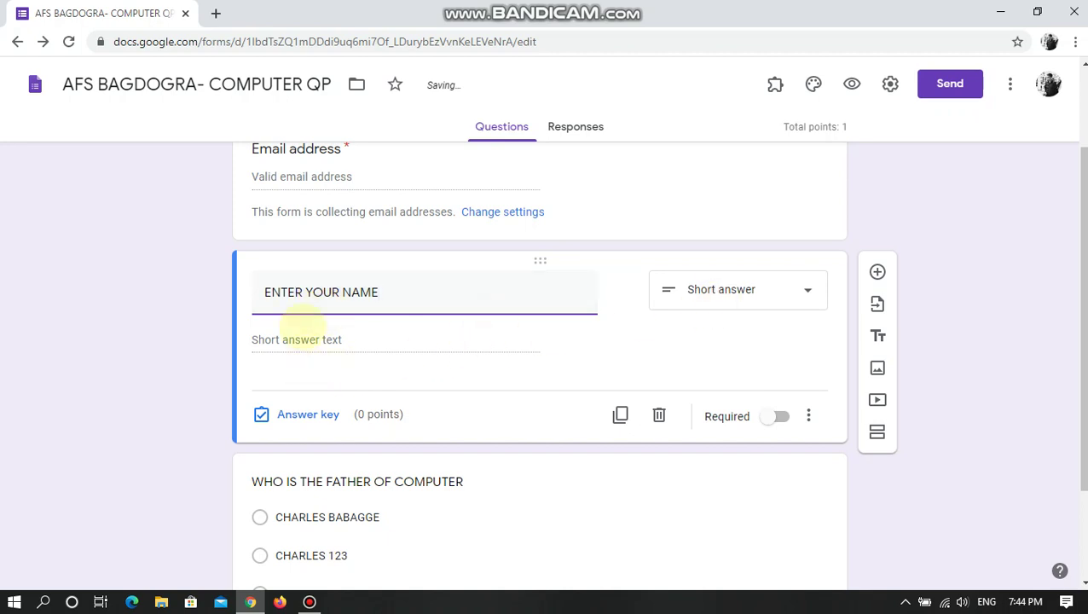
{"action": "left_click", "coordinate": [777, 416]}
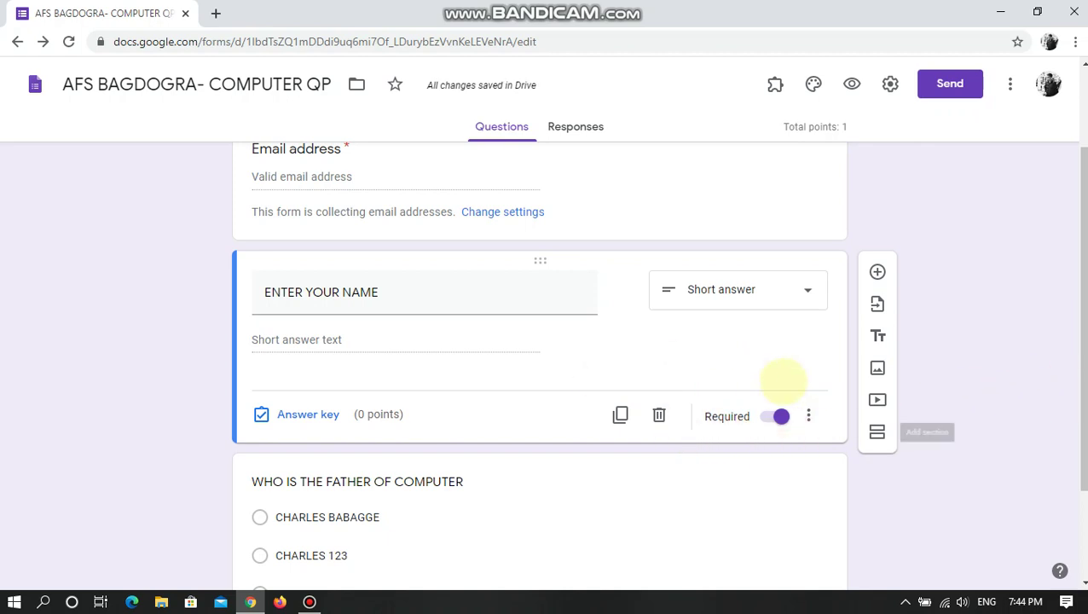
{"action": "scroll", "coordinate": [742, 417], "scroll_direction": "up", "scroll_amount": 2}
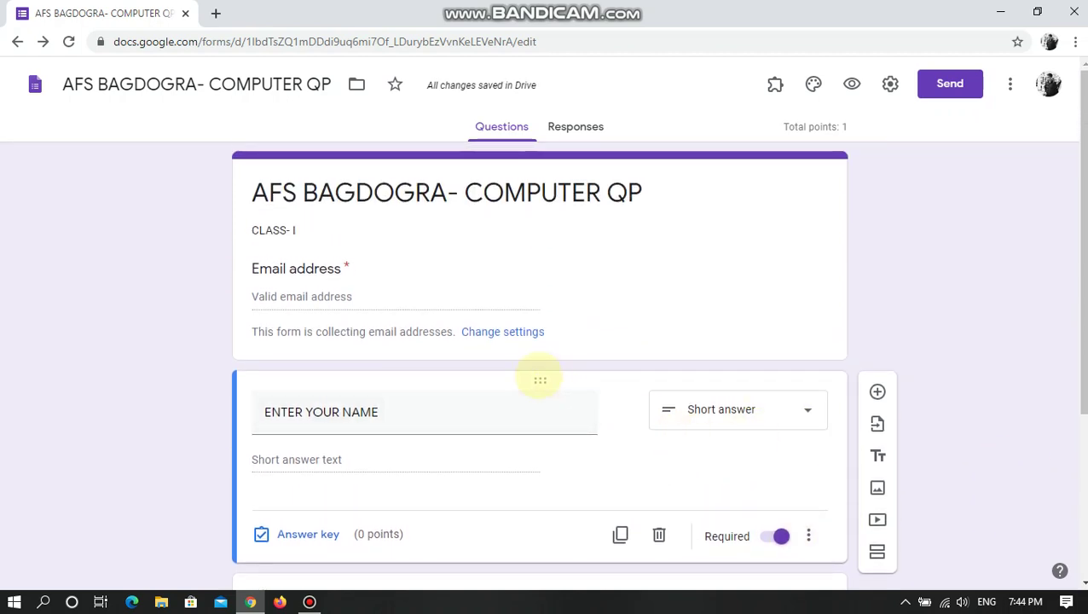
- Scroll to the 'WHO IS THE FATHER OF COMPUTER ?' question below the name question and select it
{"action": "scroll", "coordinate": [486, 377], "scroll_direction": "down", "scroll_amount": 1}
{"action": "scroll", "coordinate": [441, 376], "scroll_direction": "down", "scroll_amount": 2}
{"action": "scroll", "coordinate": [389, 328], "scroll_direction": "up", "scroll_amount": 2}
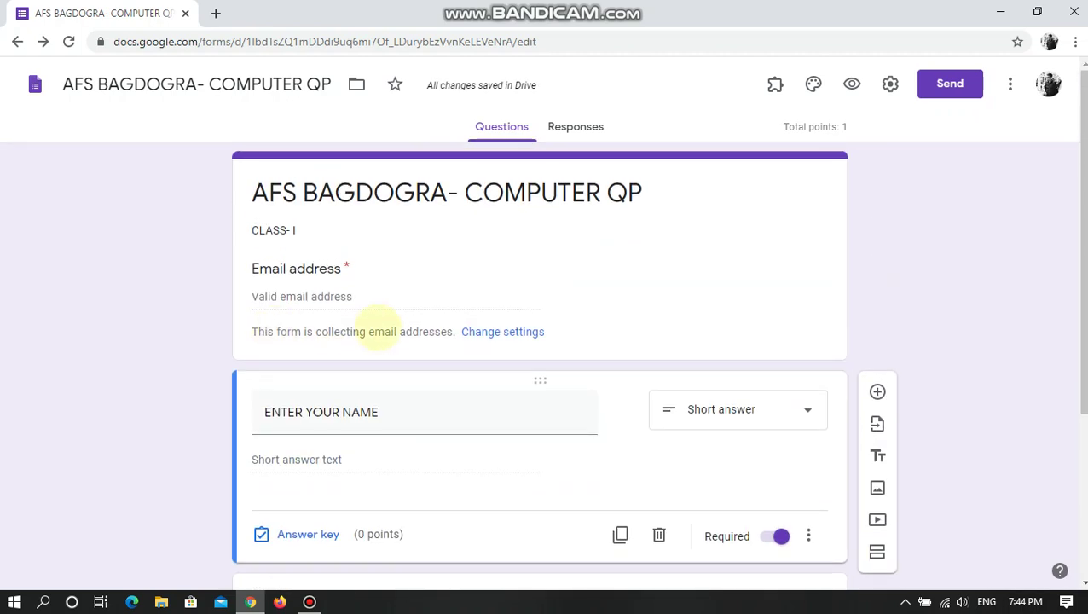
{"action": "scroll", "coordinate": [571, 460], "scroll_direction": "down", "scroll_amount": 3}
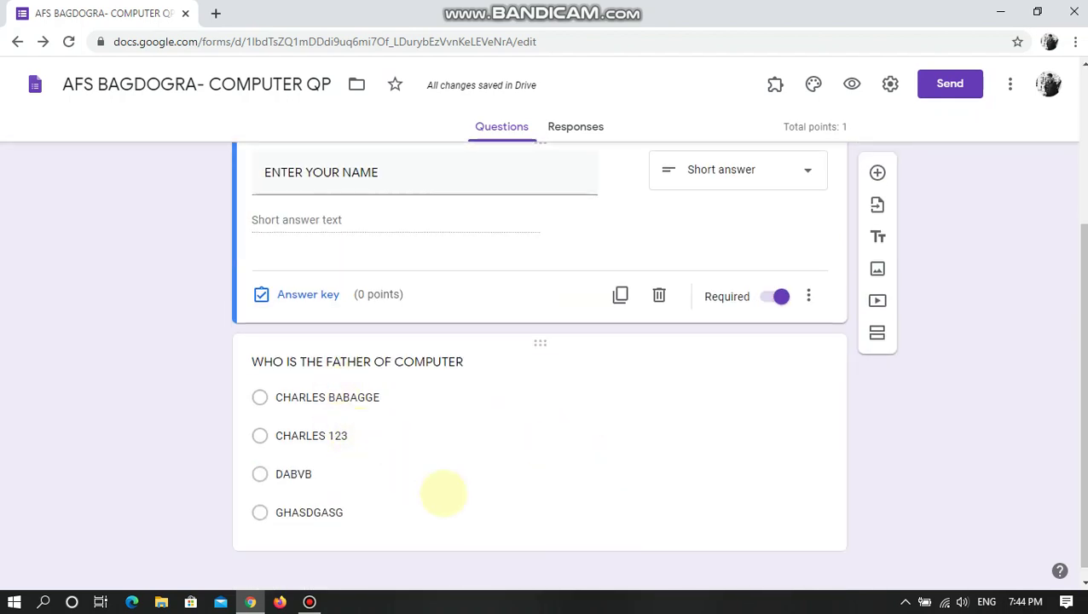
{"action": "scroll", "coordinate": [439, 494], "scroll_direction": "up", "scroll_amount": 1}
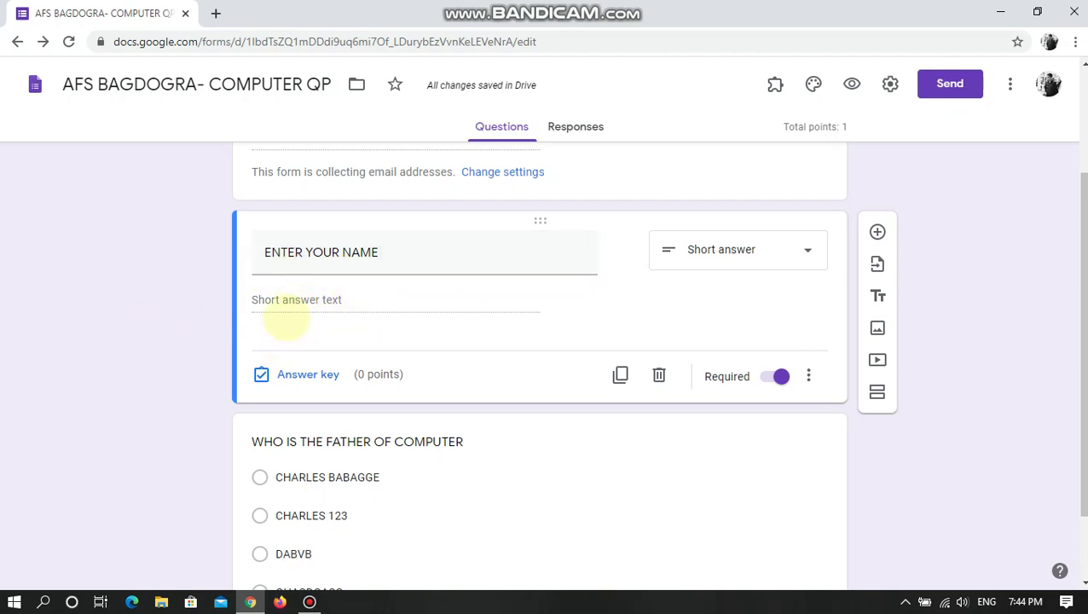
{"action": "scroll", "coordinate": [410, 309], "scroll_direction": "down", "scroll_amount": 1}
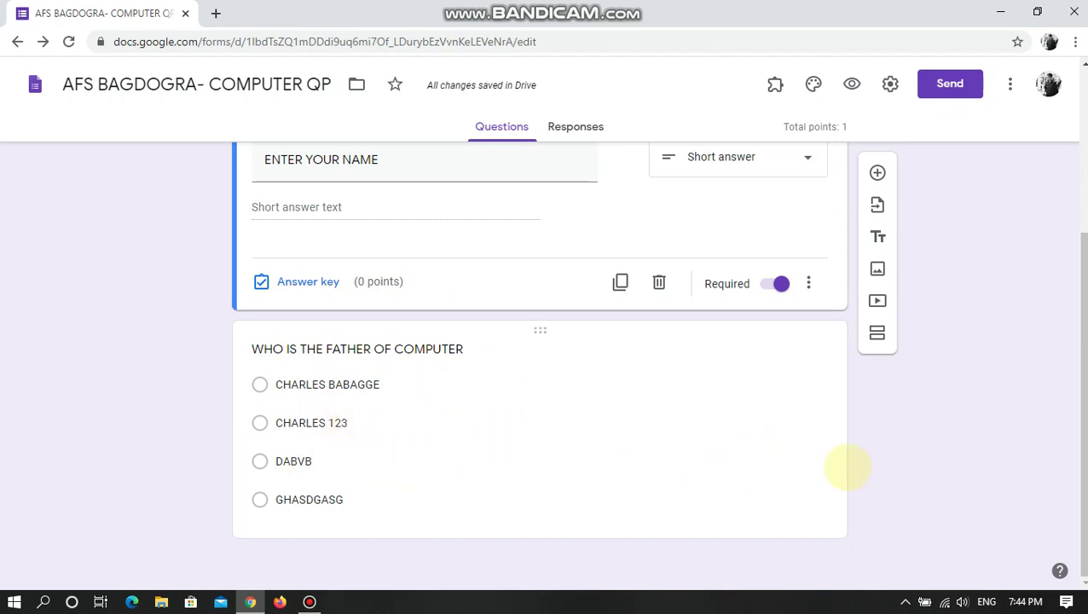
{"action": "left_click", "coordinate": [795, 480]}
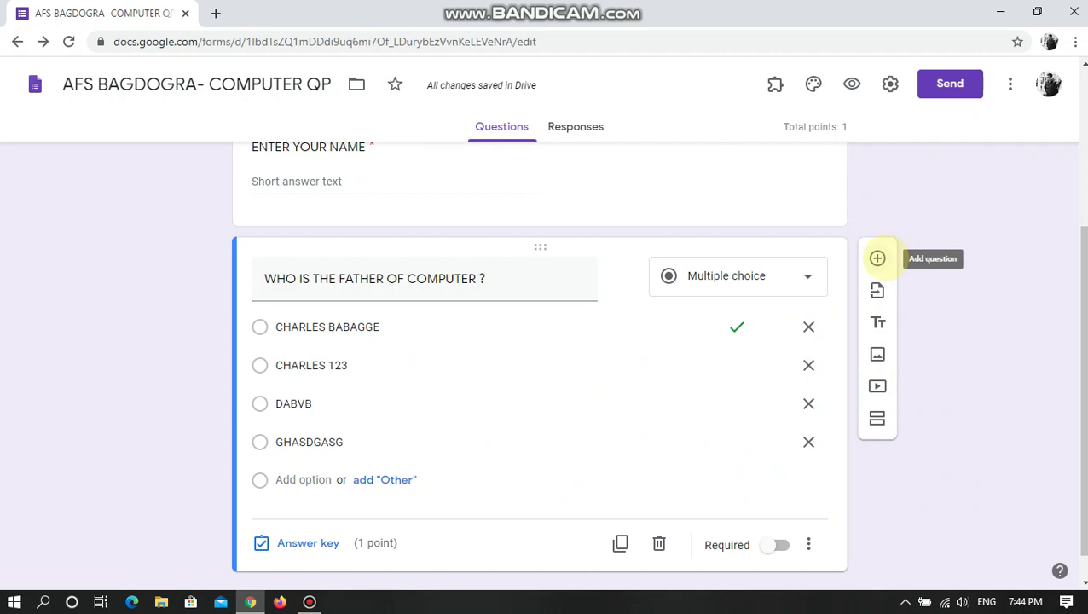
- Add a new multiple-choice question titled 'IDENTIFY THIS PART OF COMPUTER'
{"action": "left_click", "coordinate": [877, 258]}
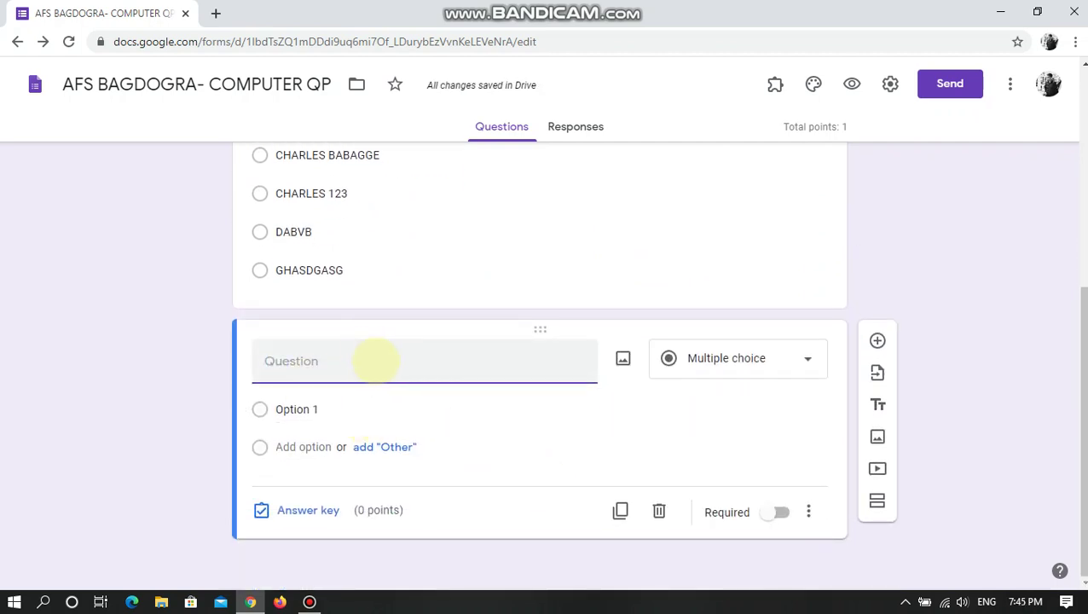
{"action": "scroll", "coordinate": [389, 381], "scroll_direction": "up", "scroll_amount": 3}
{"action": "scroll", "coordinate": [389, 381], "scroll_direction": "down", "scroll_amount": 3}
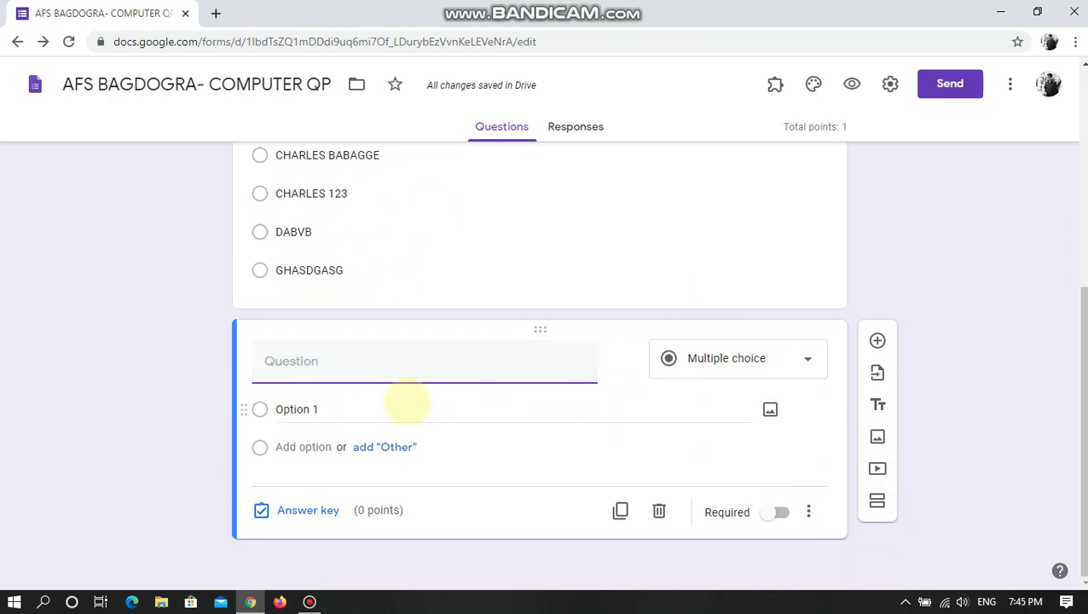
{"action": "type", "text": "IDENTIF"}
{"action": "key", "text": "BackSpace"}
{"action": "type", "text": "Y TH"}
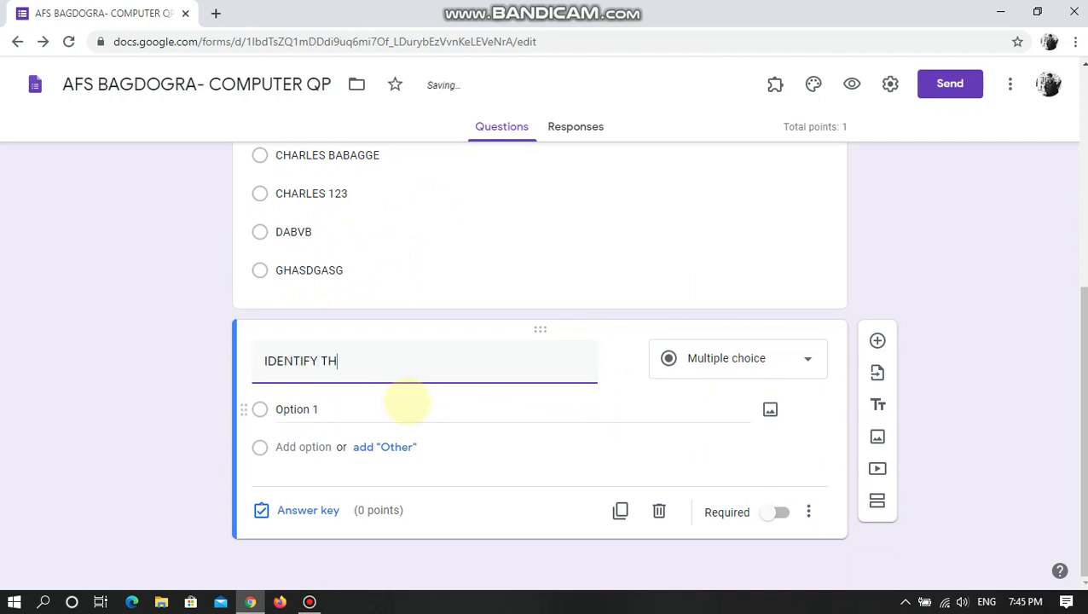
{"action": "type", "text": "IS PART OF COMPUTER"}
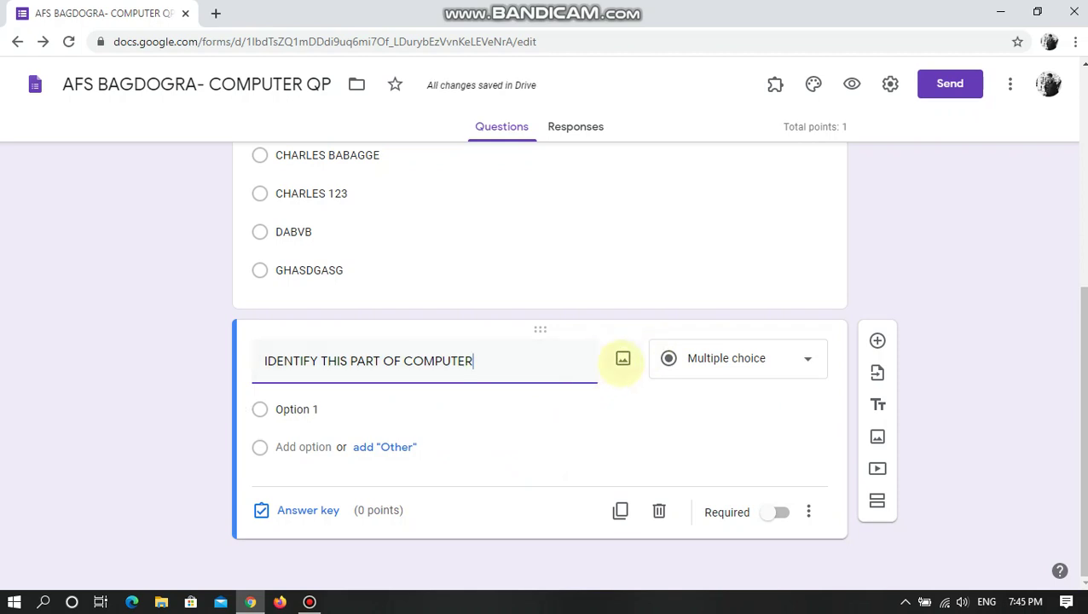
- Bring up the question's image options and browse Downloads, cancelling without uploading a file
{"action": "left_click", "coordinate": [622, 359]}
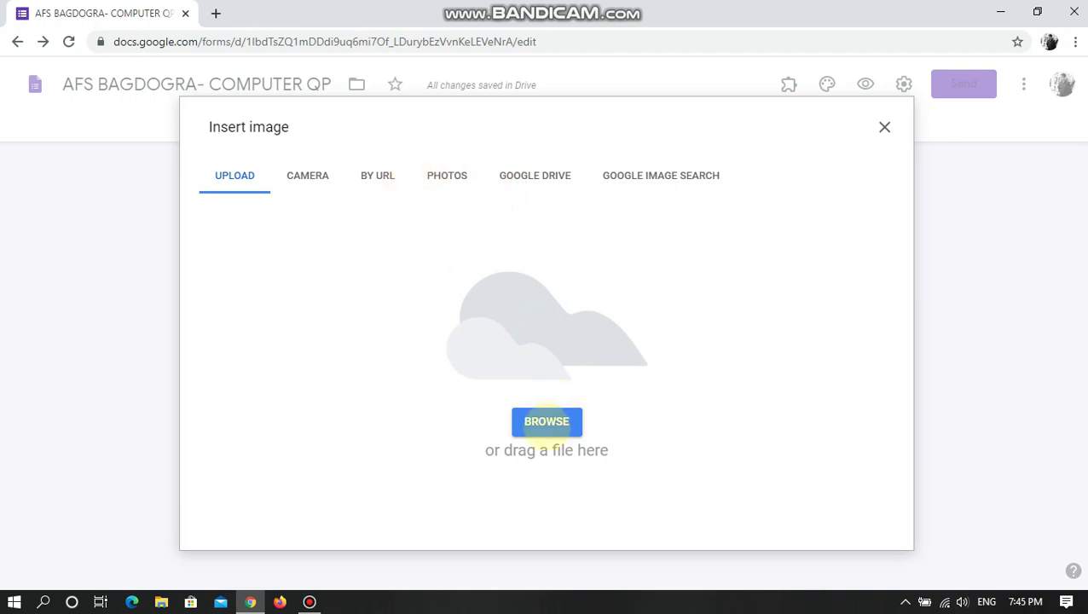
{"action": "left_click", "coordinate": [546, 423]}
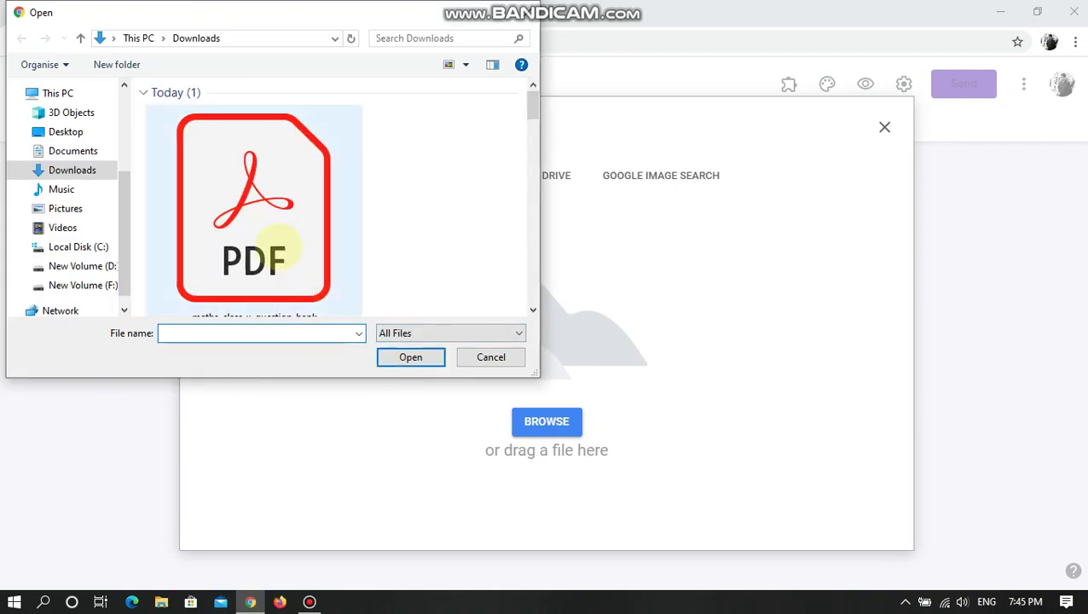
{"action": "left_click", "coordinate": [285, 245]}
{"action": "scroll", "coordinate": [277, 247], "scroll_direction": "down", "scroll_amount": 3}
{"action": "scroll", "coordinate": [282, 247], "scroll_direction": "down", "scroll_amount": 3}
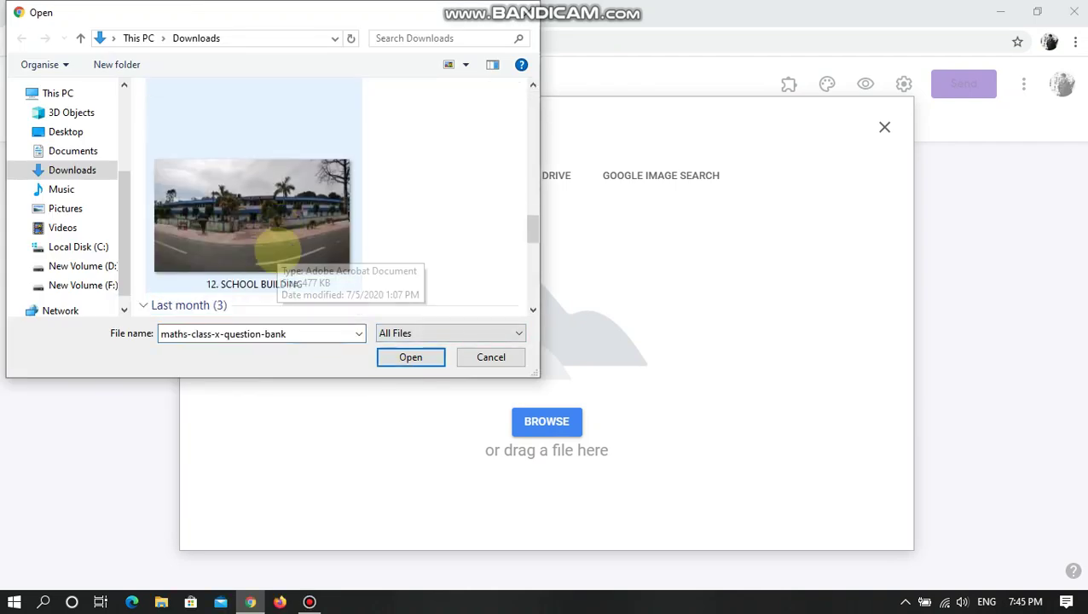
{"action": "scroll", "coordinate": [281, 247], "scroll_direction": "down", "scroll_amount": 3}
{"action": "scroll", "coordinate": [282, 247], "scroll_direction": "up", "scroll_amount": 3}
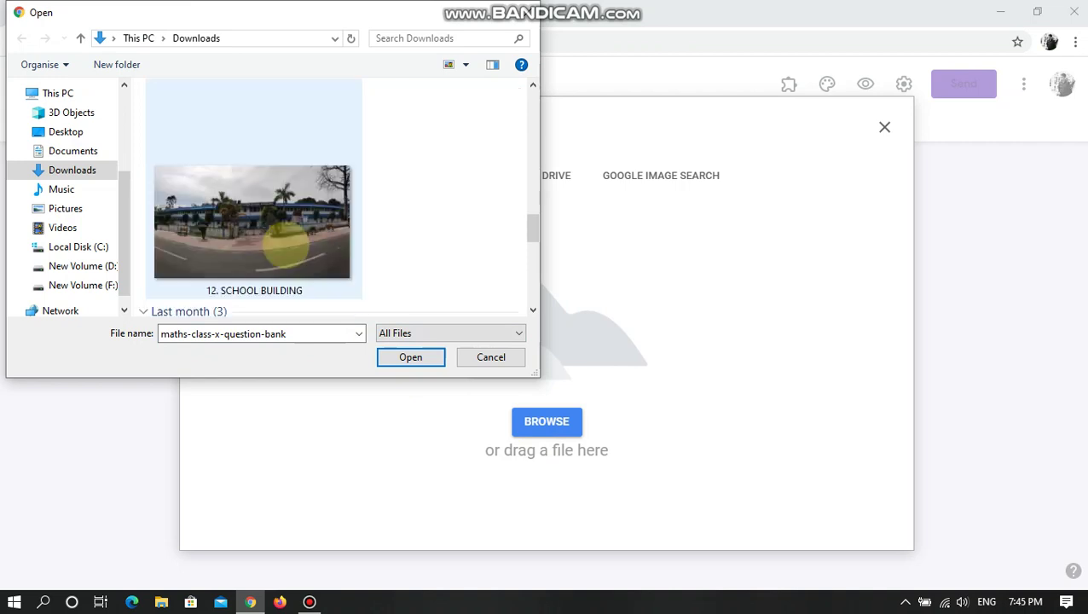
{"action": "scroll", "coordinate": [469, 239], "scroll_direction": "up", "scroll_amount": 5}
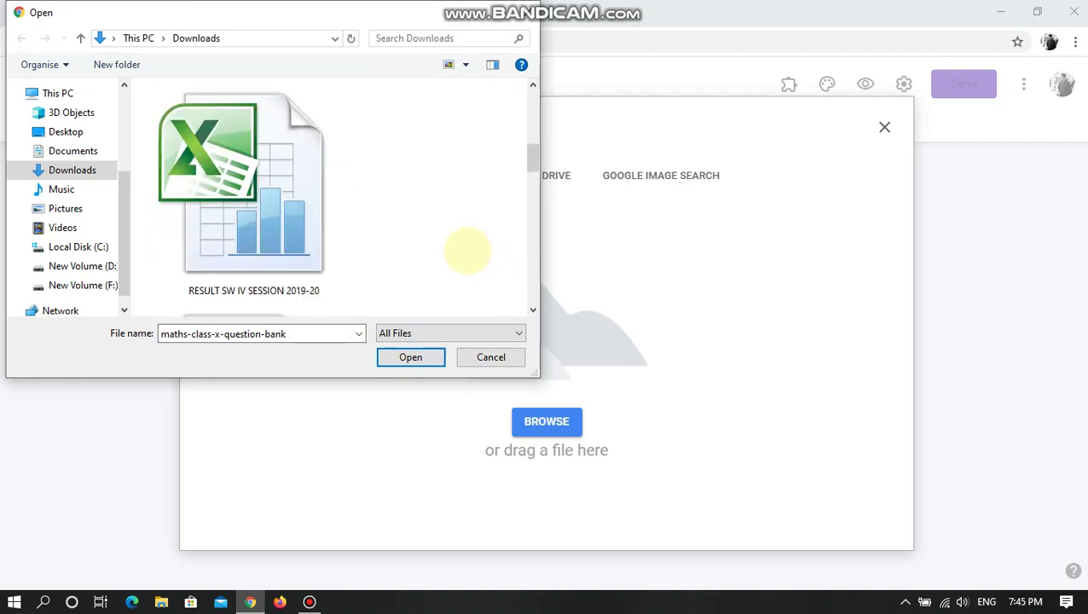
{"action": "left_click", "coordinate": [486, 356]}
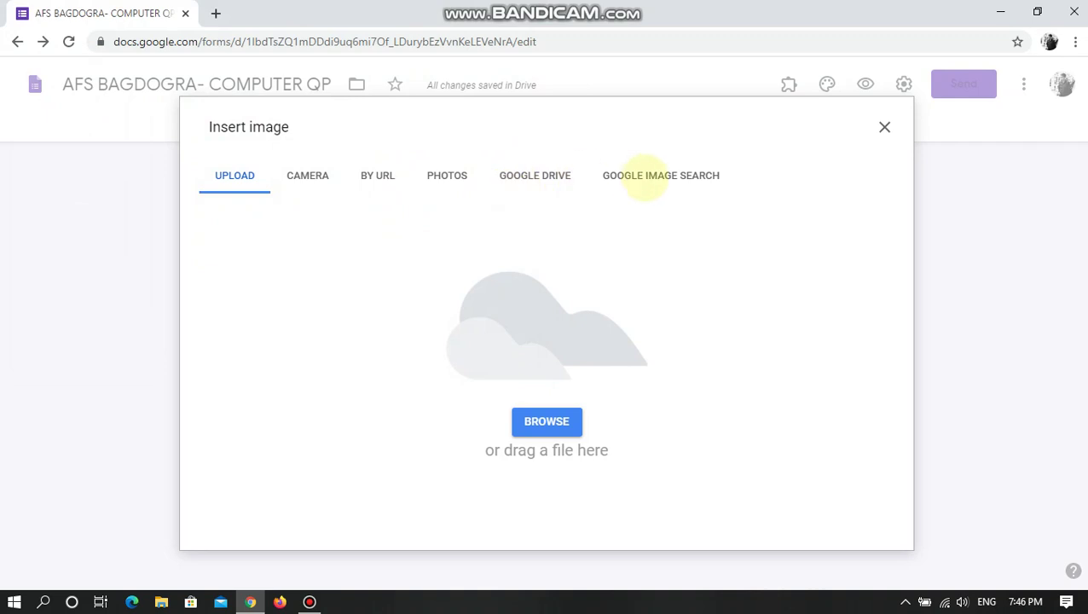
- Search Google Images for 'CPU' and insert the PC tower picture into the question
{"action": "left_click", "coordinate": [645, 175]}
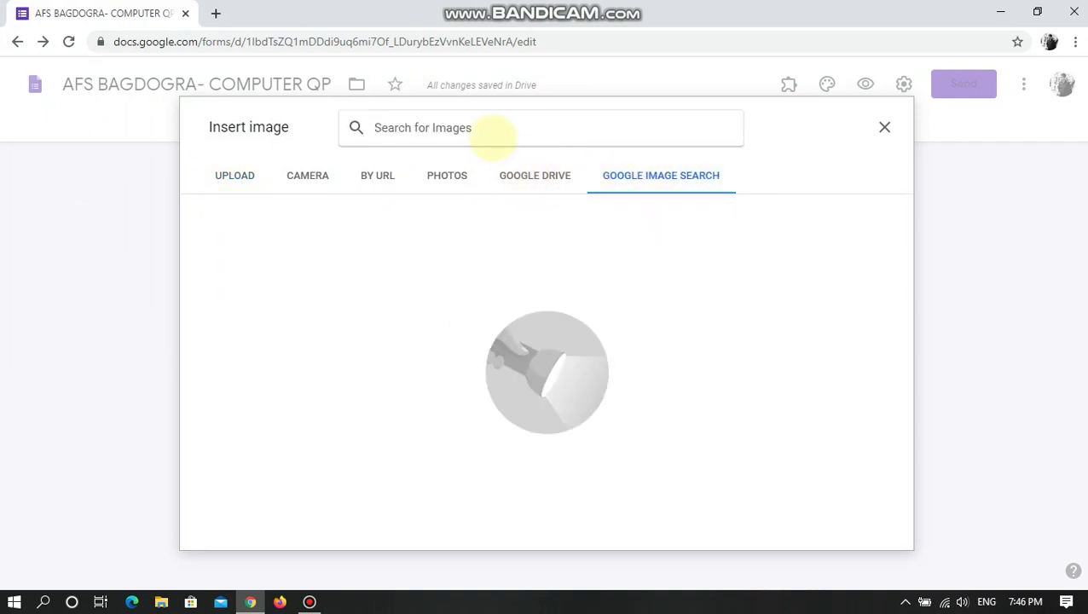
{"action": "type", "text": "CPU"}
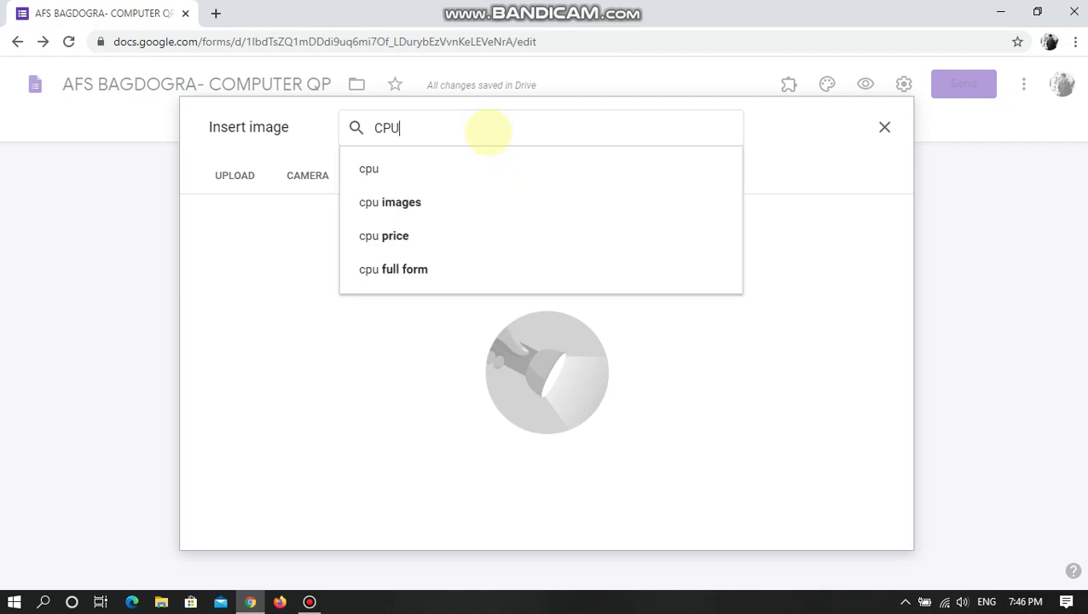
{"action": "key", "text": "Return"}
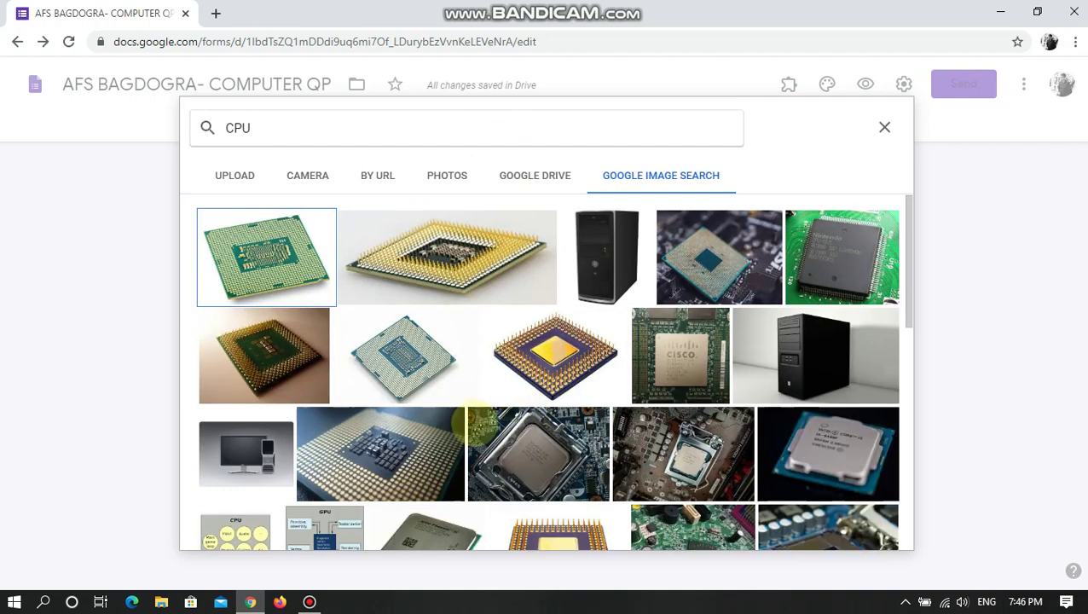
{"action": "scroll", "coordinate": [595, 463], "scroll_direction": "down", "scroll_amount": 7}
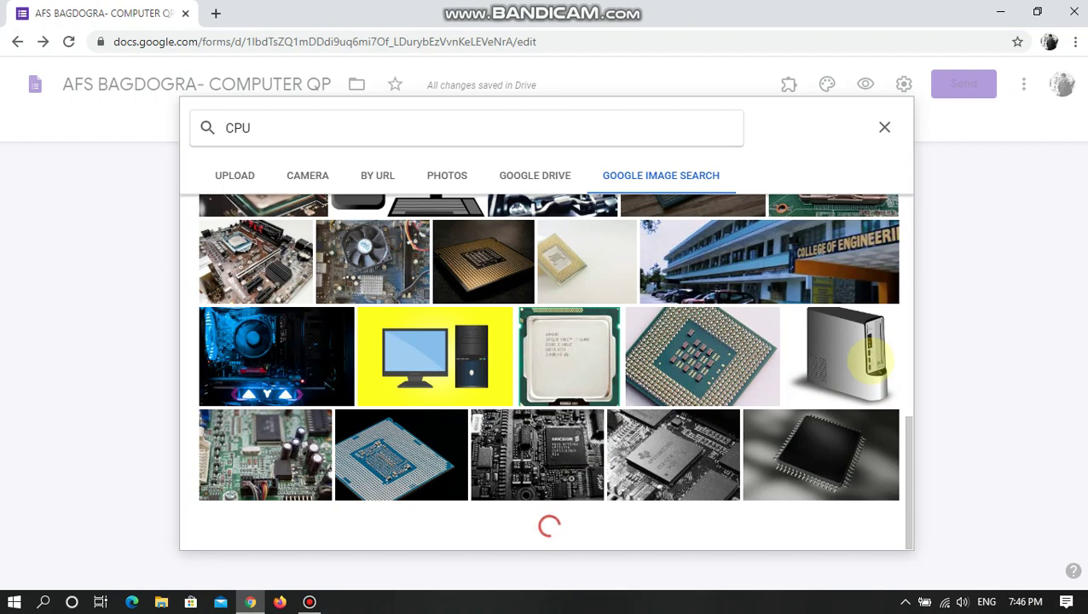
{"action": "left_click", "coordinate": [868, 362]}
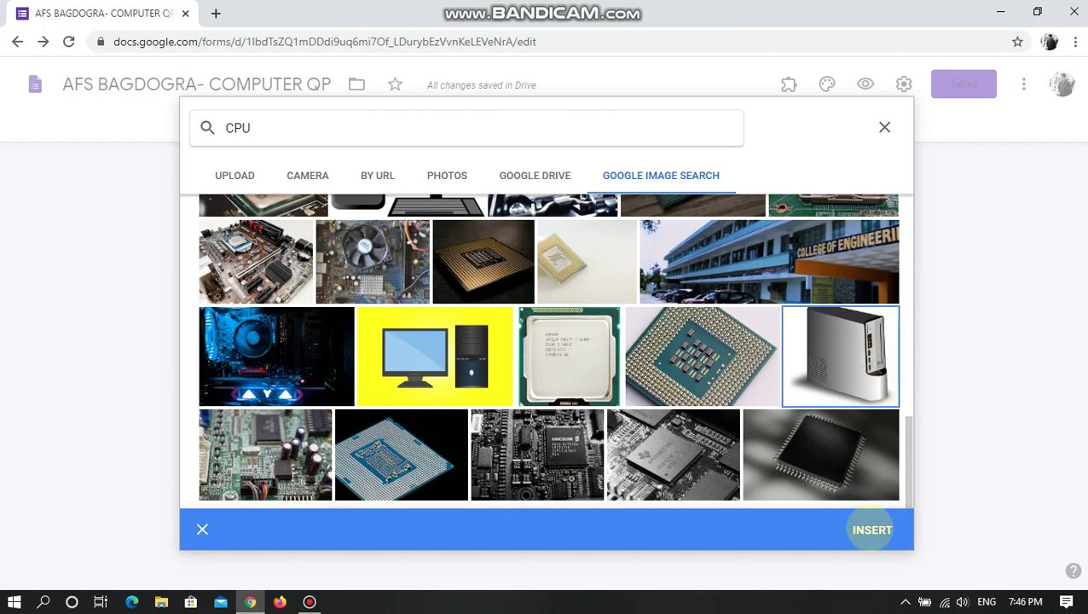
{"action": "left_click", "coordinate": [872, 529]}
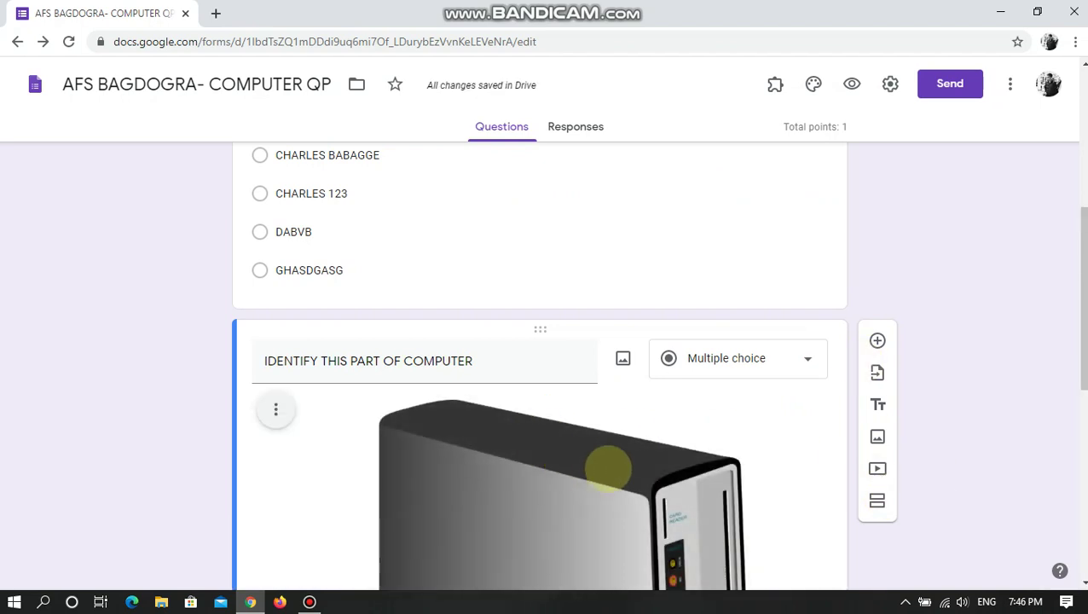
- Keep the question as Multiple choice and make the first choice MOUSE
{"action": "scroll", "coordinate": [619, 473], "scroll_direction": "down", "scroll_amount": 3}
{"action": "scroll", "coordinate": [621, 463], "scroll_direction": "up", "scroll_amount": 2}
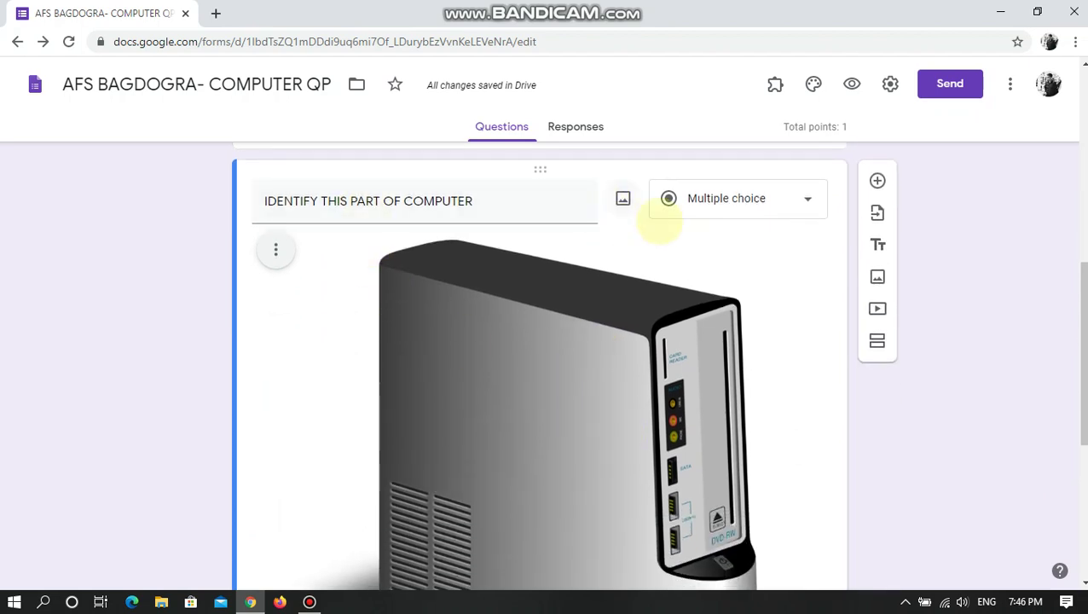
{"action": "left_click", "coordinate": [767, 201]}
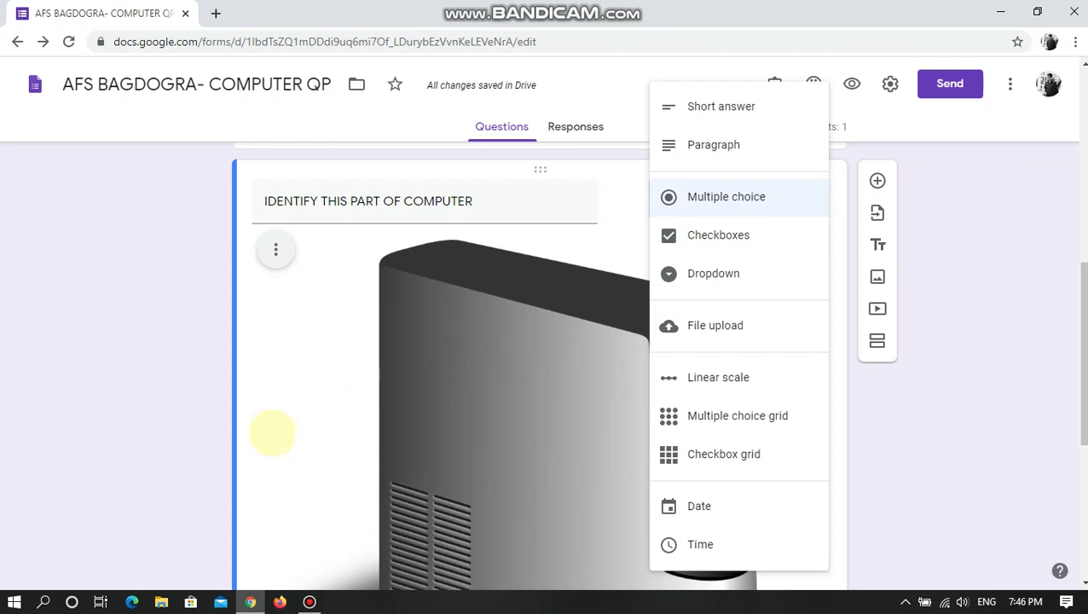
{"action": "left_click", "coordinate": [230, 407]}
{"action": "scroll", "coordinate": [256, 401], "scroll_direction": "down", "scroll_amount": 4}
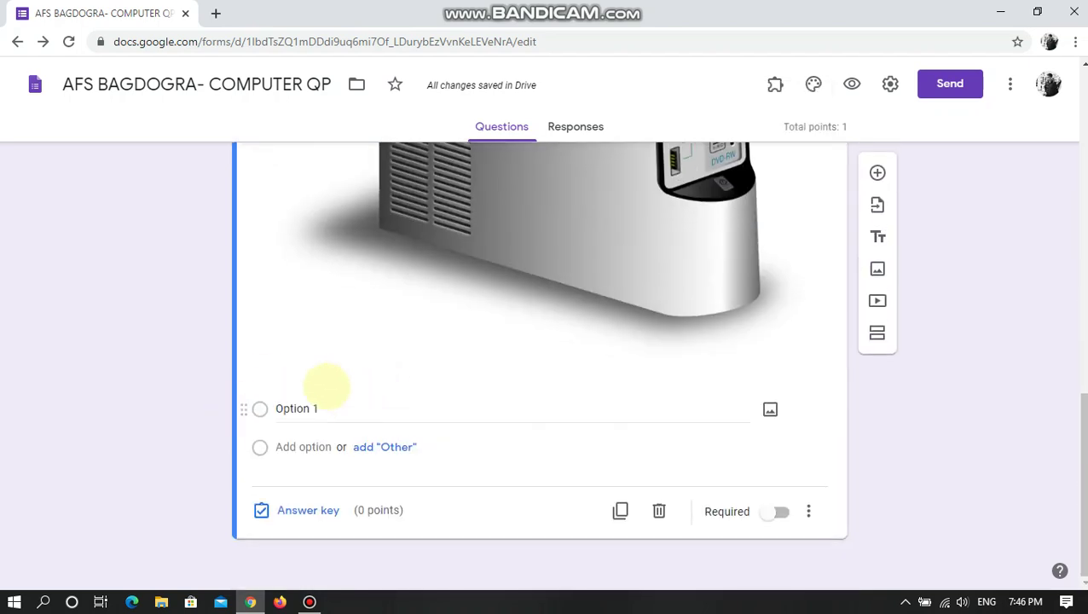
{"action": "left_click", "coordinate": [316, 409]}
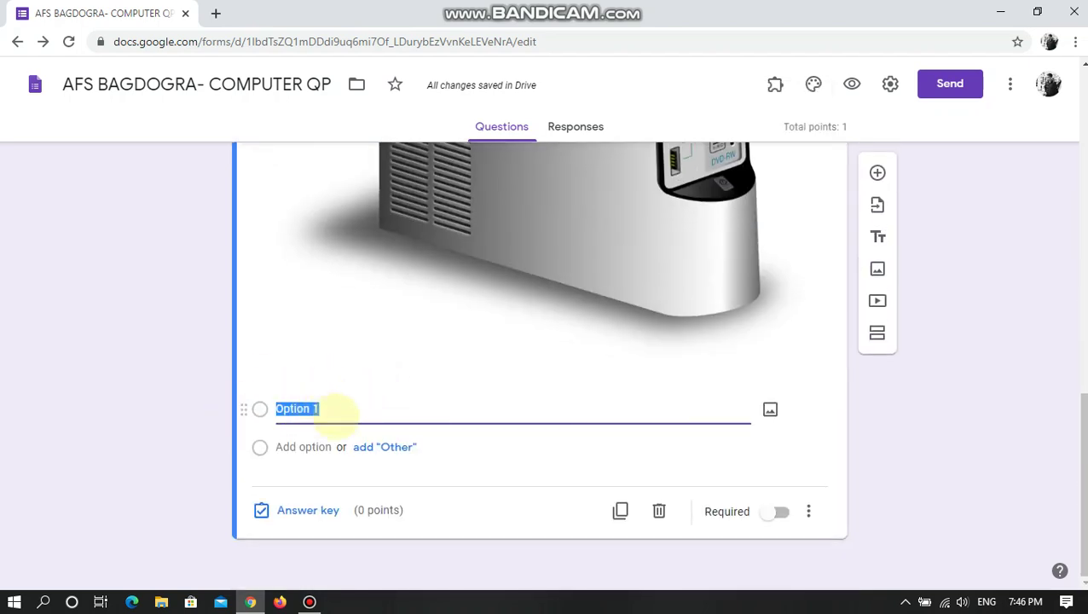
{"action": "type", "text": "MOUSE"}
- Add the choices CPU, KEYBOARD and SPEAKER, and remove the Other option
{"action": "left_click", "coordinate": [383, 449]}
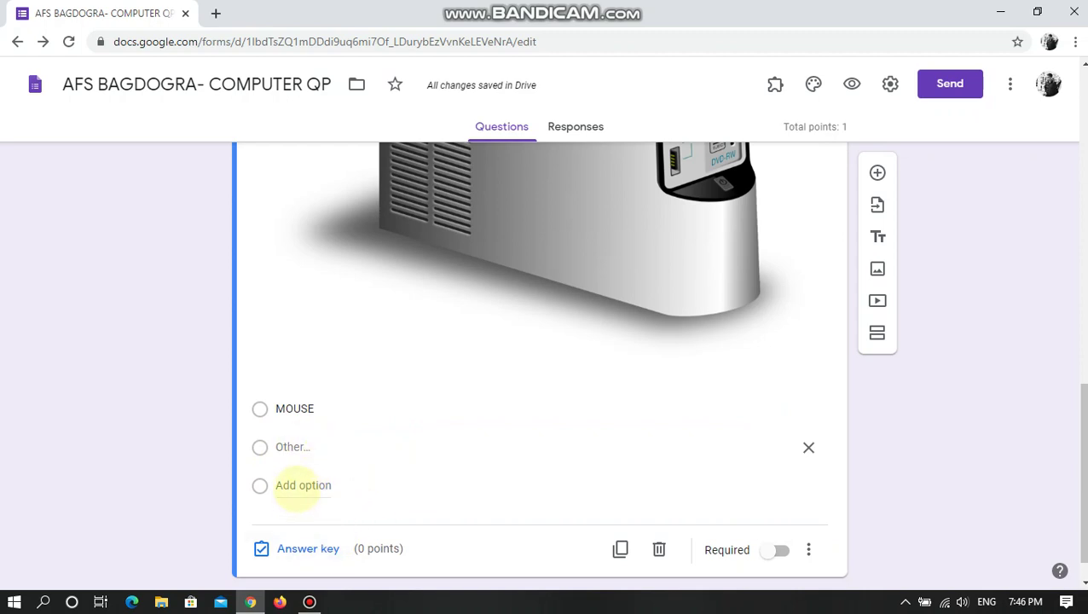
{"action": "left_click", "coordinate": [303, 485]}
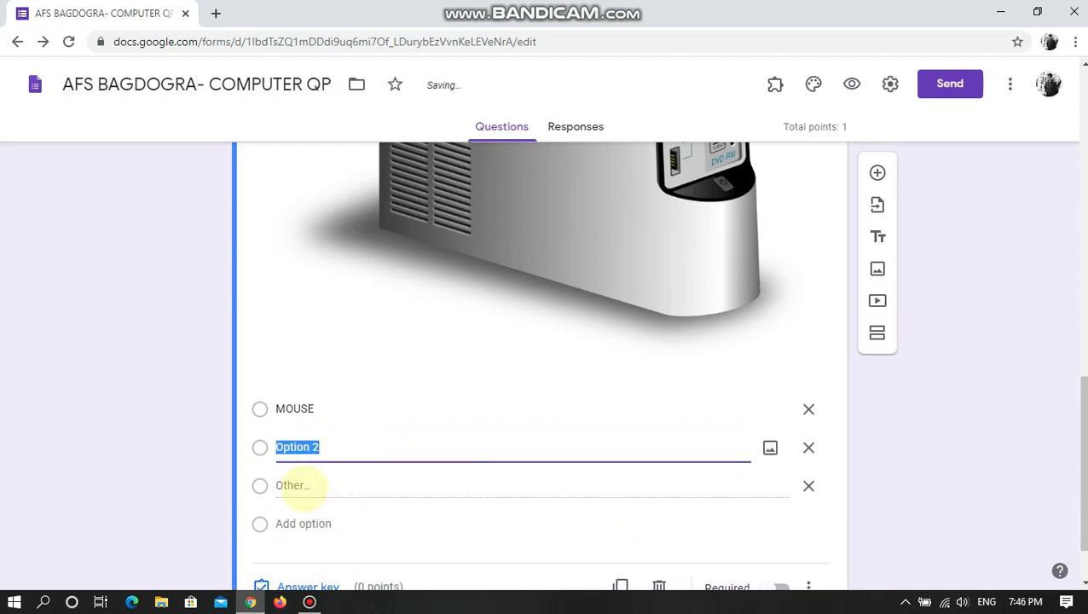
{"action": "type", "text": "C"}
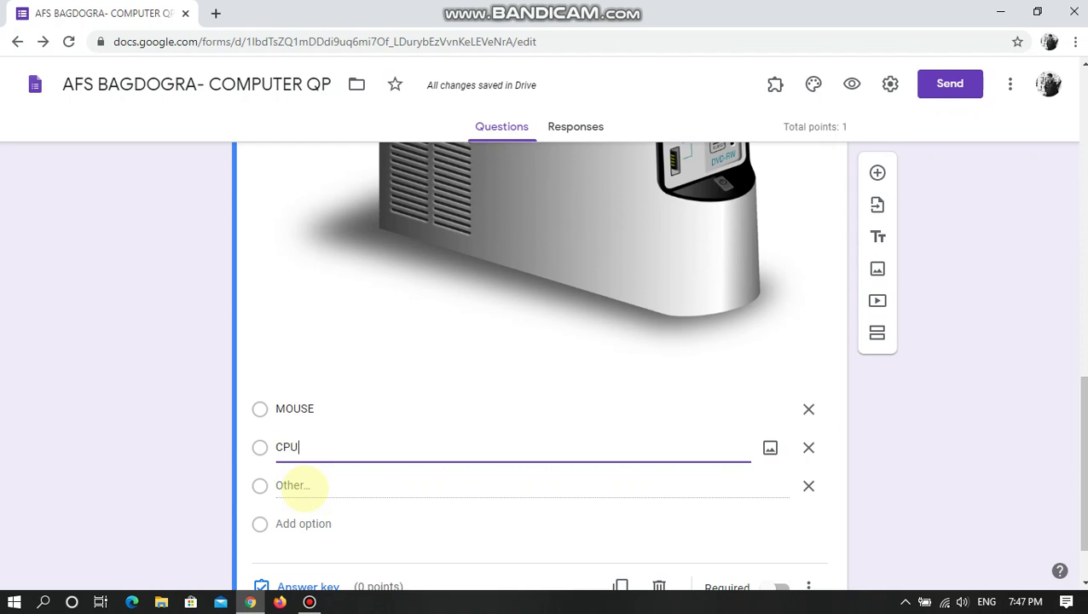
{"action": "type", "text": "PU"}
{"action": "left_click", "coordinate": [307, 522]}
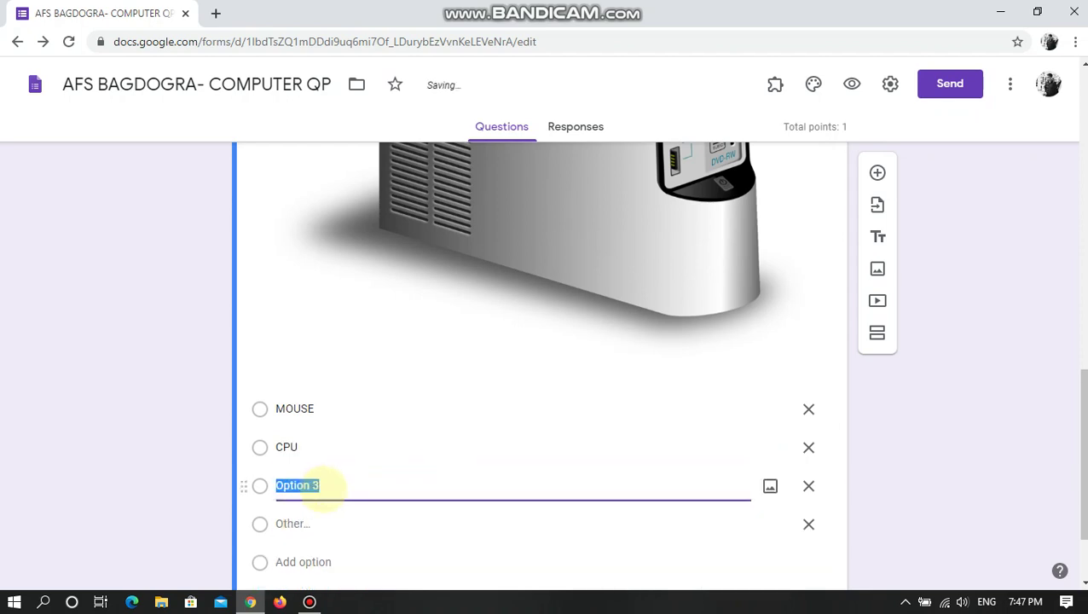
{"action": "type", "text": "KEYBOARD"}
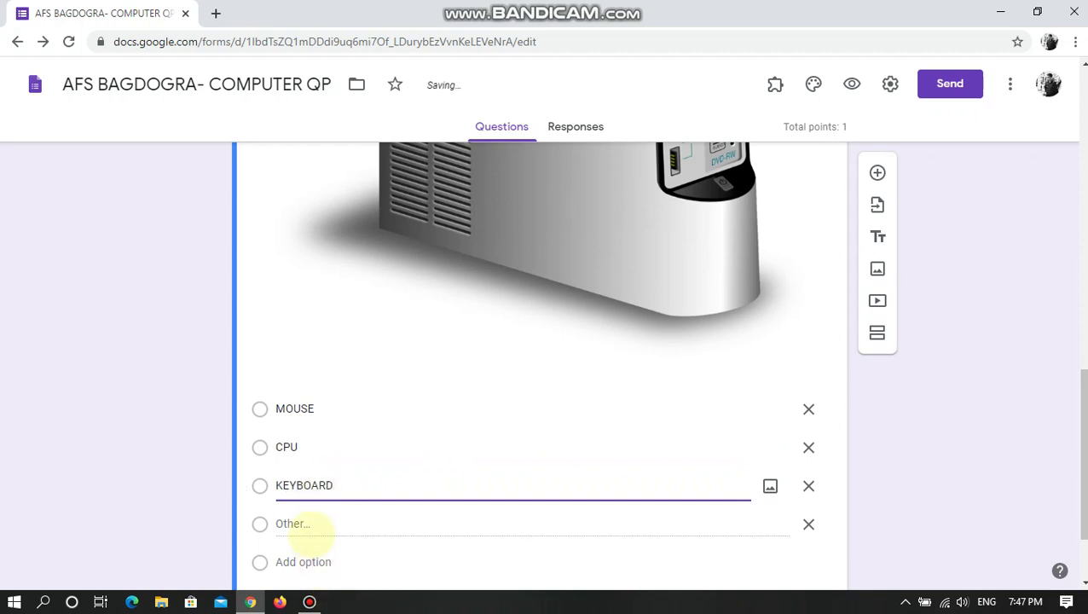
{"action": "left_click", "coordinate": [303, 525]}
{"action": "left_click", "coordinate": [307, 559]}
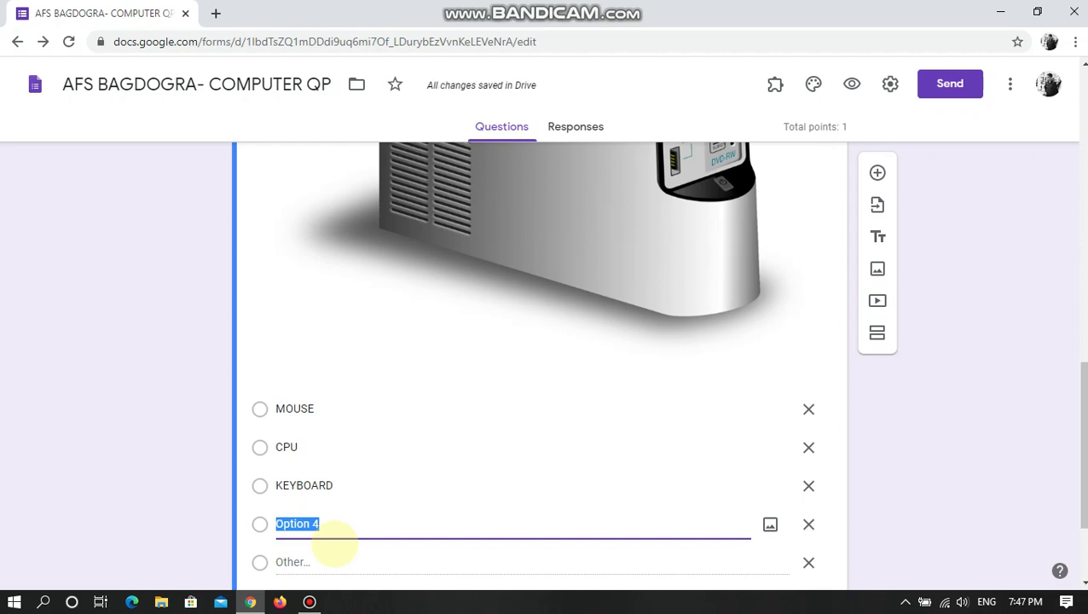
{"action": "type", "text": "SPEAKER"}
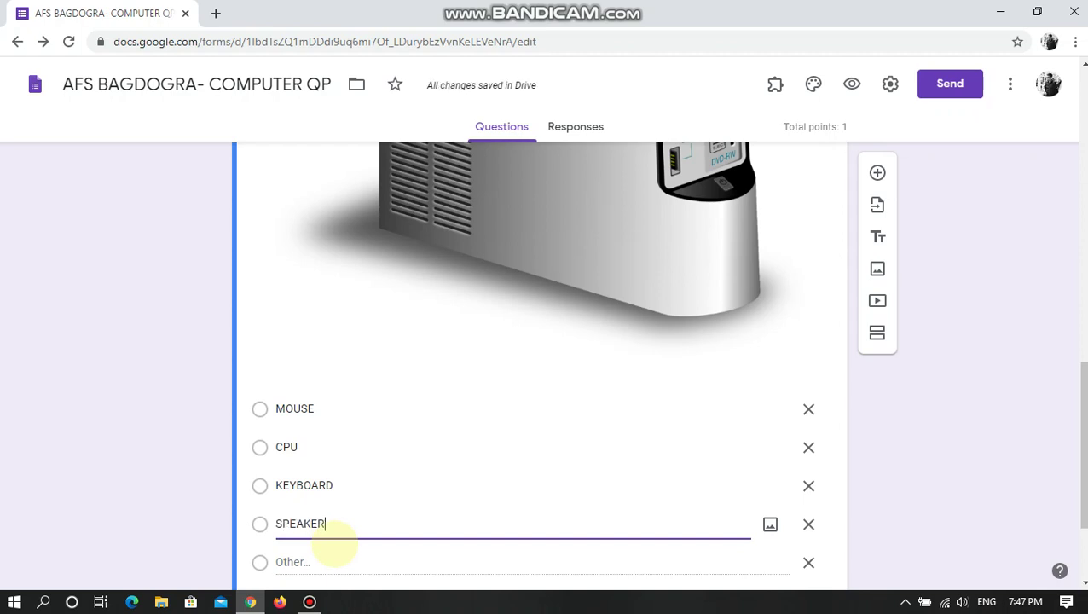
{"action": "scroll", "coordinate": [477, 443], "scroll_direction": "down", "scroll_amount": 2}
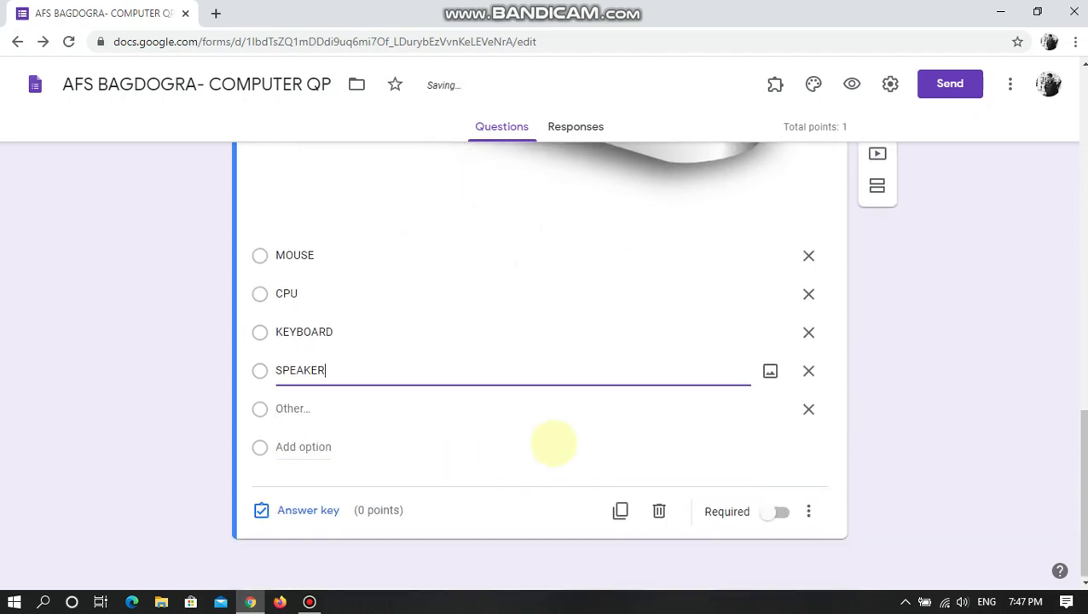
{"action": "left_click", "coordinate": [808, 409]}
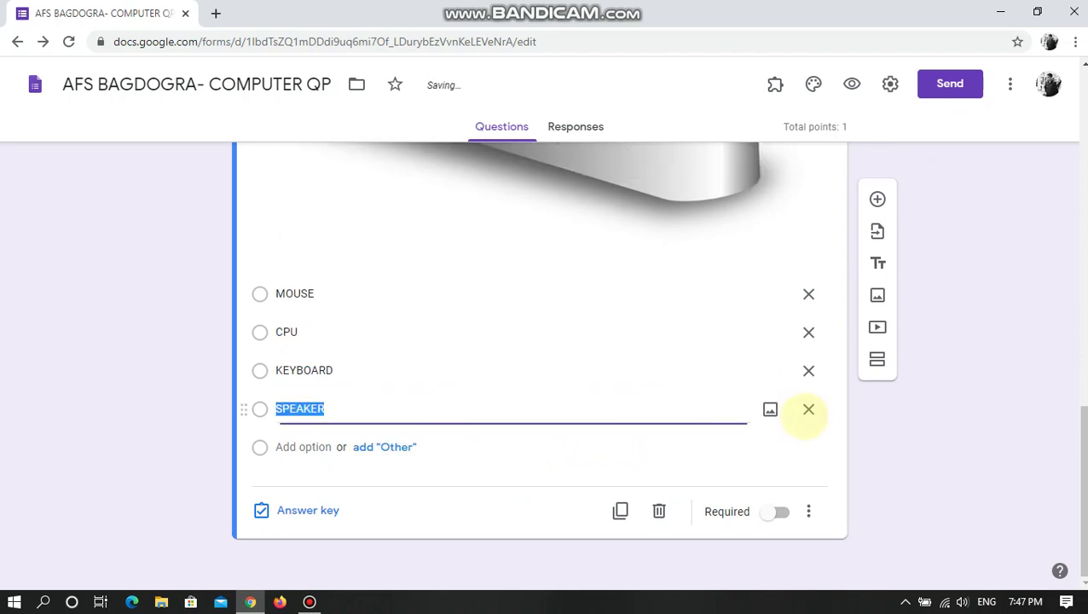
{"action": "left_click", "coordinate": [151, 430]}
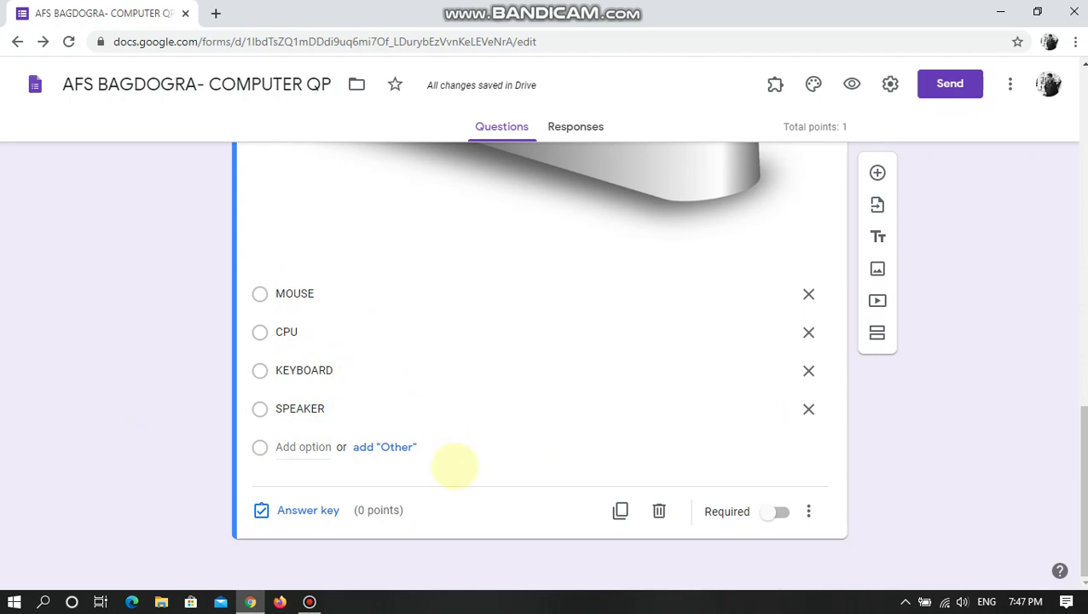
{"action": "scroll", "coordinate": [409, 495], "scroll_direction": "up", "scroll_amount": 1}
{"action": "scroll", "coordinate": [324, 520], "scroll_direction": "down", "scroll_amount": 1}
- In the answer key, give the question 1 point and mark CPU correct
{"action": "left_click", "coordinate": [294, 512]}
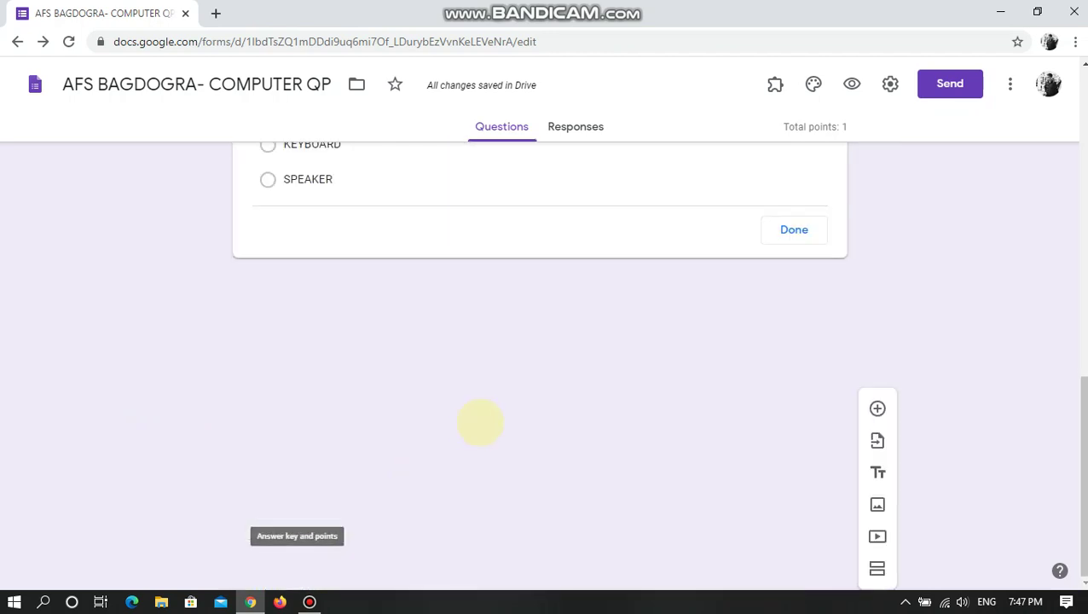
{"action": "scroll", "coordinate": [588, 426], "scroll_direction": "down", "scroll_amount": 3}
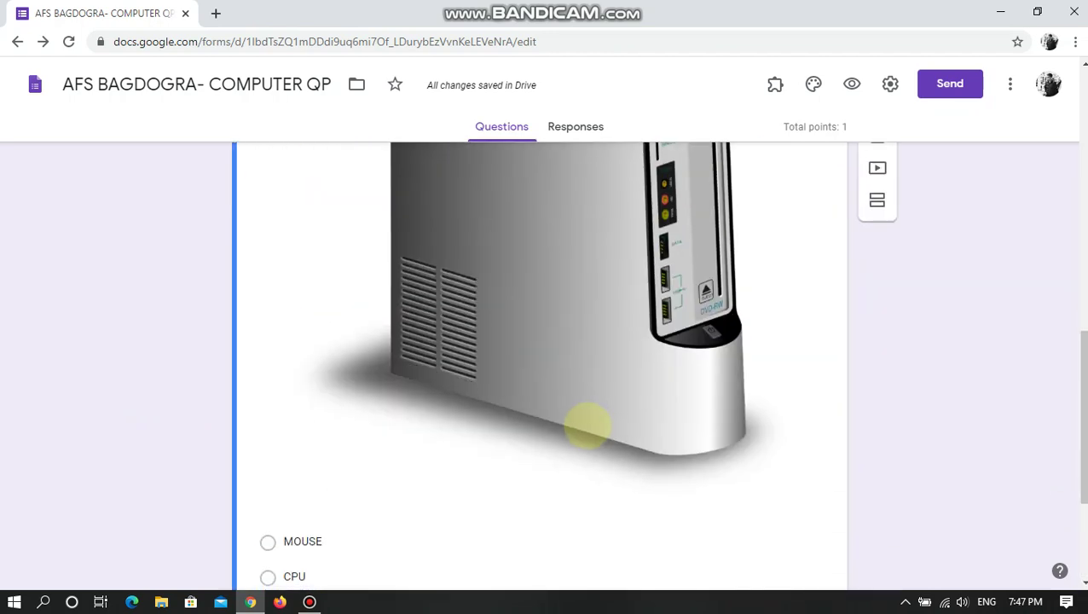
{"action": "scroll", "coordinate": [579, 422], "scroll_direction": "down", "scroll_amount": 2}
{"action": "scroll", "coordinate": [437, 417], "scroll_direction": "up", "scroll_amount": 5}
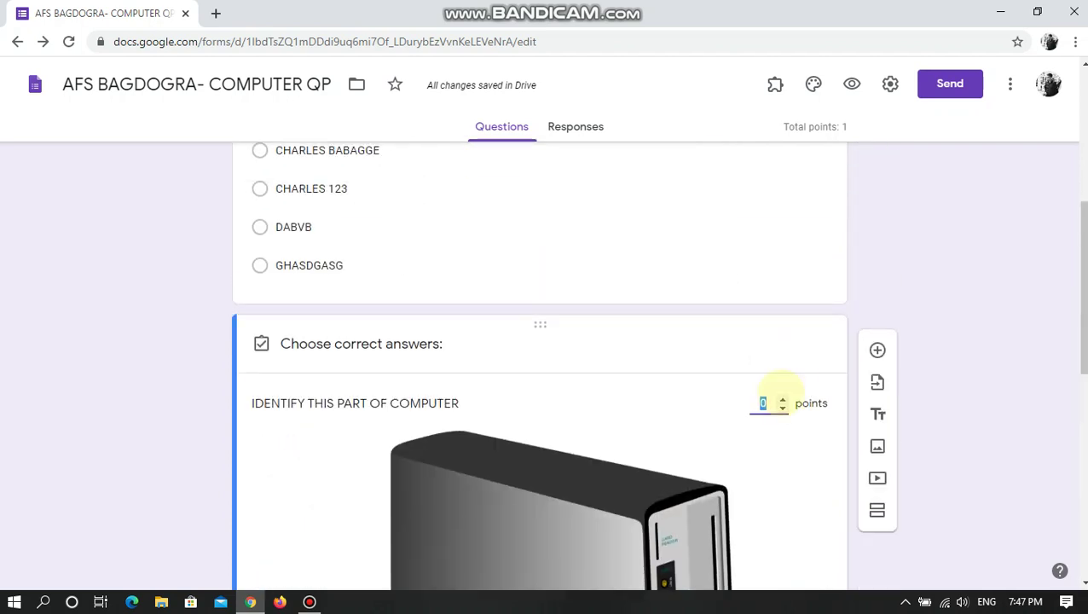
{"action": "type", "text": "1"}
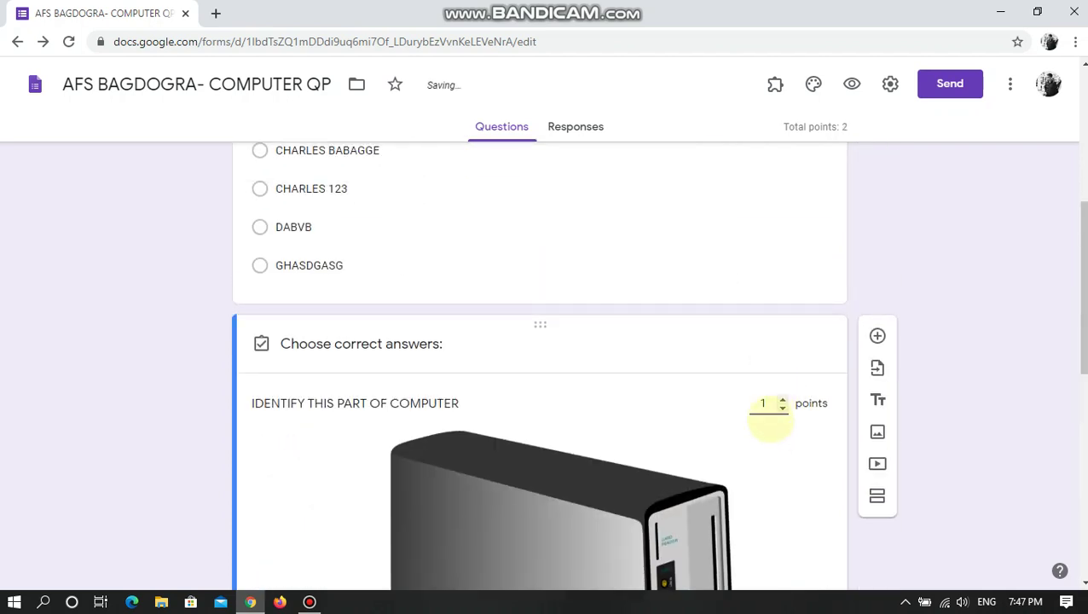
{"action": "scroll", "coordinate": [770, 418], "scroll_direction": "down", "scroll_amount": 6}
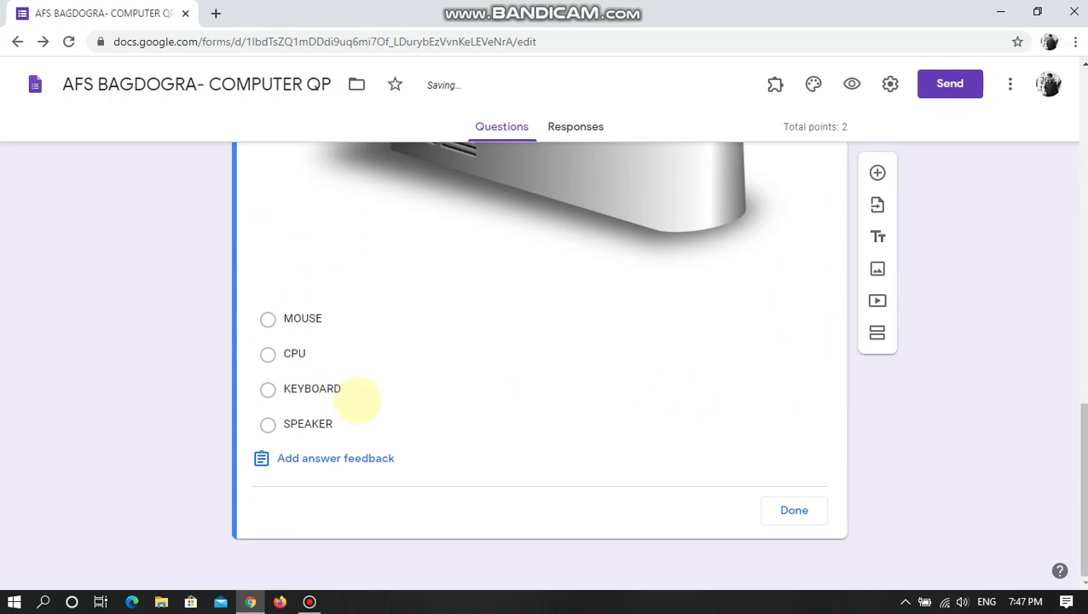
{"action": "scroll", "coordinate": [375, 394], "scroll_direction": "up", "scroll_amount": 1}
{"action": "scroll", "coordinate": [651, 335], "scroll_direction": "up", "scroll_amount": 3}
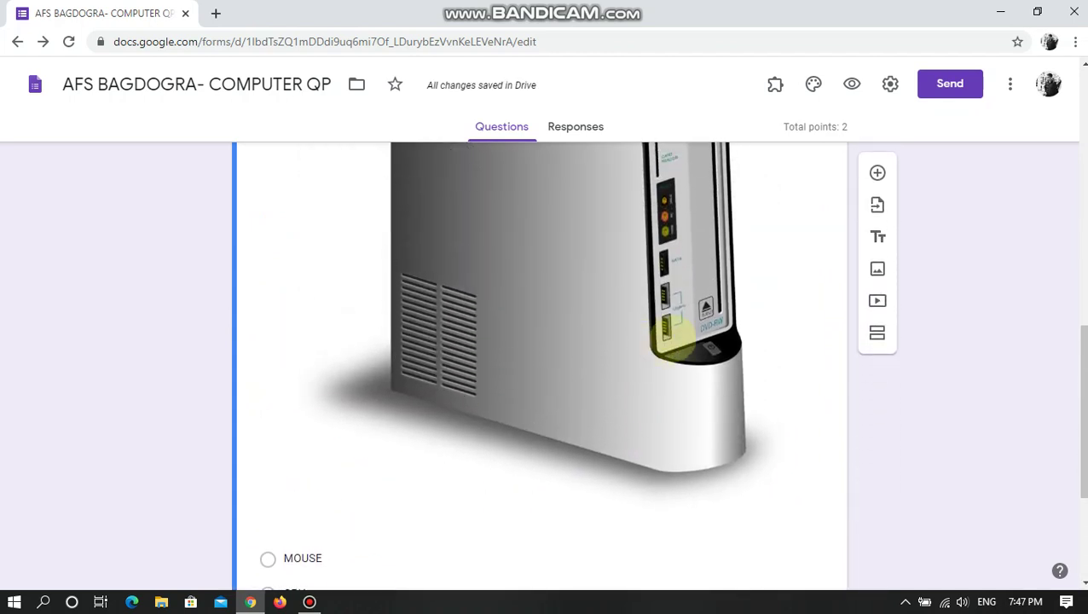
{"action": "scroll", "coordinate": [500, 418], "scroll_direction": "down", "scroll_amount": 3}
{"action": "scroll", "coordinate": [499, 418], "scroll_direction": "down", "scroll_amount": 1}
{"action": "left_click", "coordinate": [288, 354]}
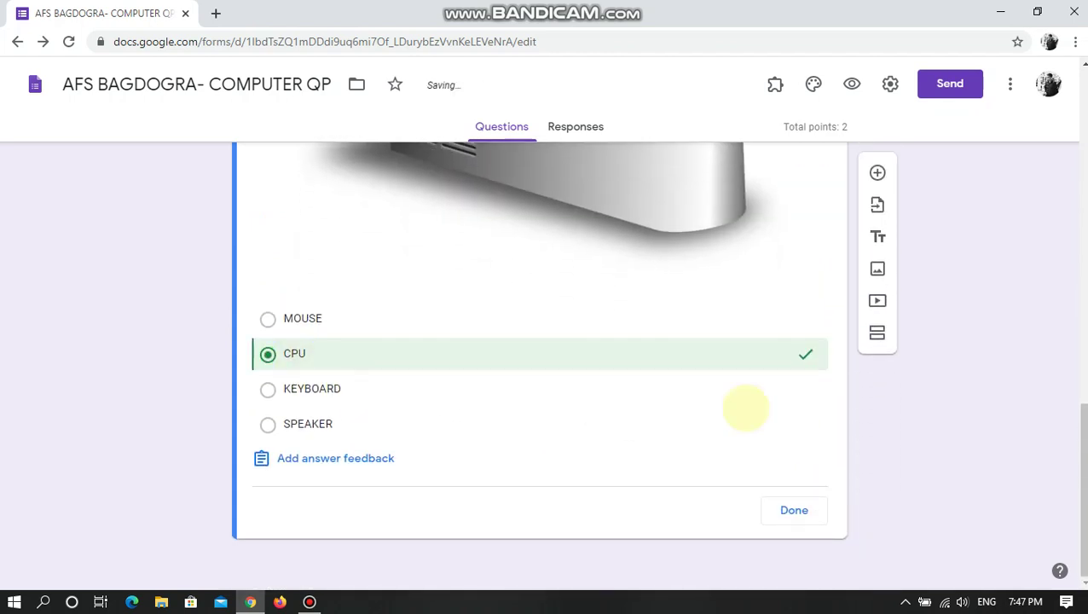
{"action": "left_click", "coordinate": [793, 509]}
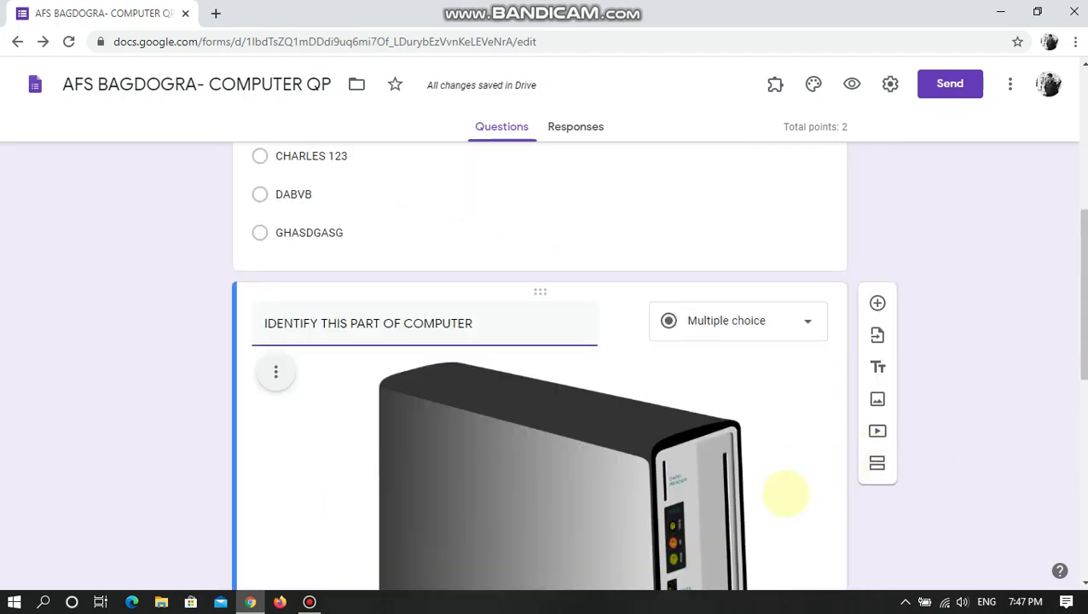
- Check that the quiz's total points now read 2
{"action": "scroll", "coordinate": [757, 461], "scroll_direction": "down", "scroll_amount": 3}
{"action": "scroll", "coordinate": [757, 481], "scroll_direction": "down", "scroll_amount": 5}
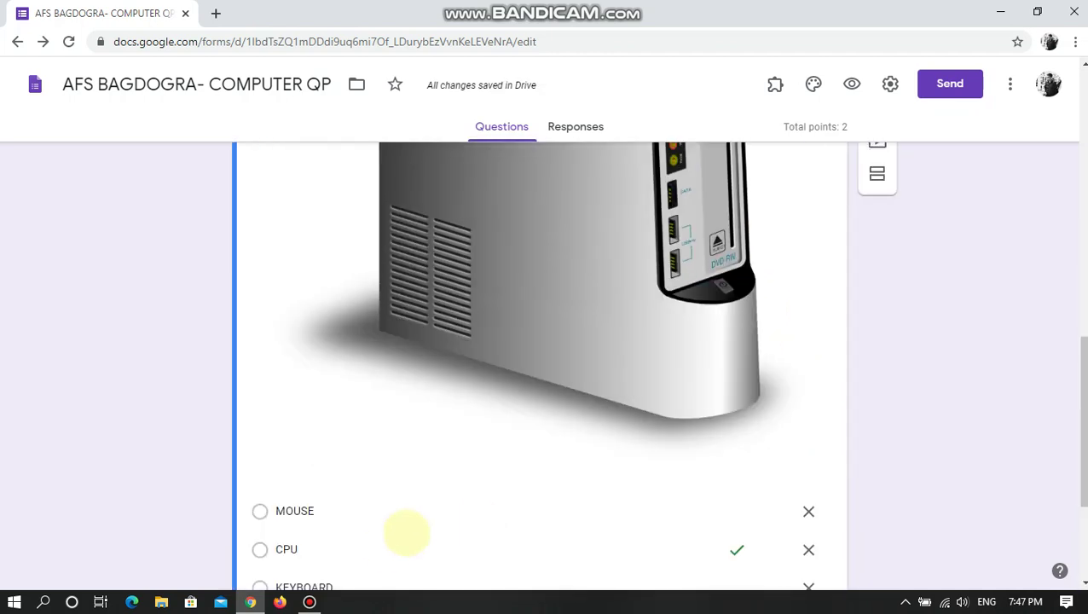
{"action": "scroll", "coordinate": [704, 444], "scroll_direction": "up", "scroll_amount": 6}
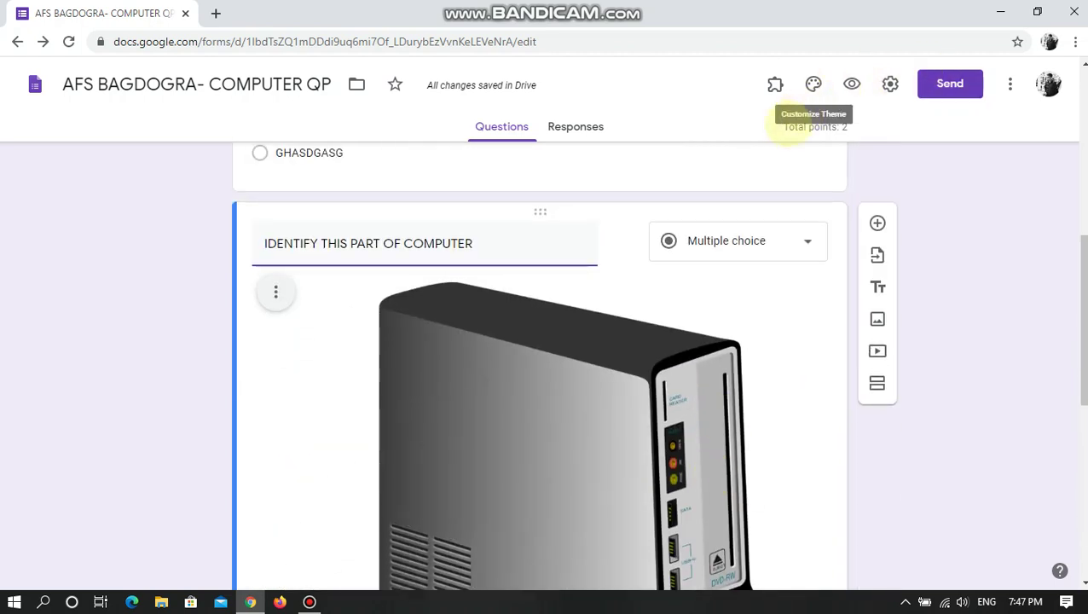
{"action": "left_click_drag", "start_coordinate": [785, 126], "coordinate": [846, 126]}
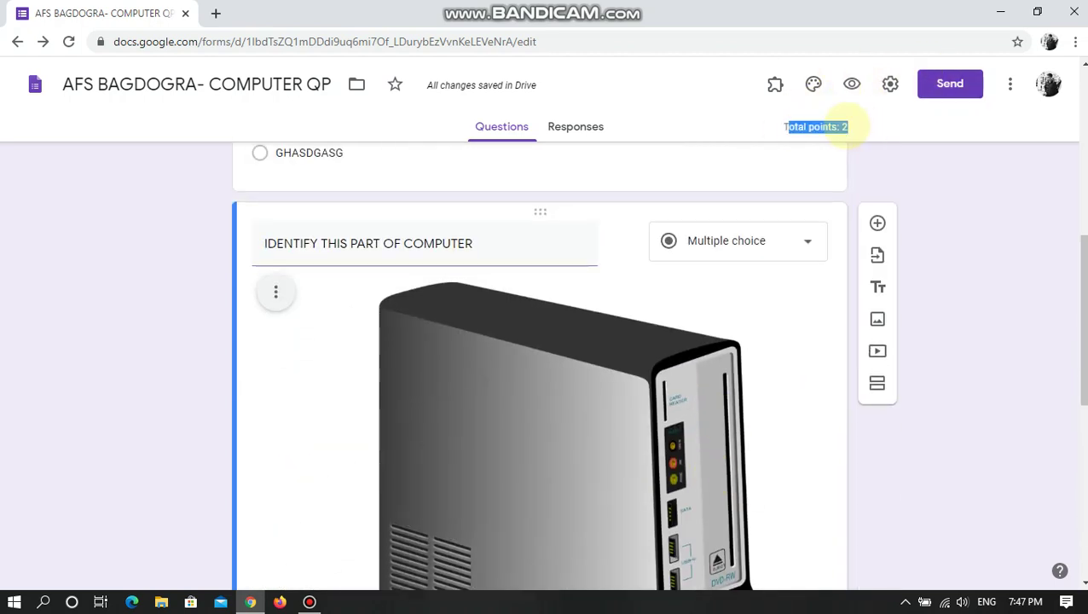
{"action": "left_click", "coordinate": [910, 157]}
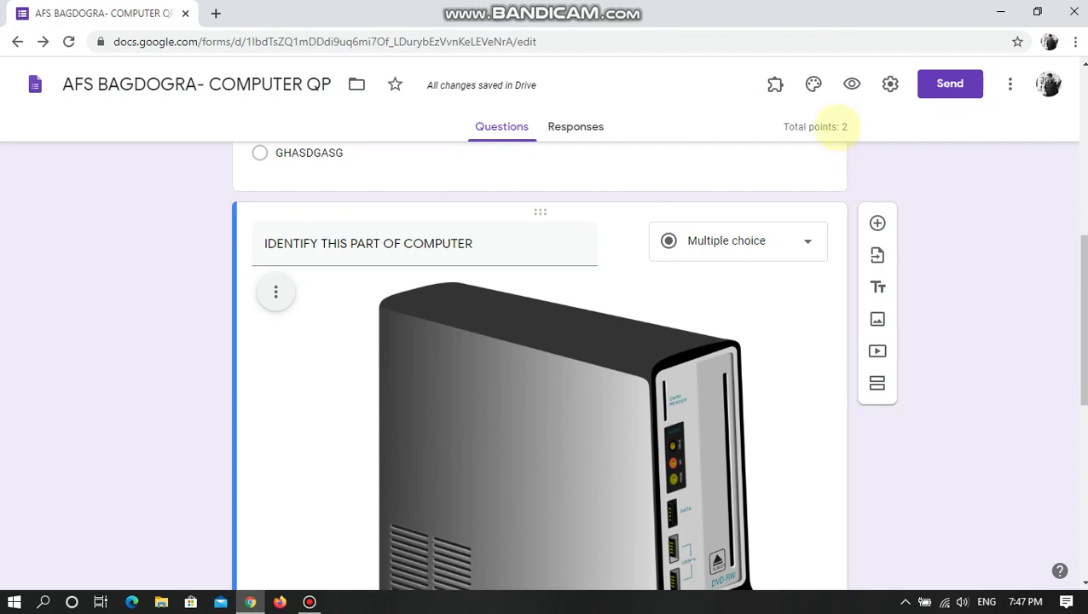
{"action": "left_click_drag", "start_coordinate": [836, 127], "coordinate": [765, 121]}
{"action": "left_click", "coordinate": [971, 171]}
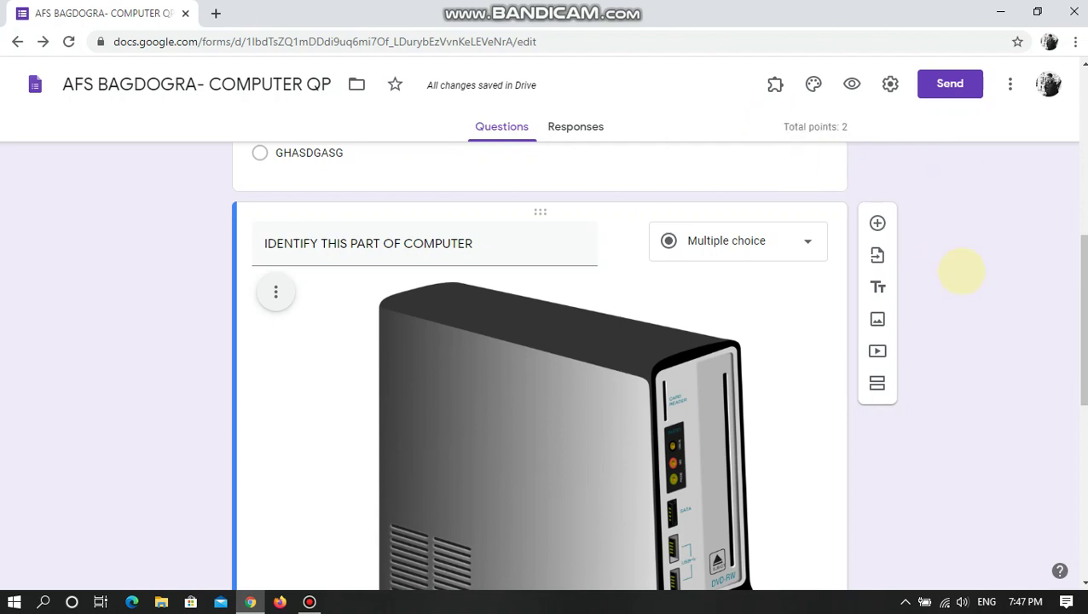
{"action": "scroll", "coordinate": [964, 280], "scroll_direction": "down", "scroll_amount": 8}
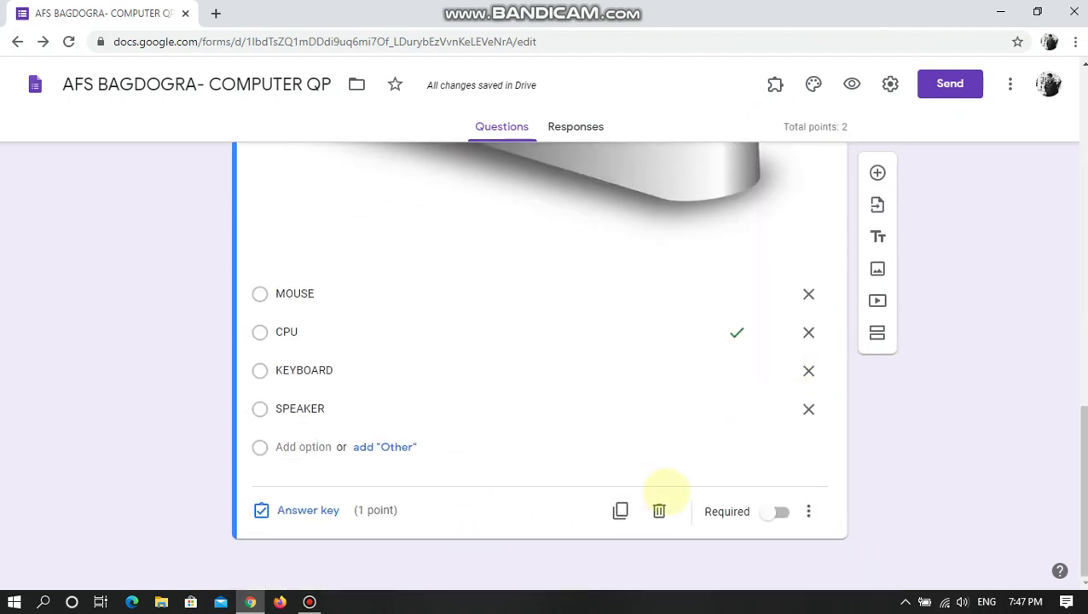
{"action": "scroll", "coordinate": [699, 488], "scroll_direction": "up", "scroll_amount": 5}
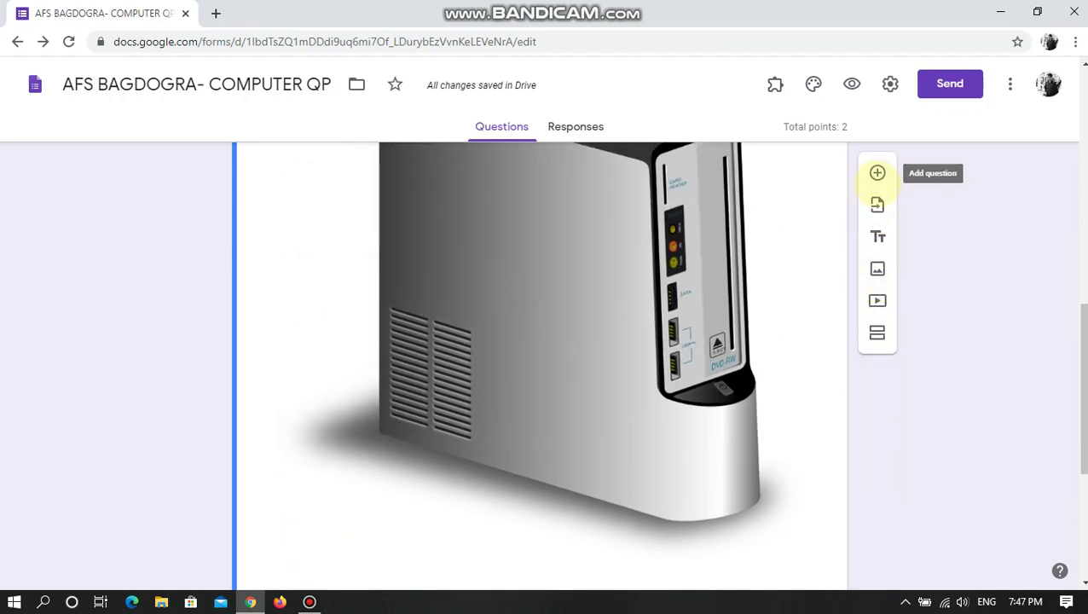
{"action": "scroll", "coordinate": [947, 359], "scroll_direction": "down", "scroll_amount": 3}
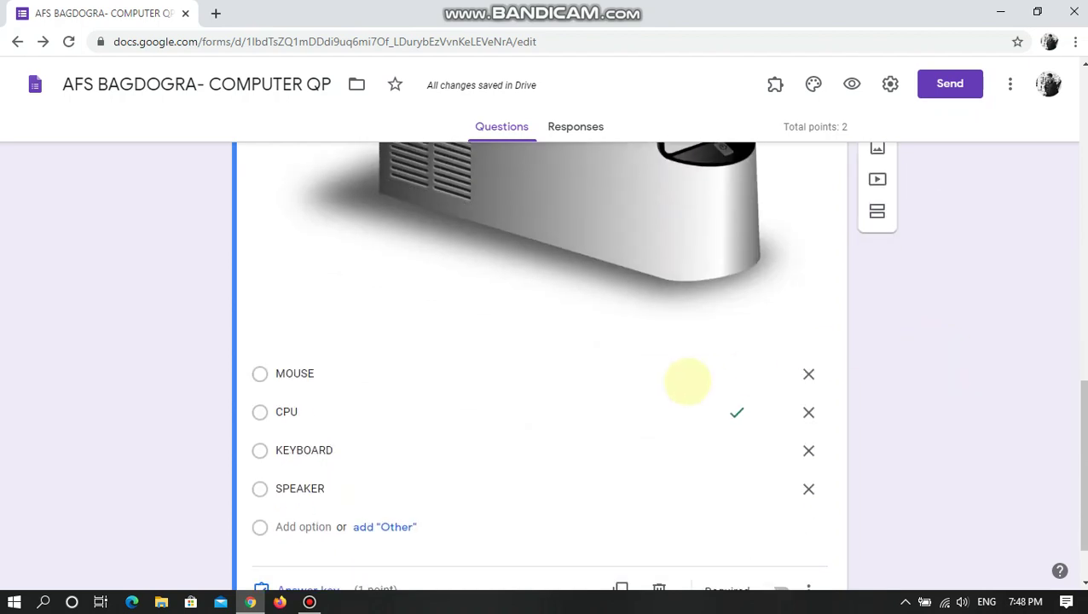
{"action": "scroll", "coordinate": [695, 385], "scroll_direction": "down", "scroll_amount": 1}
{"action": "scroll", "coordinate": [724, 343], "scroll_direction": "up", "scroll_amount": 10}
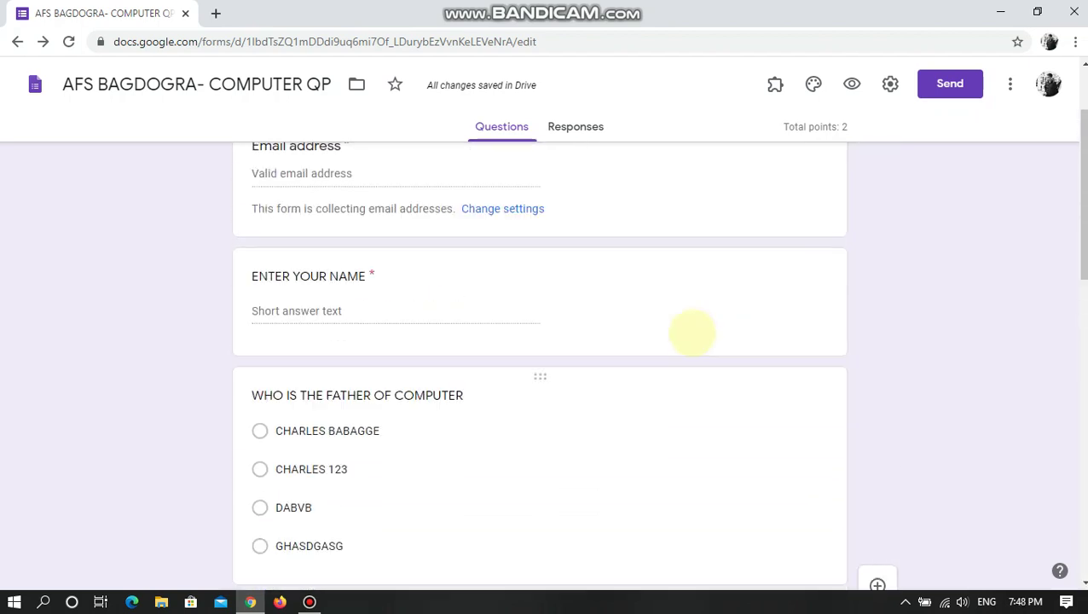
{"action": "scroll", "coordinate": [691, 332], "scroll_direction": "up", "scroll_amount": 2}
{"action": "scroll", "coordinate": [692, 332], "scroll_direction": "down", "scroll_amount": 10}
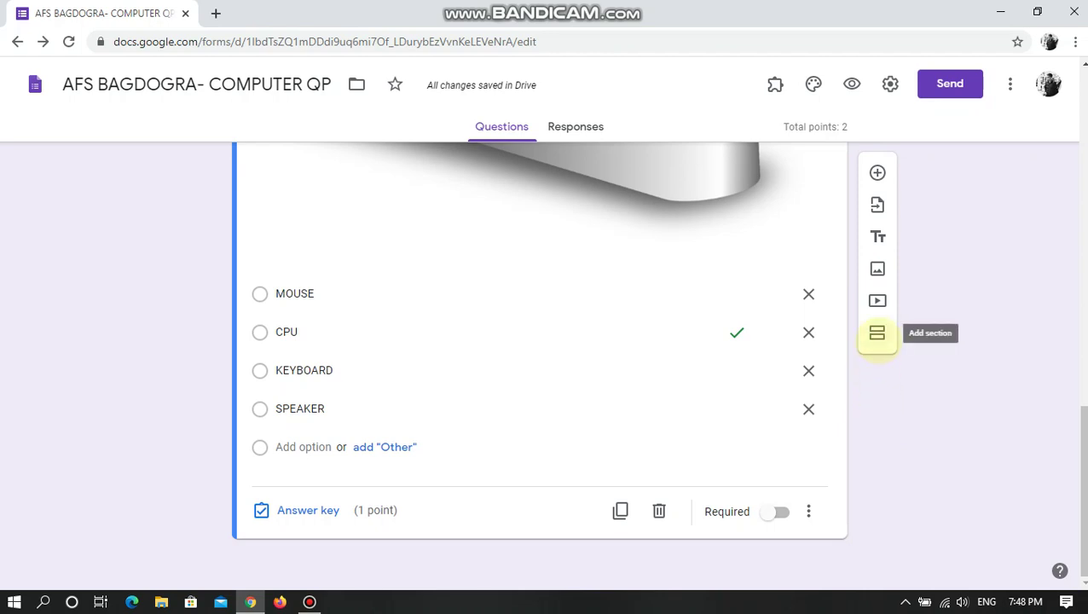
- Add a second section titled 'VERY SHORT ANSWER' and a new question inside it
{"action": "left_click", "coordinate": [877, 332]}
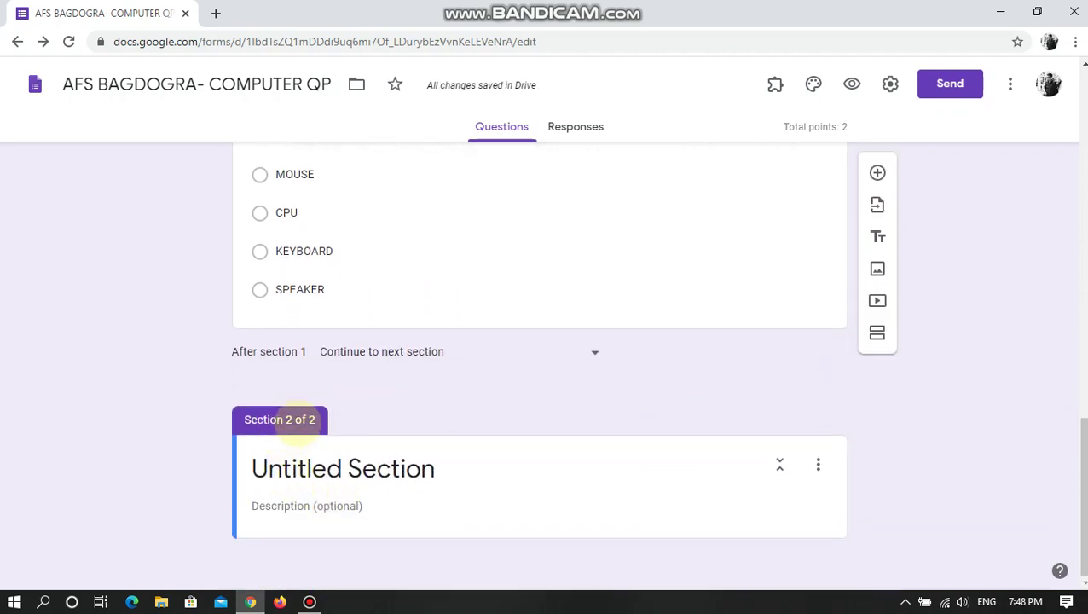
{"action": "left_click", "coordinate": [375, 469]}
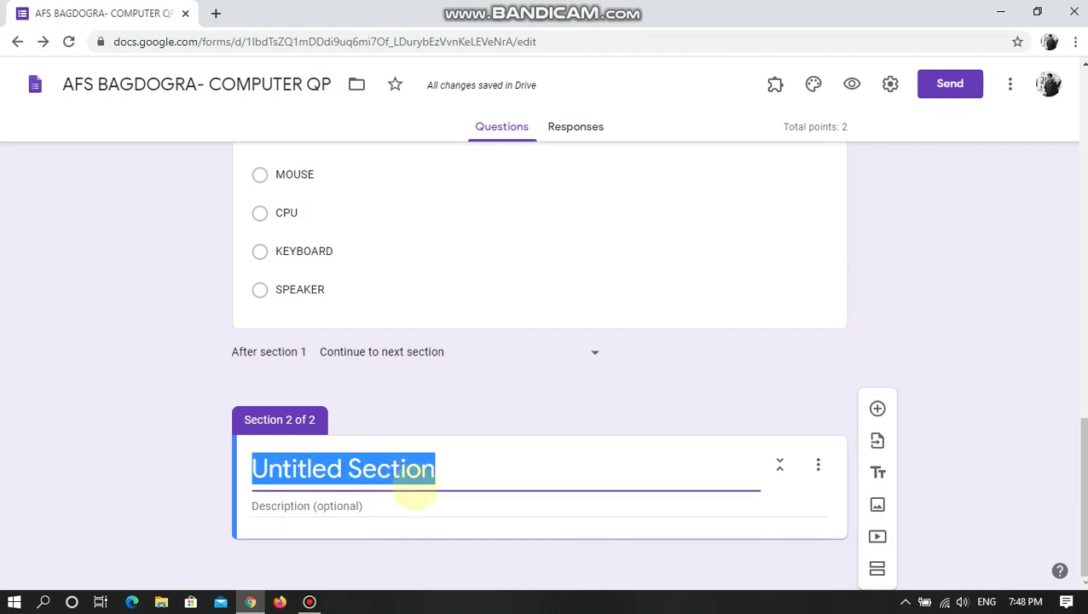
{"action": "type", "text": "SH"}
{"action": "key", "text": "BackSpace"}
{"action": "key", "text": "BackSpace"}
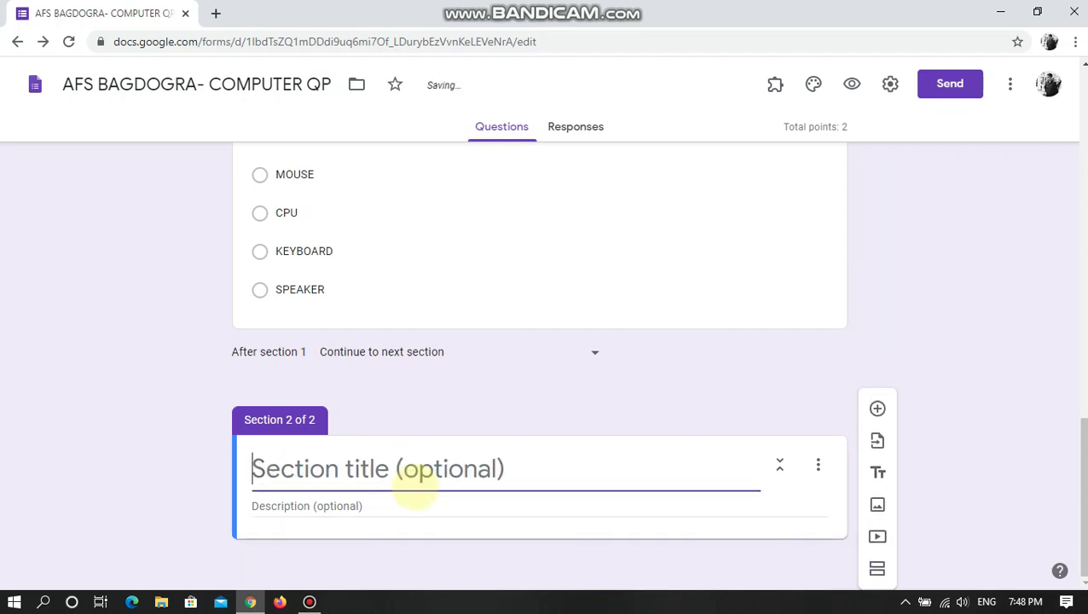
{"action": "type", "text": "VERY SHORT"}
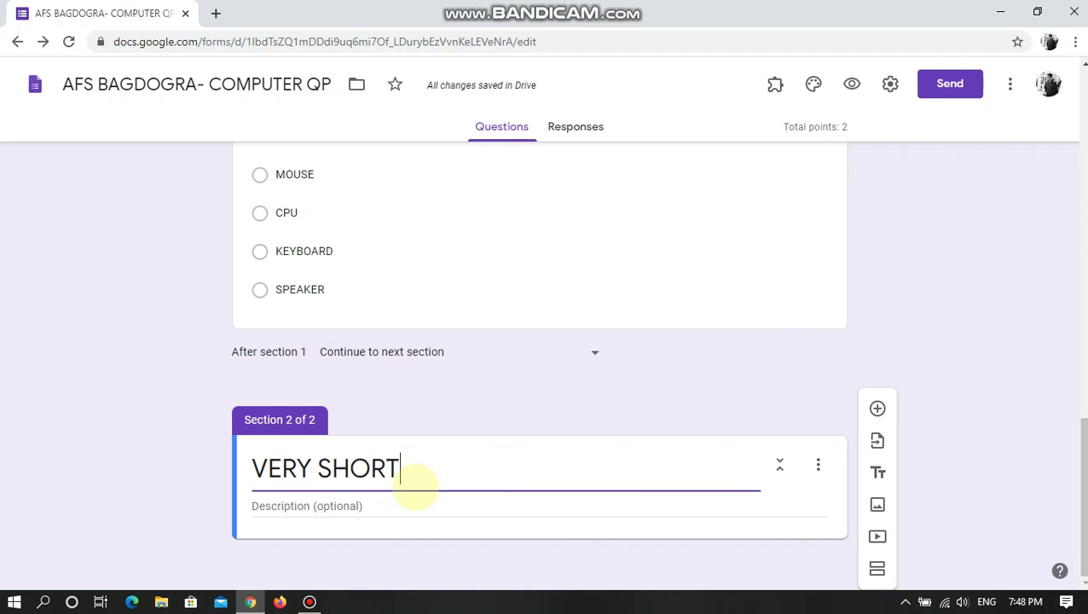
{"action": "type", "text": " S"}
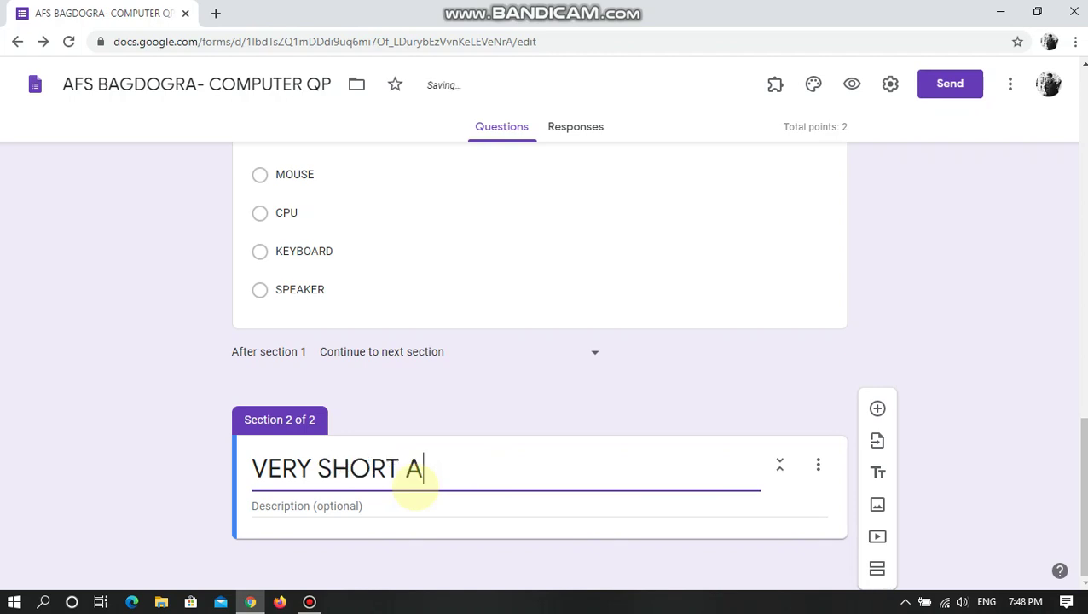
{"action": "type", "text": "NSWER"}
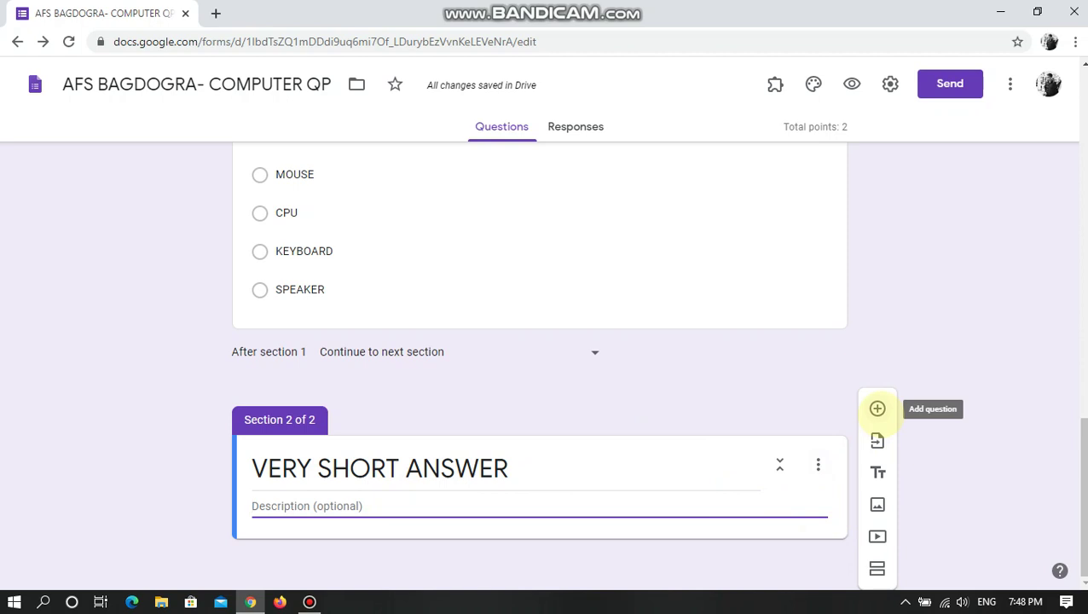
{"action": "left_click", "coordinate": [877, 408]}
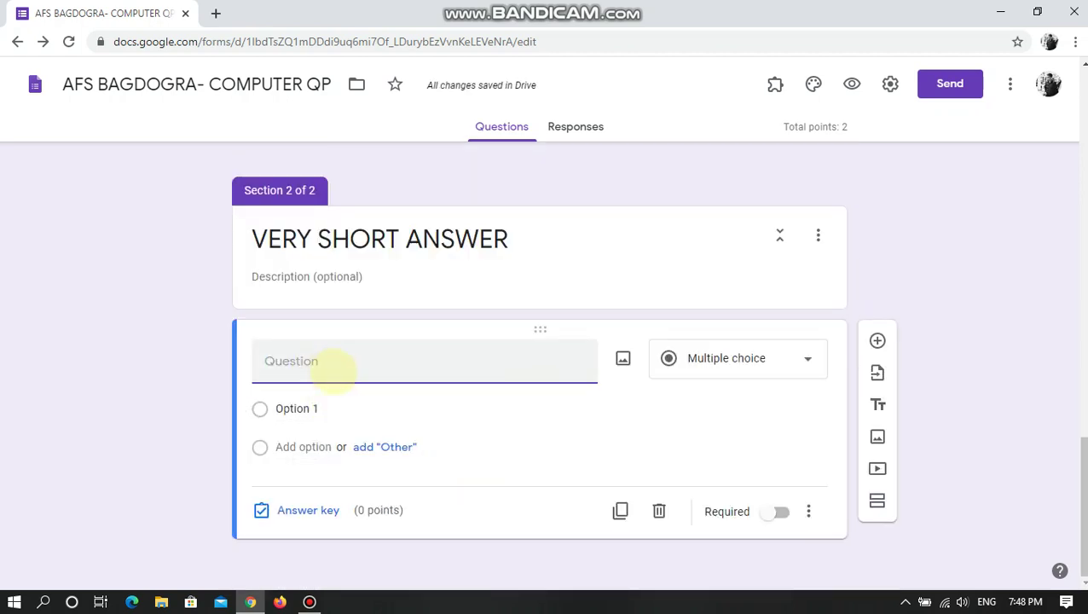
- Title the new question 'WHAT IS COMPUTER?' and make it Short answer
{"action": "type", "text": "W"}
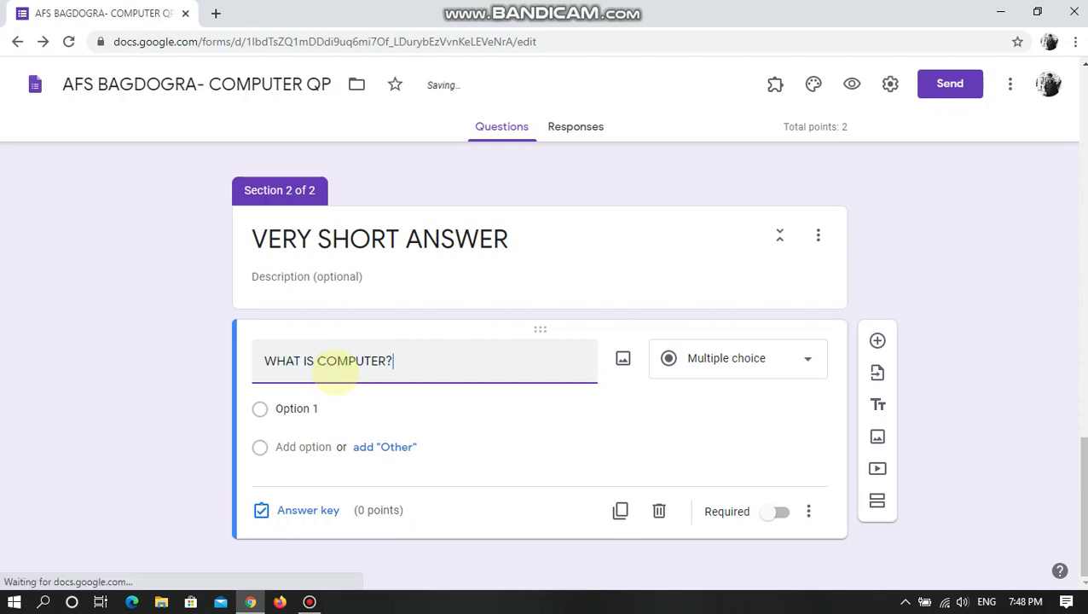
{"action": "left_click", "coordinate": [697, 363]}
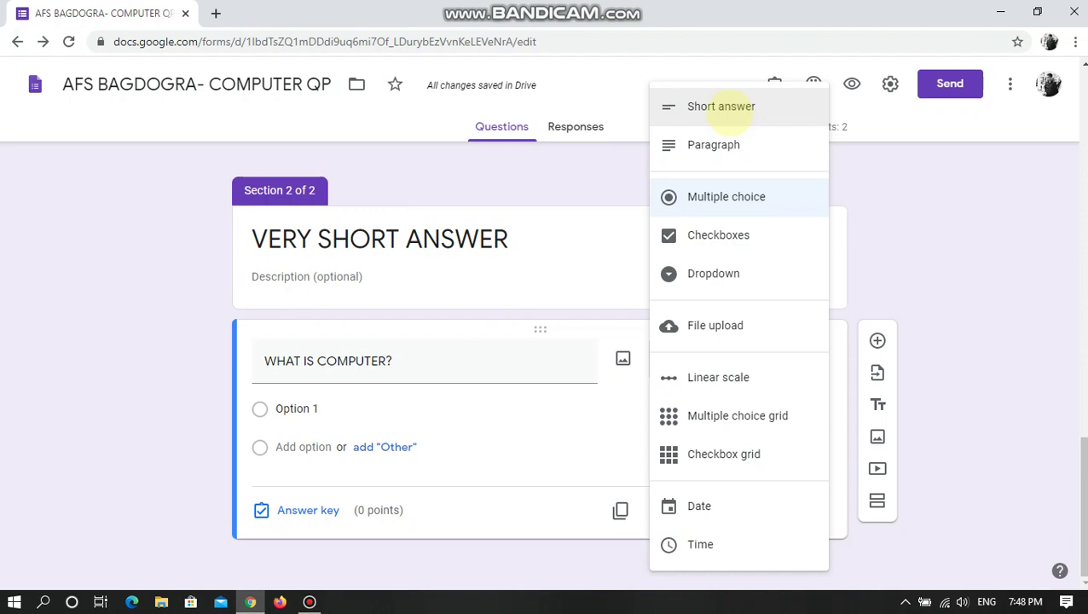
{"action": "left_click", "coordinate": [723, 106]}
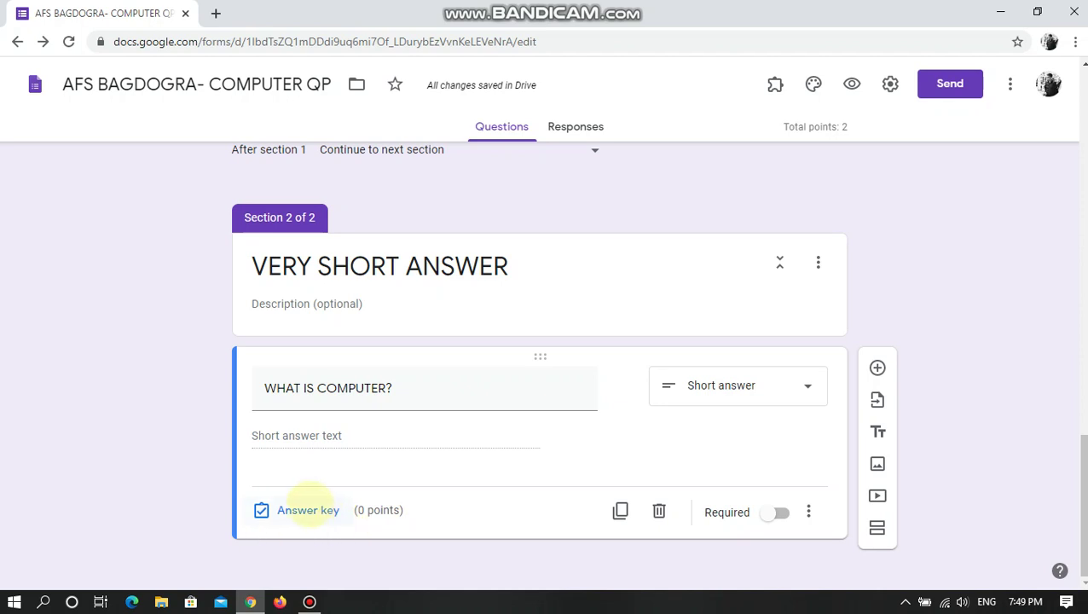
- Set the question to 2 points in its answer key
{"action": "left_click", "coordinate": [309, 509]}
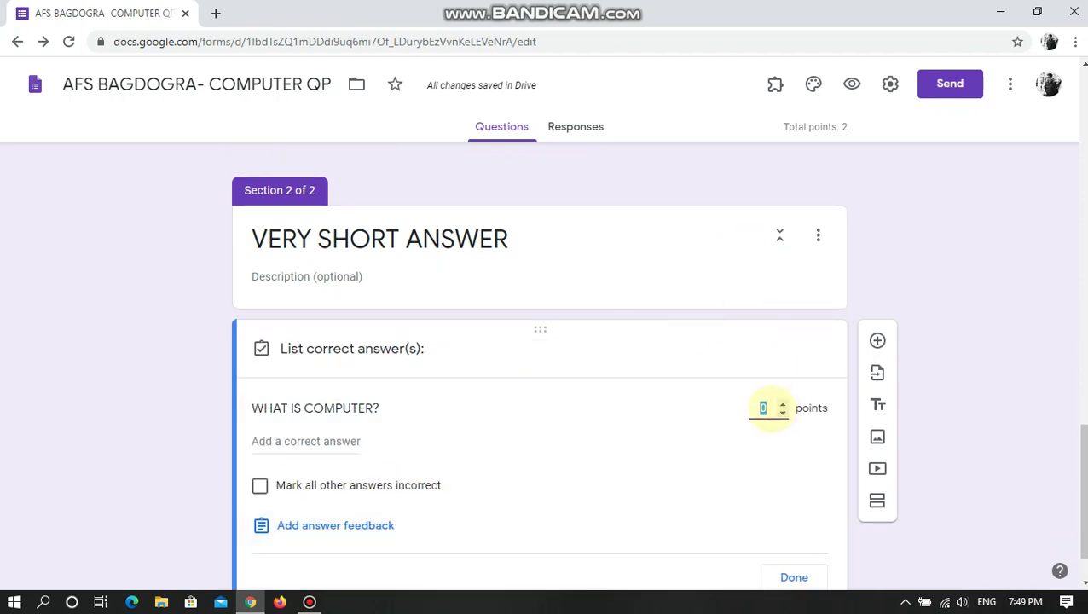
{"action": "type", "text": "2"}
{"action": "scroll", "coordinate": [781, 453], "scroll_direction": "down", "scroll_amount": 1}
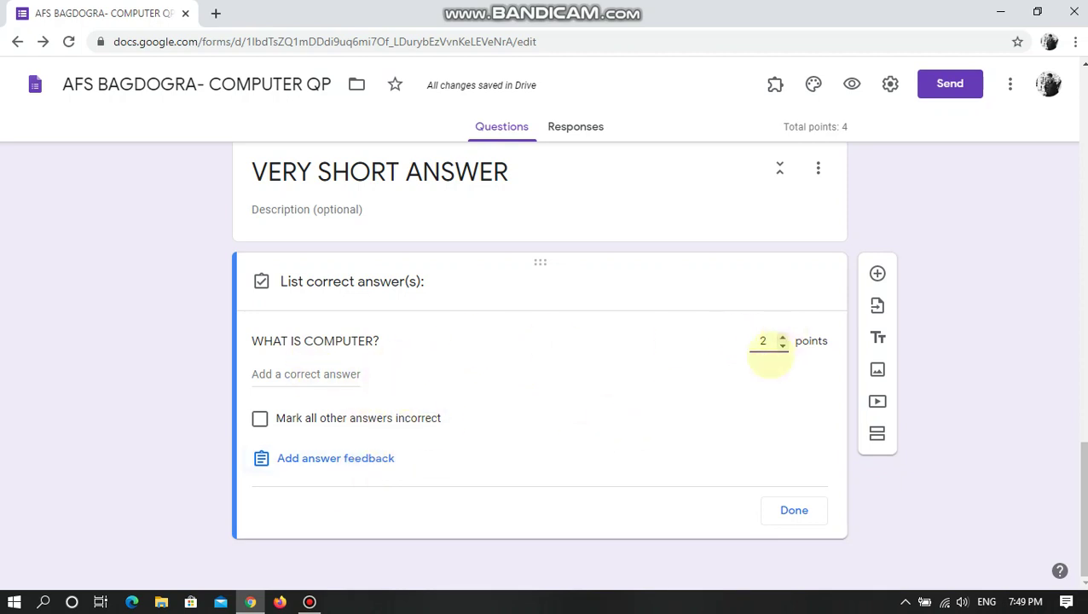
{"action": "key", "text": "Up"}
{"action": "key", "text": "Up"}
{"action": "key", "text": "Down"}
{"action": "key", "text": "Down"}
{"action": "key", "text": "Up"}
{"action": "key", "text": "Up"}
{"action": "key", "text": "Down"}
{"action": "key", "text": "Down"}
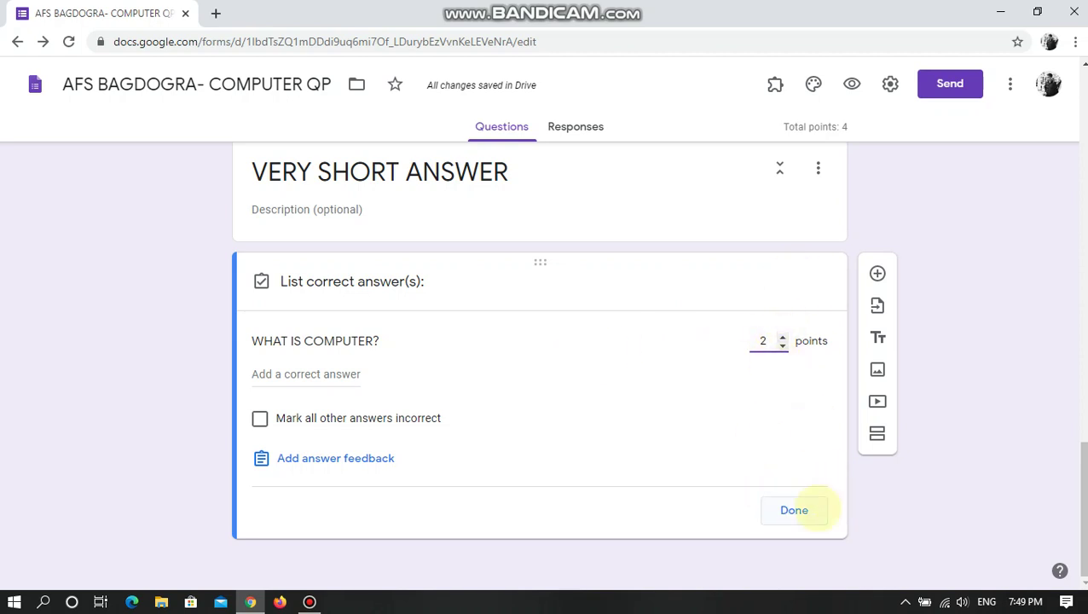
{"action": "left_click", "coordinate": [729, 474]}
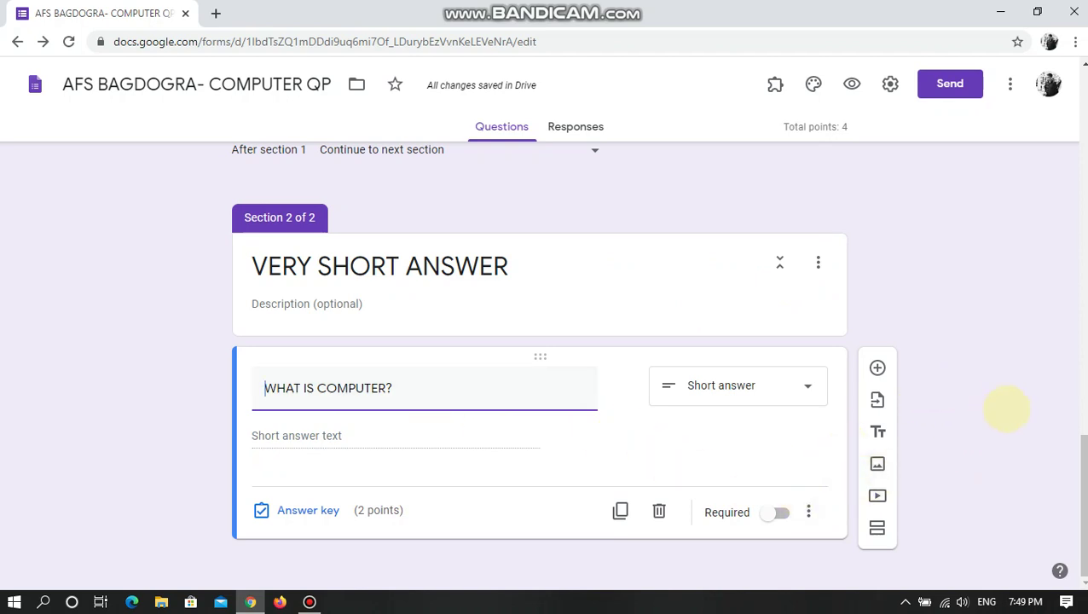
- Add a short-answer question titled 'WRITE FULL FORM OF CPU'
{"action": "left_click", "coordinate": [877, 367]}
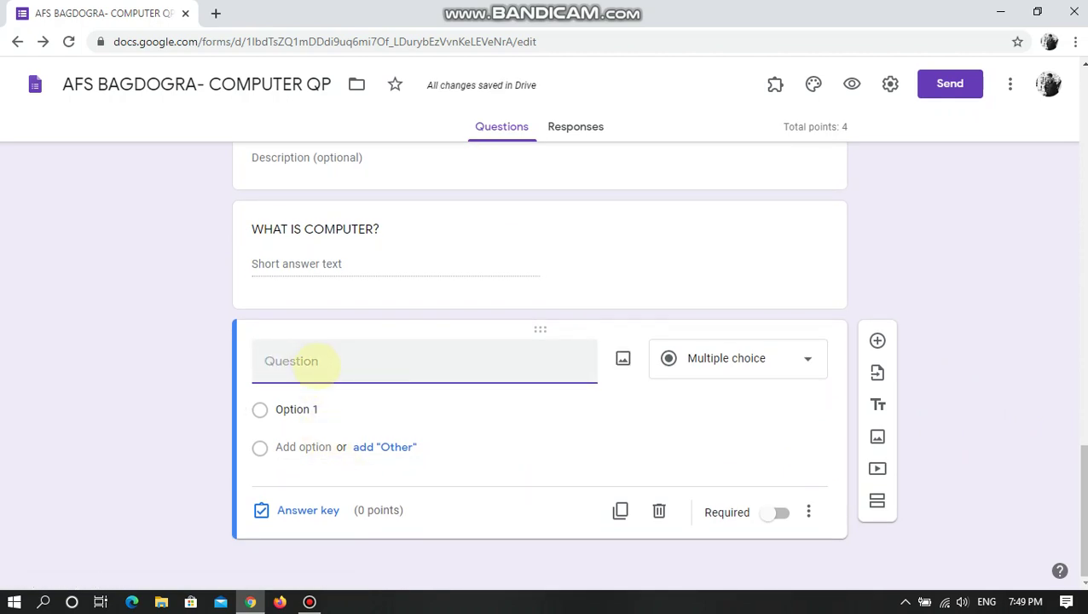
{"action": "type", "text": "WRITE FULL FORM OF CPU"}
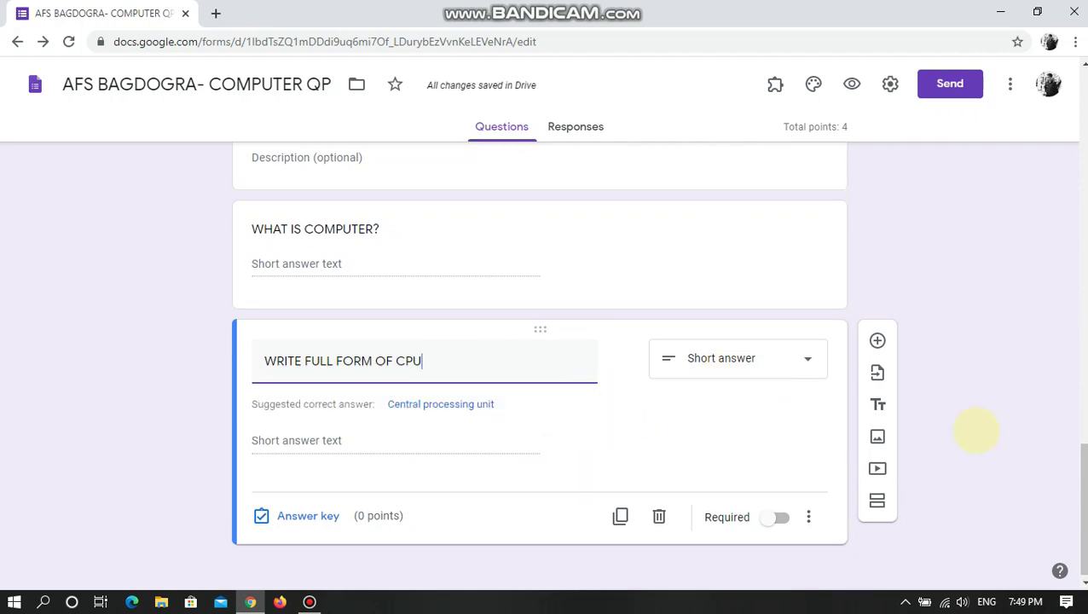
{"action": "left_click", "coordinate": [771, 493]}
- Give the CPU question 2 points, bringing the quiz total to 6
{"action": "left_click", "coordinate": [298, 515]}
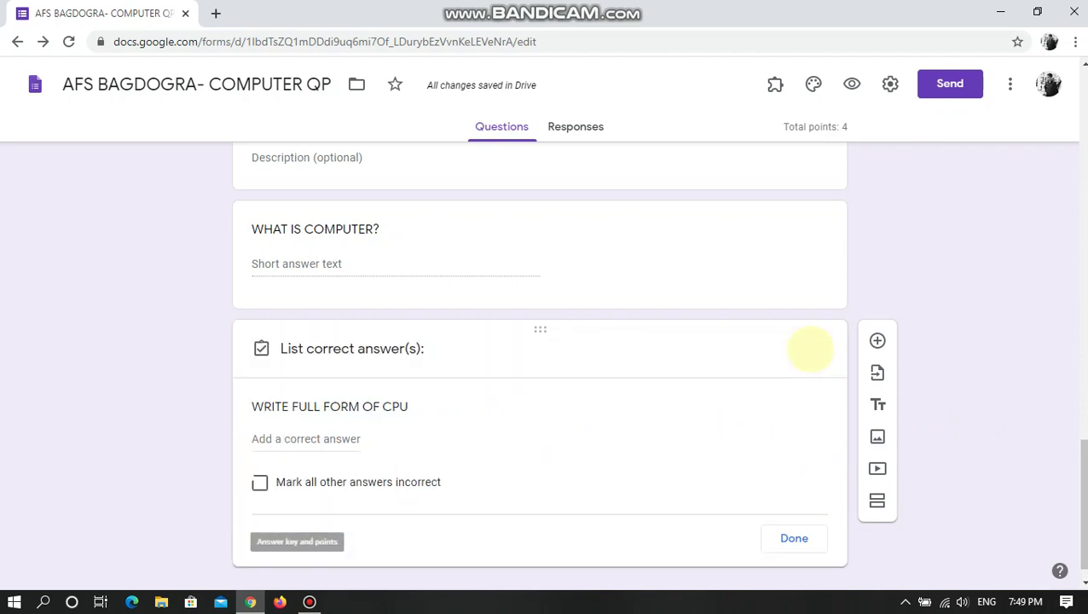
{"action": "left_click", "coordinate": [771, 407]}
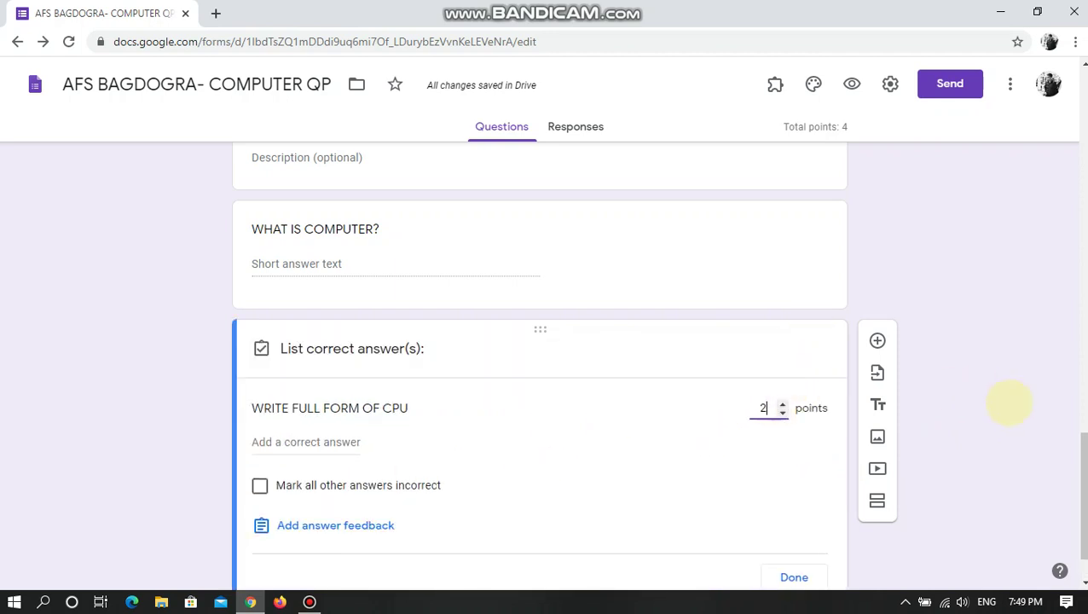
{"action": "left_click", "coordinate": [1008, 401]}
{"action": "scroll", "coordinate": [810, 145], "scroll_direction": "up", "scroll_amount": 1}
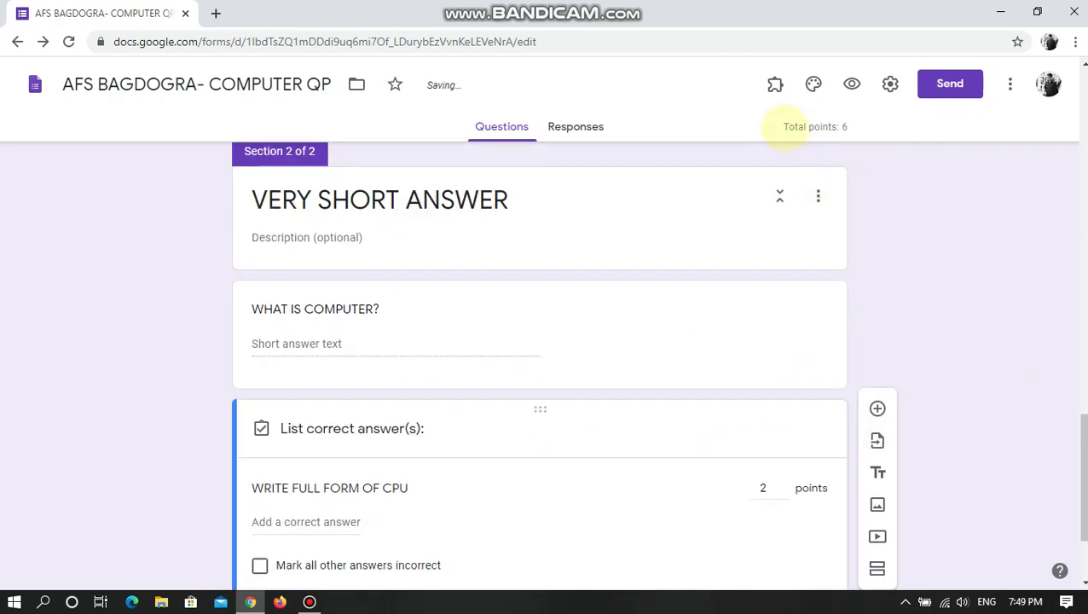
{"action": "left_click_drag", "start_coordinate": [784, 126], "coordinate": [845, 127]}
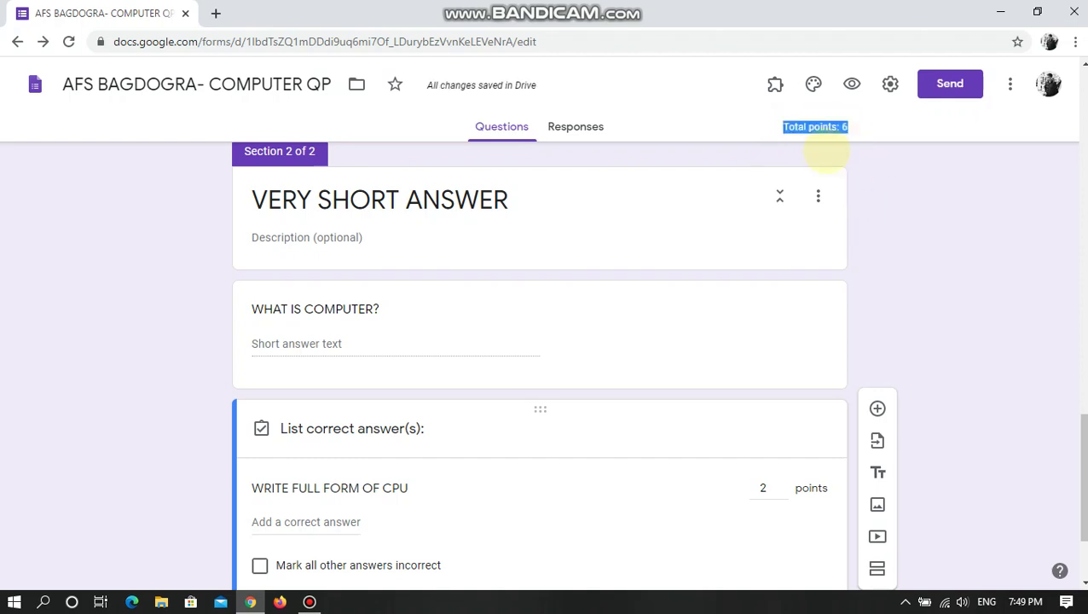
{"action": "left_click", "coordinate": [920, 299]}
{"action": "scroll", "coordinate": [708, 418], "scroll_direction": "down", "scroll_amount": 2}
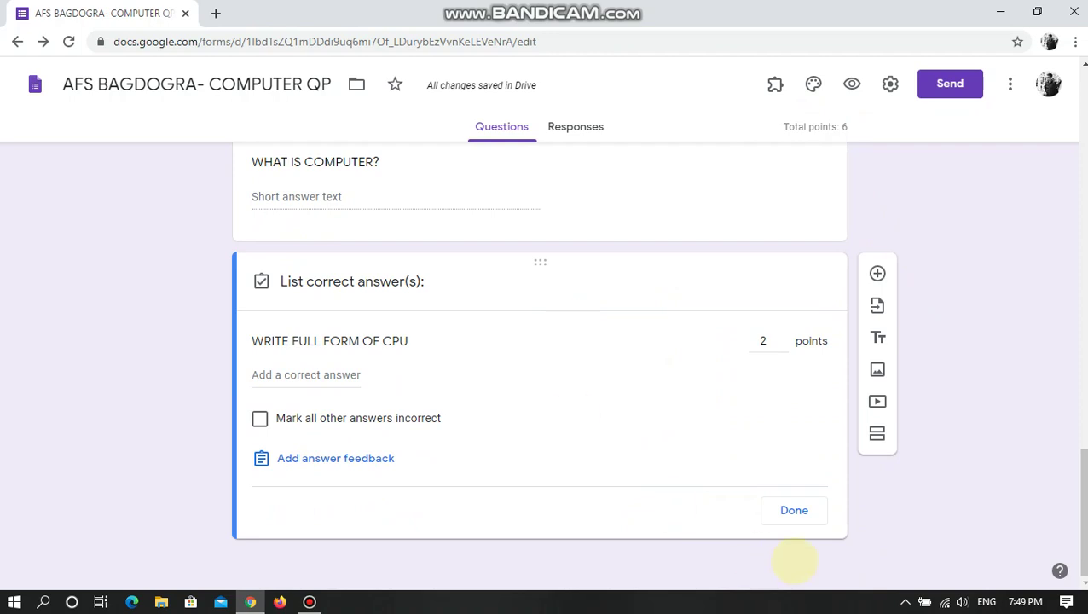
- Review all quiz questions, then preview the form as respondents will see it
{"action": "scroll", "coordinate": [600, 436], "scroll_direction": "up", "scroll_amount": 1}
{"action": "scroll", "coordinate": [600, 436], "scroll_direction": "up", "scroll_amount": 4}
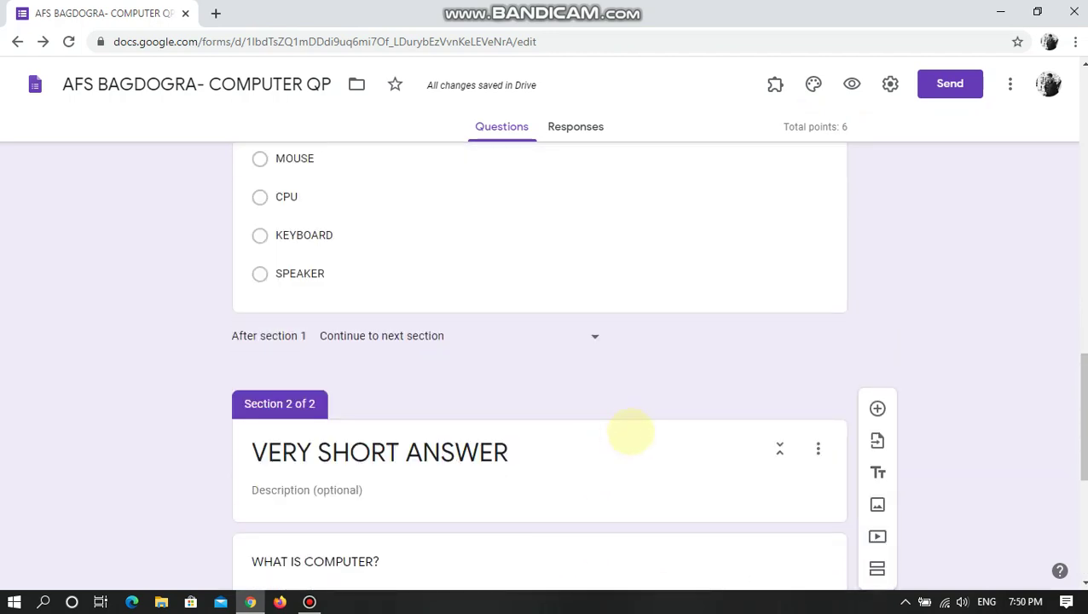
{"action": "scroll", "coordinate": [632, 432], "scroll_direction": "up", "scroll_amount": 6}
{"action": "scroll", "coordinate": [620, 428], "scroll_direction": "up", "scroll_amount": 8}
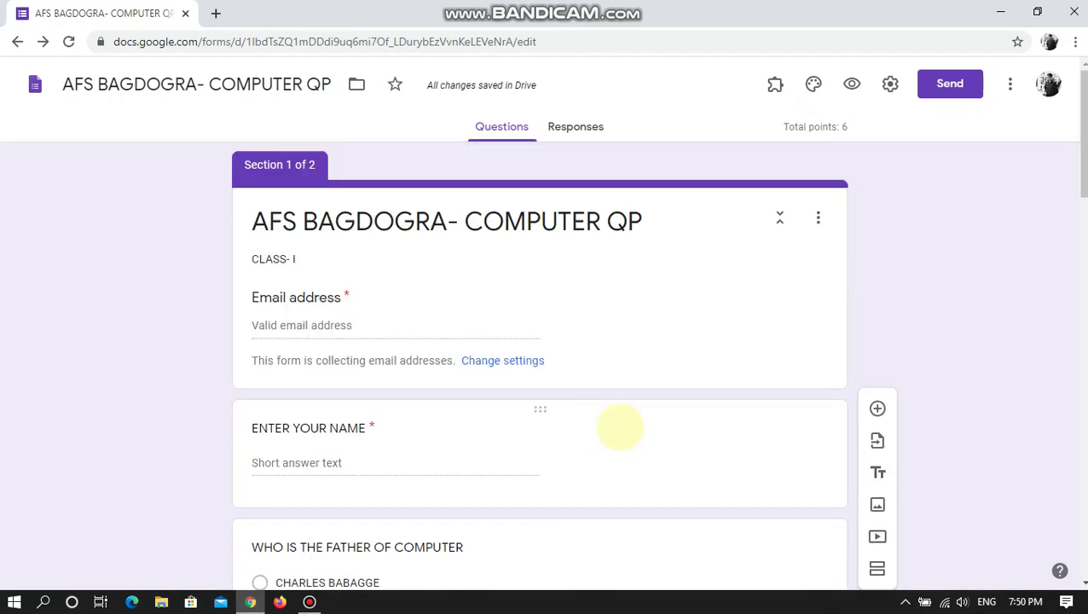
{"action": "scroll", "coordinate": [656, 478], "scroll_direction": "down", "scroll_amount": 10}
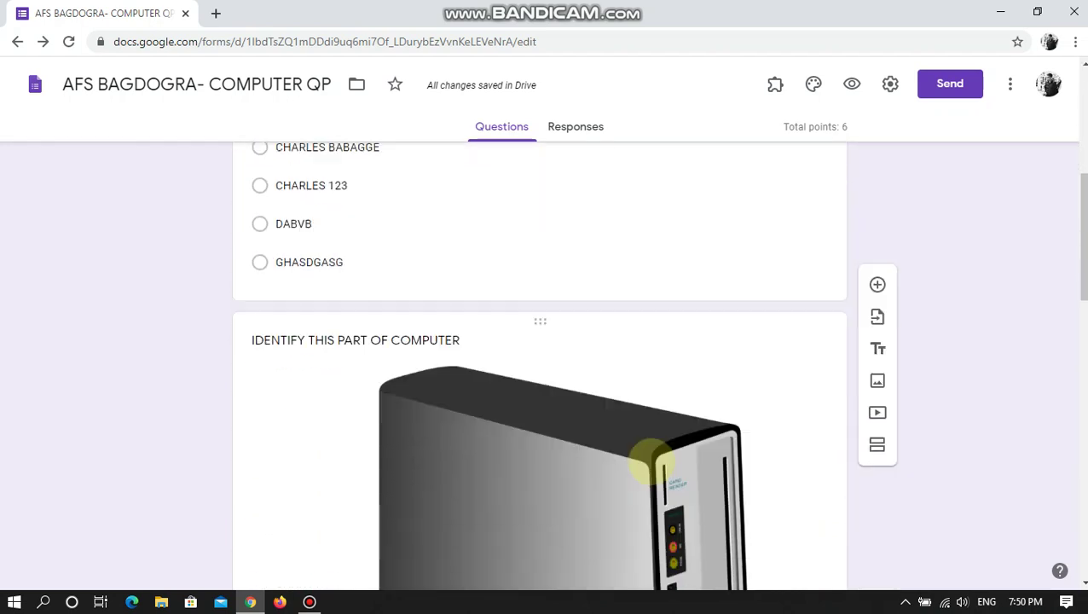
{"action": "scroll", "coordinate": [886, 247], "scroll_direction": "up", "scroll_amount": 10}
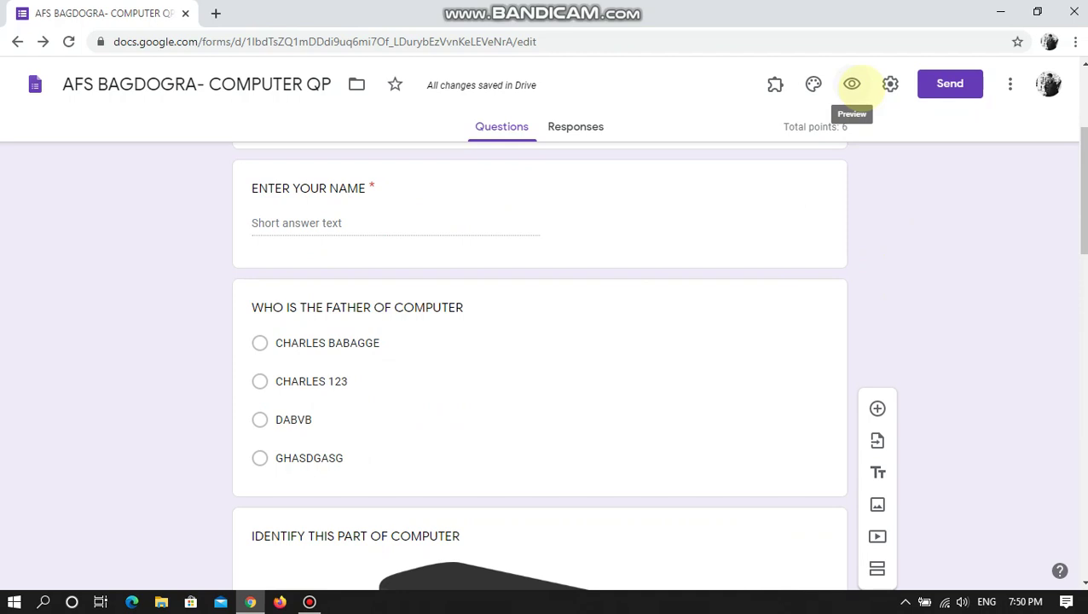
{"action": "left_click", "coordinate": [852, 84]}
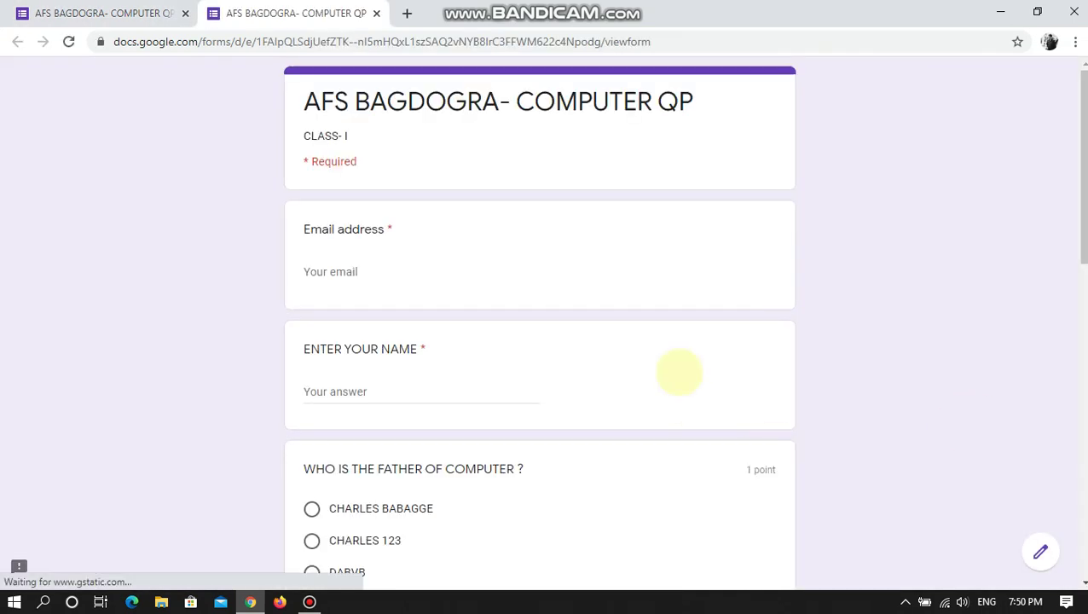
- Enter the respondent's email address and full name on the previewed form
{"action": "scroll", "coordinate": [671, 467], "scroll_direction": "down", "scroll_amount": 10}
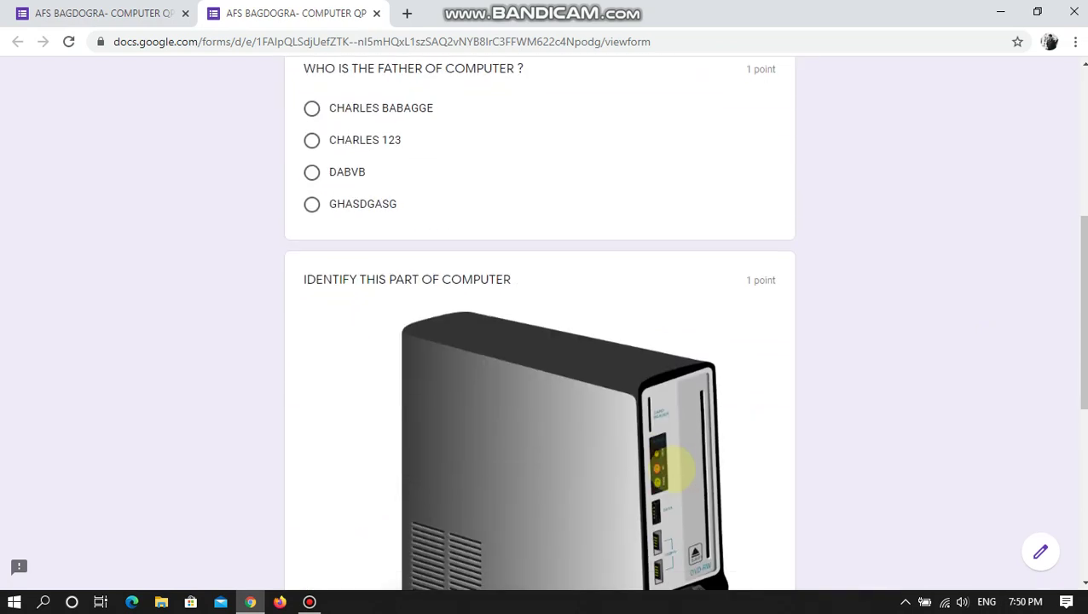
{"action": "scroll", "coordinate": [699, 489], "scroll_direction": "up", "scroll_amount": 10}
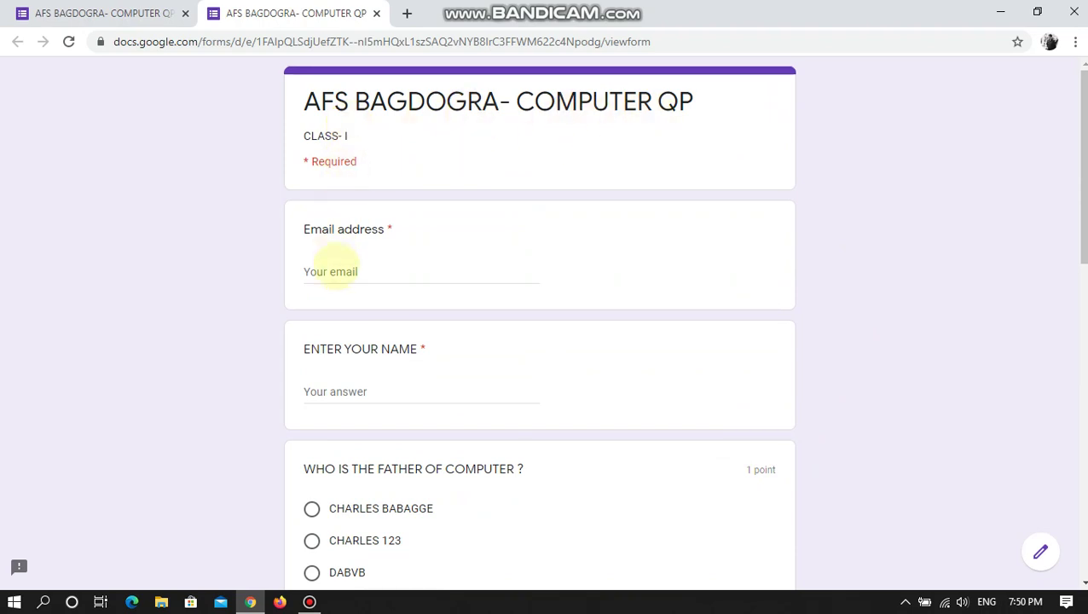
{"action": "left_click", "coordinate": [335, 269]}
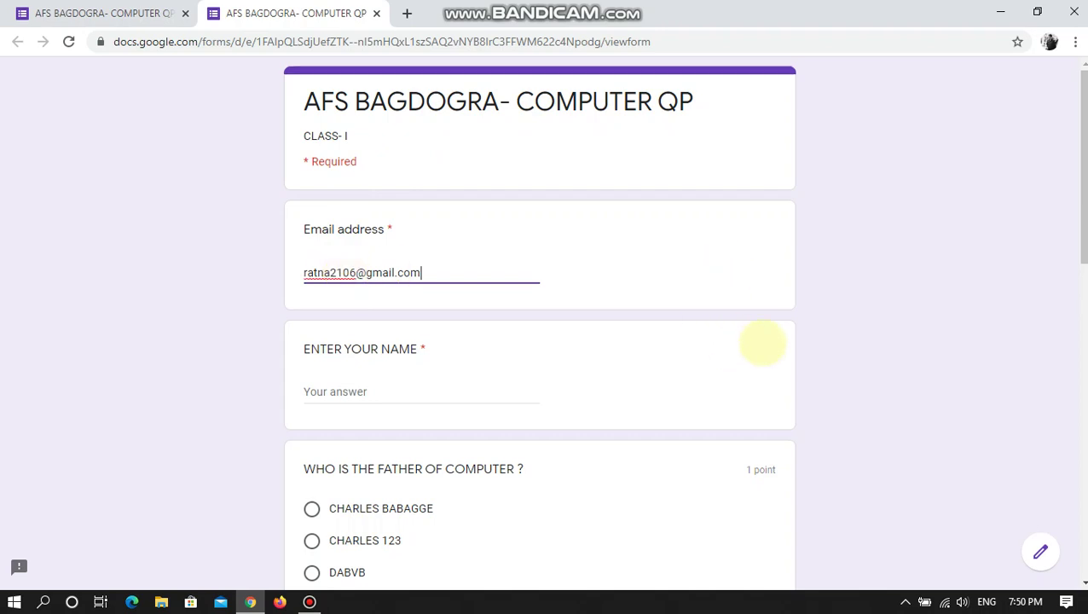
{"action": "left_click", "coordinate": [762, 339]}
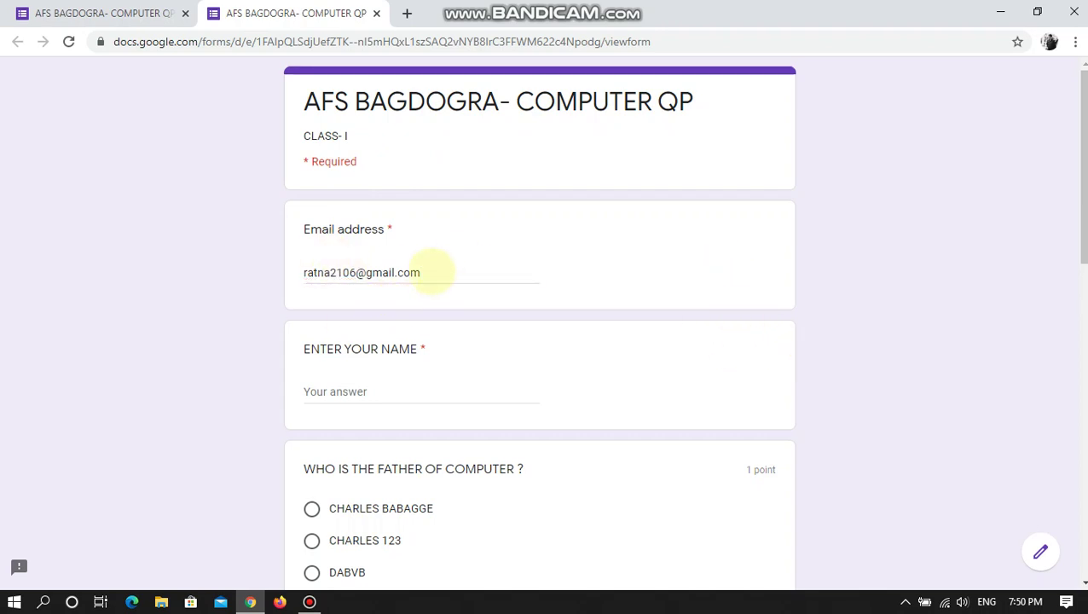
{"action": "left_click", "coordinate": [385, 398]}
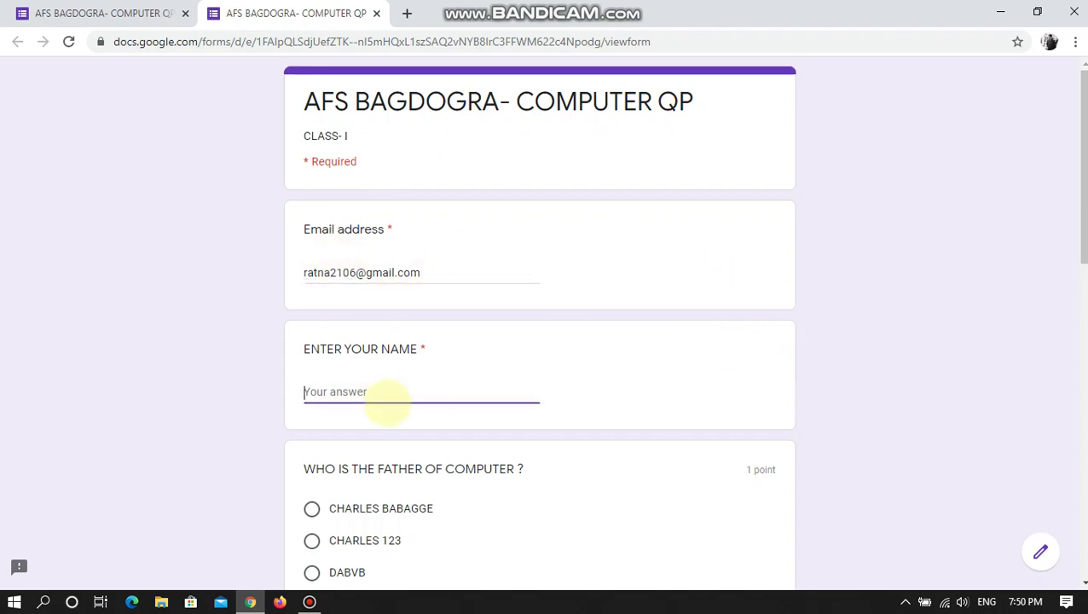
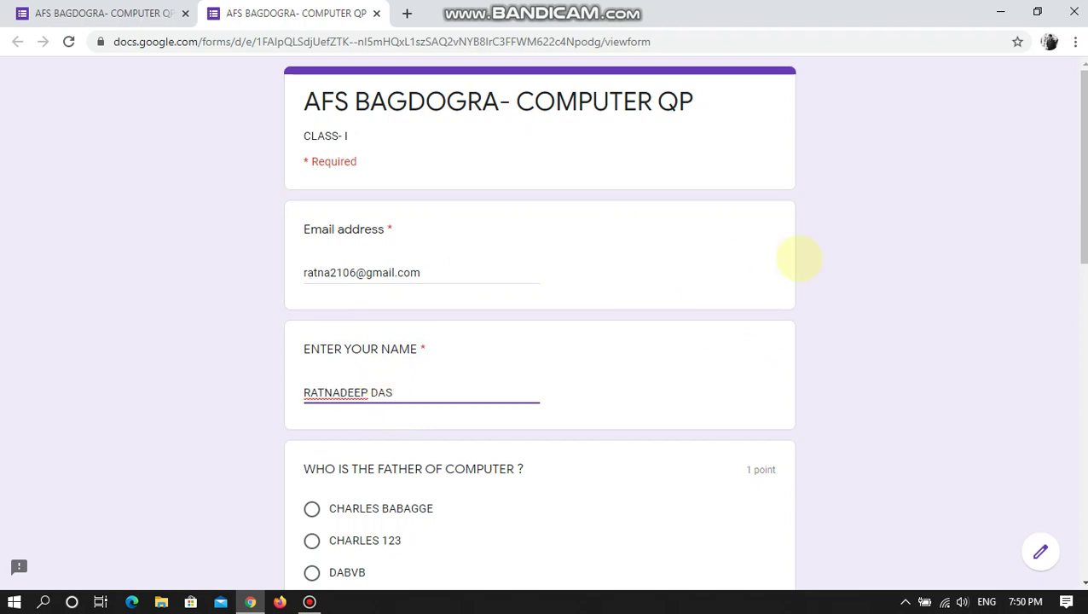
{"action": "left_click", "coordinate": [588, 379]}
- Answer CHARLES BABAGGE for the father of computer and CPU for the pictured part
{"action": "scroll", "coordinate": [454, 413], "scroll_direction": "down", "scroll_amount": 1}
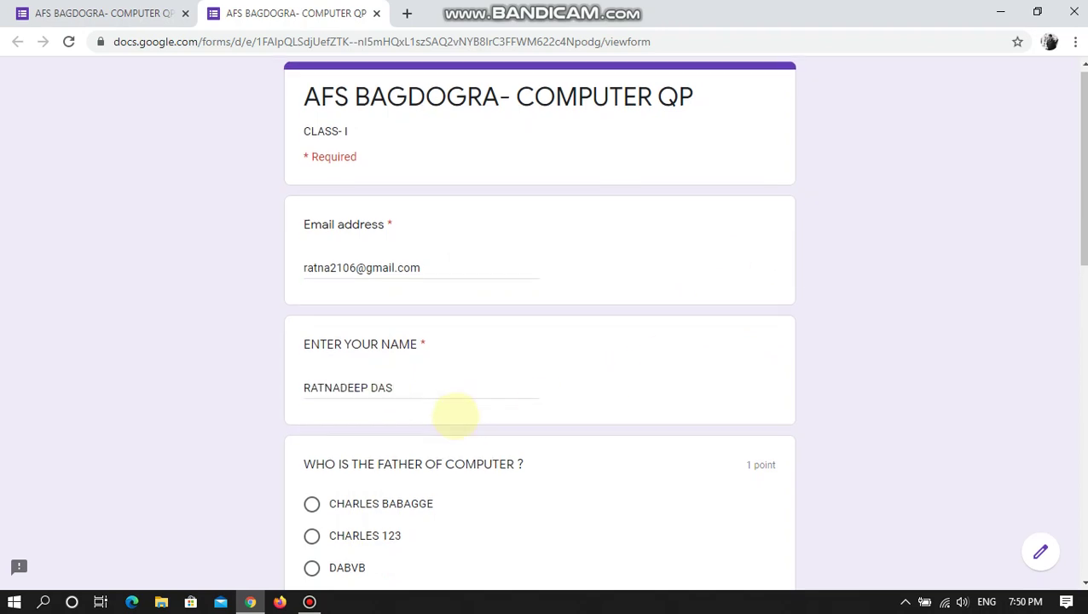
{"action": "scroll", "coordinate": [456, 416], "scroll_direction": "down", "scroll_amount": 1}
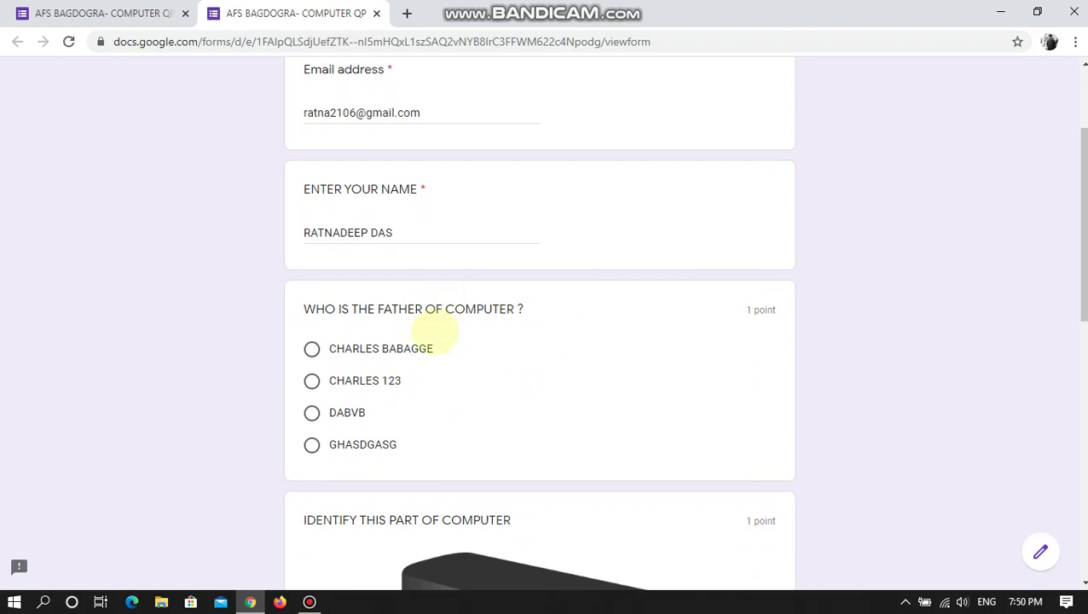
{"action": "left_click", "coordinate": [360, 349]}
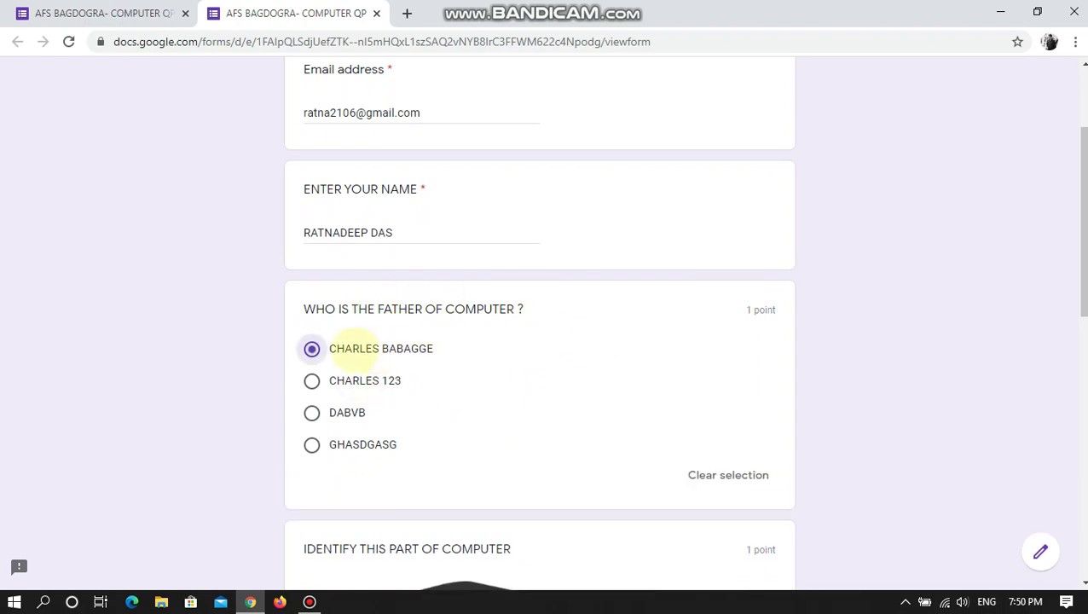
{"action": "scroll", "coordinate": [359, 364], "scroll_direction": "down", "scroll_amount": 8}
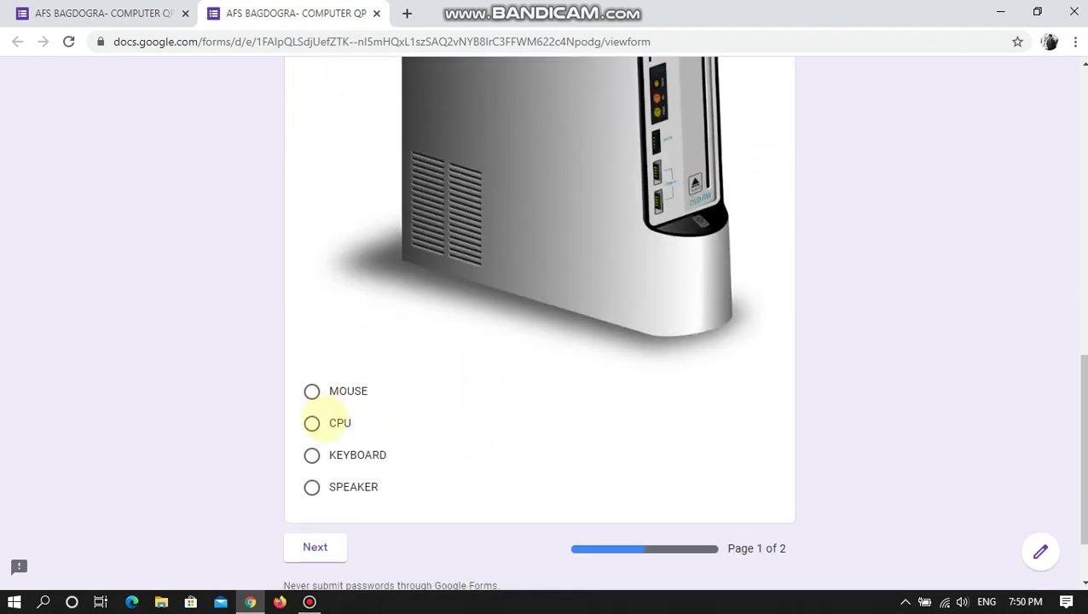
{"action": "left_click", "coordinate": [338, 423]}
{"action": "scroll", "coordinate": [473, 430], "scroll_direction": "down", "scroll_amount": 2}
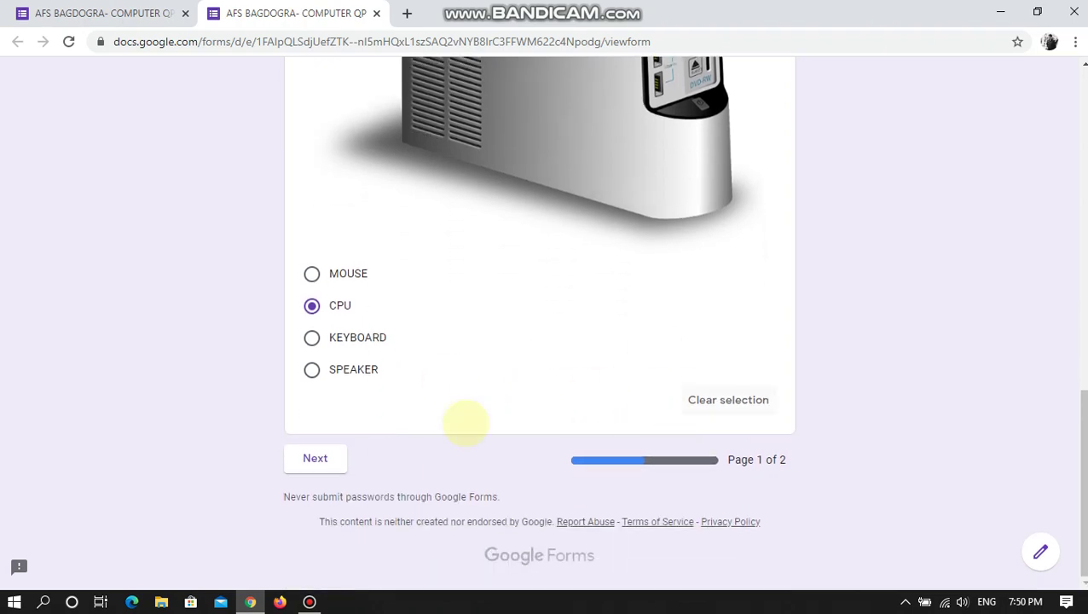
- Continue to page 2, leave both short-answer fields empty, and submit the response
{"action": "left_click", "coordinate": [314, 458]}
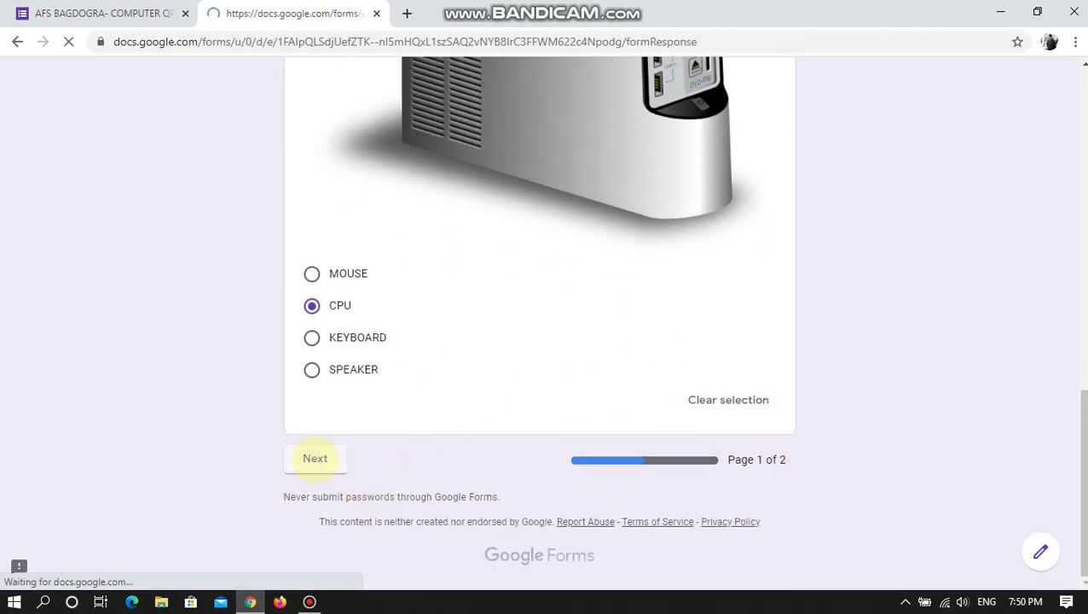
{"action": "left_click", "coordinate": [430, 260]}
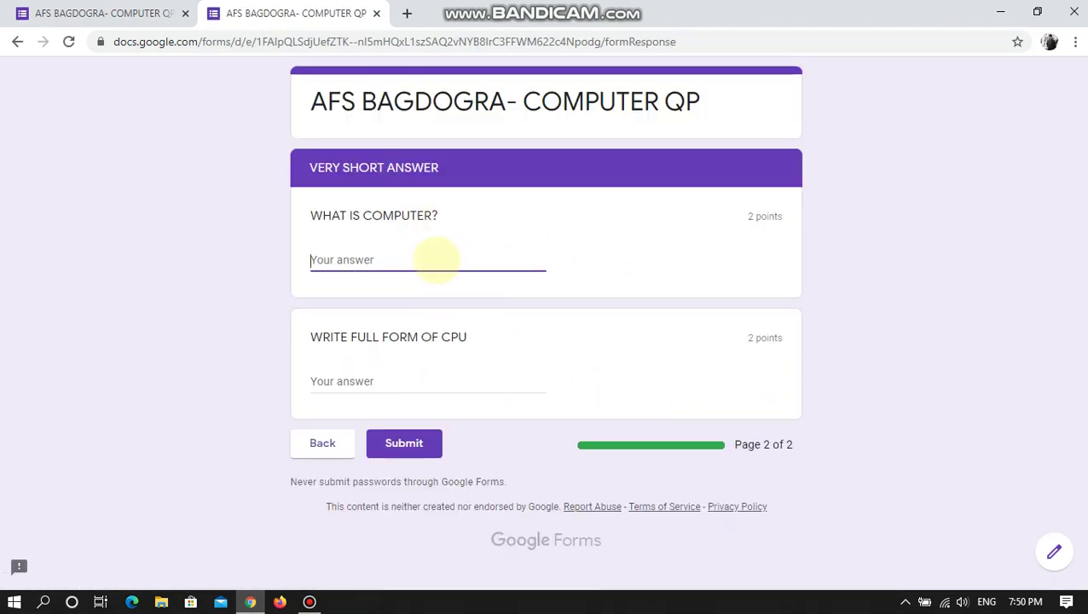
{"action": "left_click", "coordinate": [381, 377]}
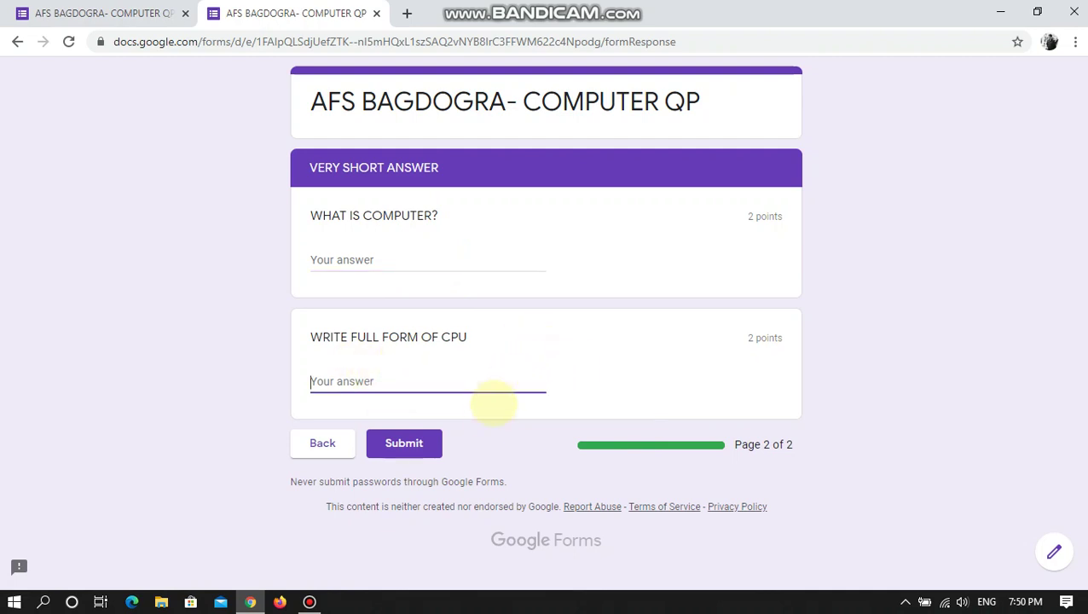
{"action": "left_click", "coordinate": [414, 257]}
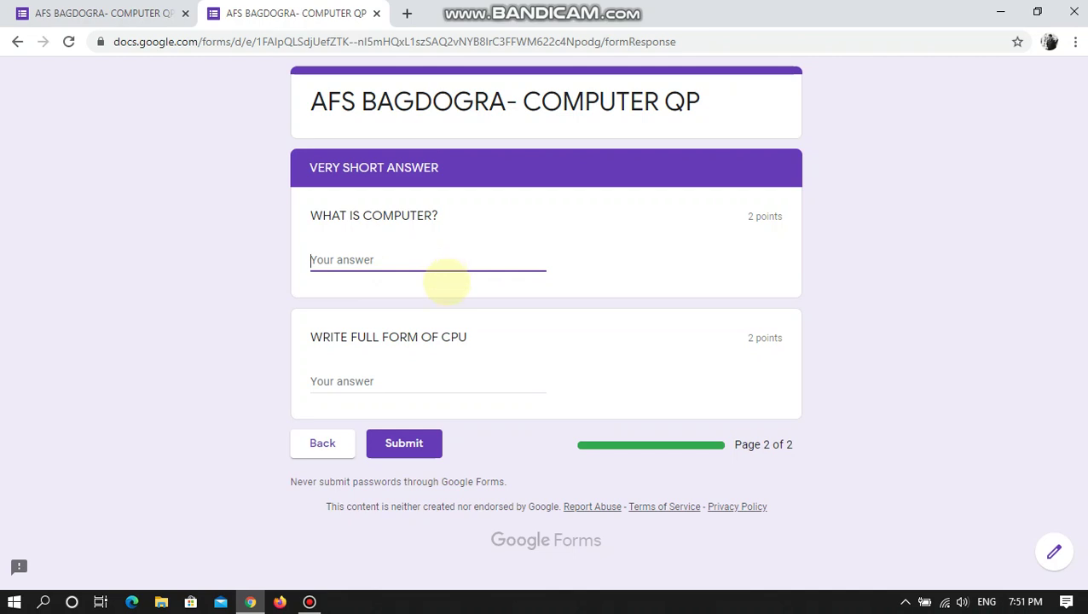
{"action": "left_click", "coordinate": [388, 381]}
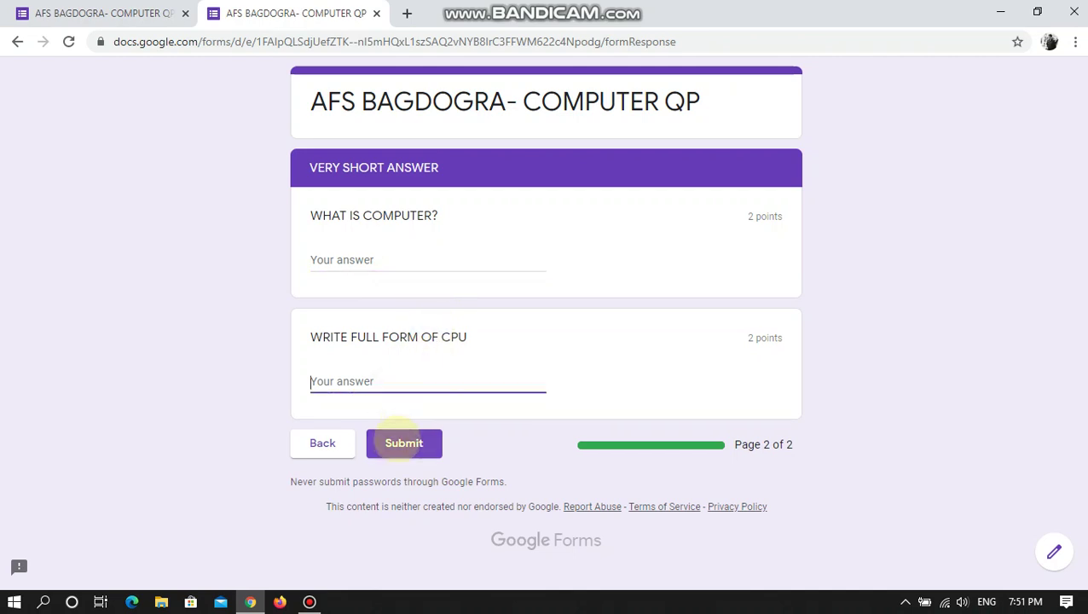
{"action": "left_click", "coordinate": [403, 442]}
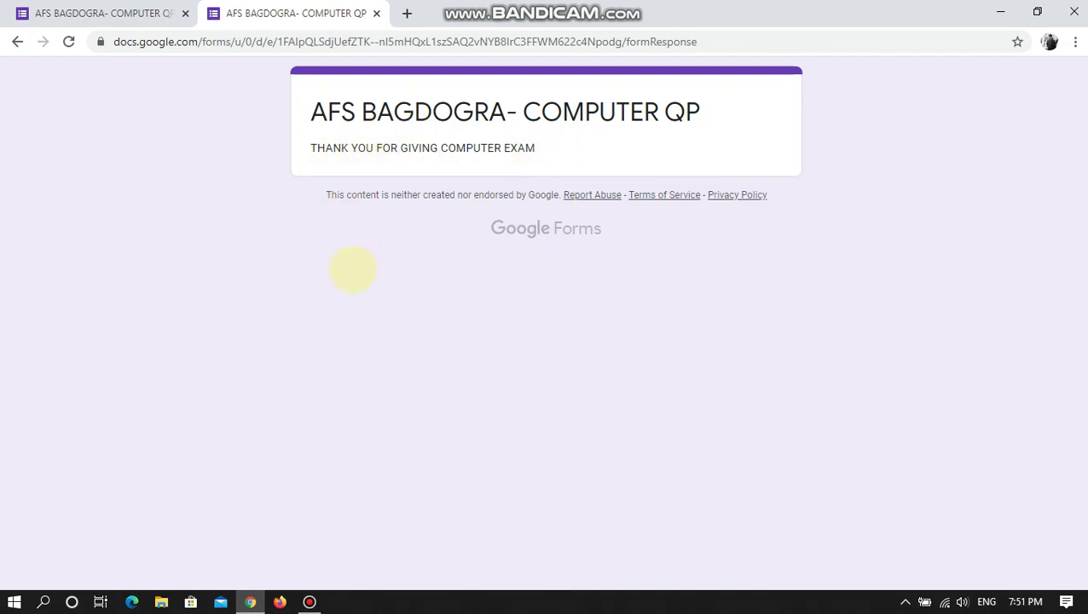
- Back in the editor, leave 'Limit to 1 response' enabled in the form settings and save
{"action": "left_click", "coordinate": [376, 13]}
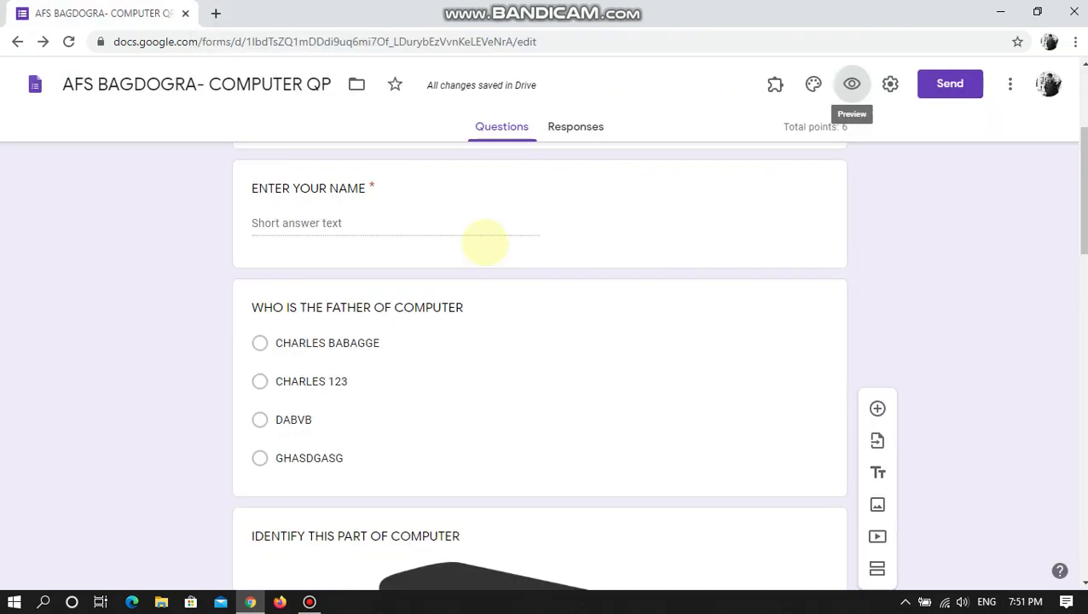
{"action": "left_click", "coordinate": [890, 84]}
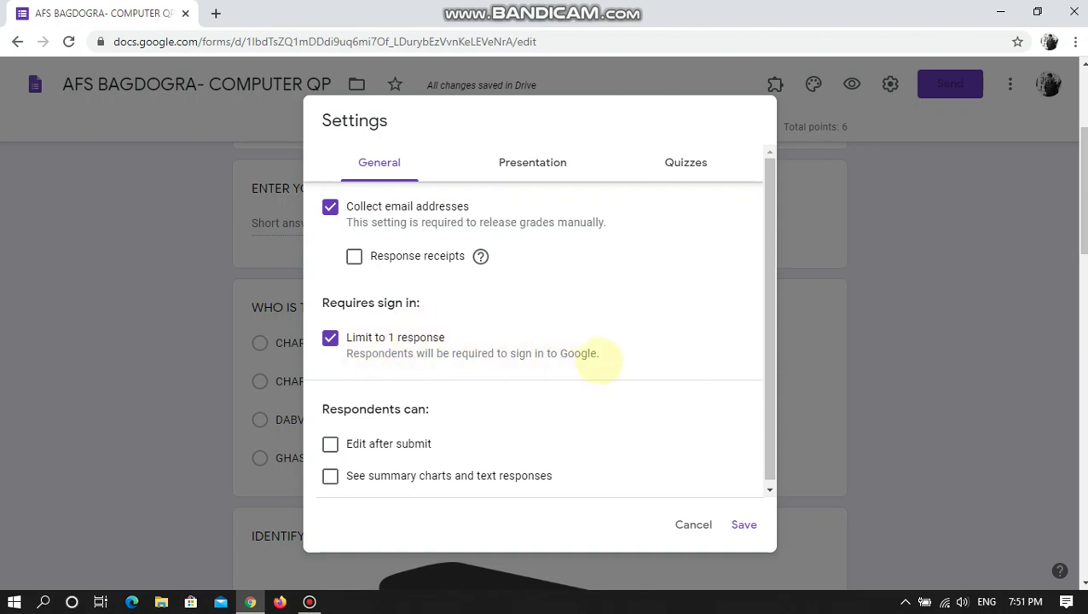
{"action": "left_click_drag", "start_coordinate": [599, 358], "coordinate": [331, 341]}
{"action": "left_click", "coordinate": [430, 351]}
{"action": "left_click", "coordinate": [422, 340]}
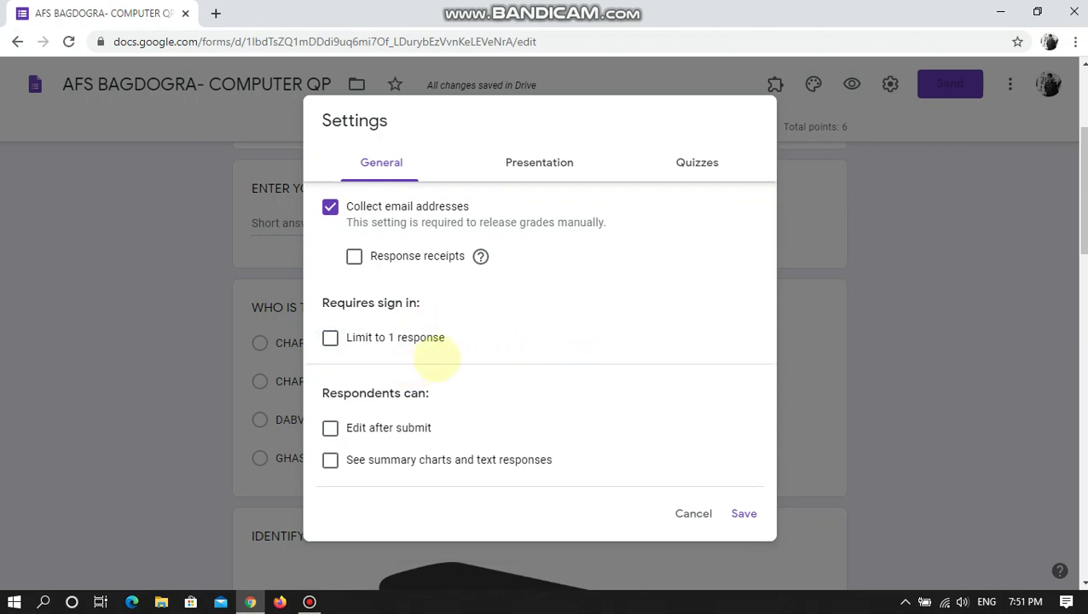
{"action": "left_click", "coordinate": [381, 339]}
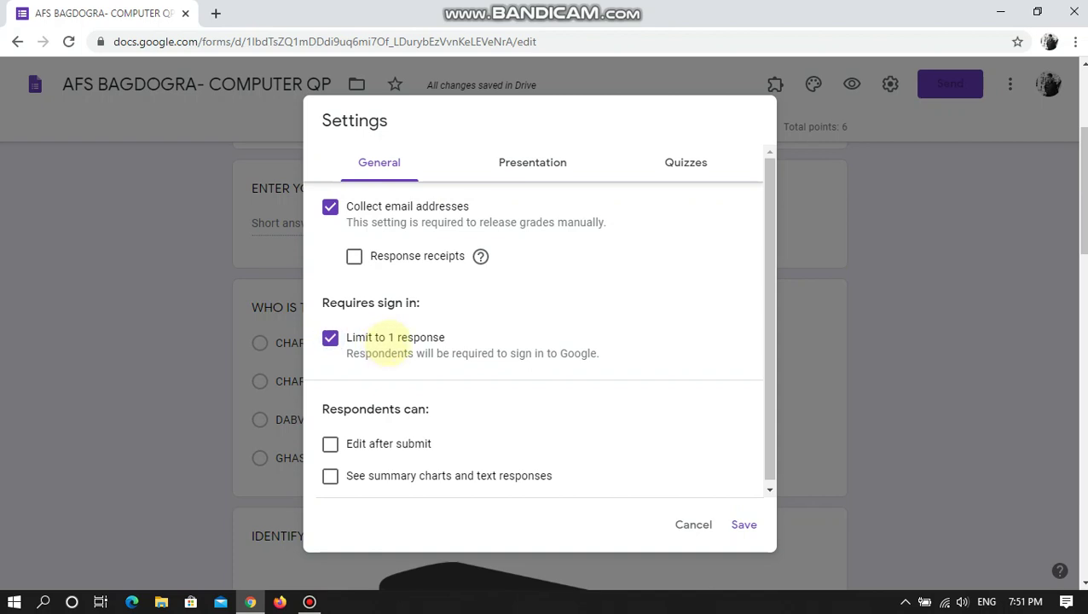
{"action": "left_click", "coordinate": [375, 339]}
{"action": "left_click", "coordinate": [362, 340]}
{"action": "left_click", "coordinate": [743, 524]}
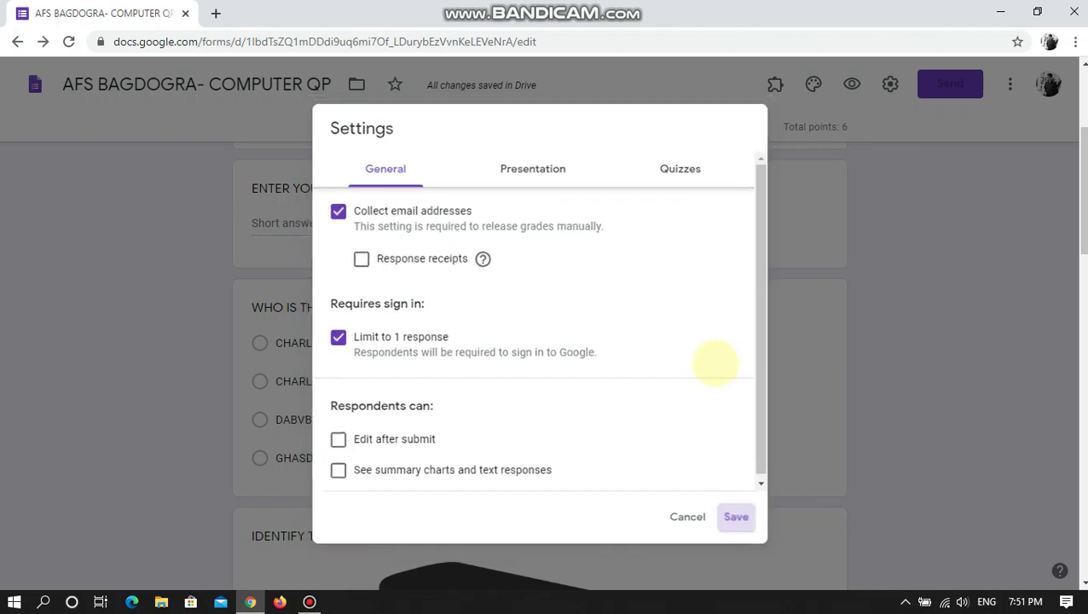
{"action": "scroll", "coordinate": [597, 332], "scroll_direction": "up", "scroll_amount": 3}
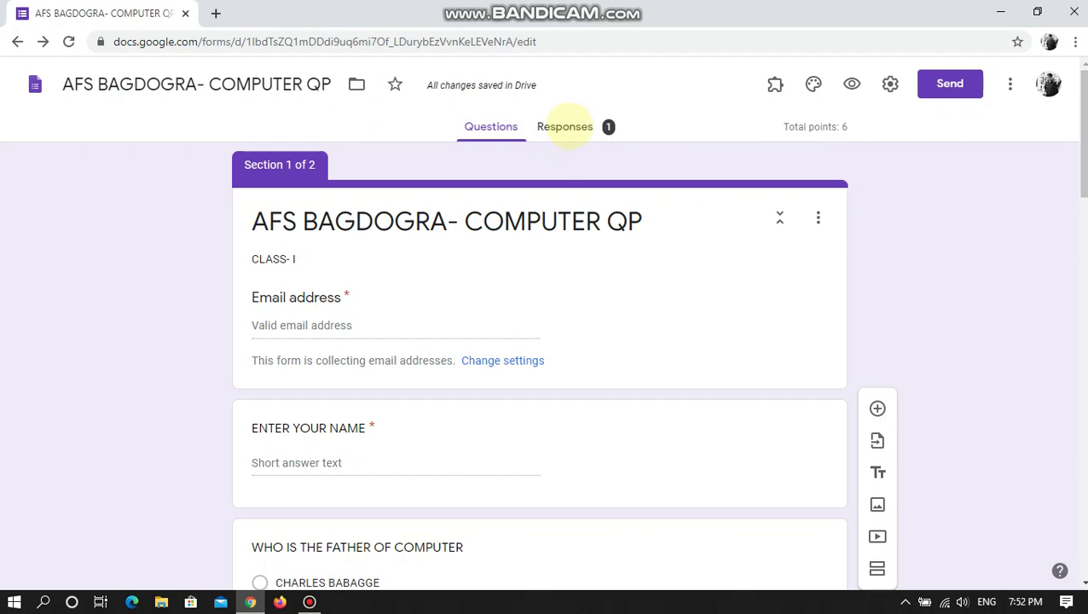
- Review the Responses summary: the single respondent's 2/6 score and the per-question charts
{"action": "left_click", "coordinate": [565, 127]}
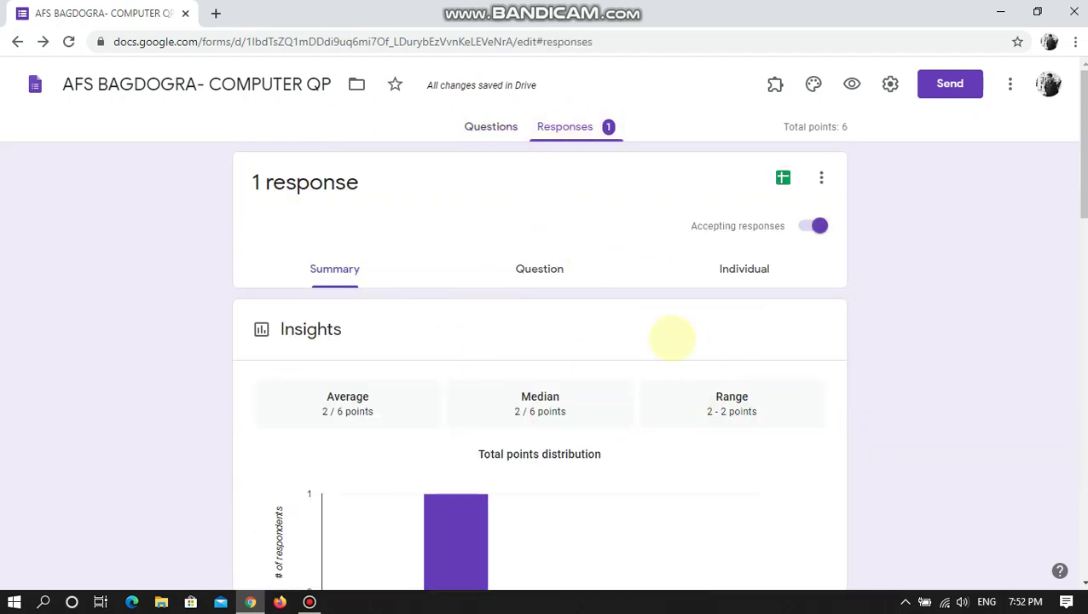
{"action": "scroll", "coordinate": [865, 404], "scroll_direction": "down", "scroll_amount": 3}
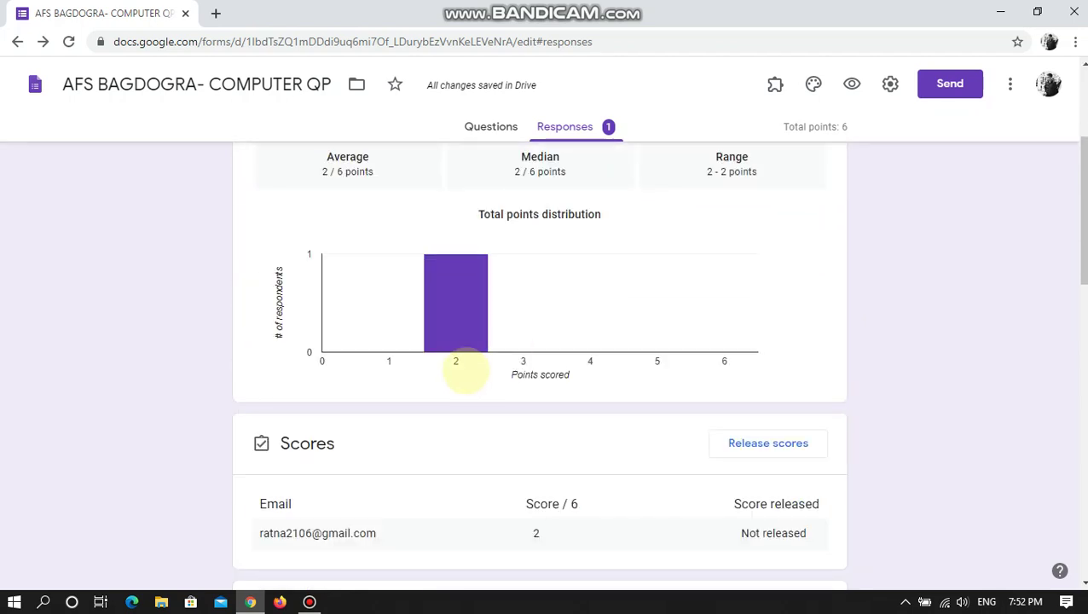
{"action": "scroll", "coordinate": [474, 363], "scroll_direction": "up", "scroll_amount": 2}
{"action": "scroll", "coordinate": [830, 427], "scroll_direction": "down", "scroll_amount": 4}
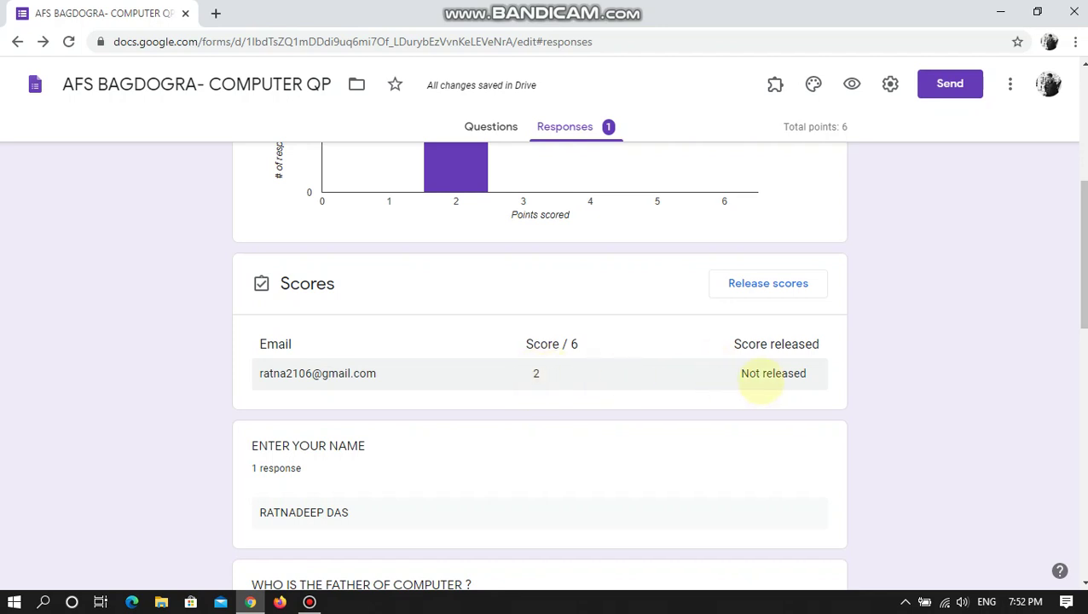
{"action": "scroll", "coordinate": [767, 379], "scroll_direction": "down", "scroll_amount": 4}
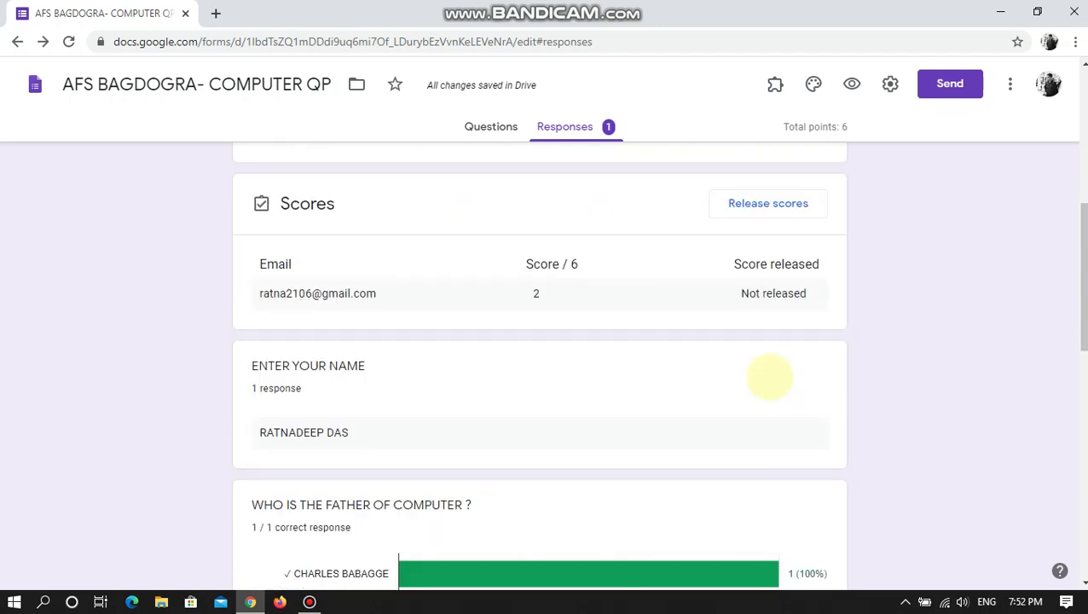
{"action": "scroll", "coordinate": [704, 410], "scroll_direction": "down", "scroll_amount": 7}
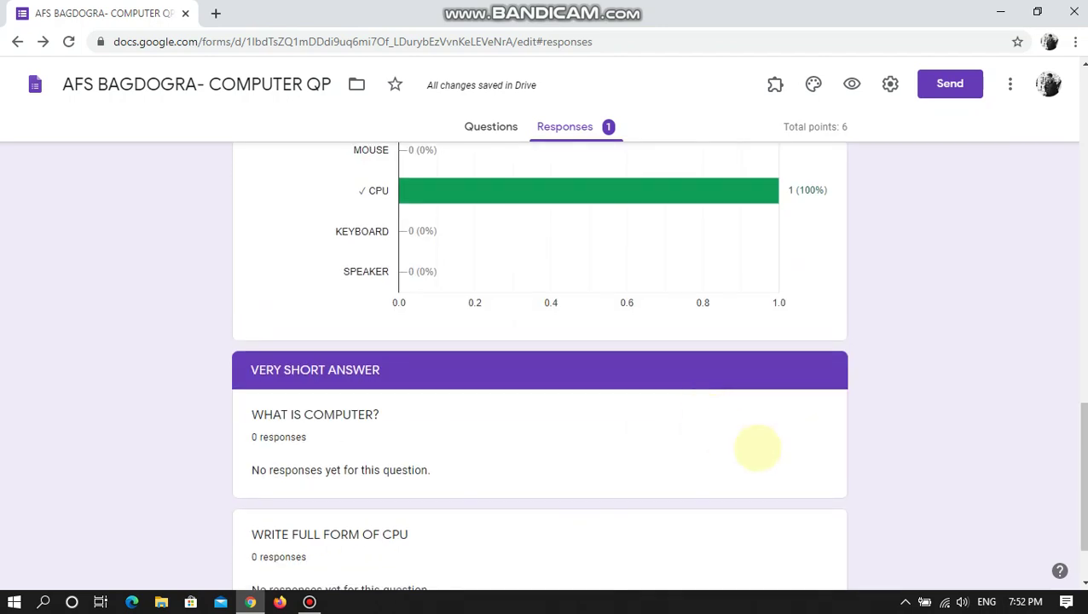
{"action": "scroll", "coordinate": [721, 413], "scroll_direction": "up", "scroll_amount": 4}
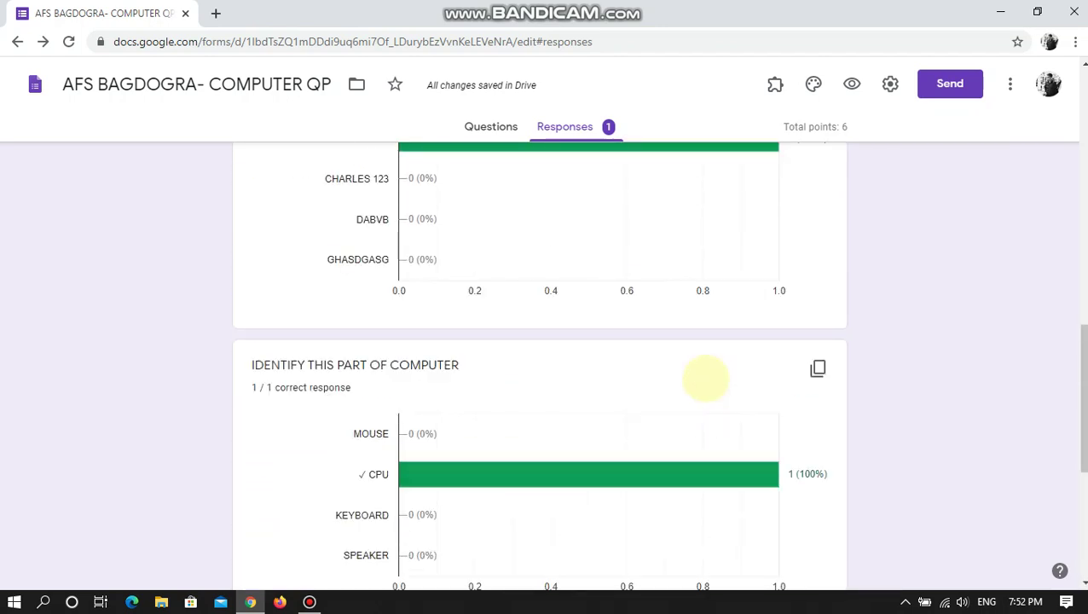
{"action": "scroll", "coordinate": [704, 376], "scroll_direction": "up", "scroll_amount": 5}
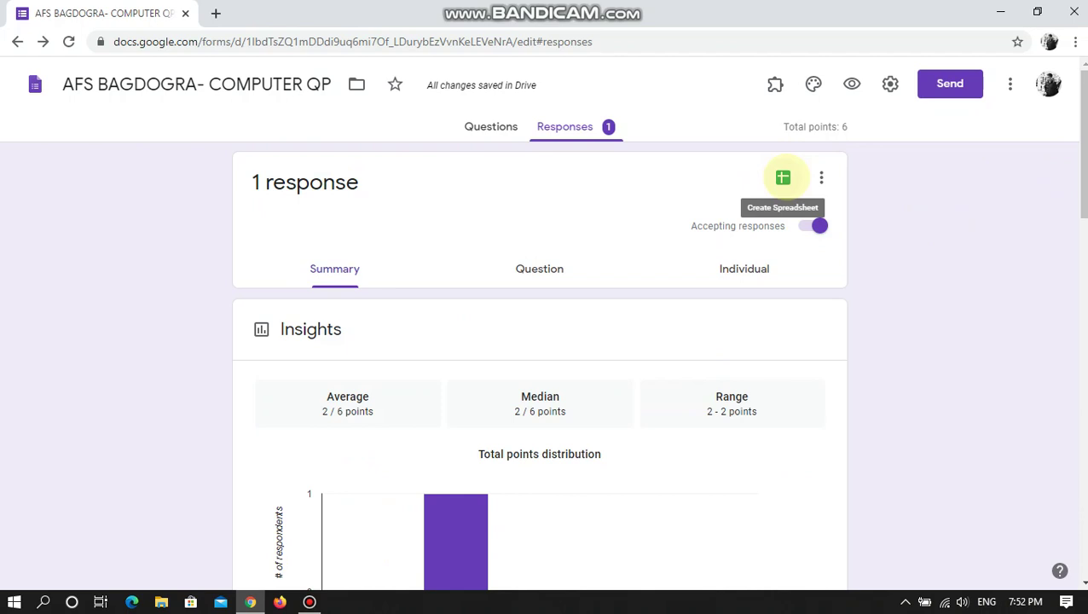
- Create a new linked spreadsheet named 'AFS BAGDOGRA- COMPUTER QP (Responses)'
{"action": "left_click", "coordinate": [782, 178]}
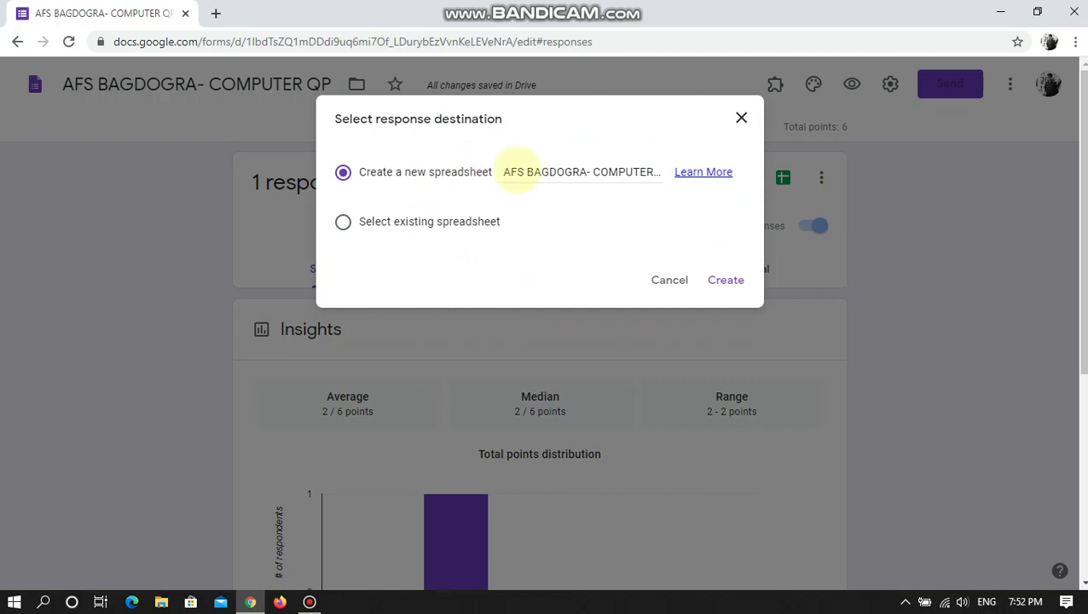
{"action": "left_click_drag", "start_coordinate": [507, 171], "coordinate": [669, 172]}
{"action": "left_click", "coordinate": [637, 171]}
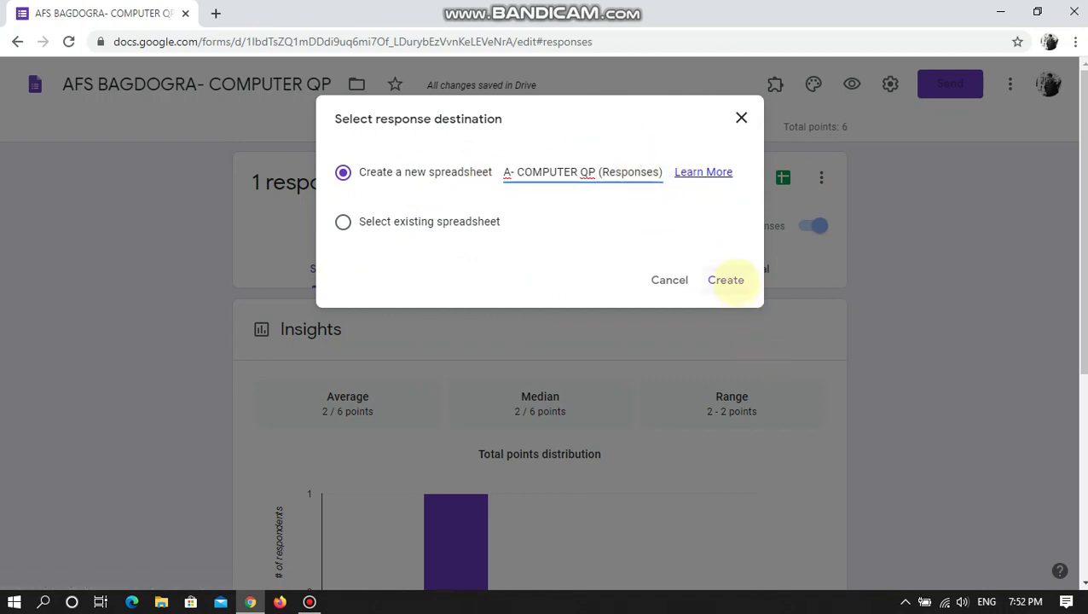
{"action": "left_click", "coordinate": [725, 279]}
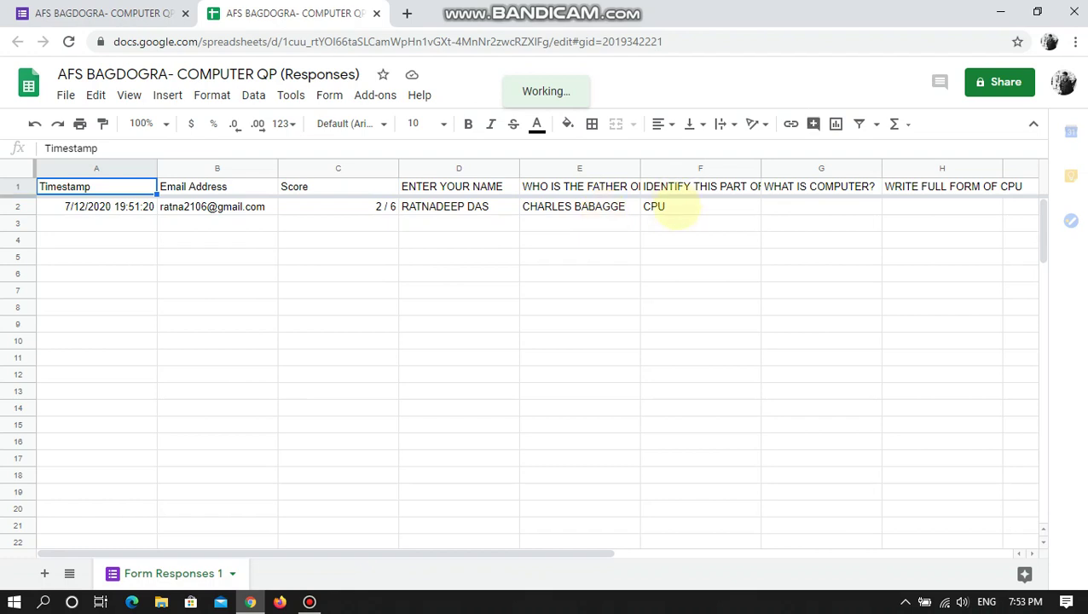
- Inspect the short-answer cells G2 and H2 of the response row, then return to the form
{"action": "left_click", "coordinate": [815, 211]}
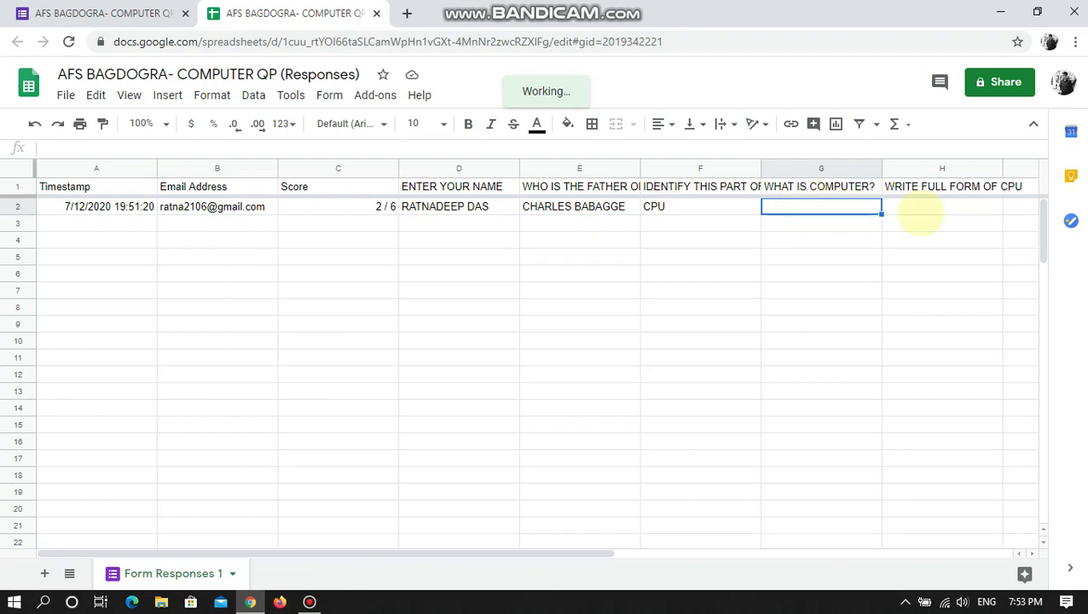
{"action": "left_click", "coordinate": [914, 217]}
{"action": "left_click", "coordinate": [253, 597]}
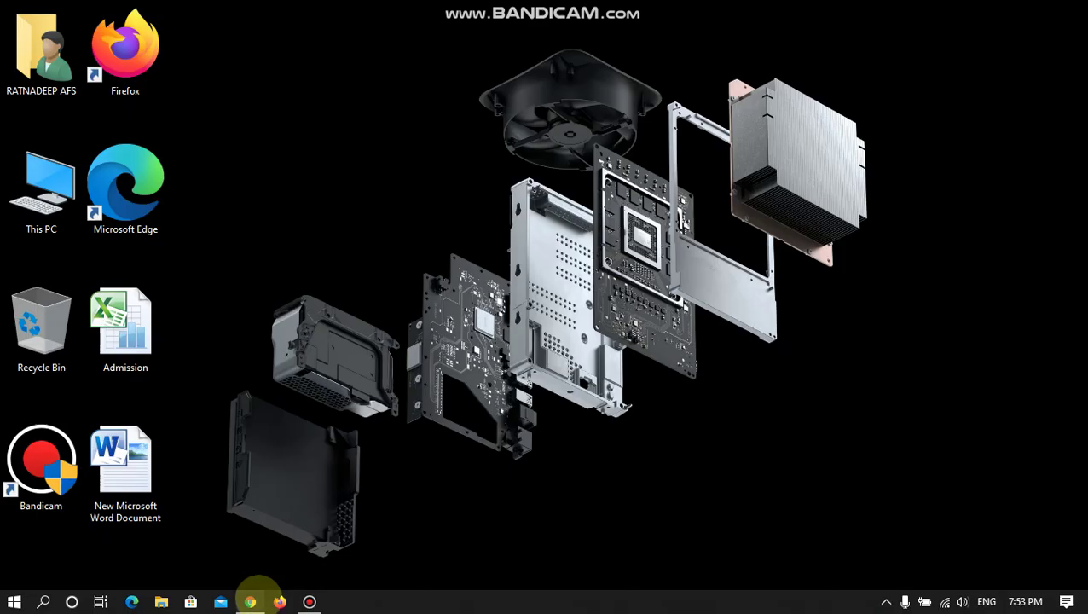
{"action": "left_click", "coordinate": [253, 597]}
{"action": "left_click", "coordinate": [755, 210]}
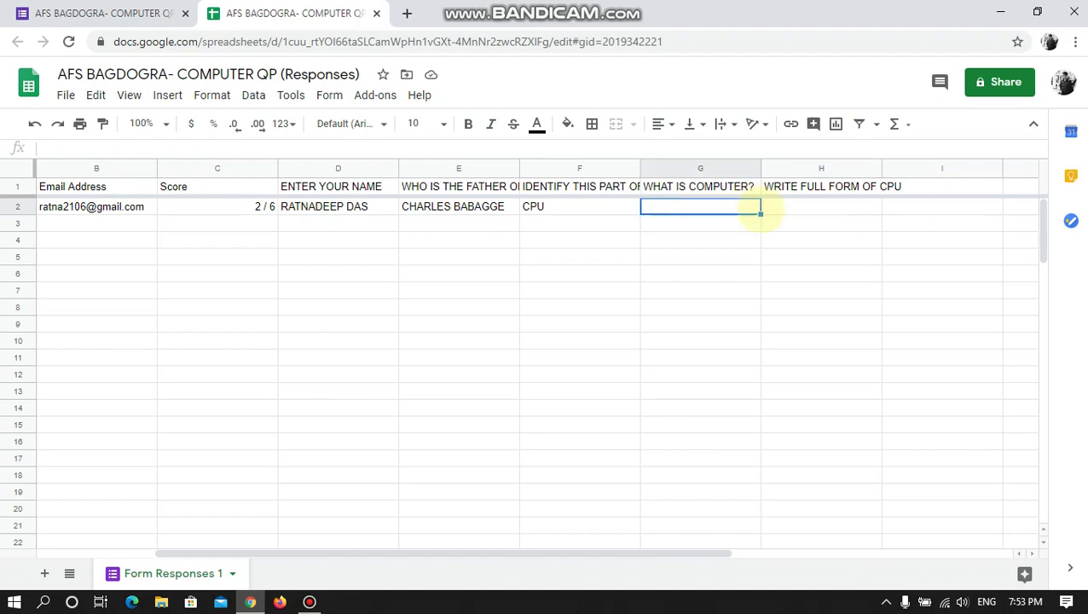
{"action": "left_click", "coordinate": [821, 206]}
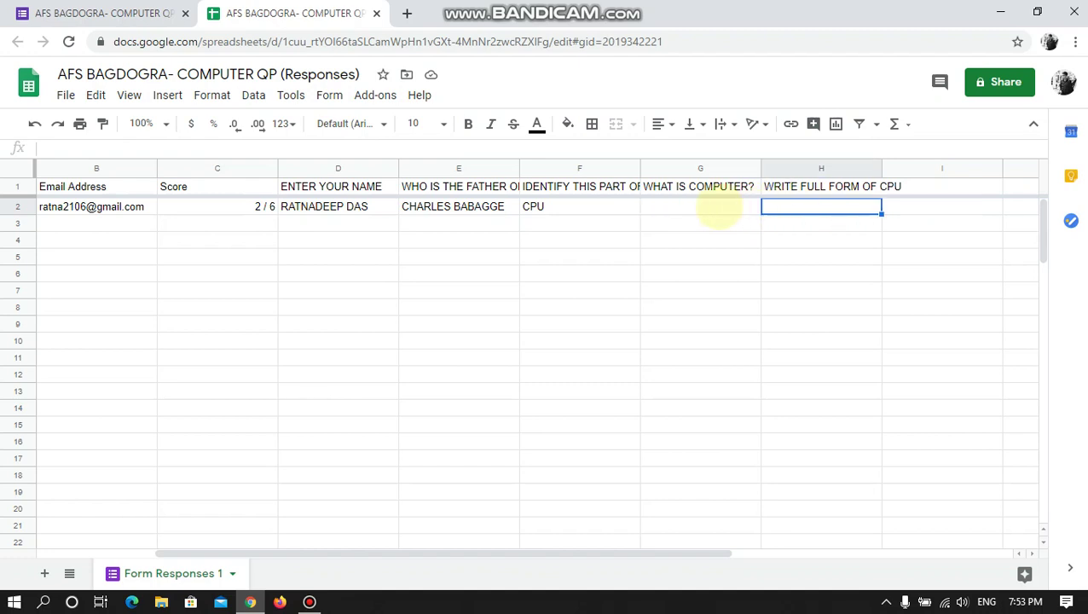
{"action": "left_click", "coordinate": [719, 206]}
{"action": "left_click", "coordinate": [810, 207]}
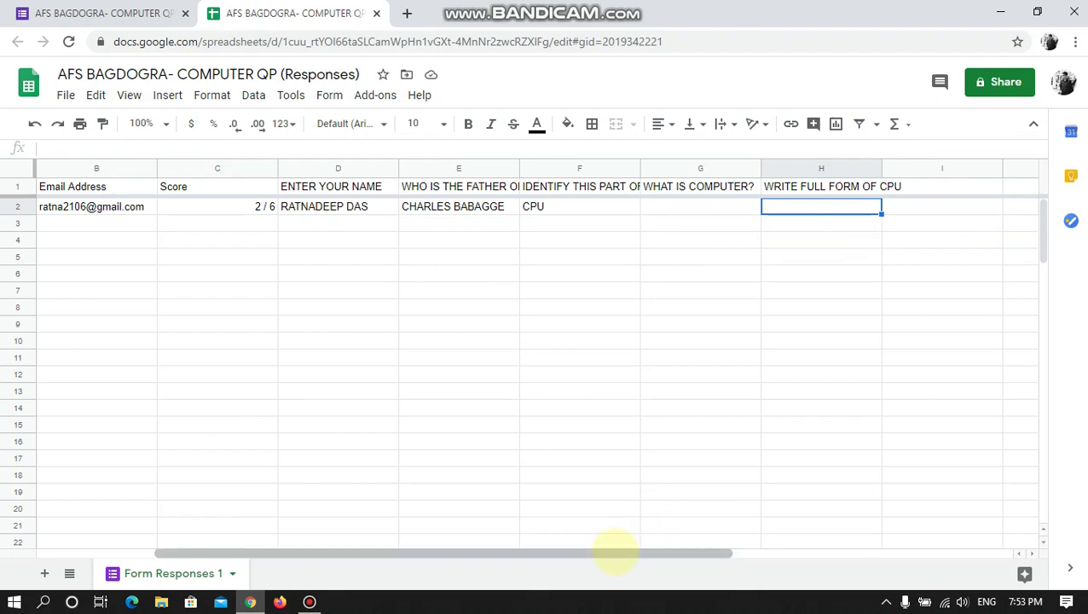
{"action": "left_click_drag", "start_coordinate": [611, 551], "coordinate": [462, 551]}
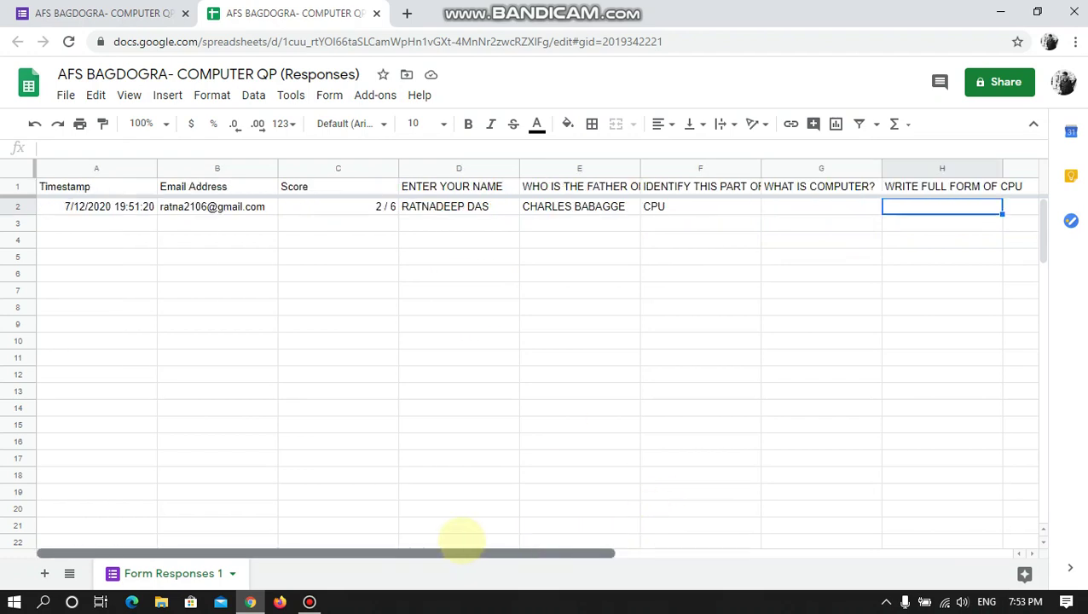
{"action": "left_click", "coordinate": [783, 207]}
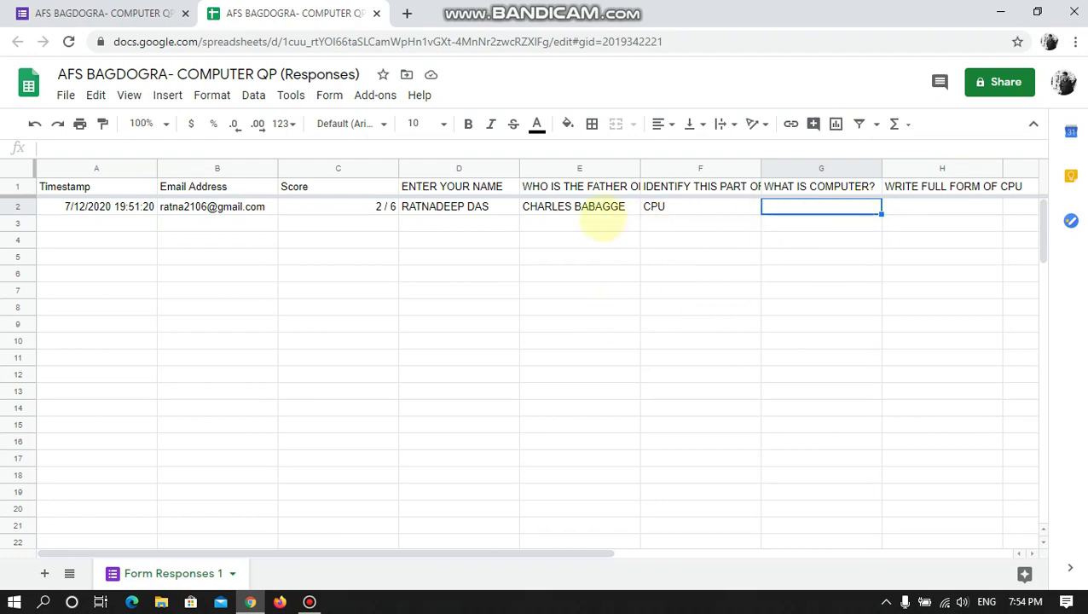
{"action": "left_click", "coordinate": [102, 13]}
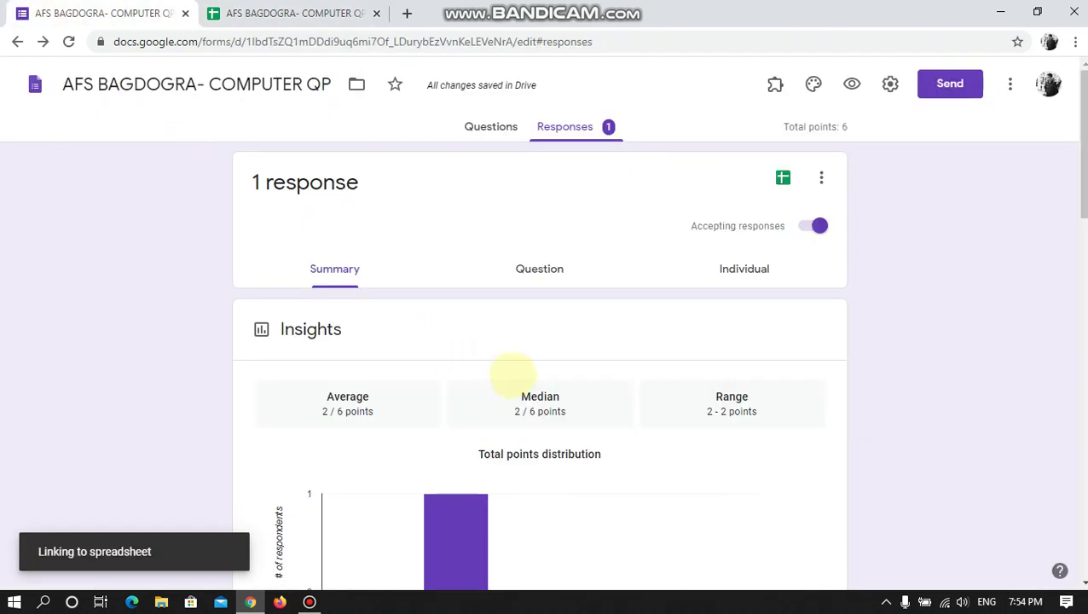
- Confirm the father-of-computer answer key marks CHARLES BABAGGE correct for 1 point
{"action": "left_click", "coordinate": [491, 127]}
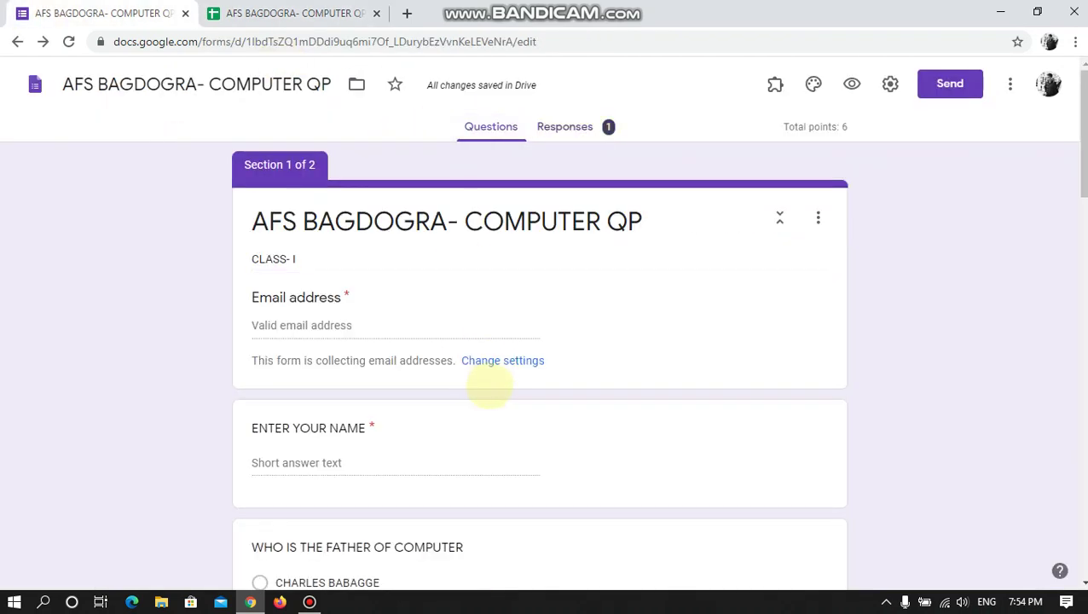
{"action": "scroll", "coordinate": [476, 371], "scroll_direction": "down", "scroll_amount": 5}
{"action": "scroll", "coordinate": [401, 343], "scroll_direction": "up", "scroll_amount": 2}
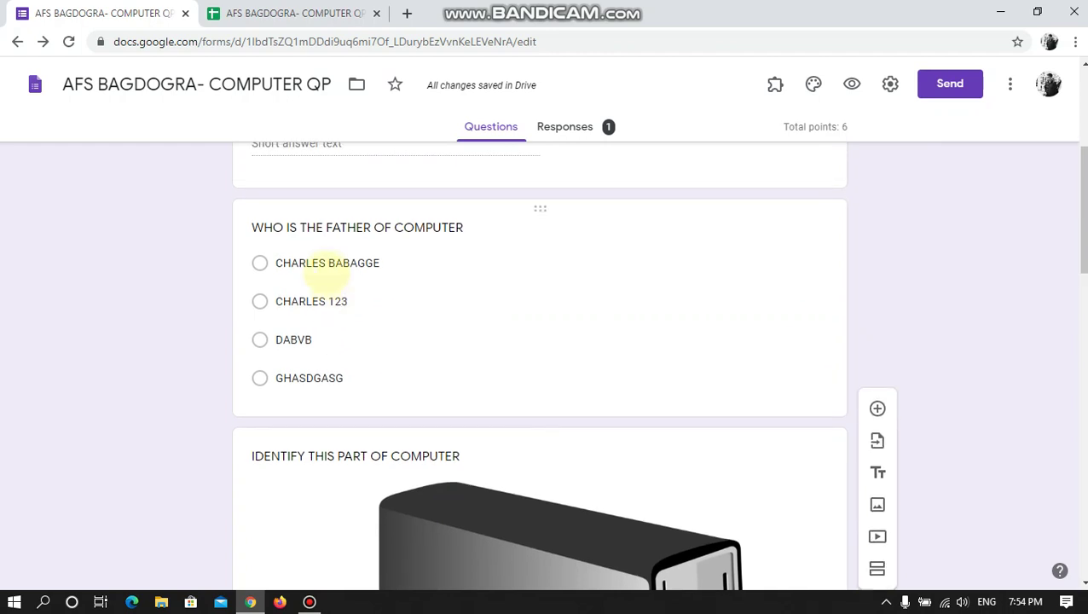
{"action": "left_click", "coordinate": [348, 227]}
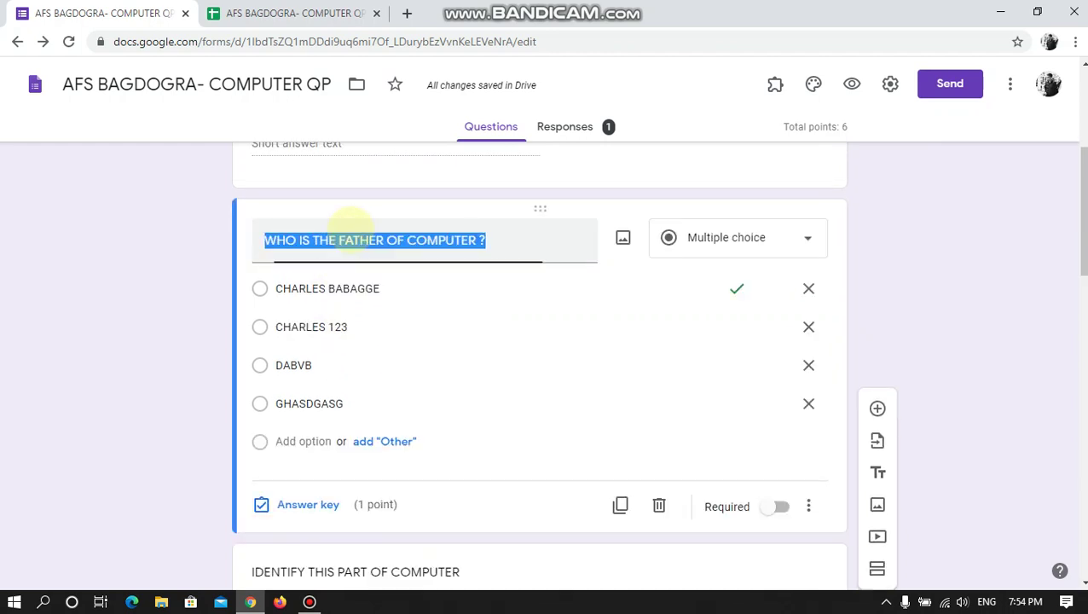
{"action": "left_click", "coordinate": [307, 504]}
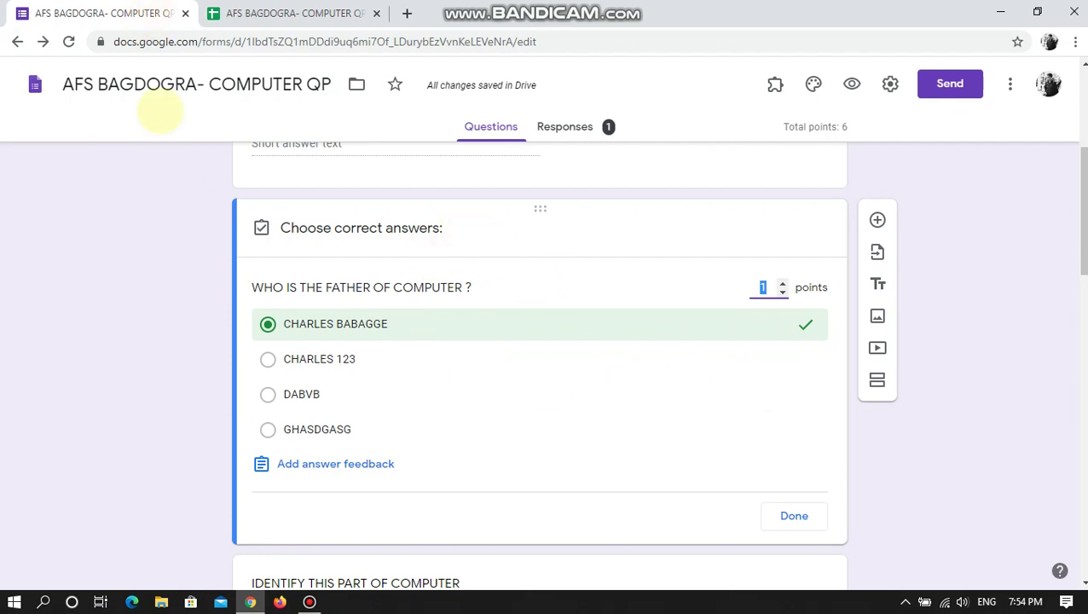
{"action": "left_click", "coordinate": [243, 11]}
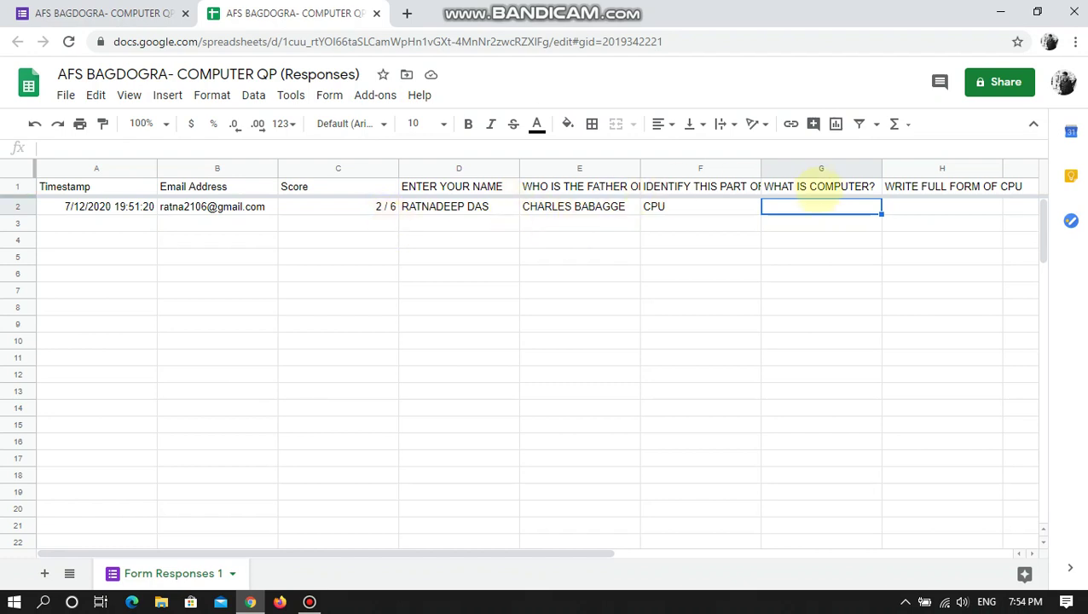
- Check cells G2 and H2 and the 2 / 6 score in column C, then return to the form
{"action": "left_click", "coordinate": [942, 208]}
{"action": "left_click", "coordinate": [852, 213]}
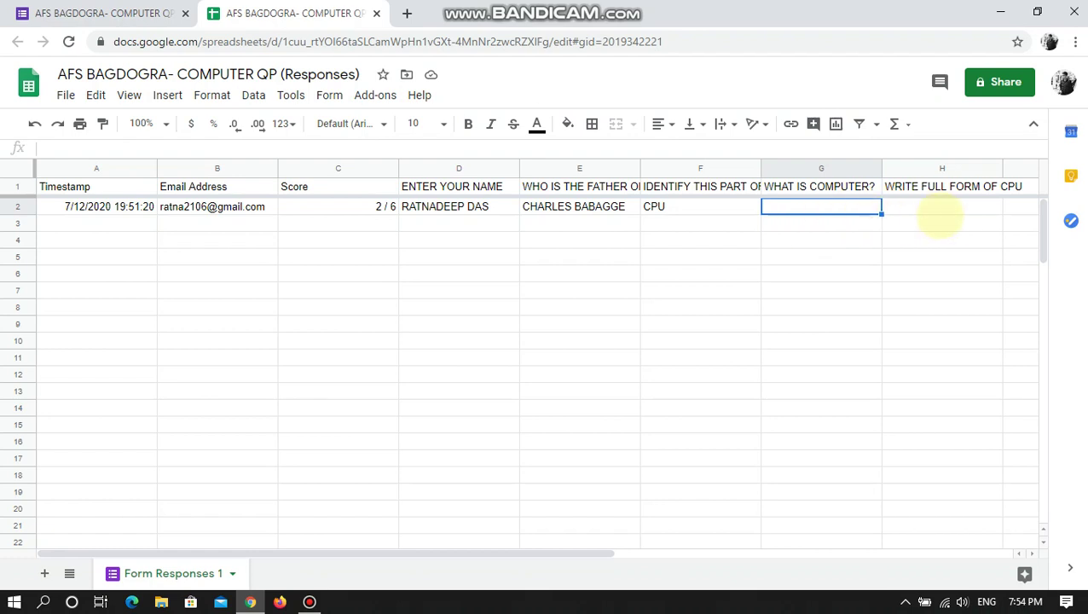
{"action": "left_click", "coordinate": [931, 214]}
{"action": "left_click", "coordinate": [854, 215]}
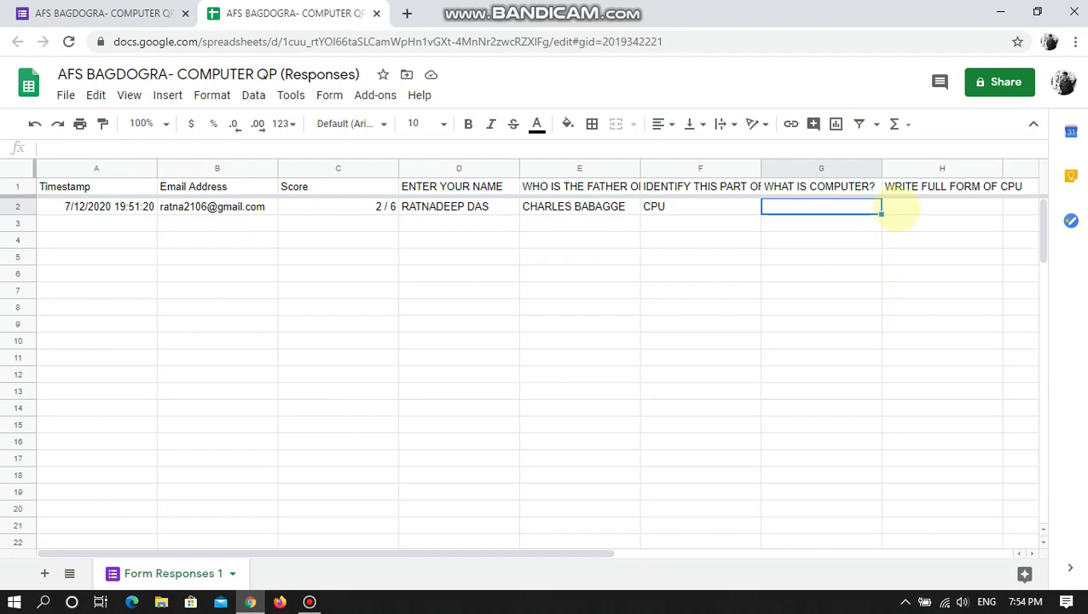
{"action": "left_click", "coordinate": [381, 213]}
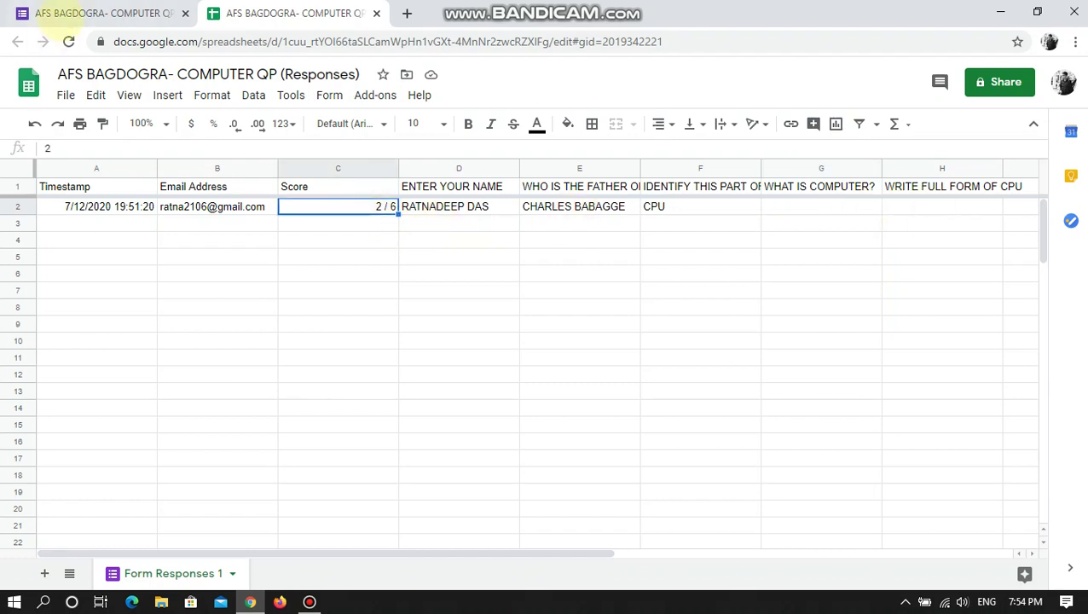
{"action": "left_click", "coordinate": [60, 17]}
{"action": "scroll", "coordinate": [612, 359], "scroll_direction": "down", "scroll_amount": 3}
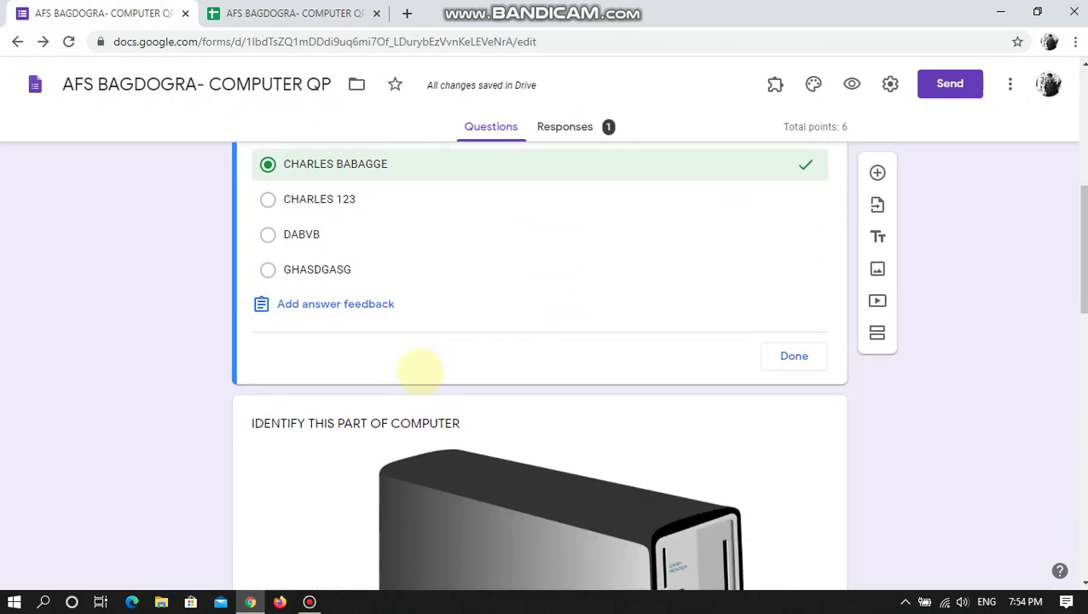
{"action": "scroll", "coordinate": [419, 370], "scroll_direction": "down", "scroll_amount": 8}
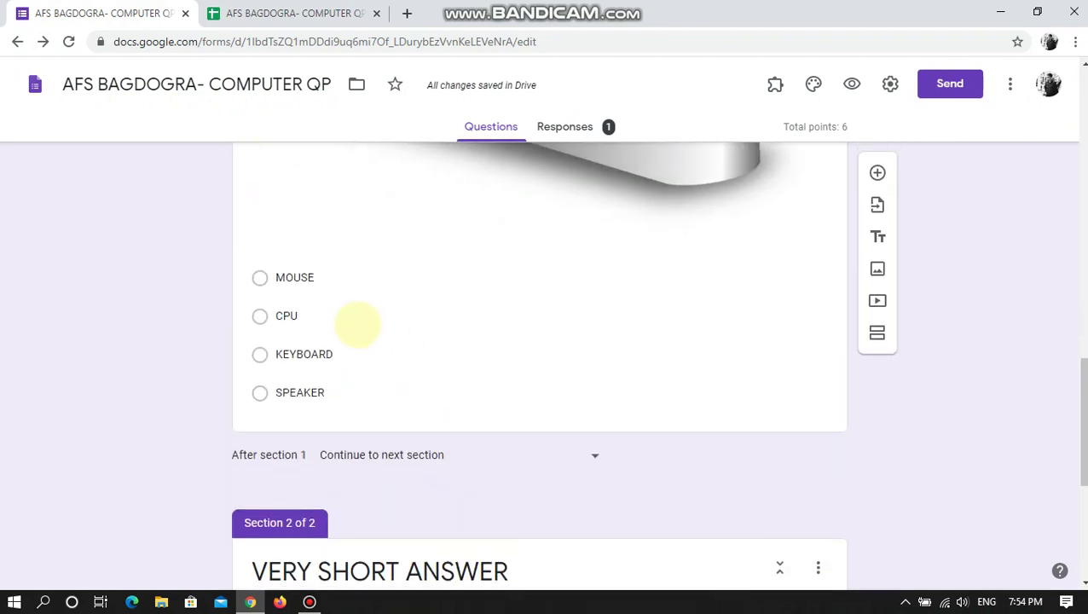
{"action": "scroll", "coordinate": [727, 307], "scroll_direction": "up", "scroll_amount": 3}
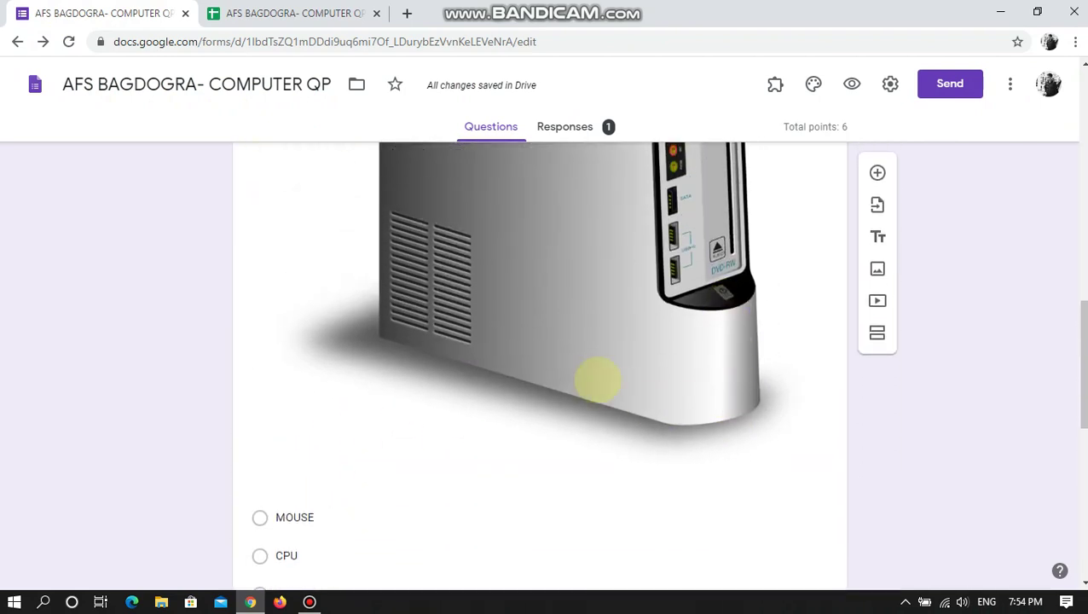
{"action": "scroll", "coordinate": [597, 380], "scroll_direction": "down", "scroll_amount": 7}
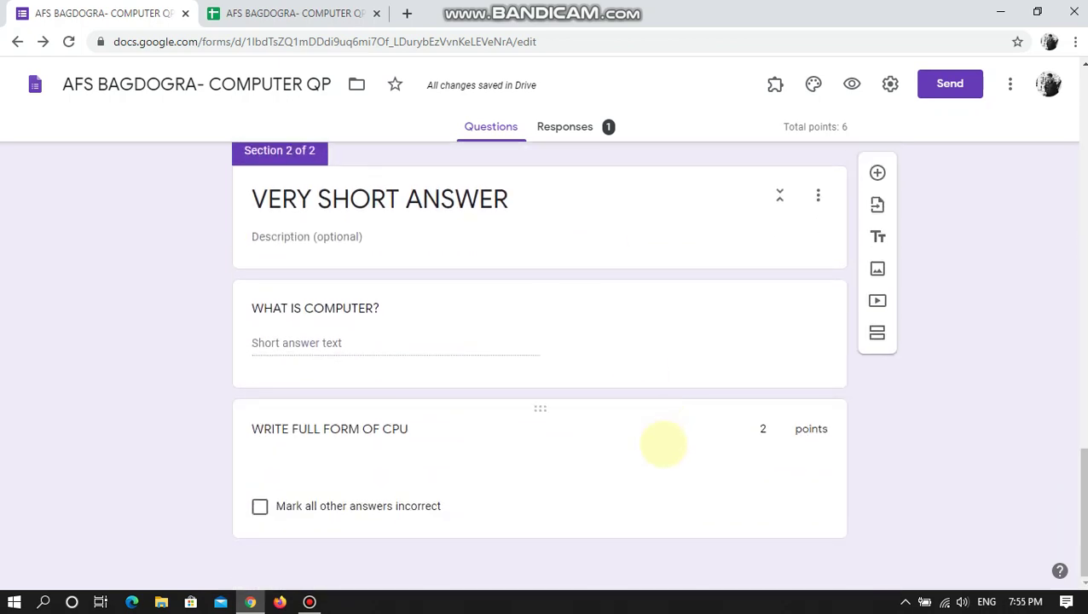
{"action": "scroll", "coordinate": [720, 416], "scroll_direction": "up", "scroll_amount": 8}
{"action": "scroll", "coordinate": [733, 409], "scroll_direction": "up", "scroll_amount": 5}
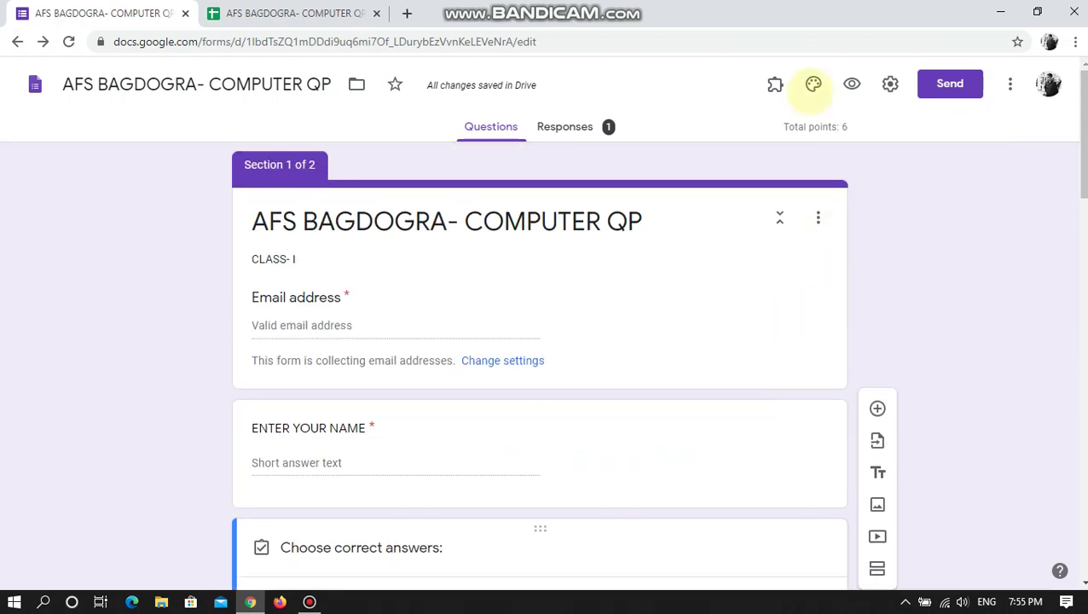
- Try a blue theme colour, a deeper blue background and the Decorative font
{"action": "left_click", "coordinate": [813, 84]}
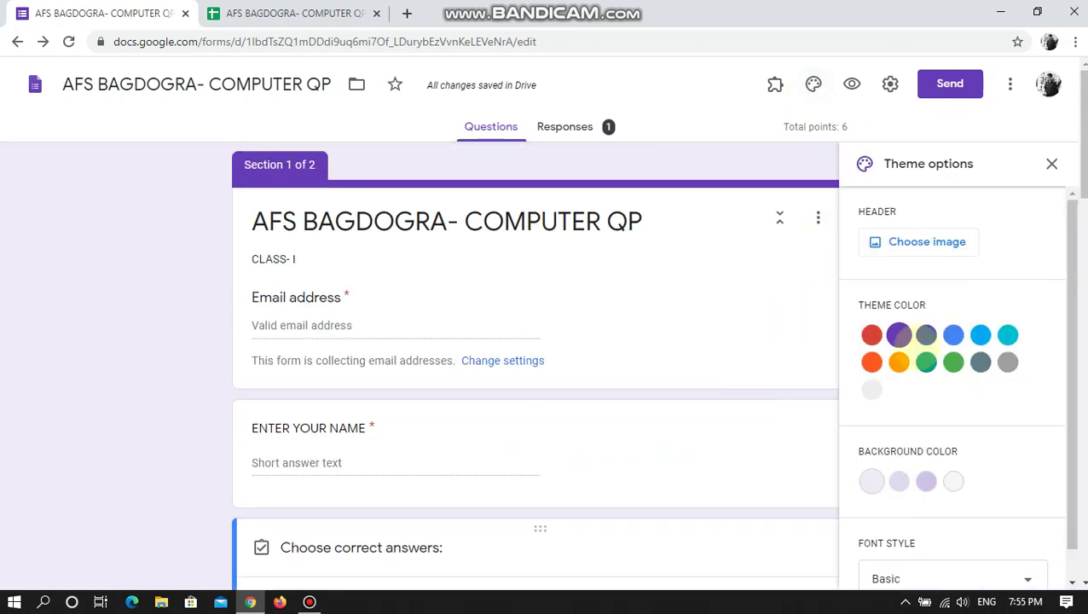
{"action": "left_click", "coordinate": [953, 334]}
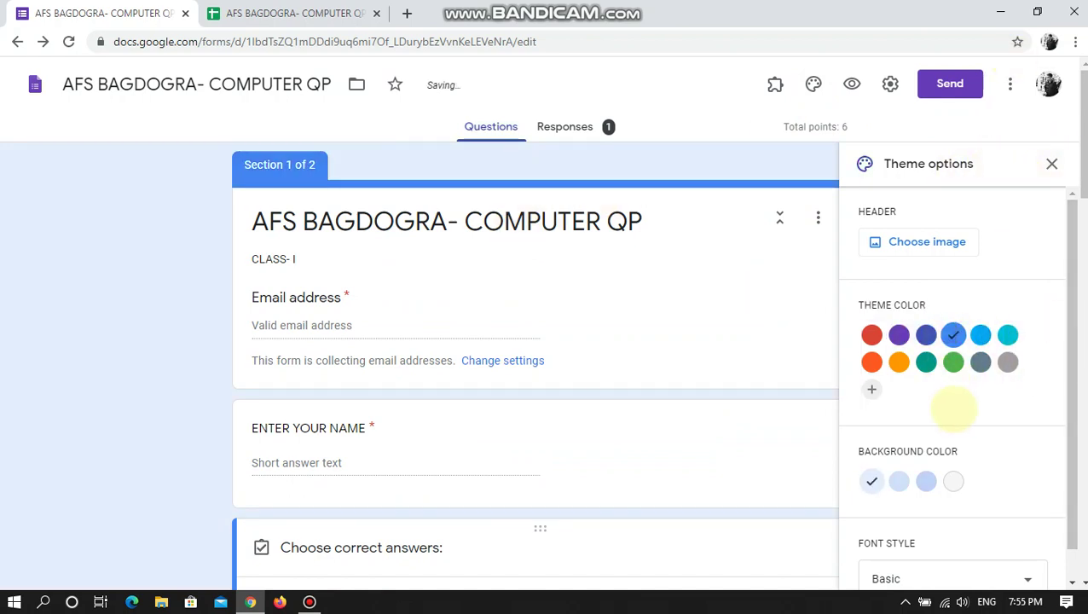
{"action": "scroll", "coordinate": [952, 426], "scroll_direction": "down", "scroll_amount": 3}
{"action": "left_click", "coordinate": [953, 450]}
{"action": "left_click", "coordinate": [926, 450]}
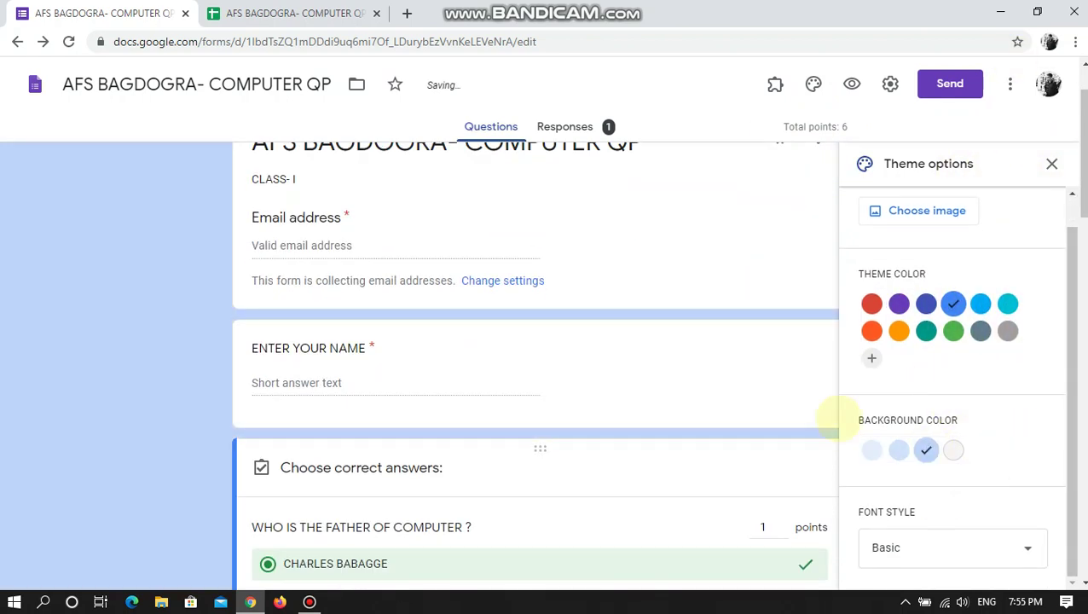
{"action": "left_click", "coordinate": [928, 546]}
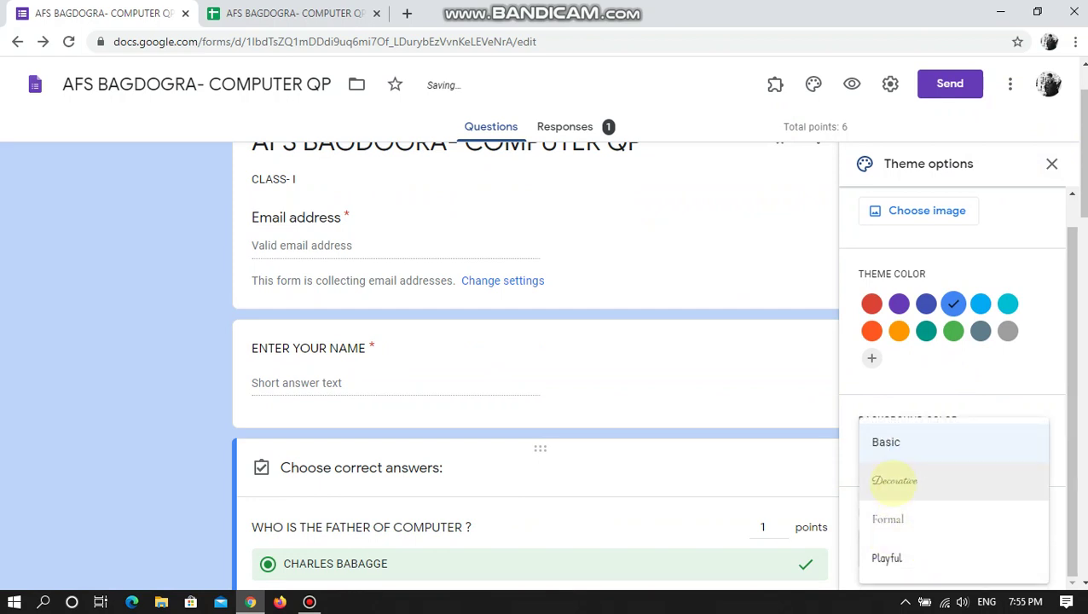
{"action": "left_click", "coordinate": [896, 480]}
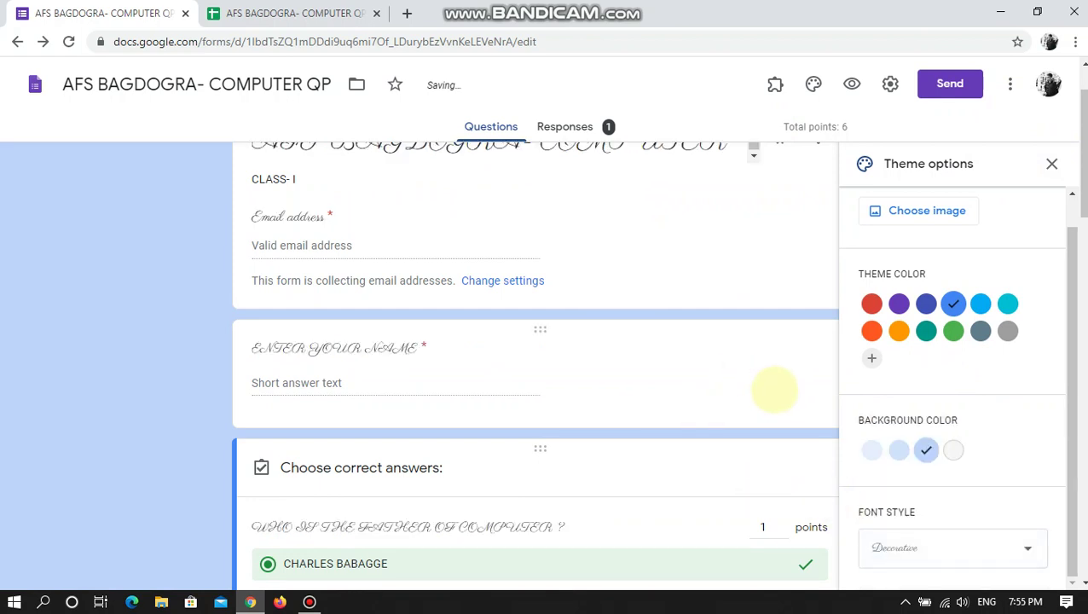
- Change the theme colour to orange and set the font style back to Basic
{"action": "left_click", "coordinate": [774, 390]}
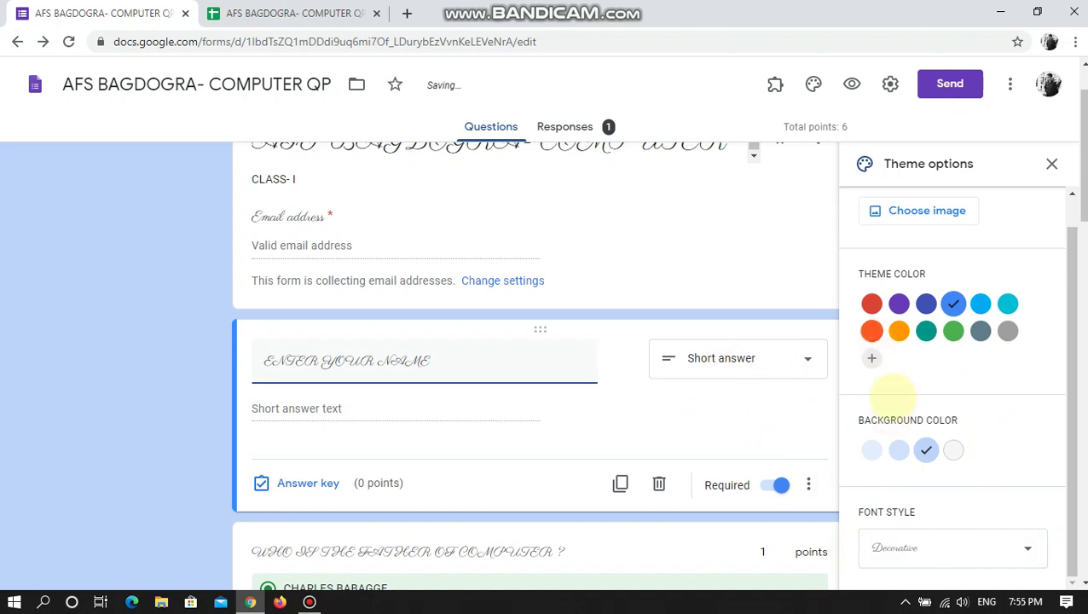
{"action": "left_click", "coordinate": [899, 331]}
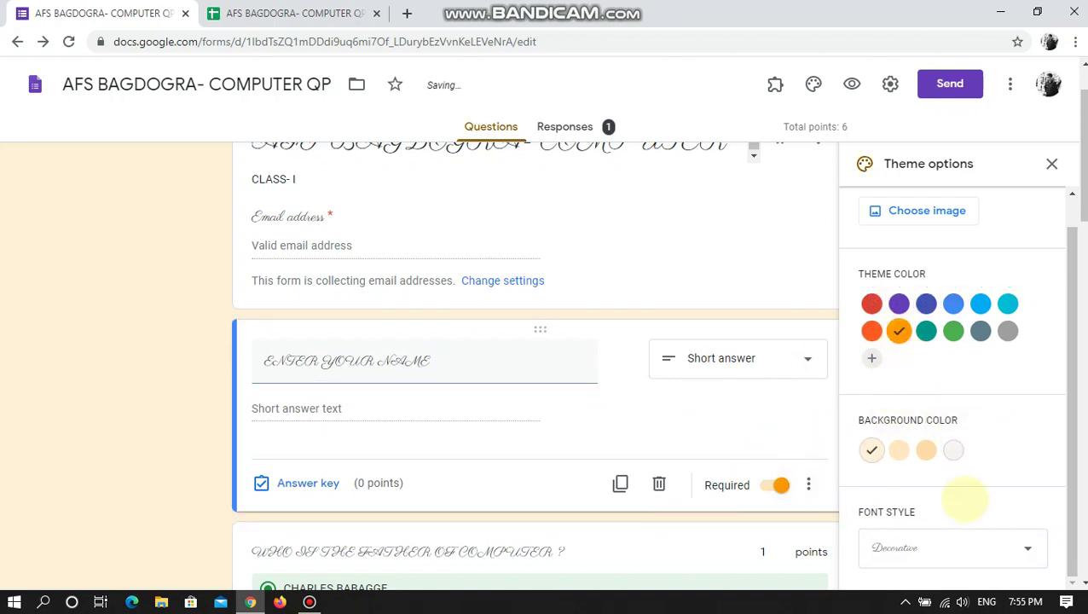
{"action": "left_click", "coordinate": [900, 547]}
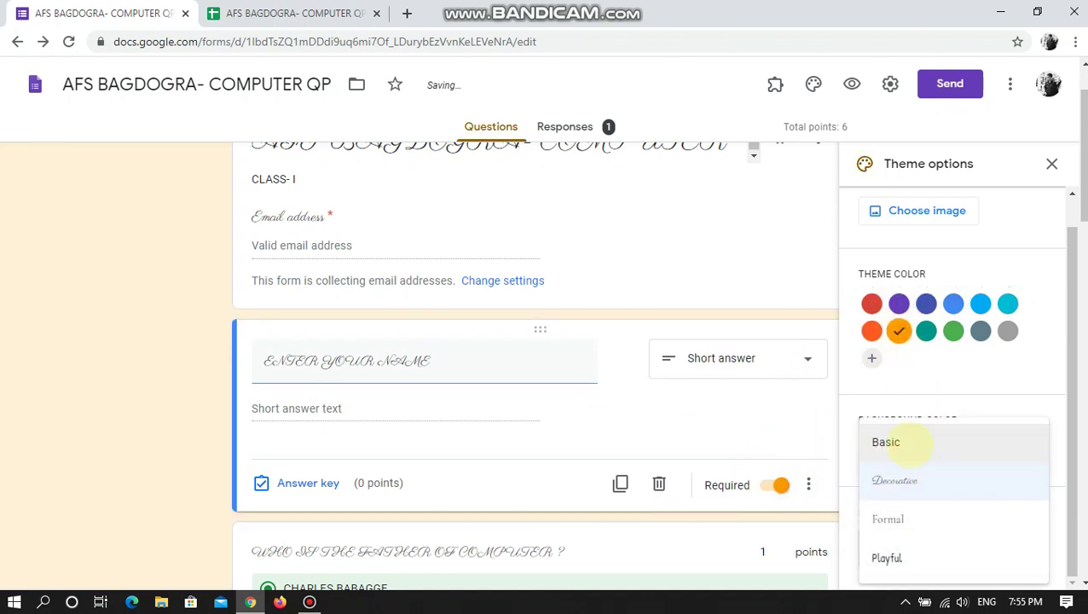
{"action": "left_click", "coordinate": [886, 441]}
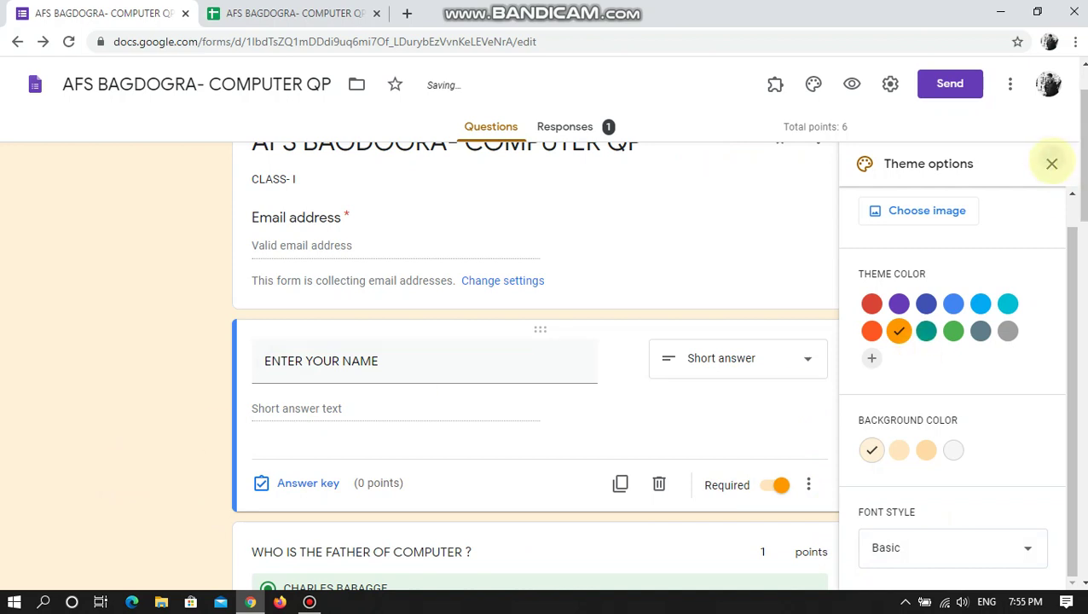
{"action": "left_click", "coordinate": [1051, 163]}
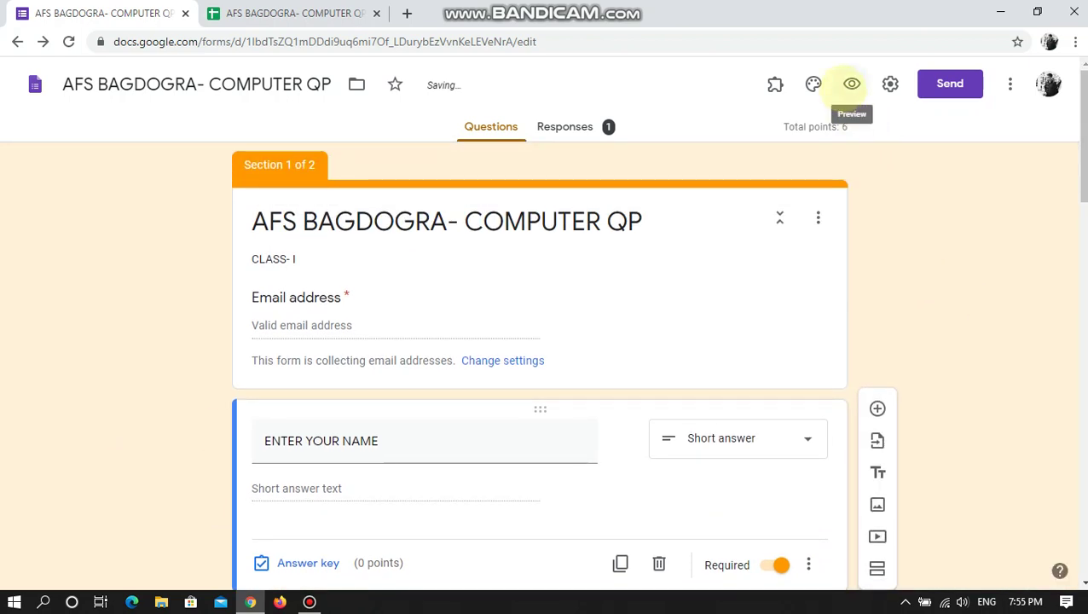
{"action": "left_click", "coordinate": [851, 83]}
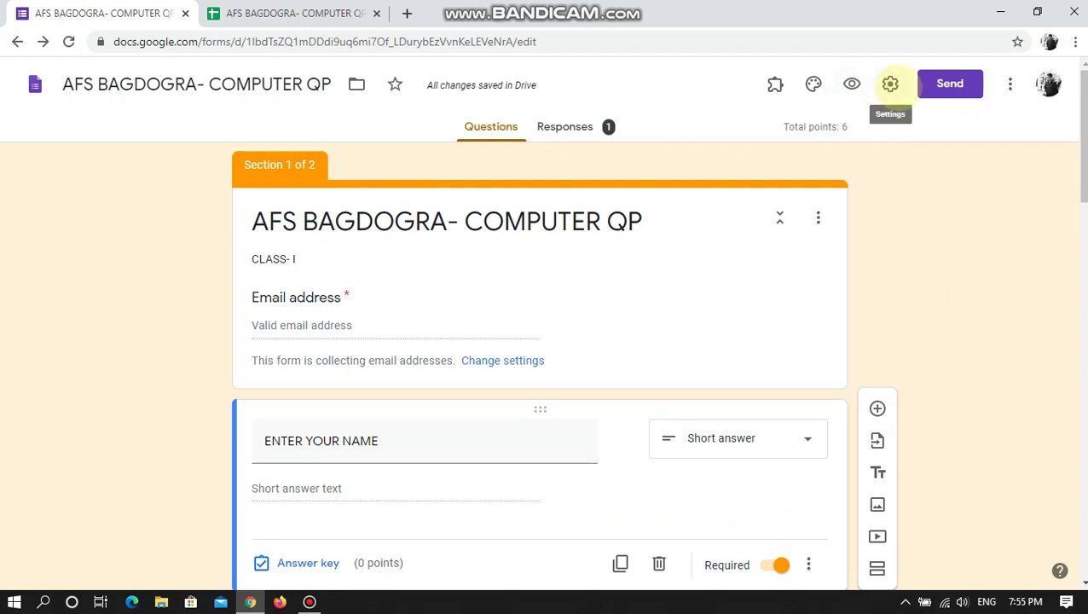
{"action": "left_click", "coordinate": [890, 83]}
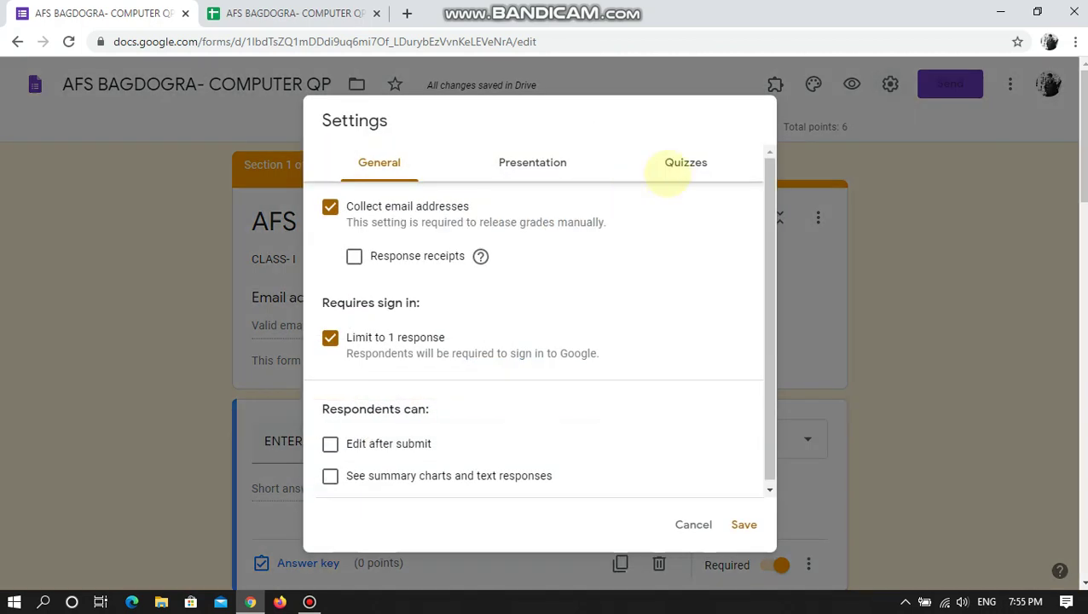
{"action": "left_click", "coordinate": [687, 161]}
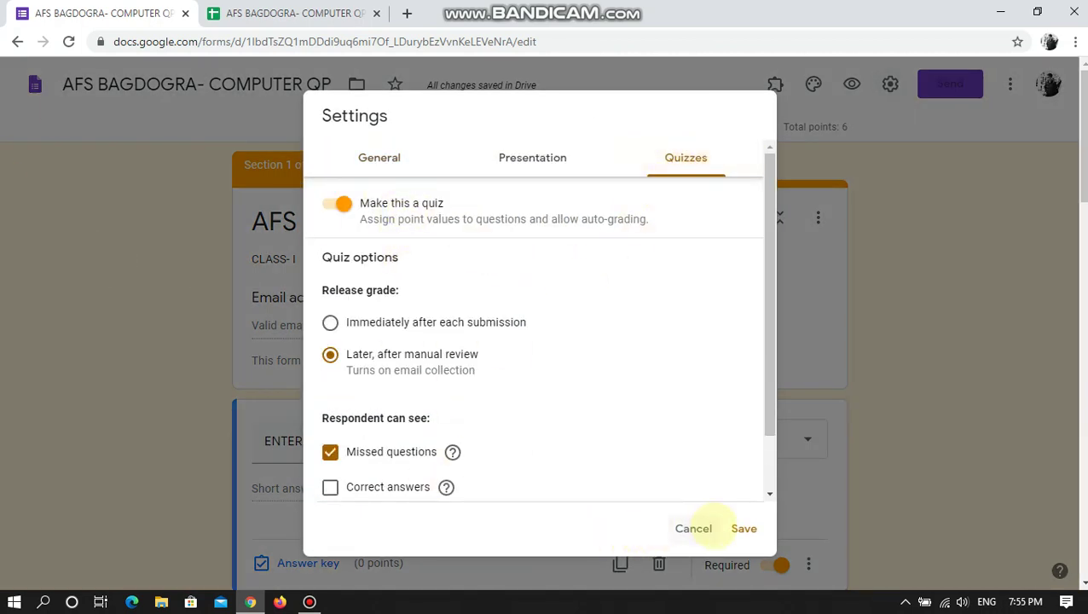
{"action": "left_click", "coordinate": [740, 527]}
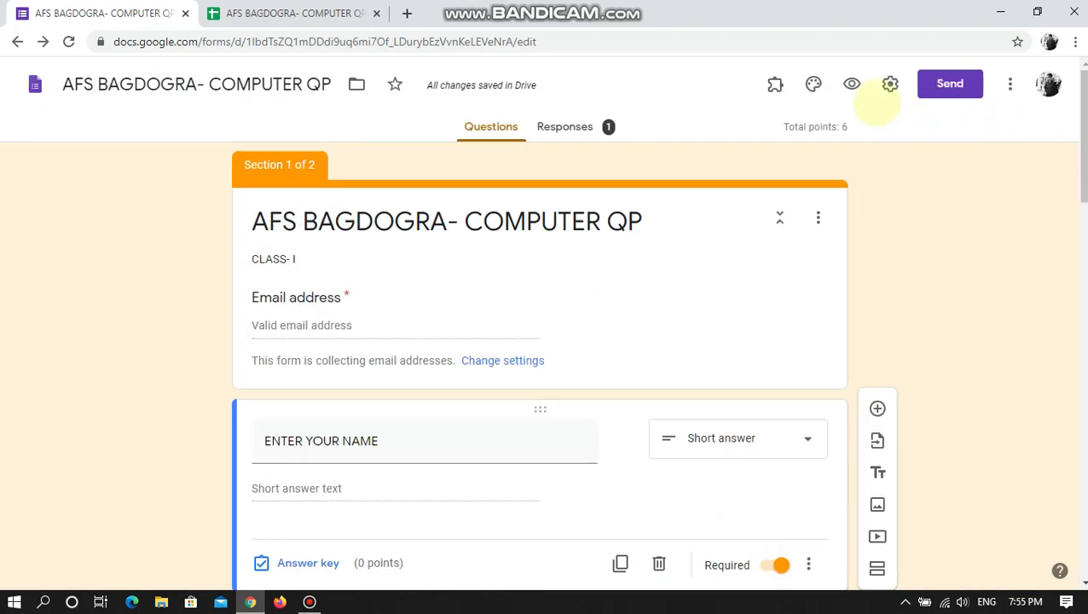
{"action": "left_click", "coordinate": [889, 84]}
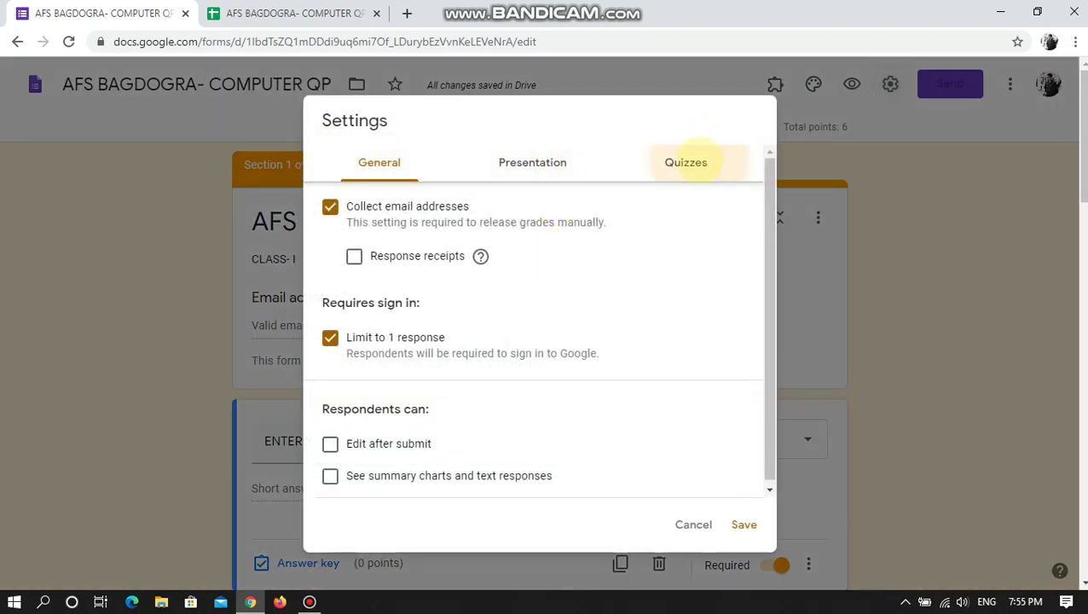
{"action": "left_click", "coordinate": [685, 162]}
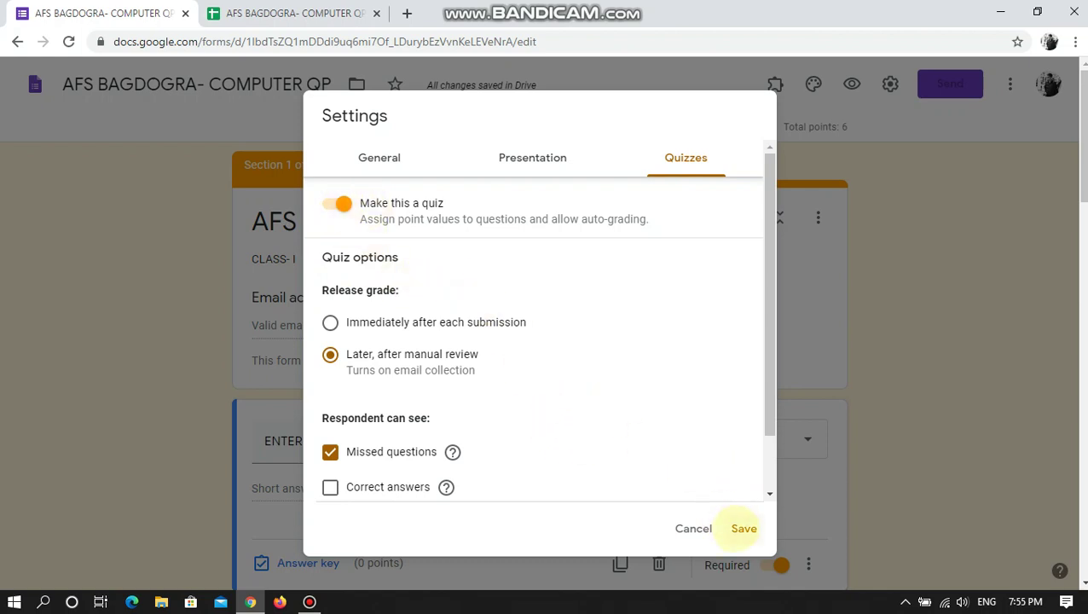
{"action": "left_click", "coordinate": [742, 527]}
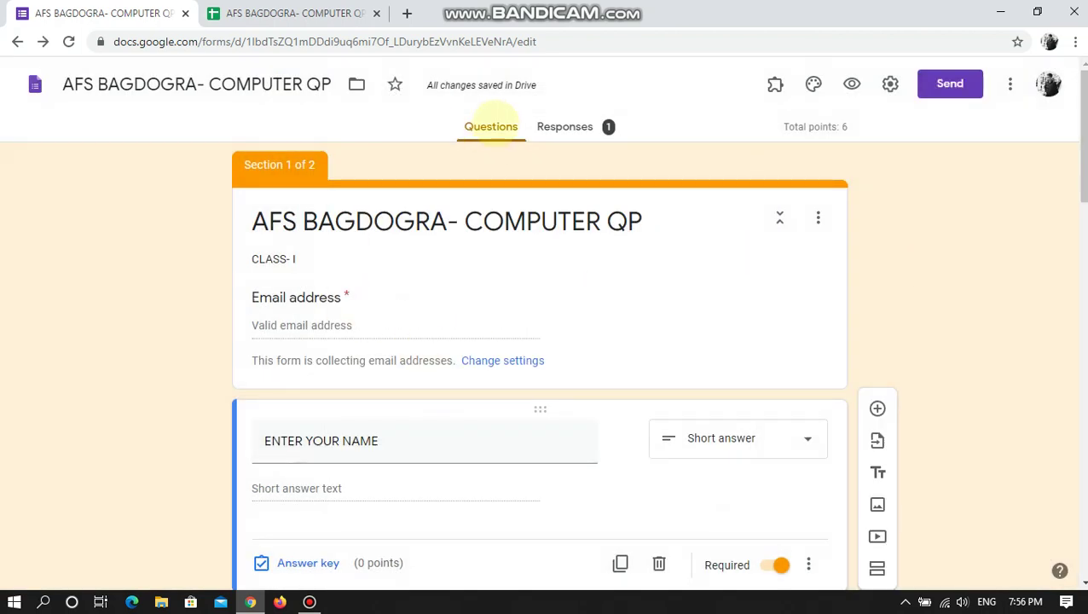
{"action": "scroll", "coordinate": [938, 275], "scroll_direction": "down", "scroll_amount": 15}
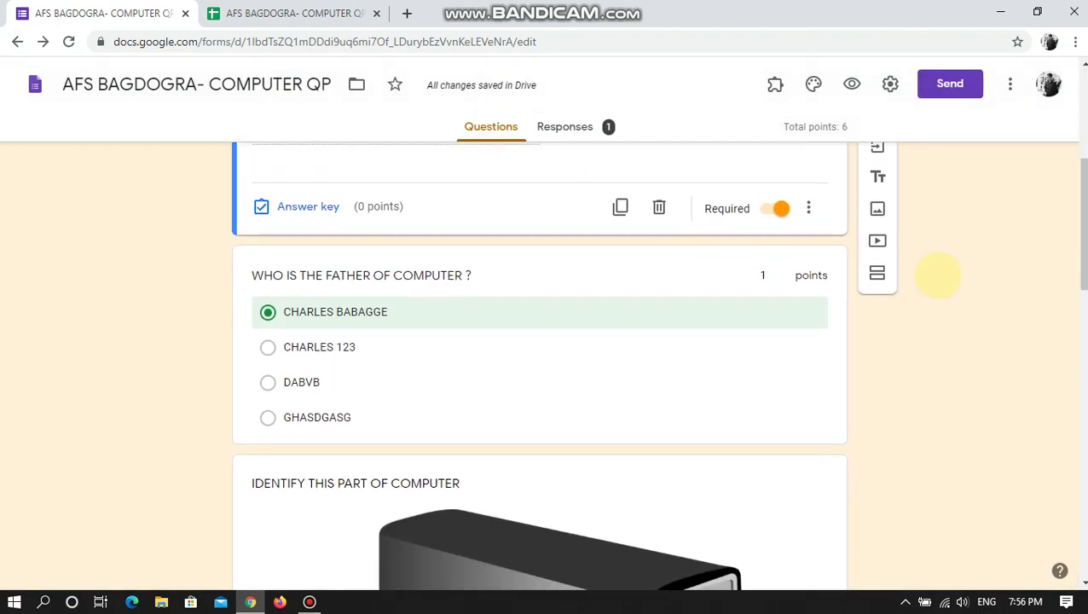
{"action": "scroll", "coordinate": [940, 279], "scroll_direction": "up", "scroll_amount": 7}
{"action": "scroll", "coordinate": [938, 279], "scroll_direction": "up", "scroll_amount": 8}
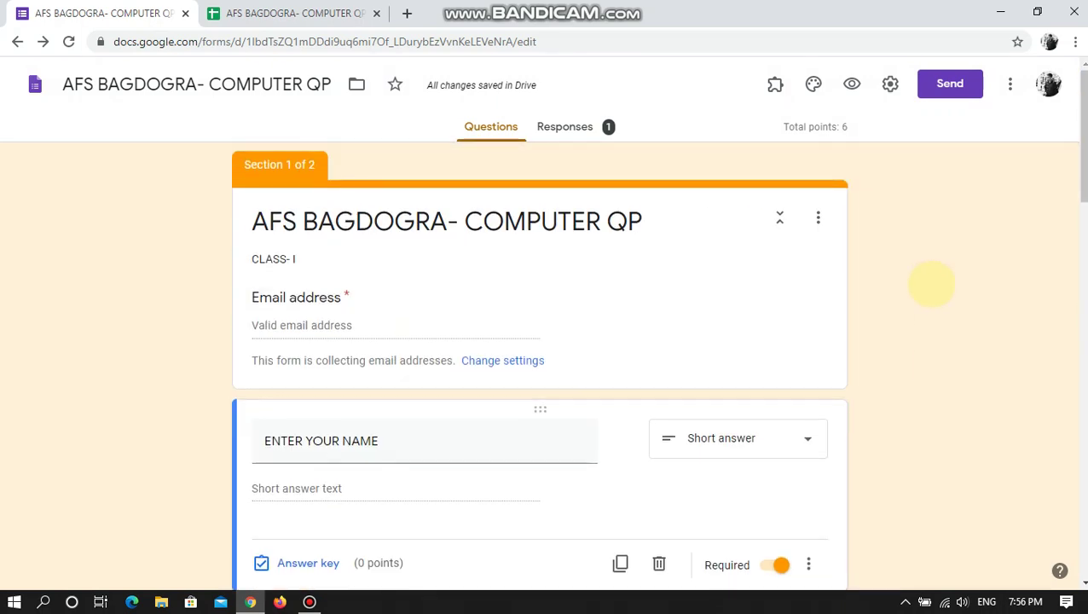
{"action": "triple_click", "coordinate": [528, 222]}
- Deselect the form title
{"action": "left_click", "coordinate": [645, 331]}
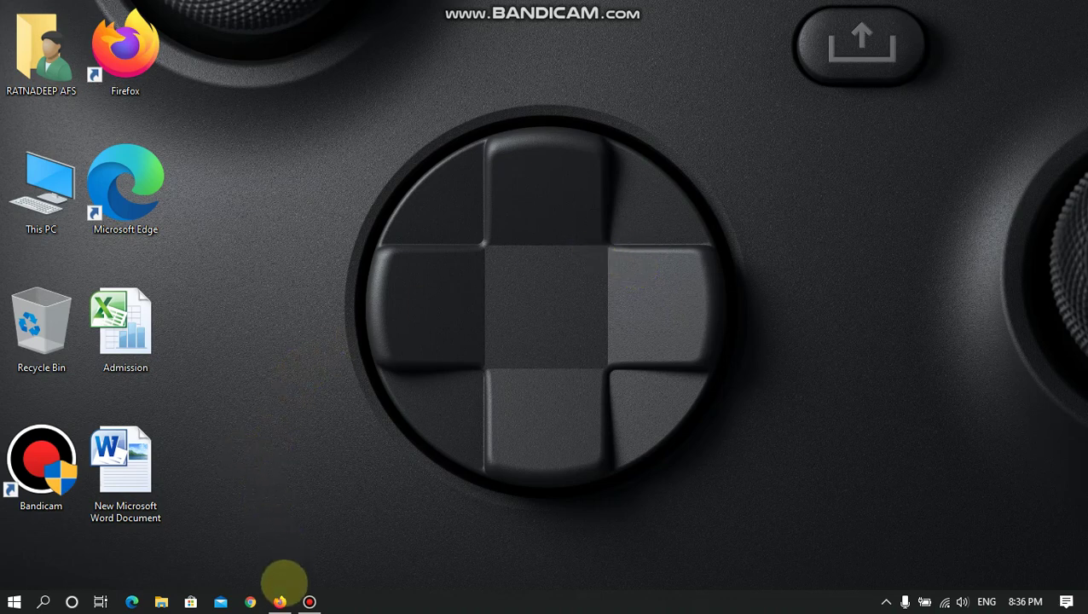
- Restore the Firefox window showing the ATTENDANCE form in the Google Forms editor
{"action": "left_click", "coordinate": [280, 602]}
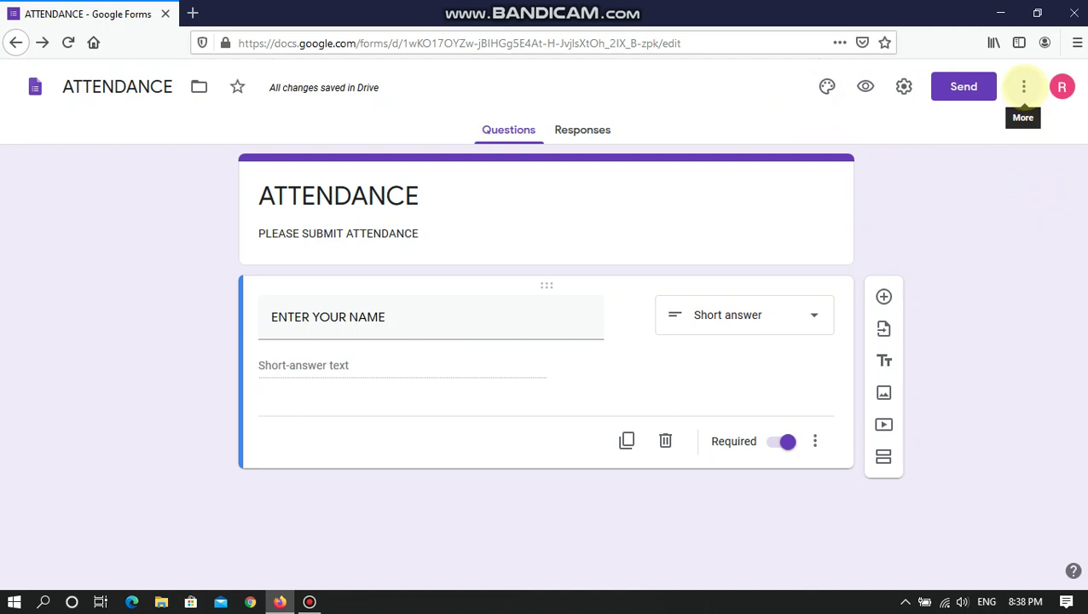
- Open the Add-ons marketplace from the form's More menu to list Forms-compatible apps
{"action": "left_click", "coordinate": [1023, 86]}
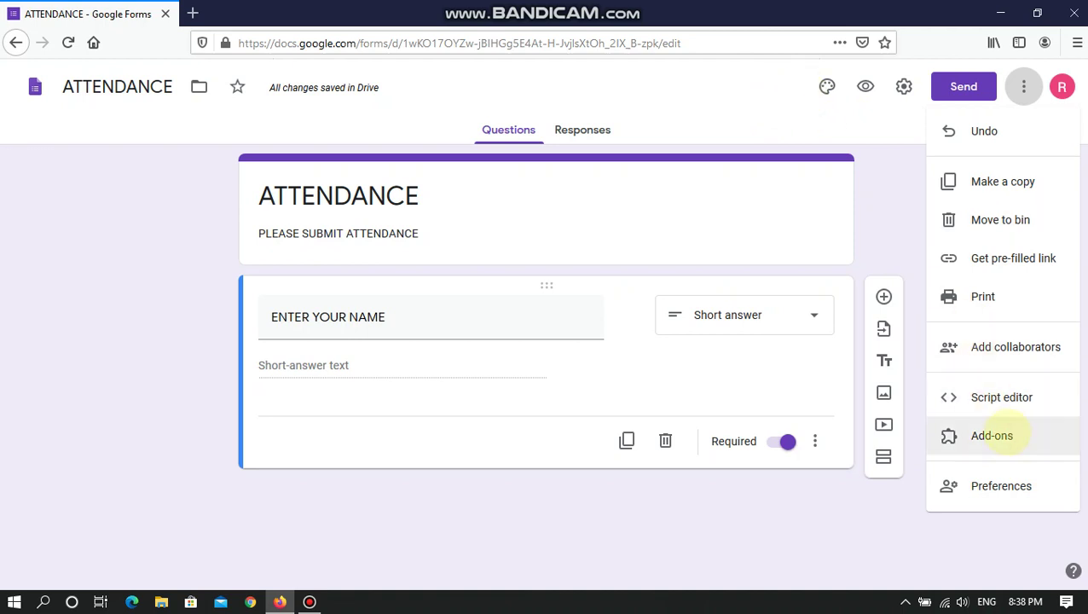
{"action": "left_click", "coordinate": [991, 435]}
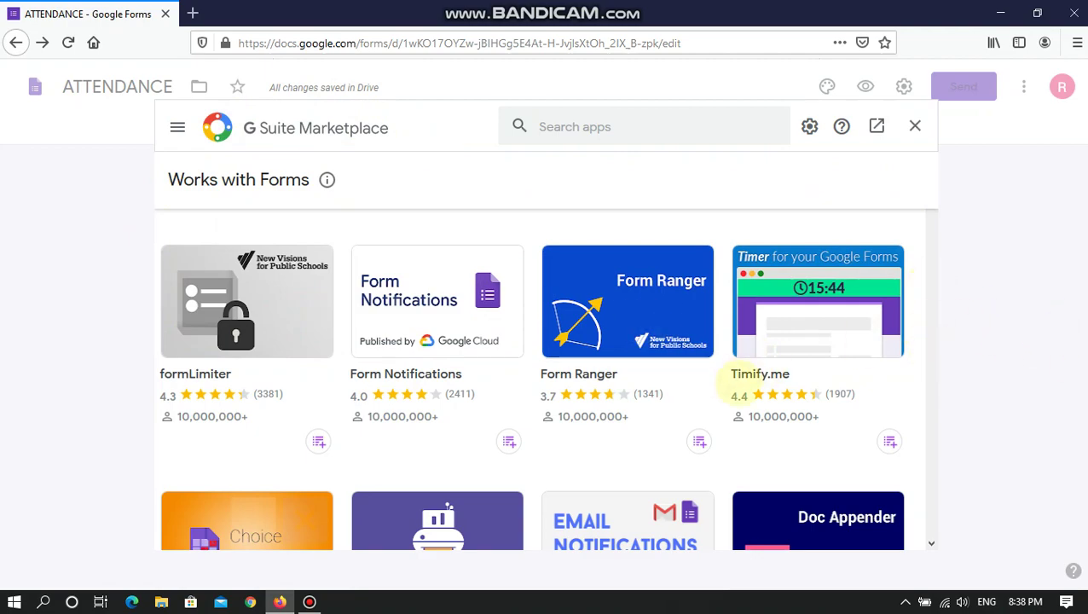
{"action": "scroll", "coordinate": [699, 410], "scroll_direction": "down", "scroll_amount": 4}
{"action": "scroll", "coordinate": [694, 400], "scroll_direction": "down", "scroll_amount": 15}
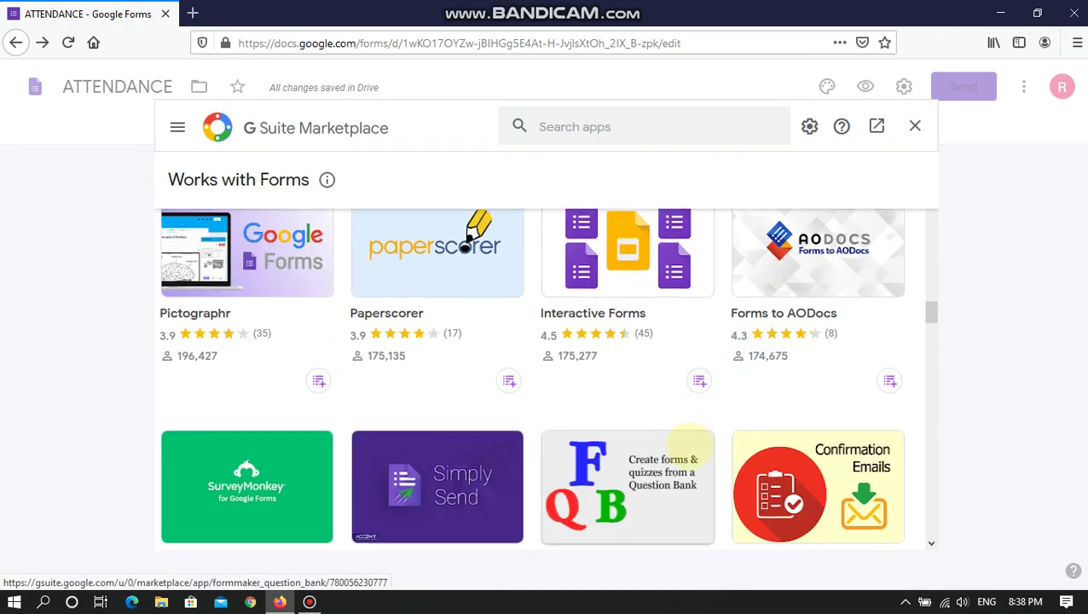
{"action": "scroll", "coordinate": [673, 426], "scroll_direction": "up", "scroll_amount": 10}
{"action": "scroll", "coordinate": [686, 430], "scroll_direction": "up", "scroll_amount": 6}
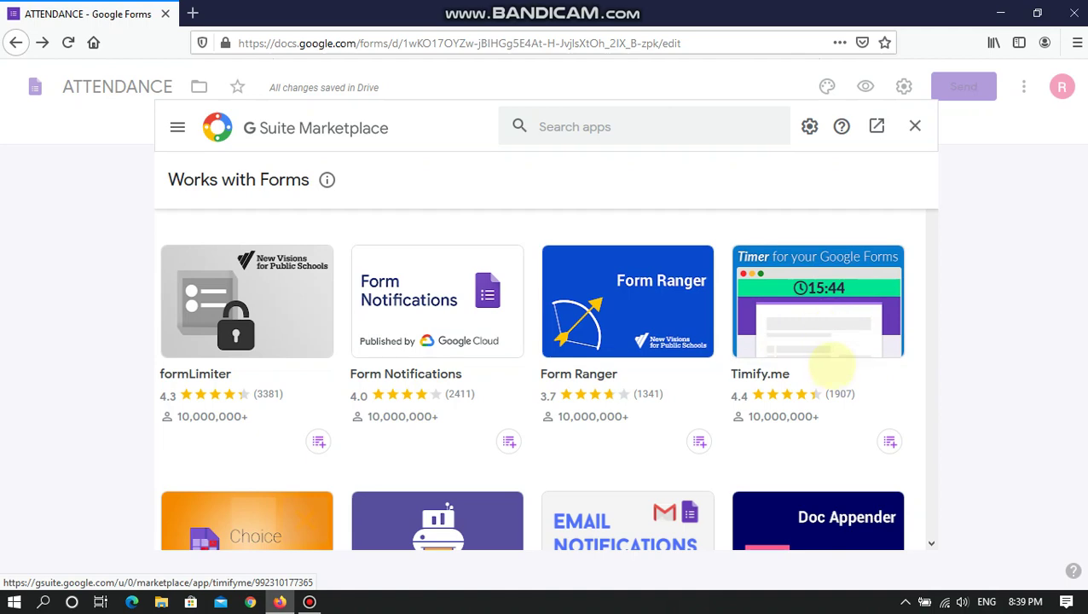
{"action": "scroll", "coordinate": [831, 365], "scroll_direction": "down", "scroll_amount": 5}
{"action": "scroll", "coordinate": [833, 365], "scroll_direction": "down", "scroll_amount": 3}
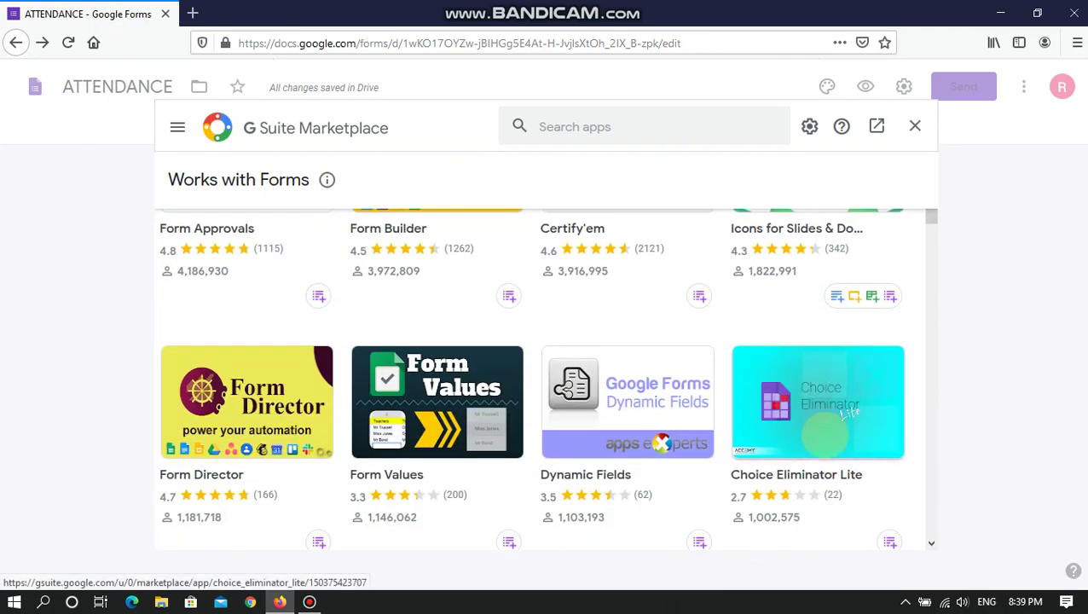
{"action": "scroll", "coordinate": [759, 449], "scroll_direction": "down", "scroll_amount": 2}
{"action": "scroll", "coordinate": [759, 449], "scroll_direction": "down", "scroll_amount": 1}
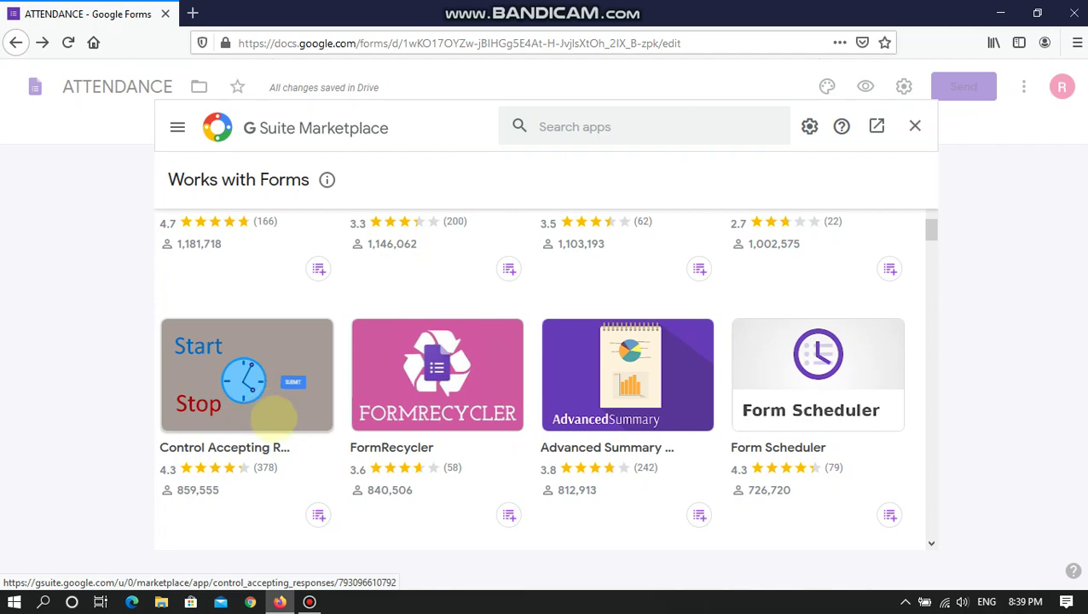
{"action": "scroll", "coordinate": [264, 416], "scroll_direction": "up", "scroll_amount": 3}
{"action": "scroll", "coordinate": [266, 439], "scroll_direction": "up", "scroll_amount": 5}
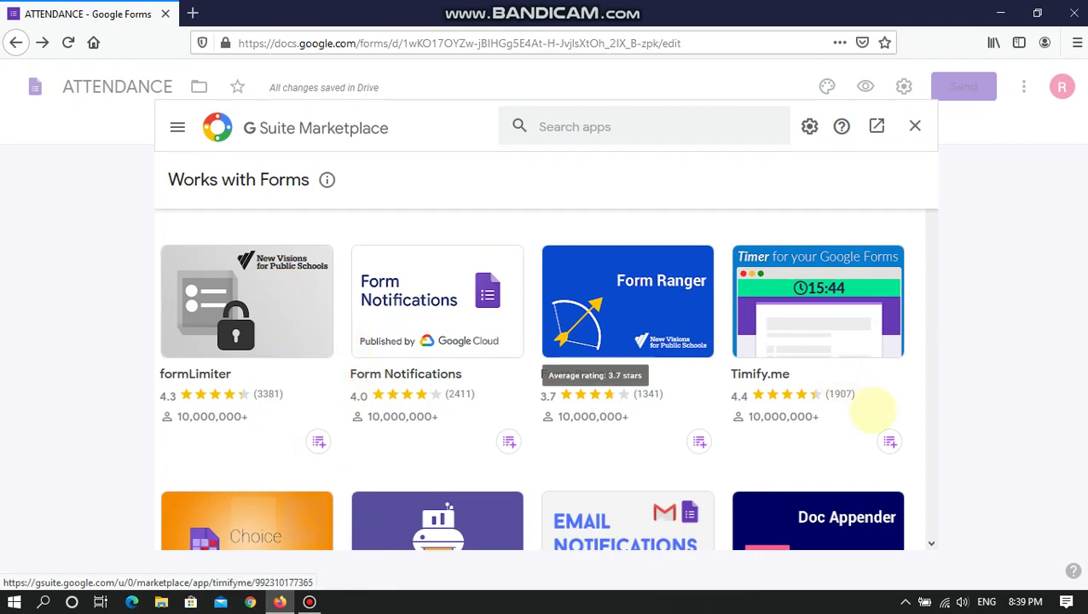
{"action": "scroll", "coordinate": [879, 418], "scroll_direction": "down", "scroll_amount": 3}
{"action": "scroll", "coordinate": [583, 443], "scroll_direction": "up", "scroll_amount": 2}
{"action": "scroll", "coordinate": [271, 482], "scroll_direction": "down", "scroll_amount": 15}
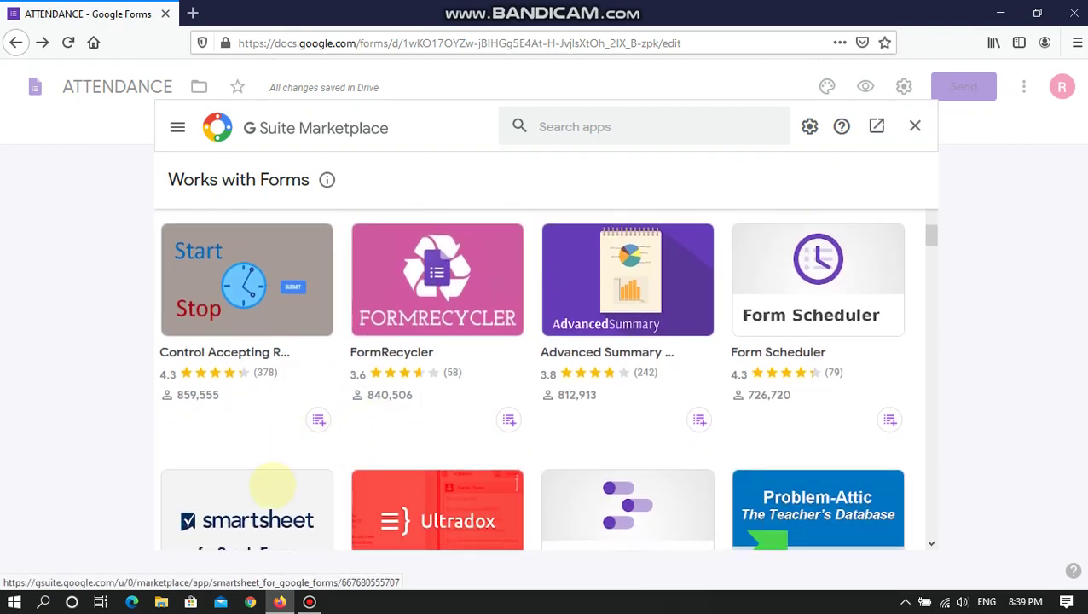
{"action": "scroll", "coordinate": [276, 476], "scroll_direction": "down", "scroll_amount": 8}
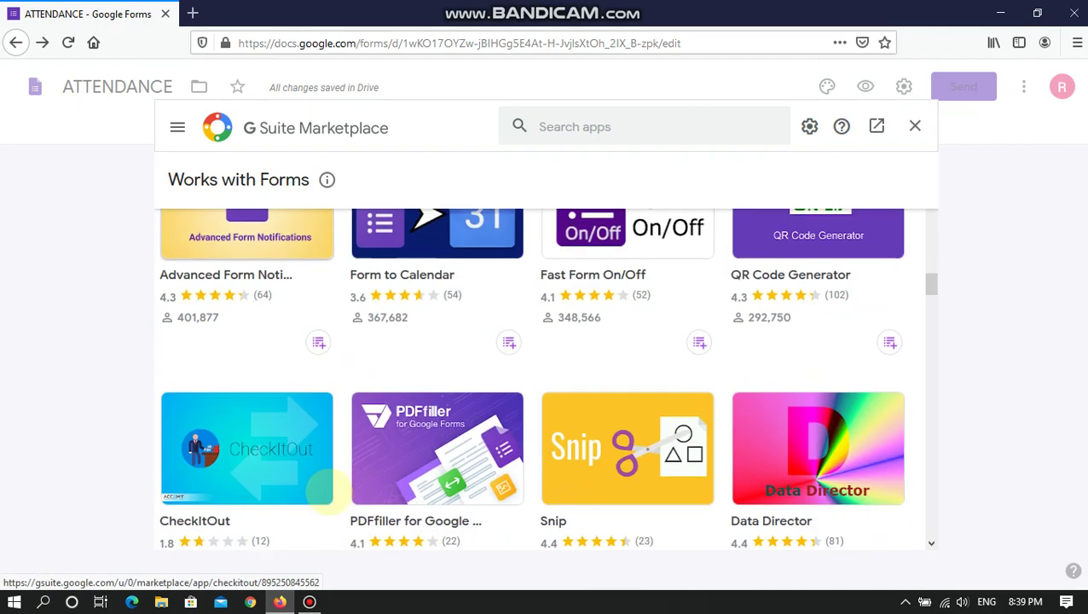
{"action": "scroll", "coordinate": [426, 426], "scroll_direction": "down", "scroll_amount": 3}
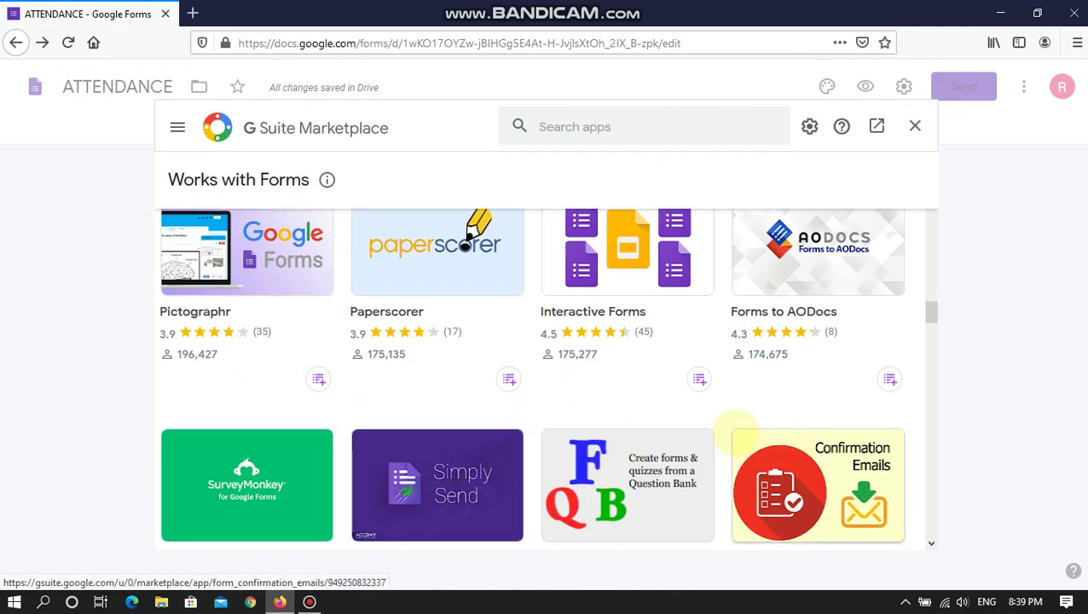
{"action": "scroll", "coordinate": [699, 442], "scroll_direction": "down", "scroll_amount": 3}
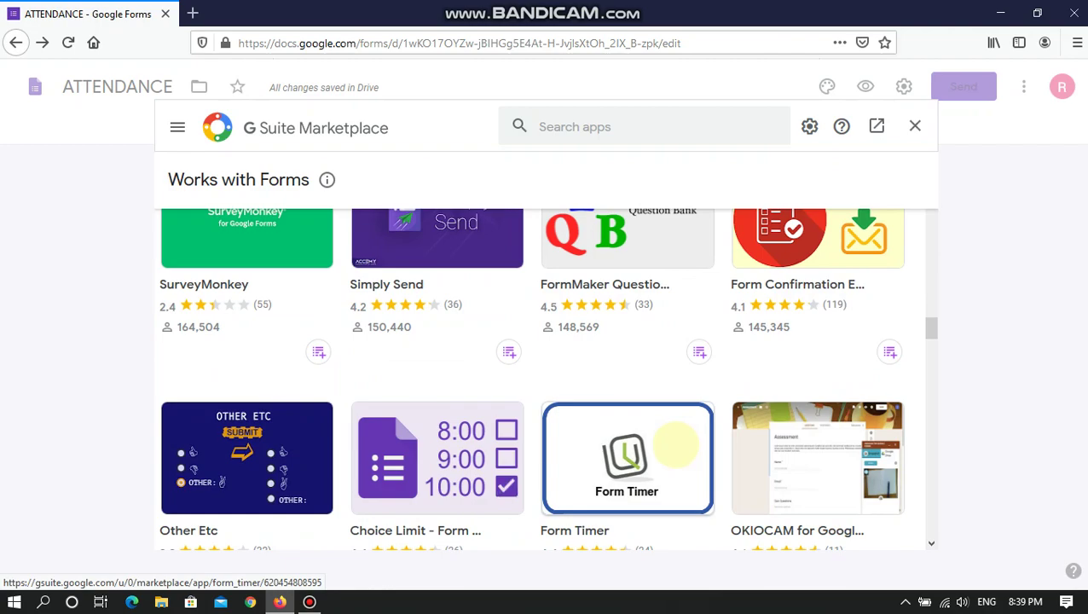
{"action": "scroll", "coordinate": [678, 444], "scroll_direction": "up", "scroll_amount": 5}
{"action": "scroll", "coordinate": [680, 439], "scroll_direction": "down", "scroll_amount": 15}
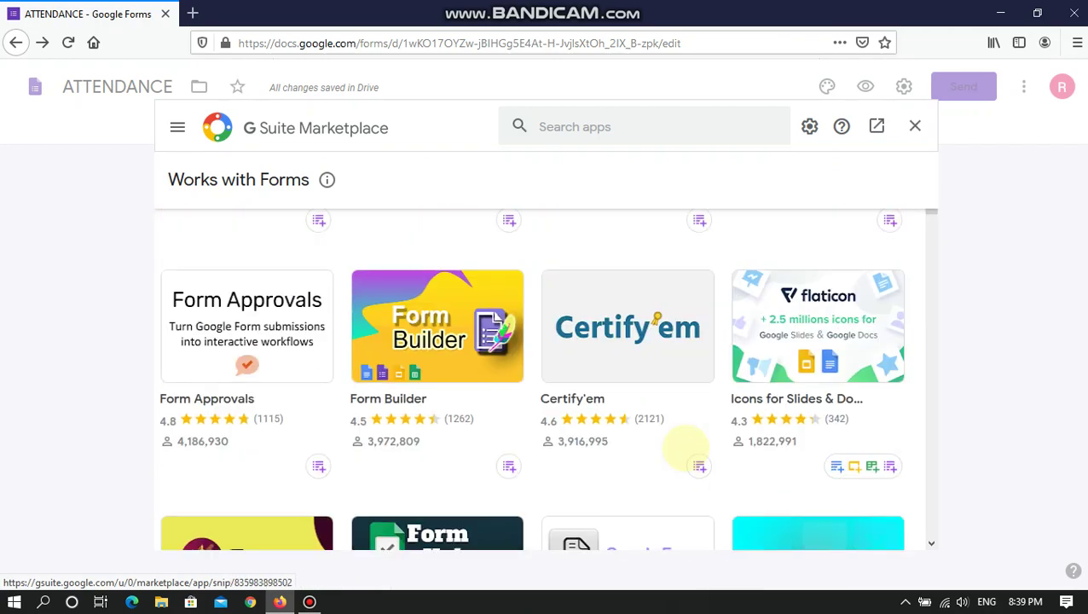
{"action": "scroll", "coordinate": [691, 449], "scroll_direction": "up", "scroll_amount": 3}
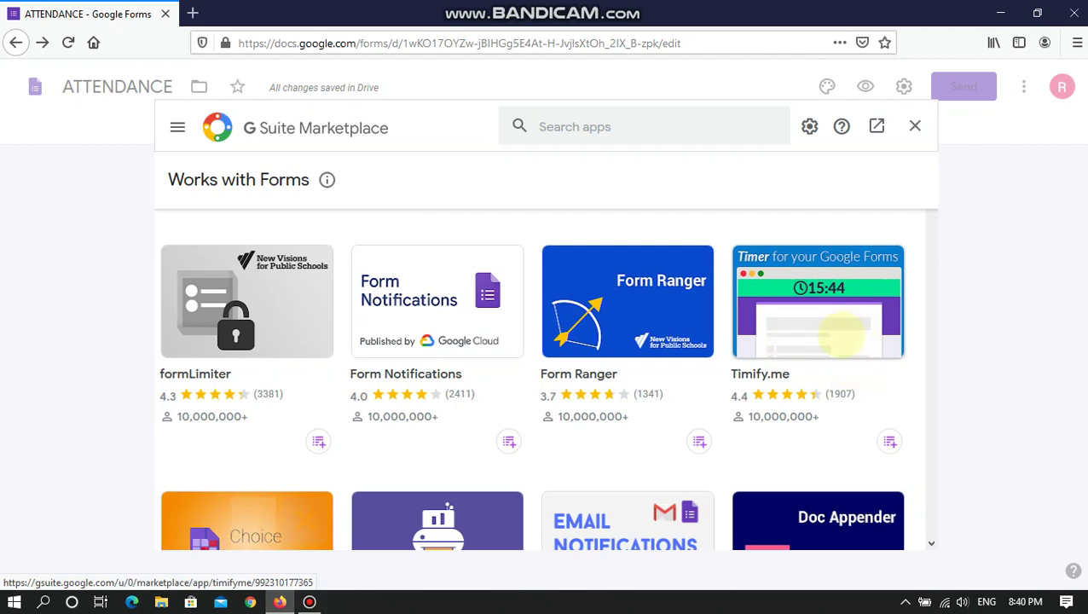
- Open the Timify.me listing and browse its timer, identity-tracking and branding screenshots
{"action": "left_click", "coordinate": [839, 334]}
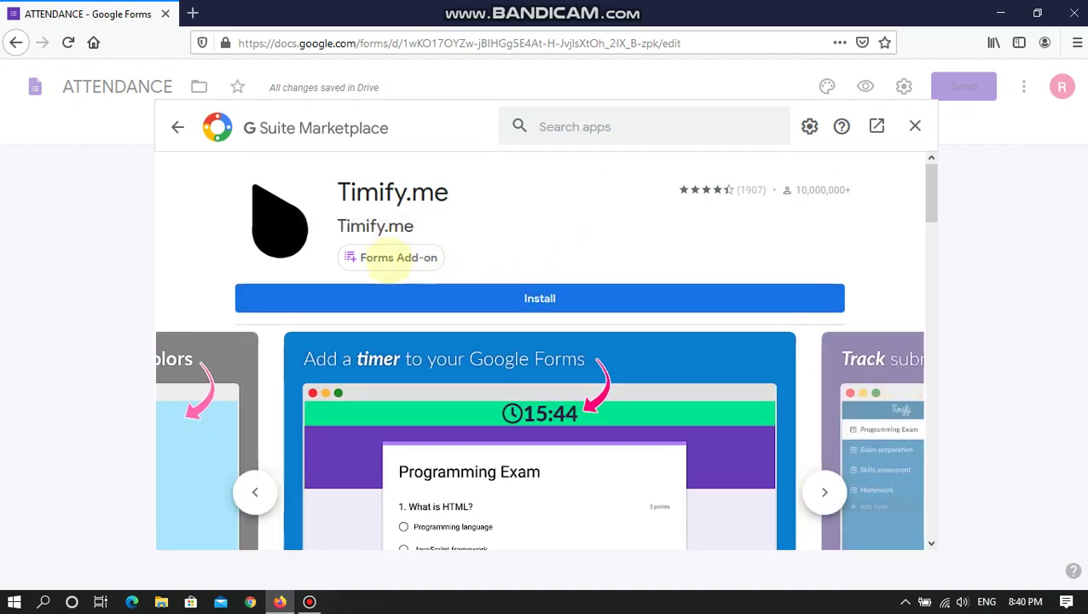
{"action": "scroll", "coordinate": [520, 495], "scroll_direction": "down", "scroll_amount": 1}
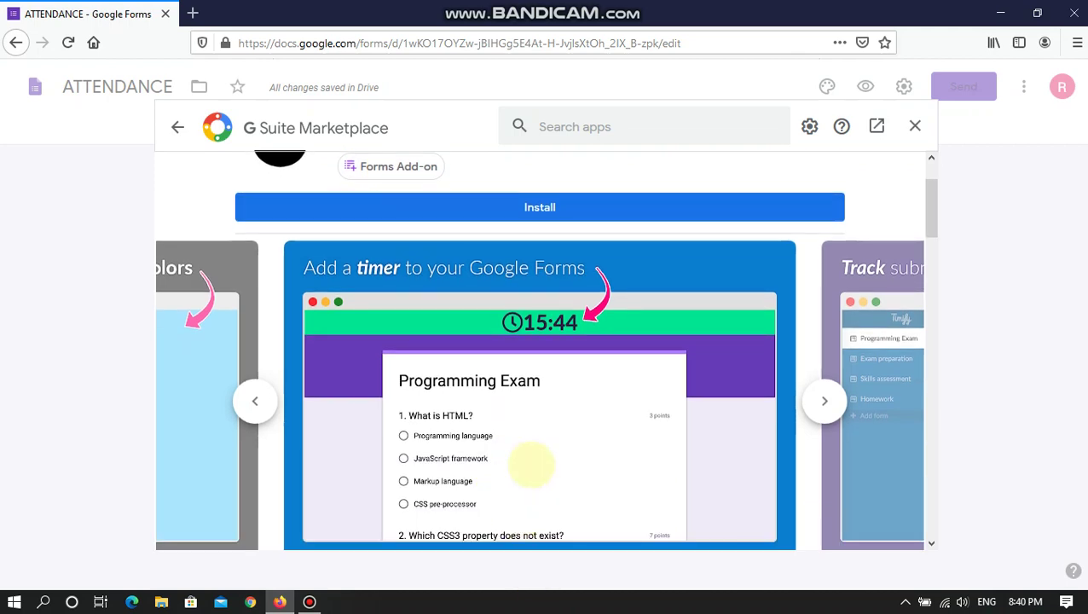
{"action": "left_click", "coordinate": [254, 400]}
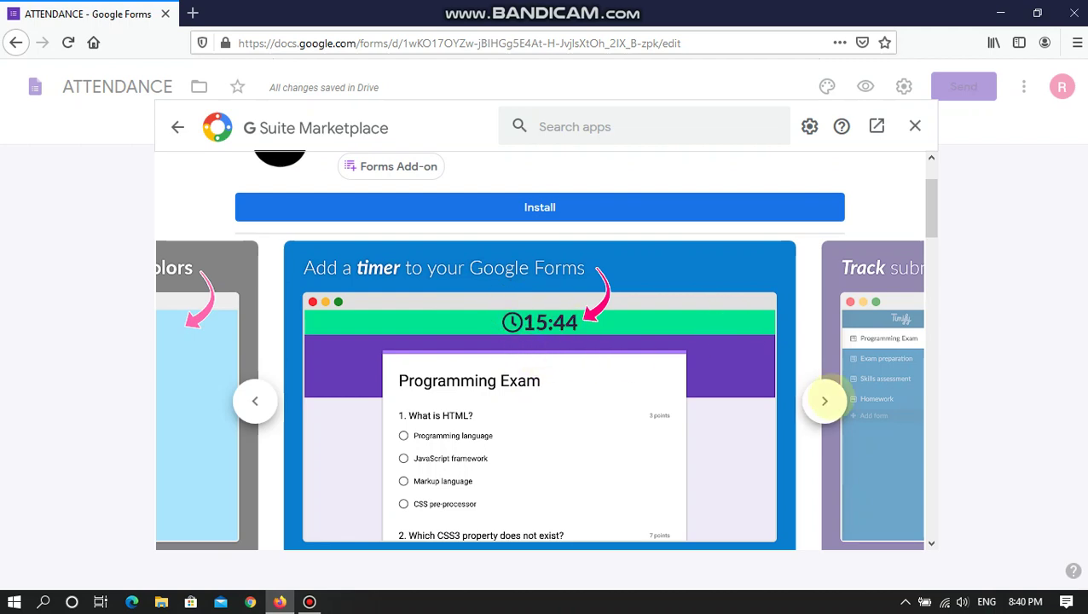
{"action": "left_click", "coordinate": [825, 401]}
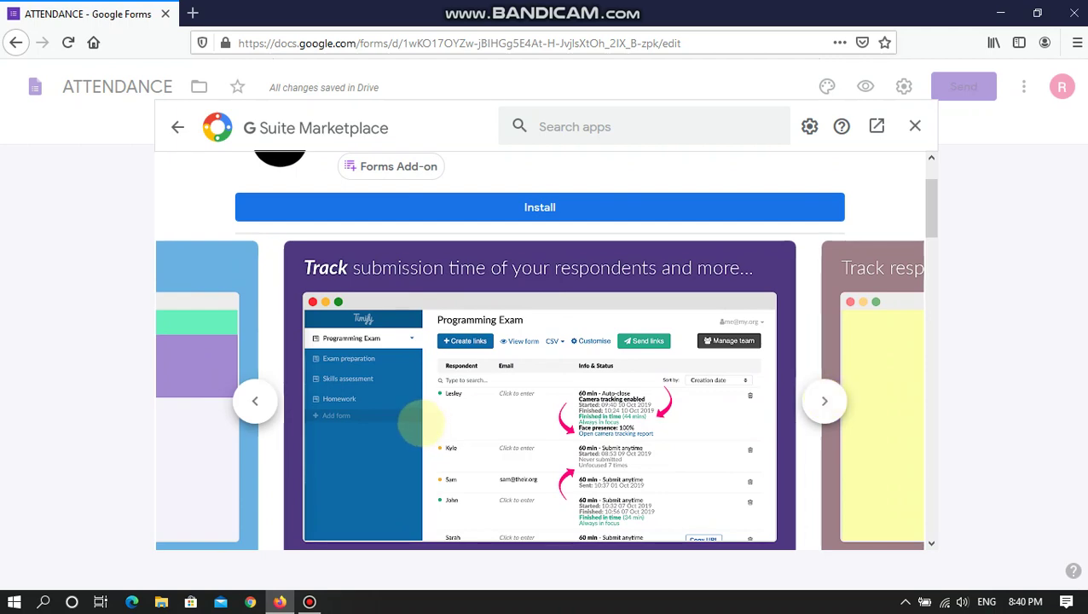
{"action": "left_click", "coordinate": [825, 400]}
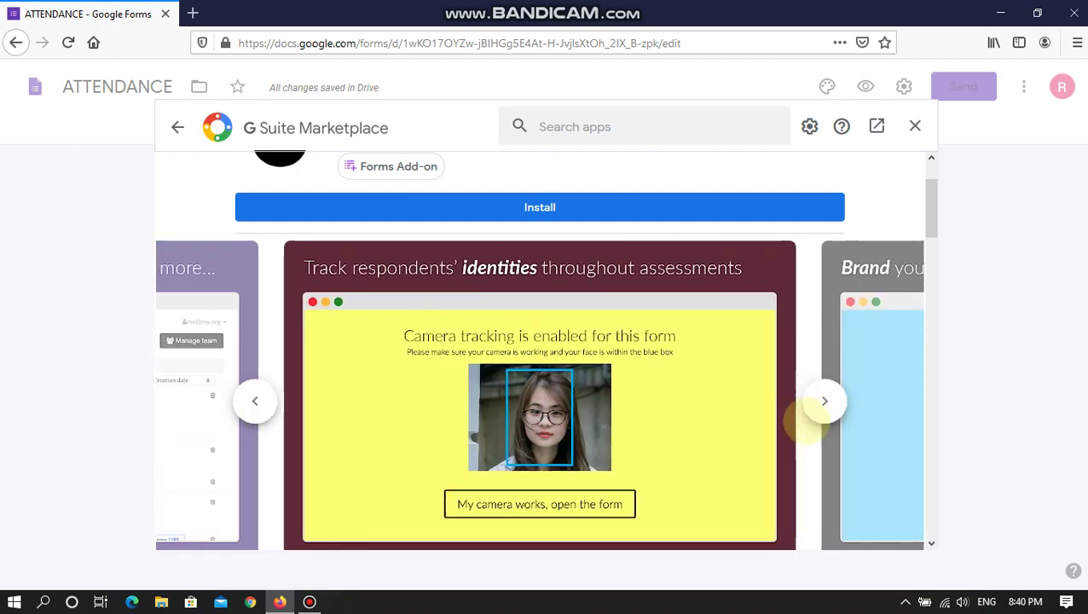
{"action": "left_click", "coordinate": [824, 401]}
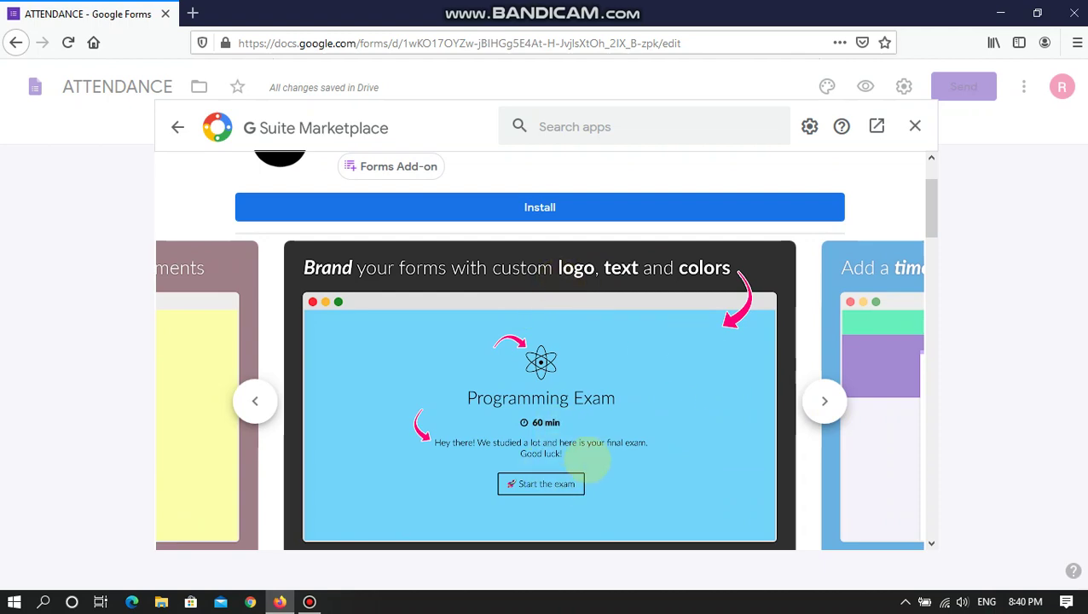
{"action": "scroll", "coordinate": [597, 276], "scroll_direction": "down", "scroll_amount": 2}
{"action": "scroll", "coordinate": [584, 184], "scroll_direction": "up", "scroll_amount": 4}
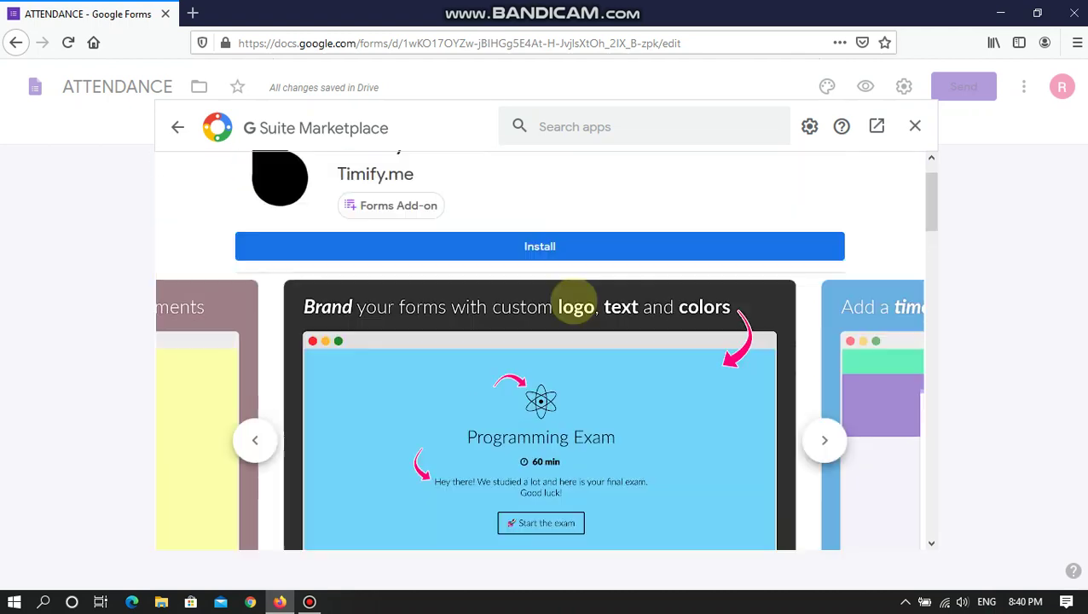
{"action": "scroll", "coordinate": [560, 308], "scroll_direction": "down", "scroll_amount": 4}
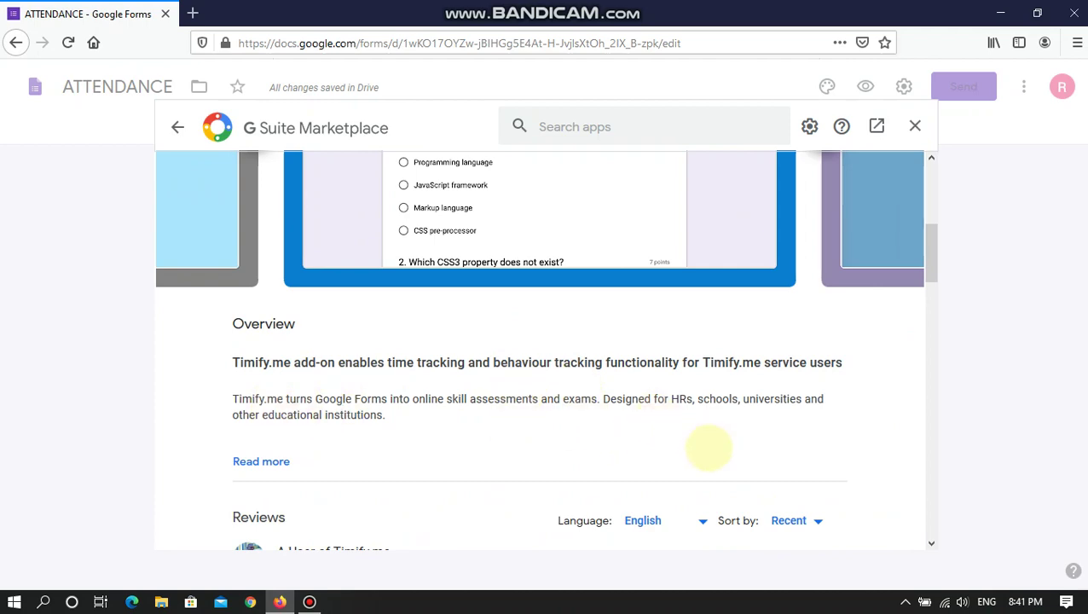
{"action": "scroll", "coordinate": [707, 447], "scroll_direction": "up", "scroll_amount": 5}
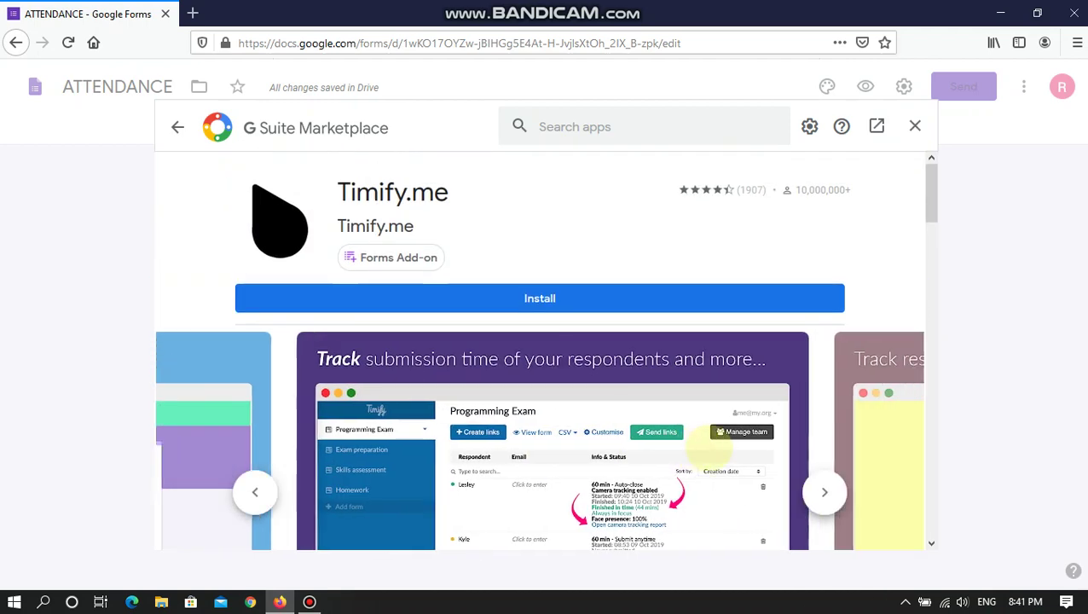
- Start the Timify.me installation and sign in with the Google account
{"action": "left_click", "coordinate": [543, 294]}
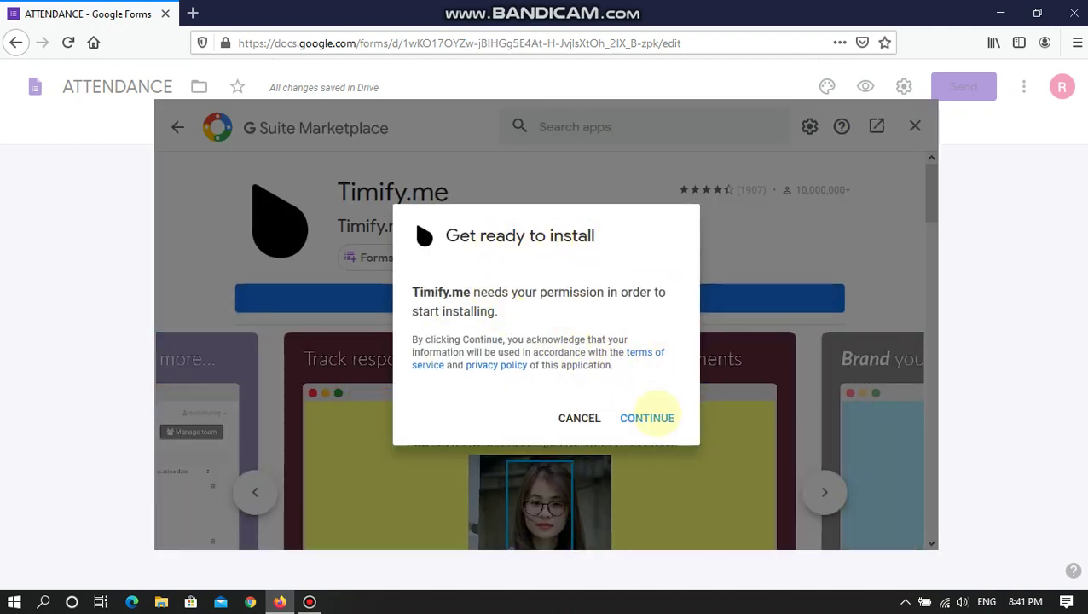
{"action": "left_click", "coordinate": [647, 417]}
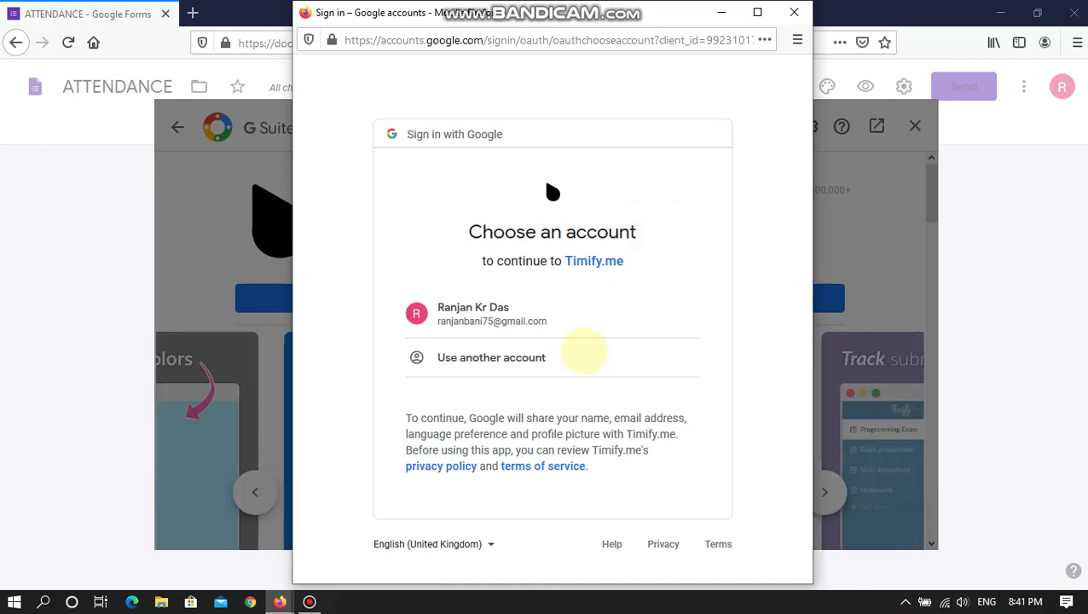
{"action": "left_click", "coordinate": [525, 317]}
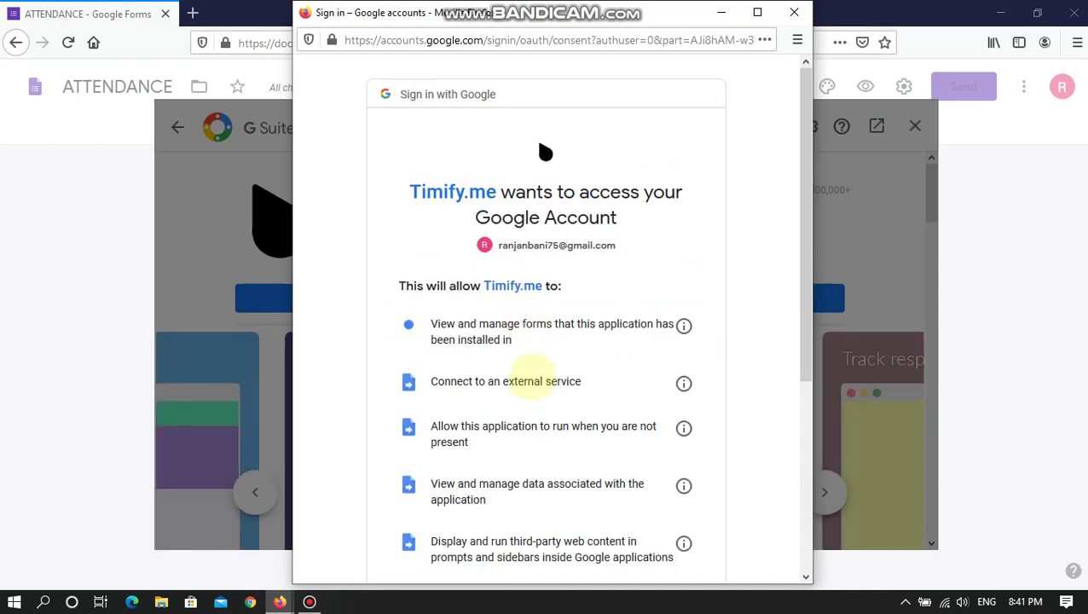
- Review the requested permissions and allow Timify.me access to the account
{"action": "scroll", "coordinate": [520, 369], "scroll_direction": "down", "scroll_amount": 3}
{"action": "scroll", "coordinate": [528, 371], "scroll_direction": "up", "scroll_amount": 1}
{"action": "scroll", "coordinate": [533, 371], "scroll_direction": "up", "scroll_amount": 2}
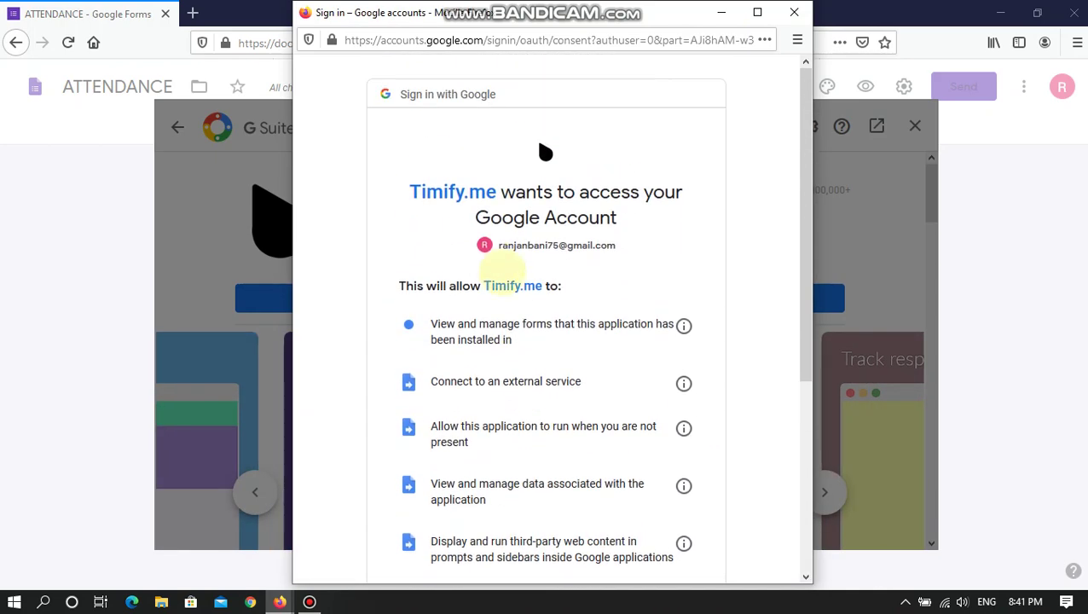
{"action": "scroll", "coordinate": [539, 329], "scroll_direction": "down", "scroll_amount": 1}
{"action": "scroll", "coordinate": [537, 307], "scroll_direction": "down", "scroll_amount": 1}
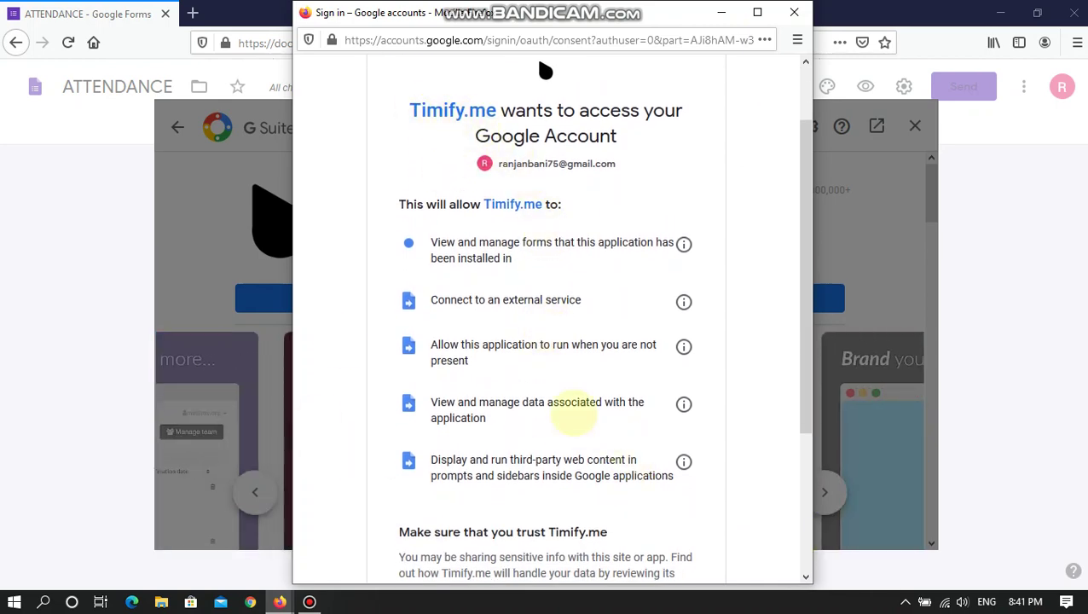
{"action": "scroll", "coordinate": [631, 418], "scroll_direction": "down", "scroll_amount": 4}
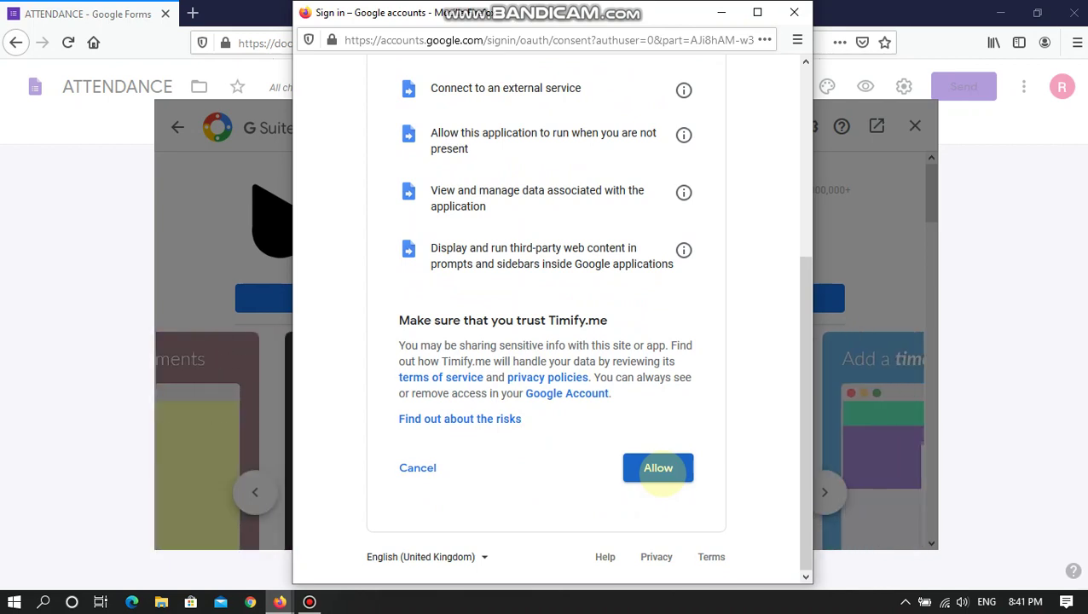
{"action": "left_click", "coordinate": [658, 468]}
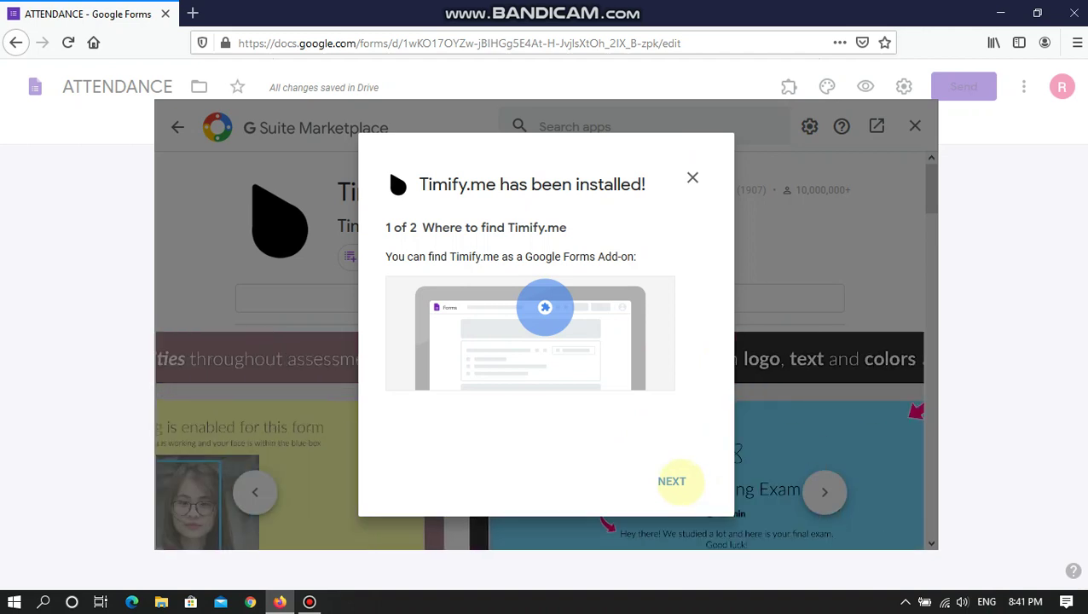
- Advance the 'Timify.me has been installed!' notice to step 2 of 2 on additional setup
{"action": "left_click", "coordinate": [672, 481]}
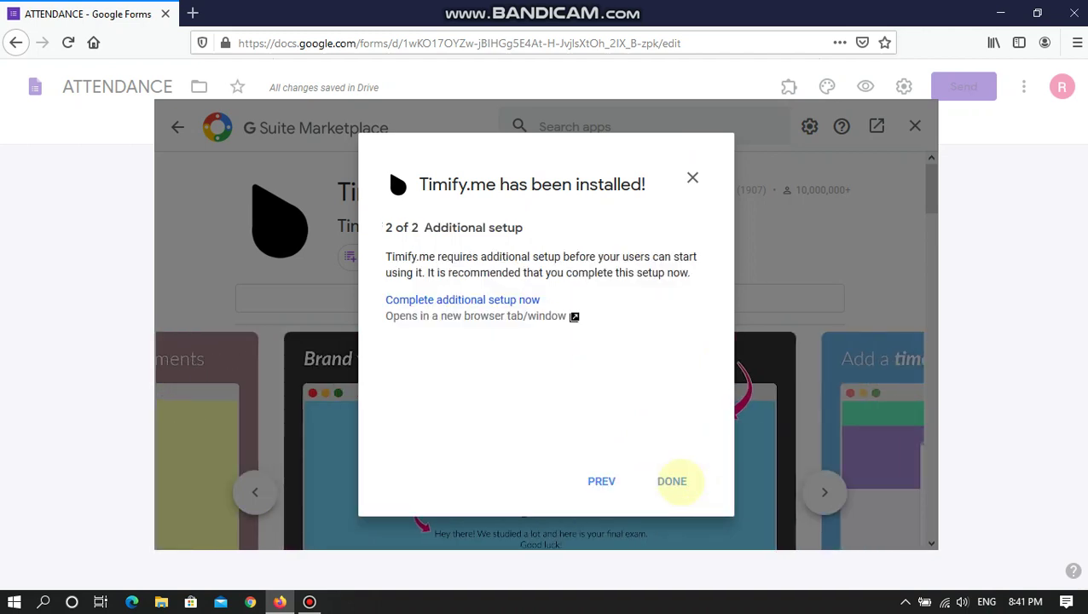
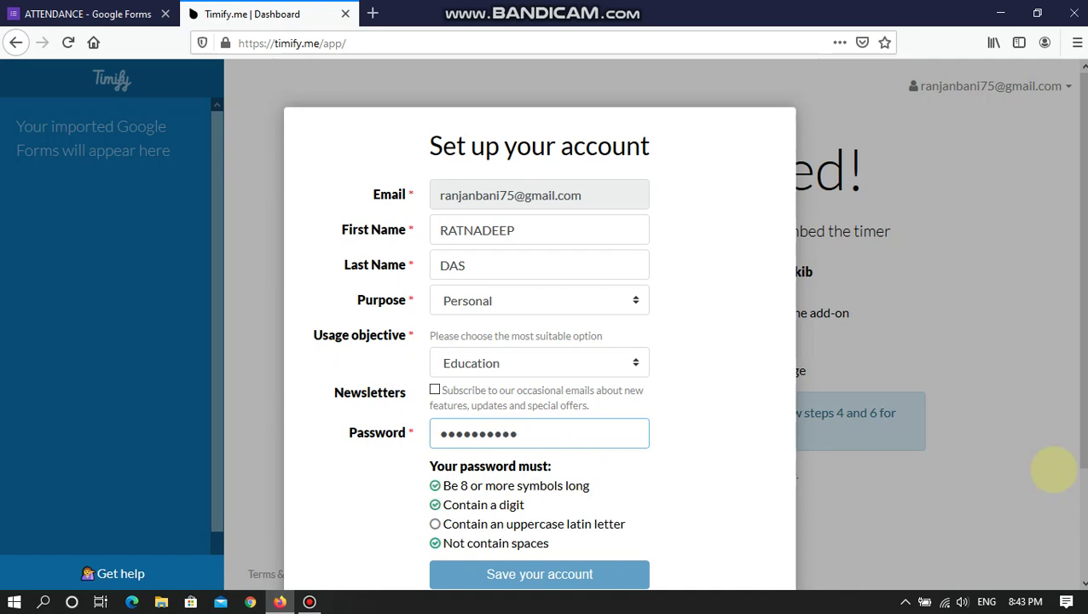
- Complete the password with an uppercase R, save the account without storing the login, and select the Secure Token
{"action": "scroll", "coordinate": [593, 516], "scroll_direction": "down", "scroll_amount": 3}
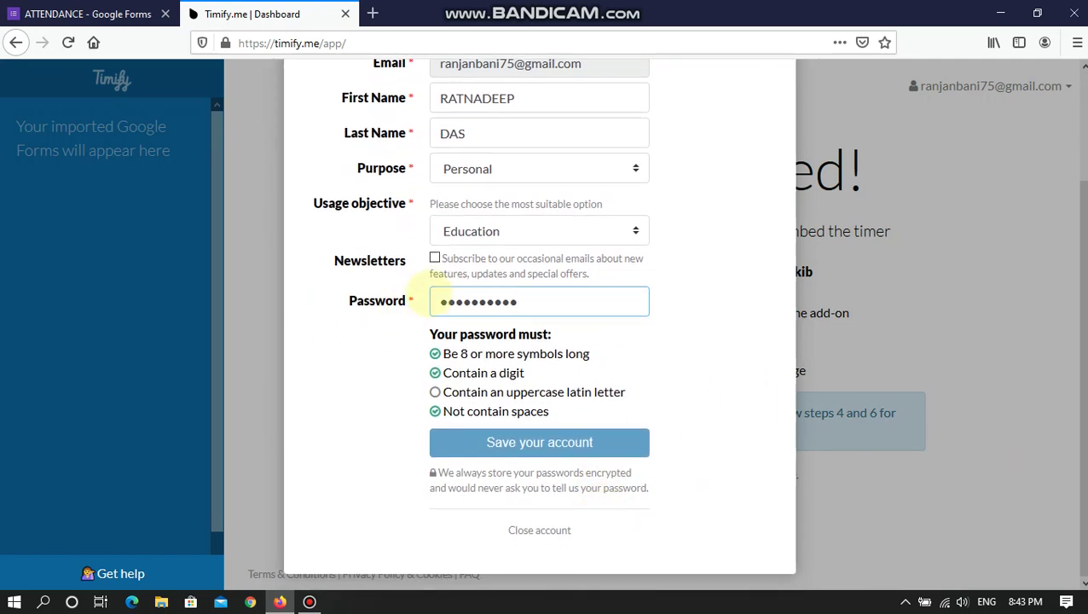
{"action": "type", "text": "R"}
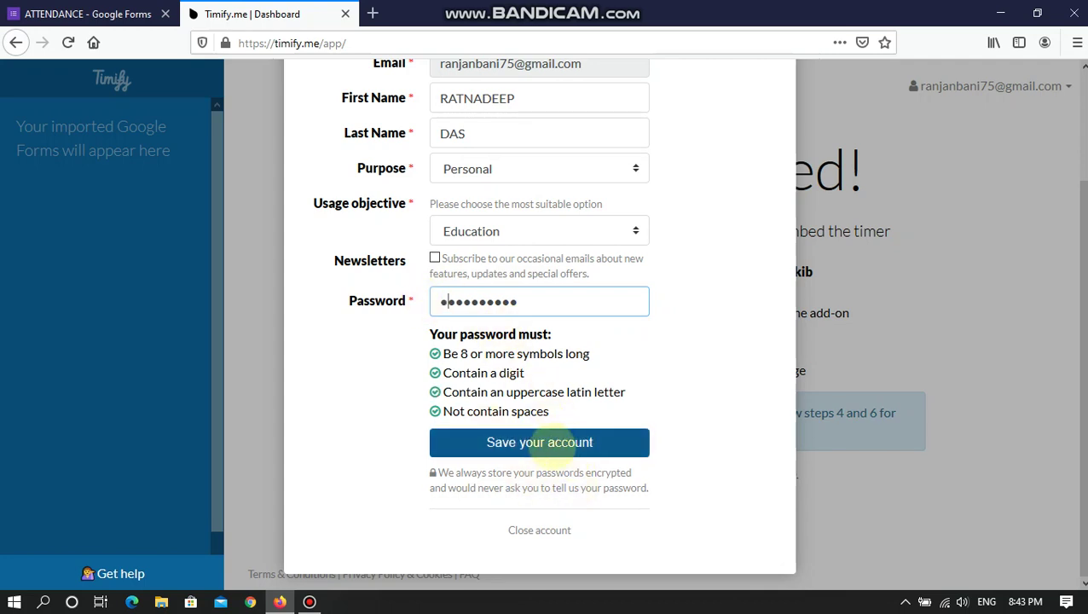
{"action": "left_click", "coordinate": [539, 442]}
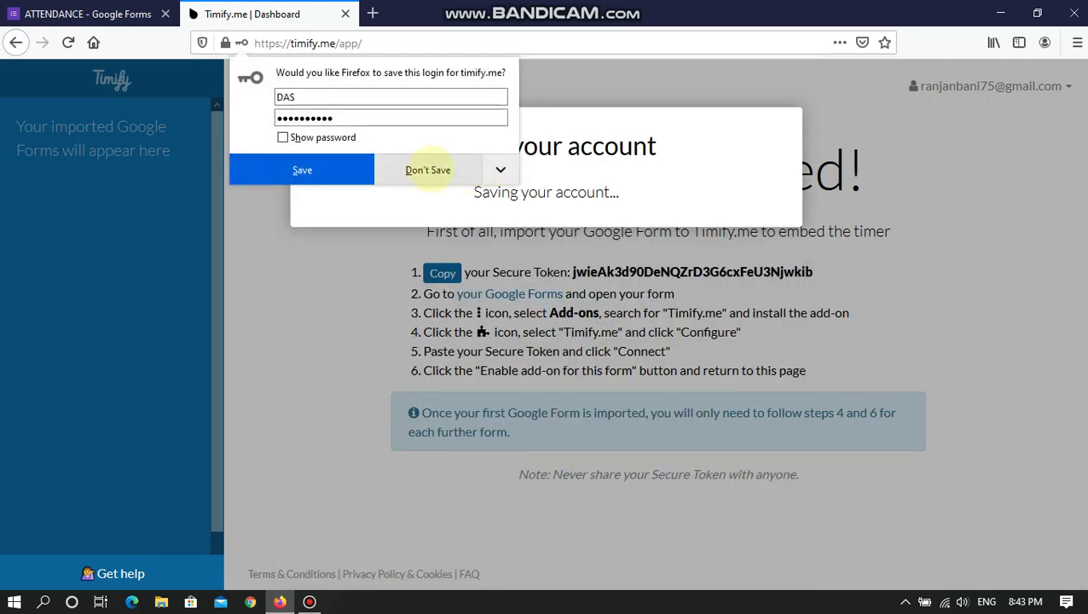
{"action": "left_click", "coordinate": [428, 171]}
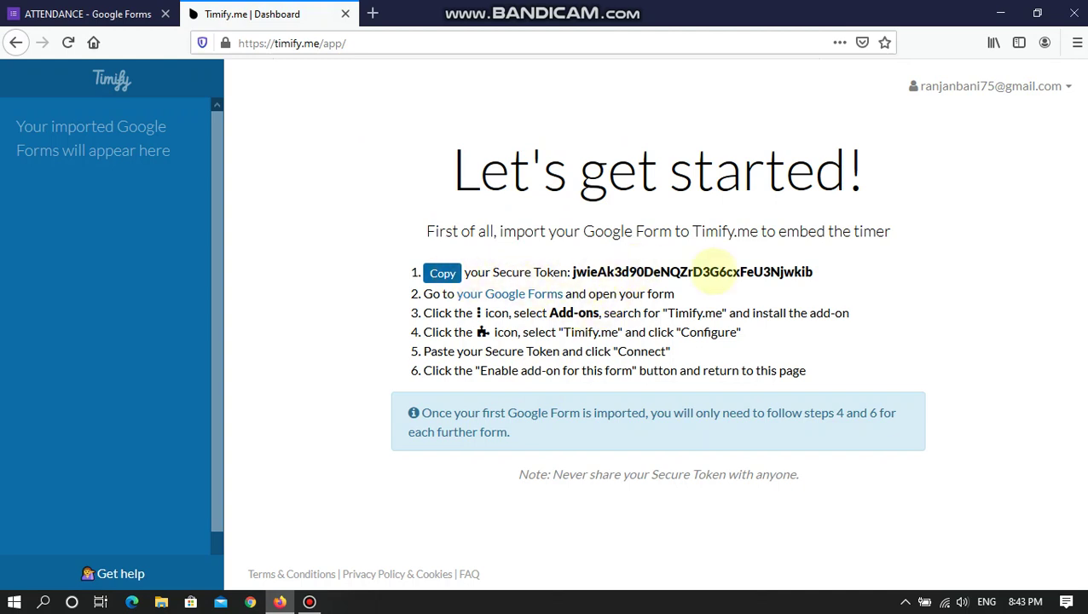
{"action": "left_click_drag", "start_coordinate": [810, 272], "coordinate": [567, 271]}
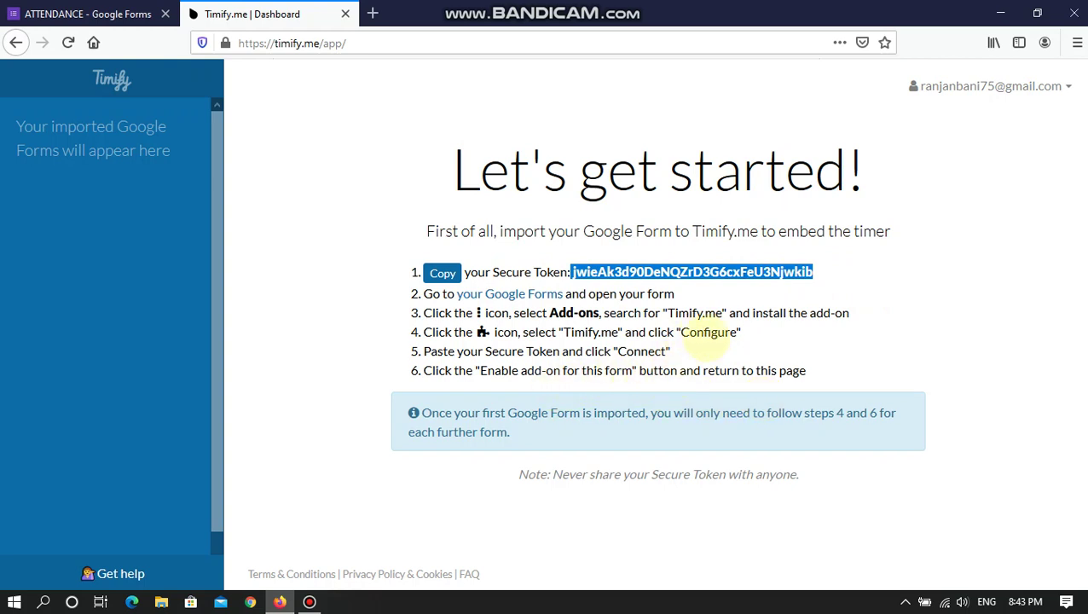
- Return to the ATTENDANCE form, dismiss the install confirmation, close the Marketplace, and check the add-ons list
{"action": "left_click", "coordinate": [47, 14]}
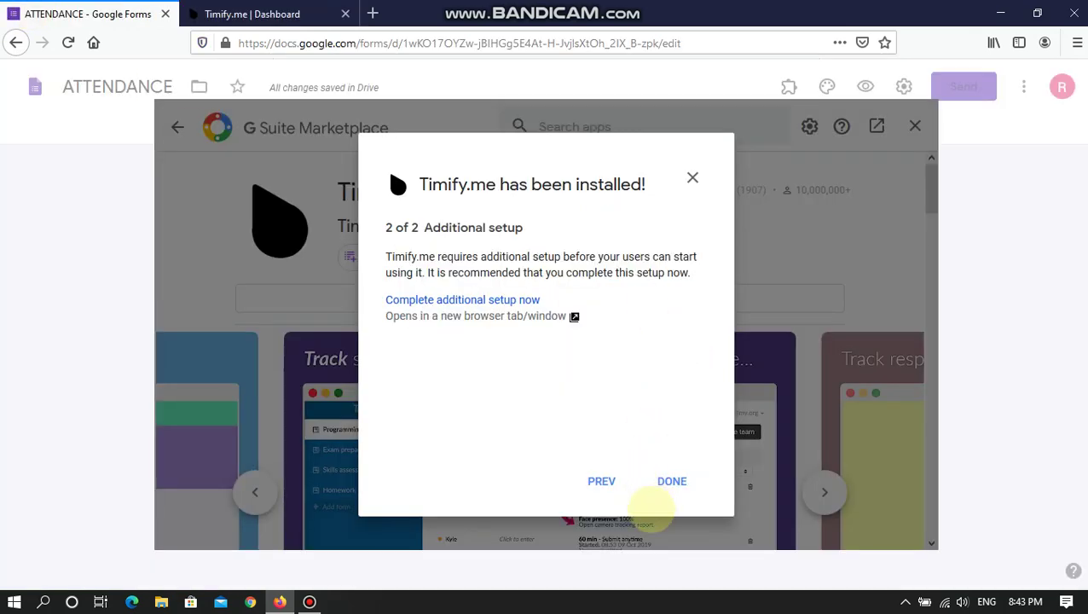
{"action": "left_click", "coordinate": [673, 481]}
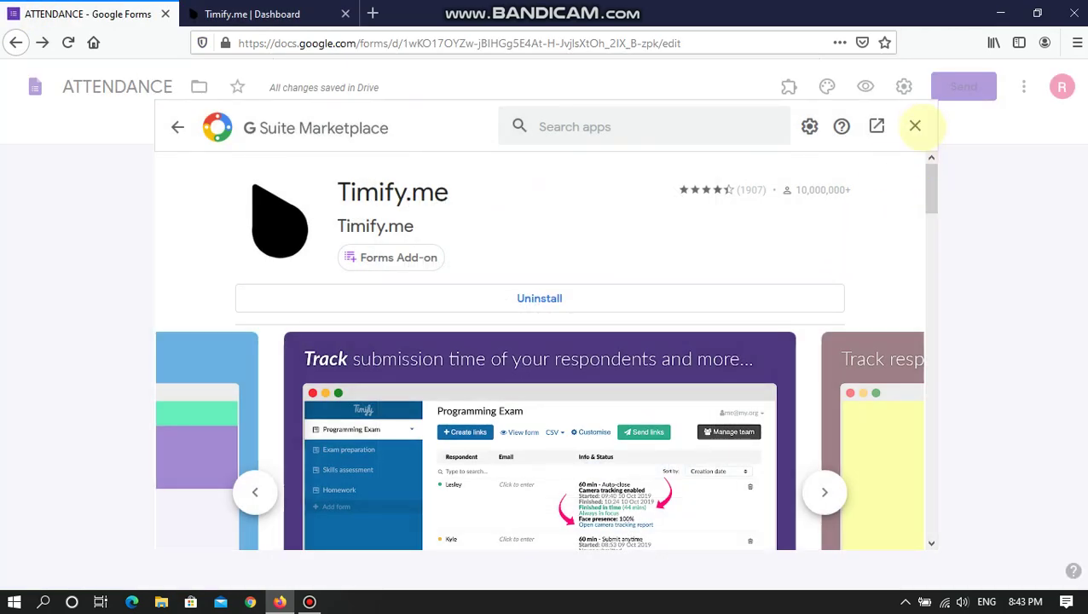
{"action": "left_click", "coordinate": [915, 126]}
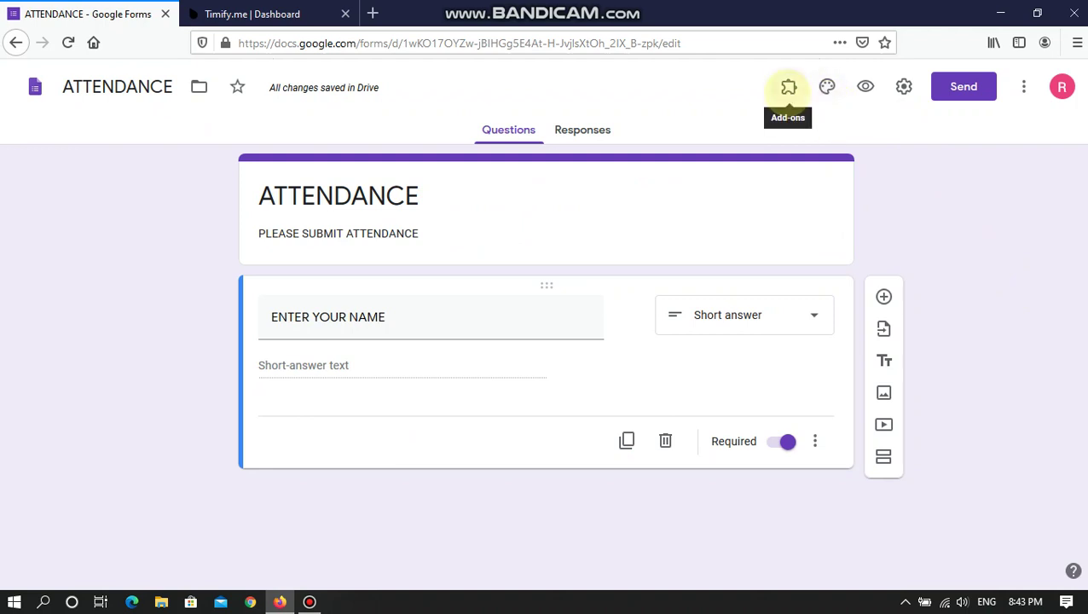
{"action": "left_click", "coordinate": [787, 86]}
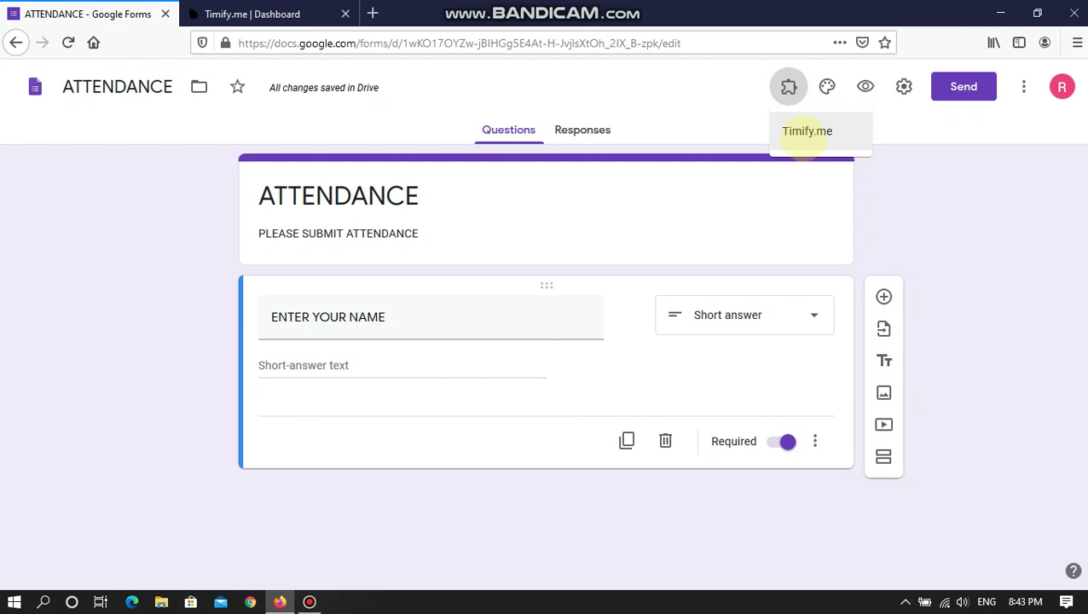
{"action": "left_click", "coordinate": [803, 135]}
- Review the Configure step in the Timify.me dashboard instructions
{"action": "left_click", "coordinate": [249, 13]}
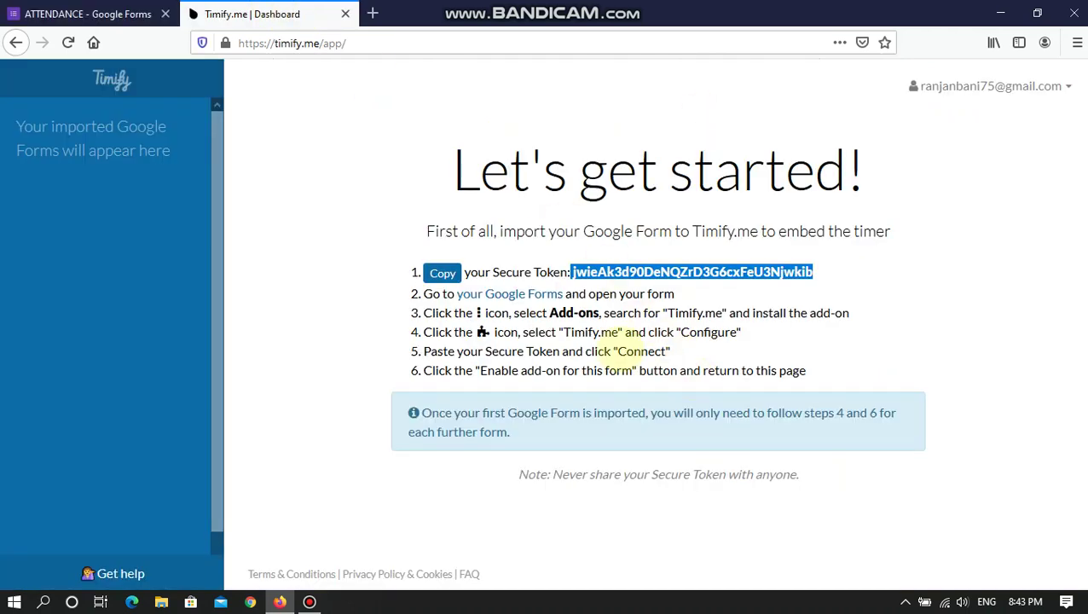
{"action": "left_click", "coordinate": [545, 348]}
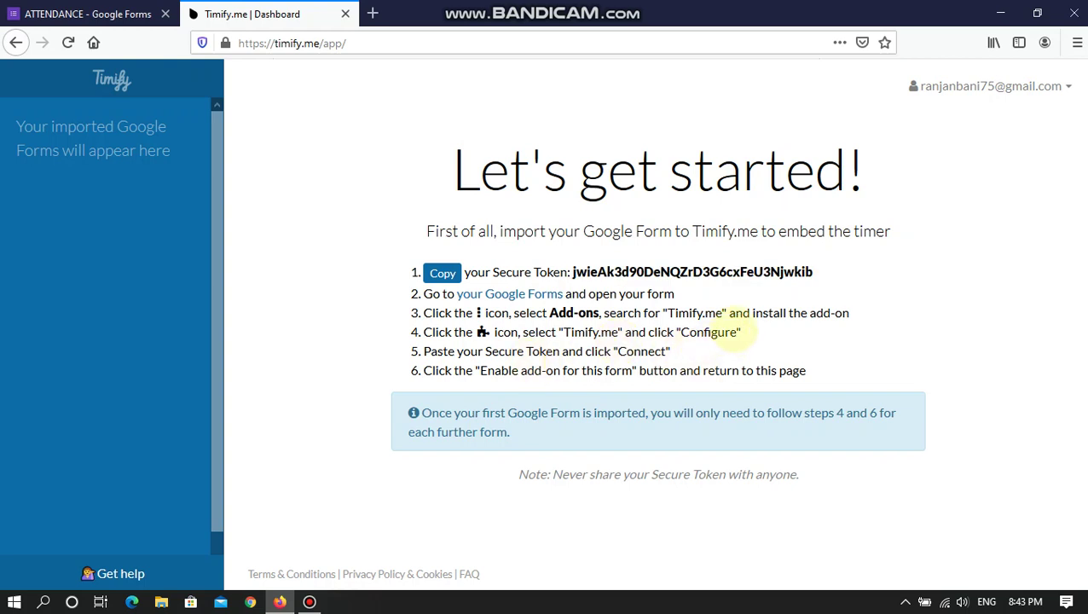
{"action": "left_click_drag", "start_coordinate": [737, 334], "coordinate": [689, 333]}
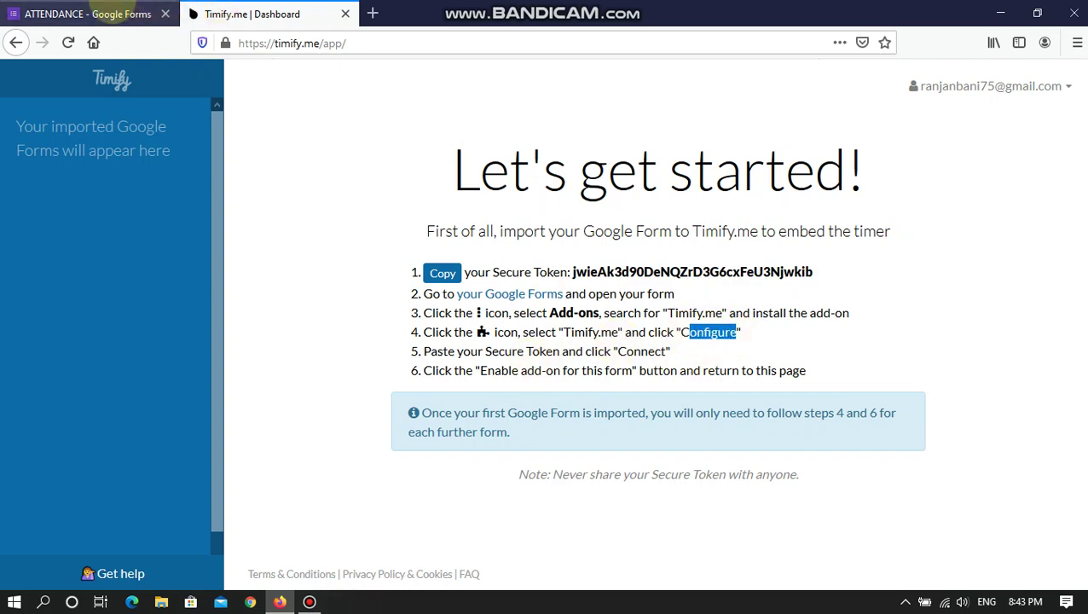
- Reload the ATTENDANCE form editor, dismiss the tip, and bring up the Timify.me add-on menu
{"action": "left_click", "coordinate": [94, 13]}
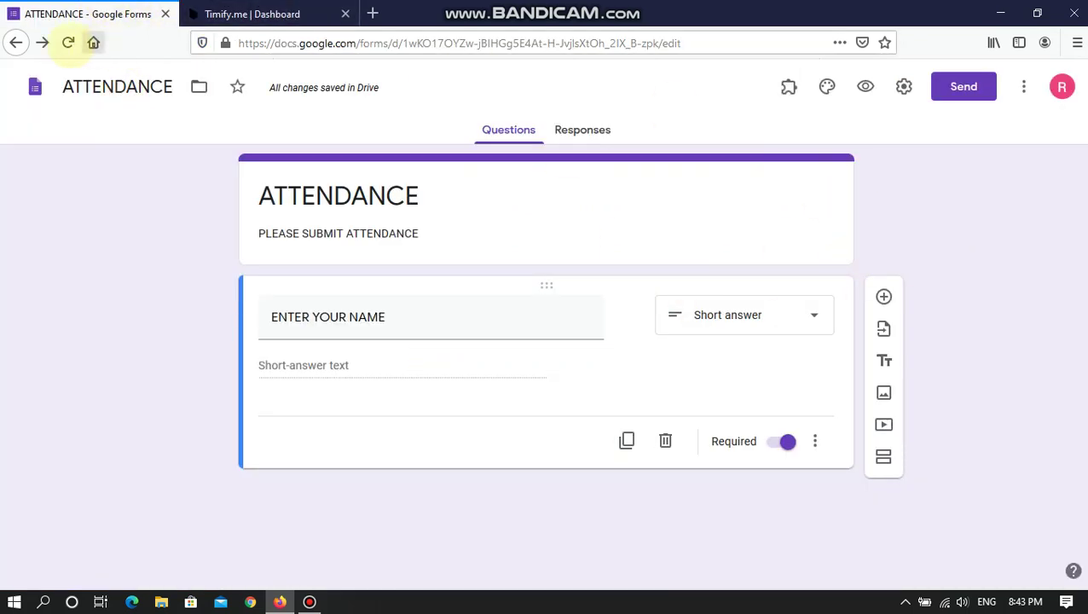
{"action": "left_click", "coordinate": [69, 43]}
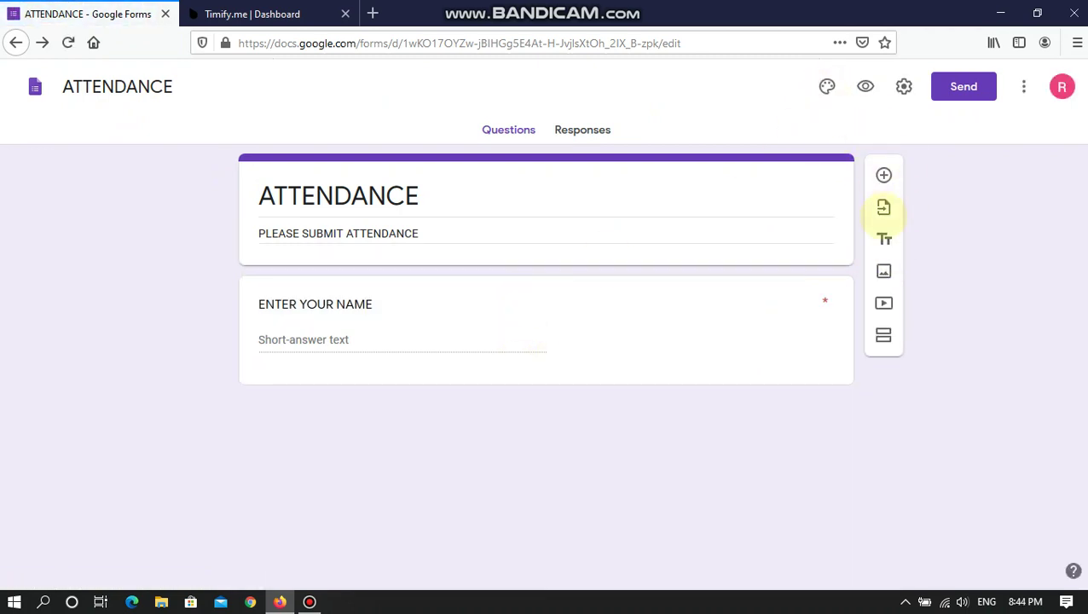
{"action": "key", "text": "F5"}
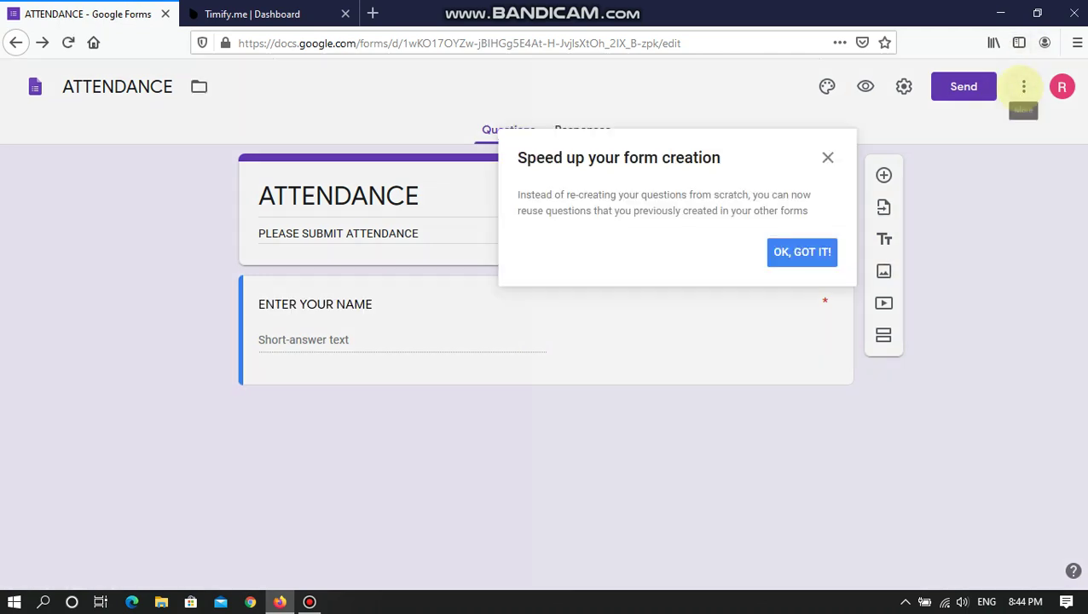
{"action": "left_click", "coordinate": [802, 252]}
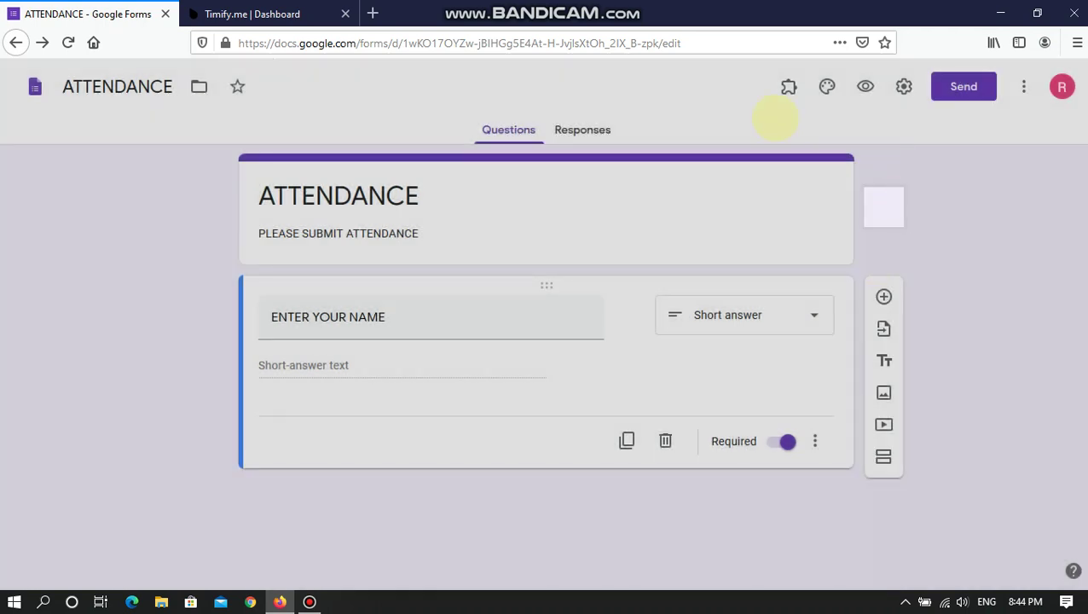
{"action": "left_click", "coordinate": [789, 86]}
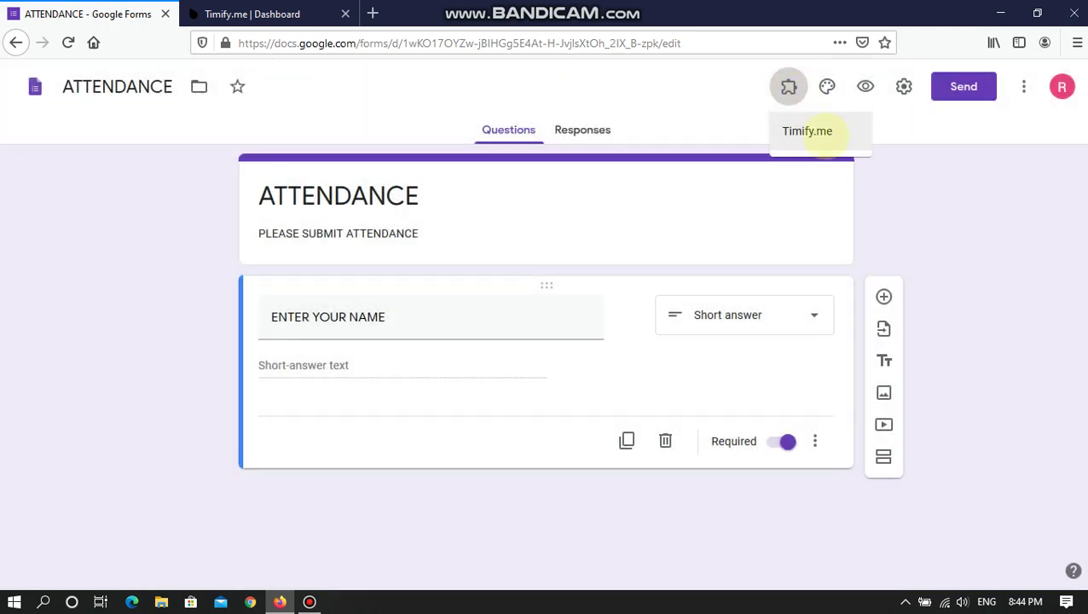
{"action": "left_click", "coordinate": [807, 131]}
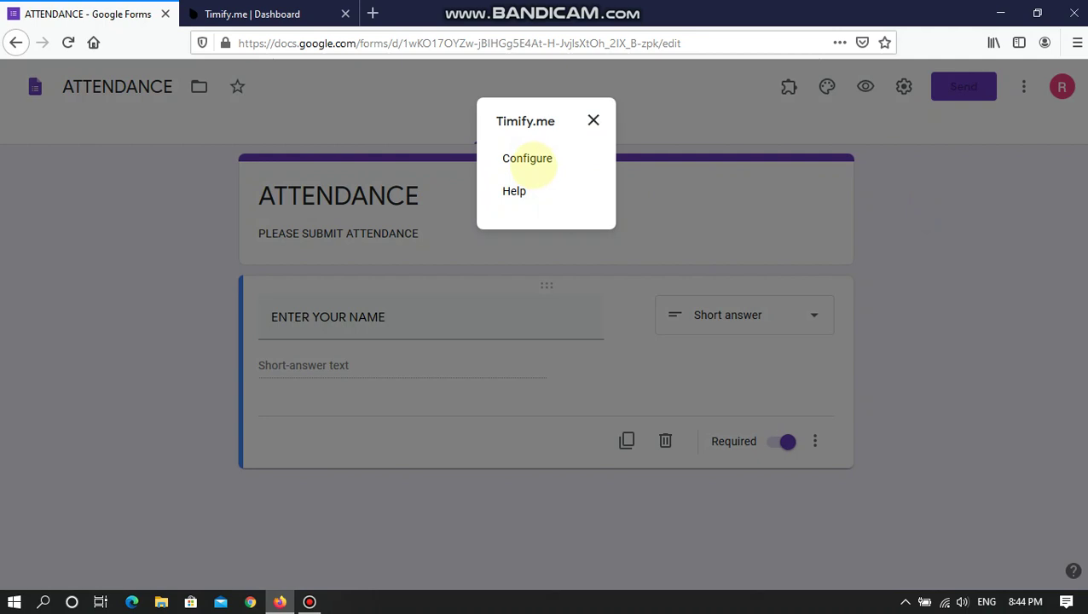
- Paste the secure token into the Timify.me Configure sidebar, connect, and enable it for ATTENDANCE
{"action": "left_click", "coordinate": [527, 159]}
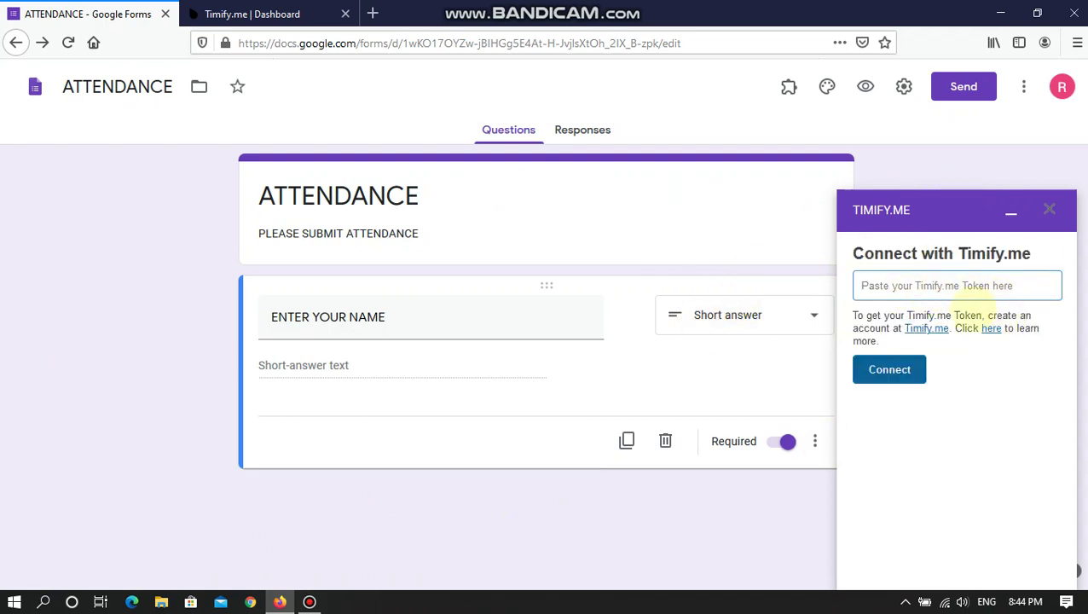
{"action": "key", "text": "ctrl+v"}
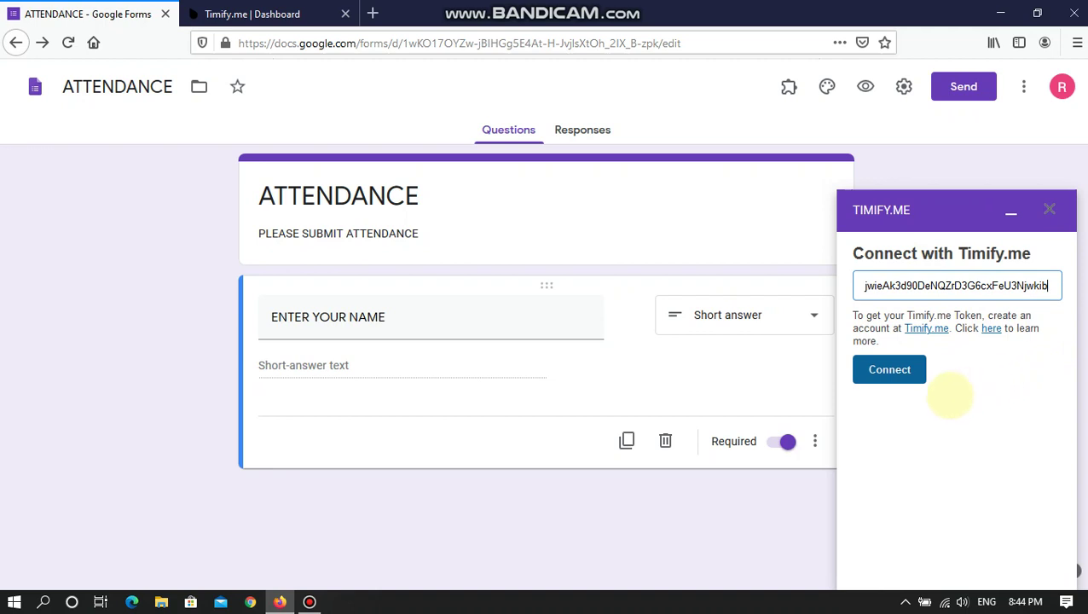
{"action": "left_click", "coordinate": [889, 369]}
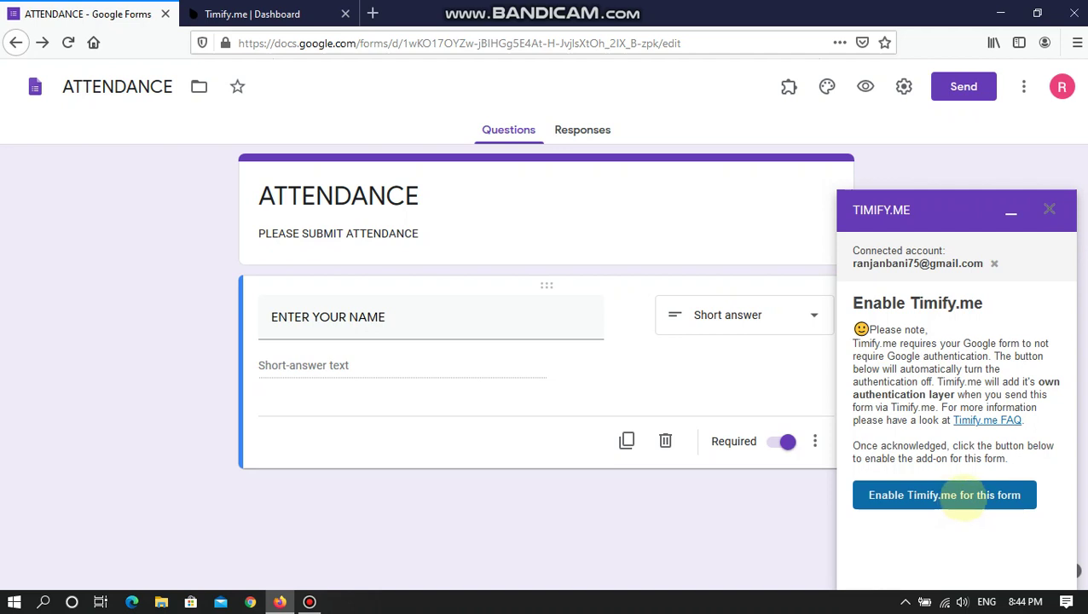
{"action": "left_click", "coordinate": [967, 500]}
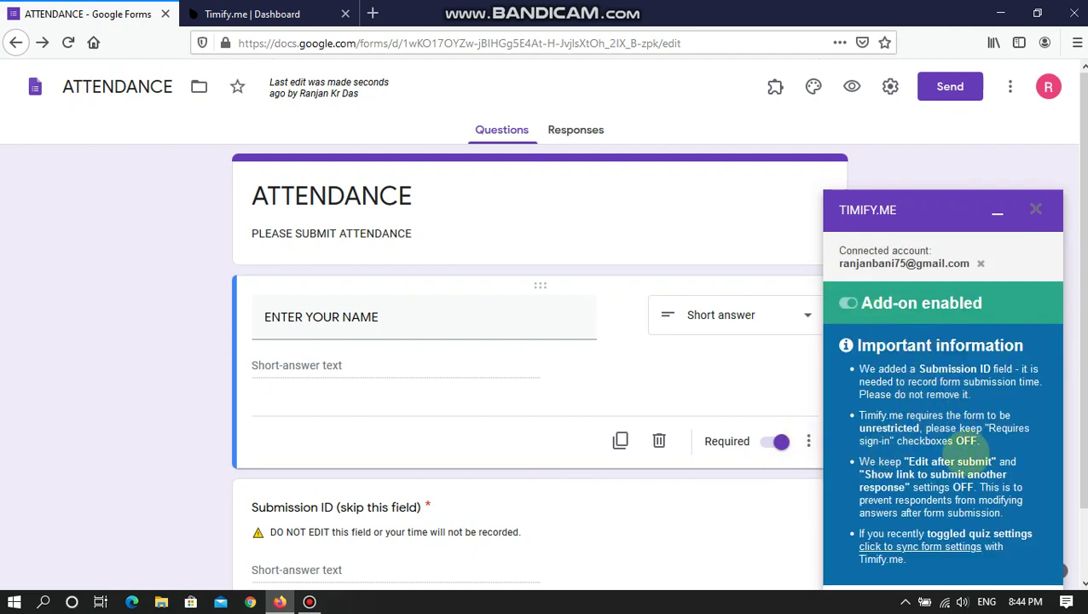
- Delete the 'Submission ID (skip this field)' question from the ATTENDANCE form
{"action": "scroll", "coordinate": [895, 492], "scroll_direction": "down", "scroll_amount": 2}
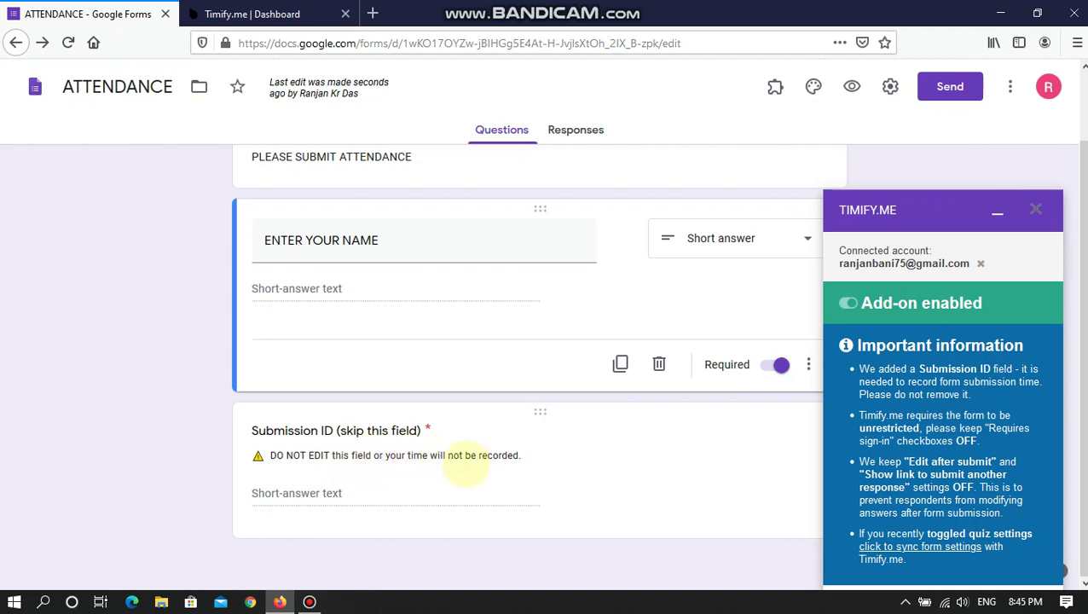
{"action": "left_click", "coordinate": [340, 485]}
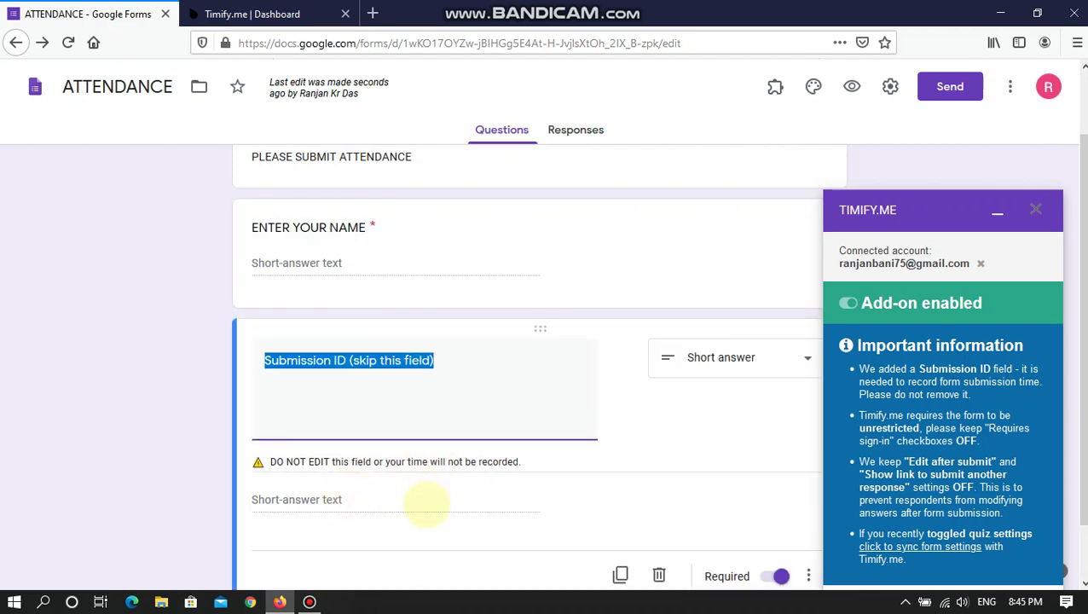
{"action": "scroll", "coordinate": [738, 357], "scroll_direction": "up", "scroll_amount": 2}
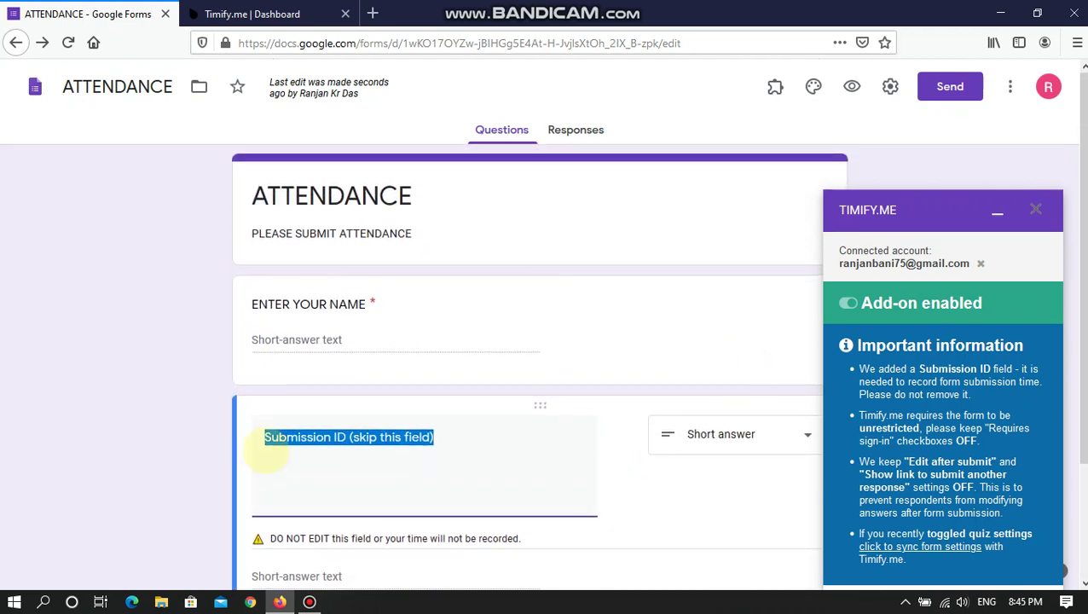
{"action": "left_click", "coordinate": [54, 451]}
{"action": "scroll", "coordinate": [173, 460], "scroll_direction": "down", "scroll_amount": 3}
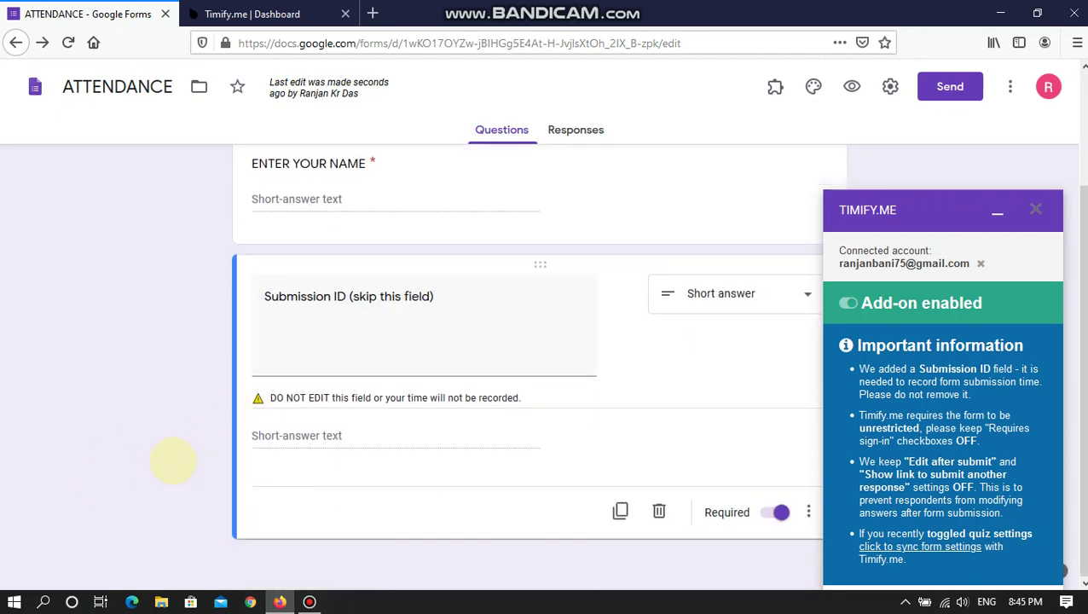
{"action": "left_click", "coordinate": [659, 511]}
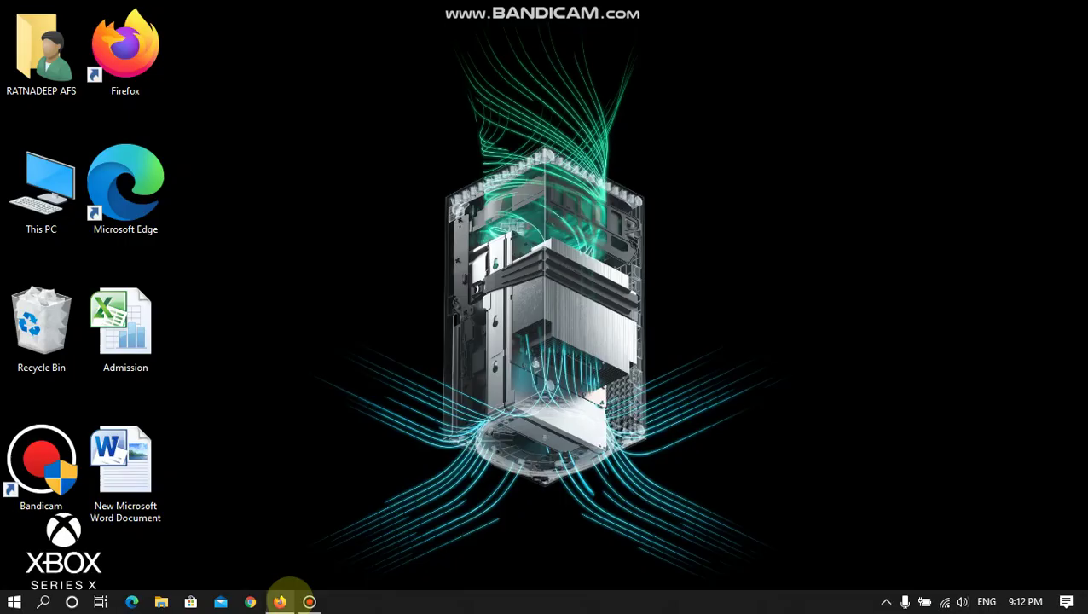
- Restore the Firefox window from the taskbar to show the ATTENDANCE form
{"action": "left_click", "coordinate": [280, 601]}
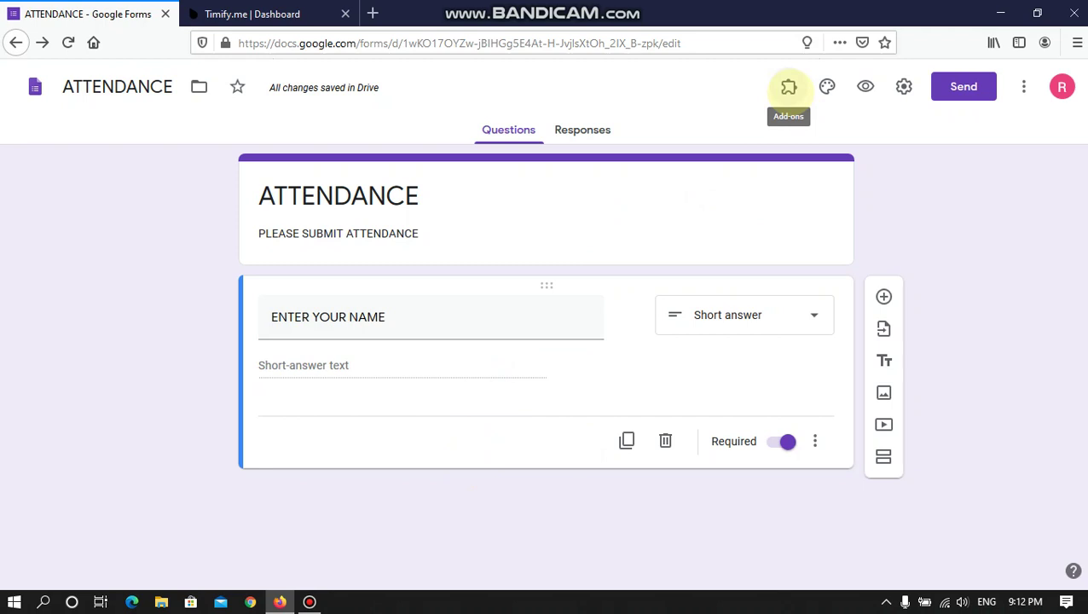
- In the Timify.me sidebar, switch the add-on off, then enable it again for this form
{"action": "left_click", "coordinate": [788, 86]}
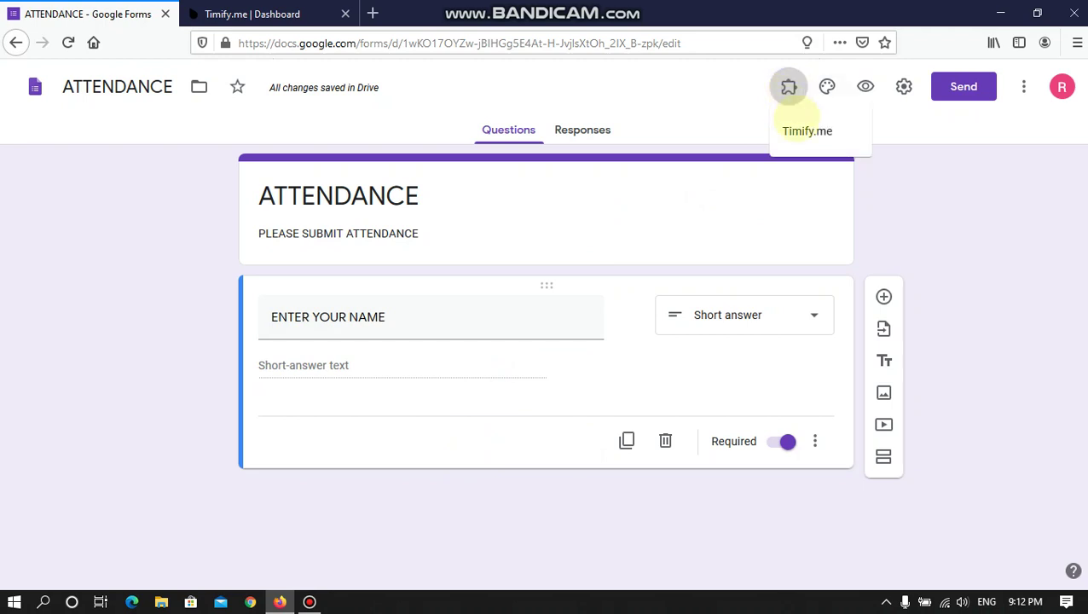
{"action": "left_click", "coordinate": [806, 131]}
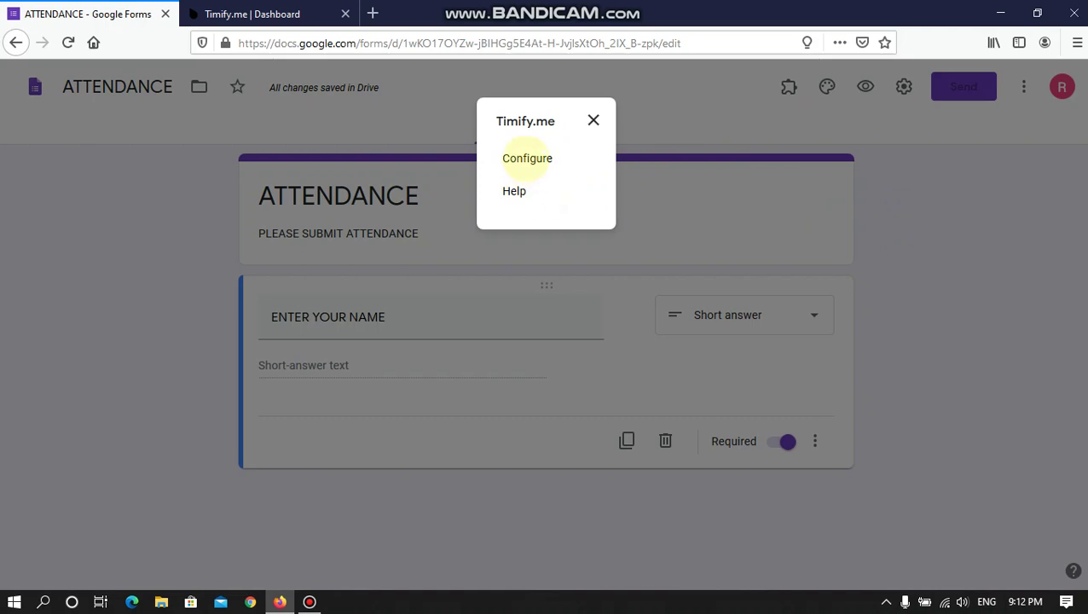
{"action": "left_click", "coordinate": [527, 158]}
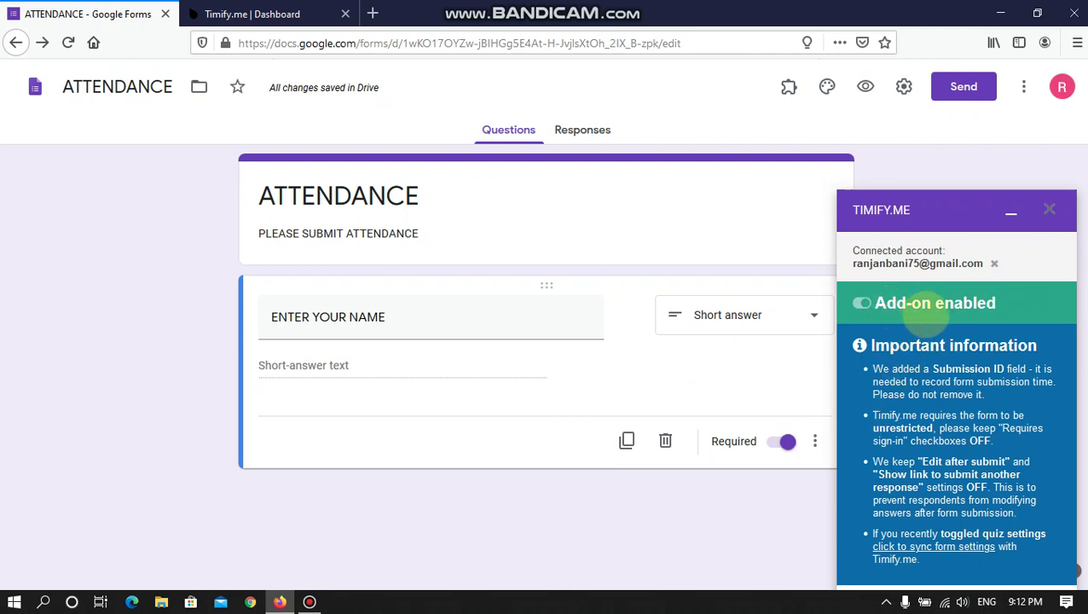
{"action": "left_click", "coordinate": [861, 303]}
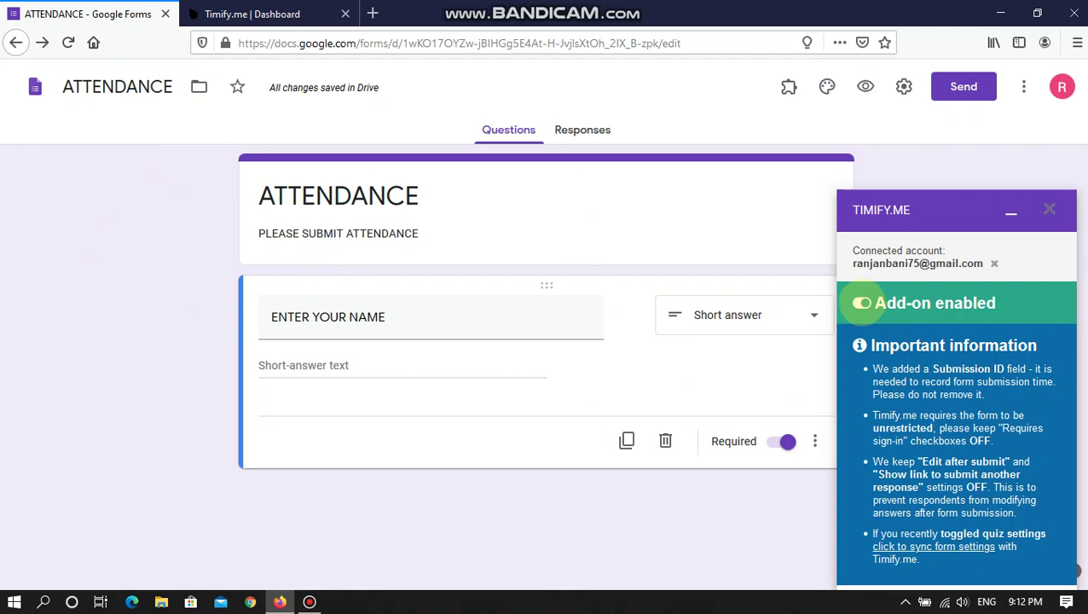
{"action": "left_click", "coordinate": [861, 303]}
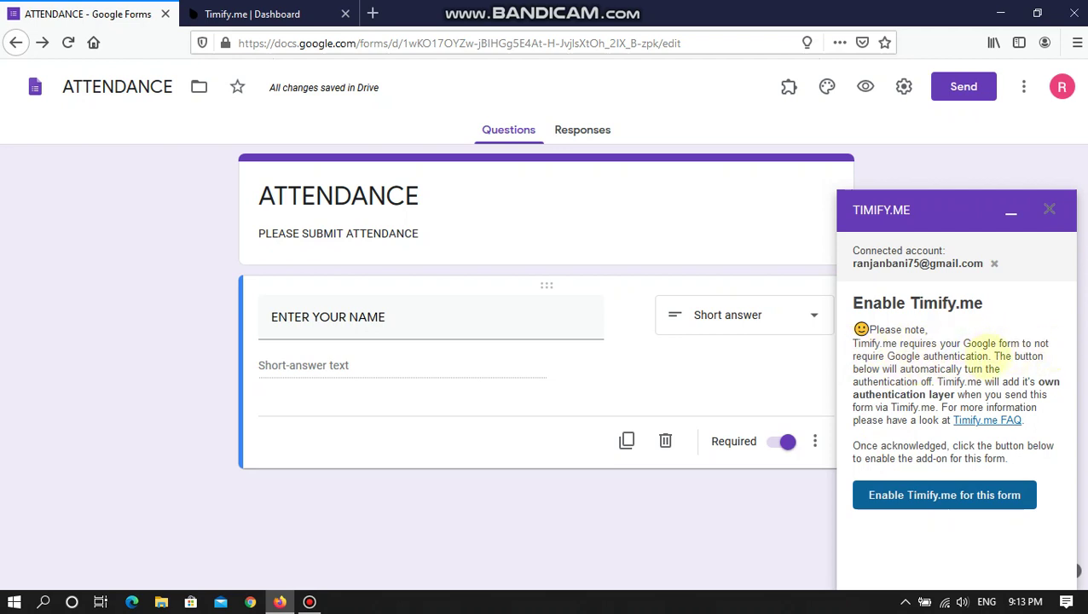
{"action": "left_click_drag", "start_coordinate": [988, 355], "coordinate": [858, 343]}
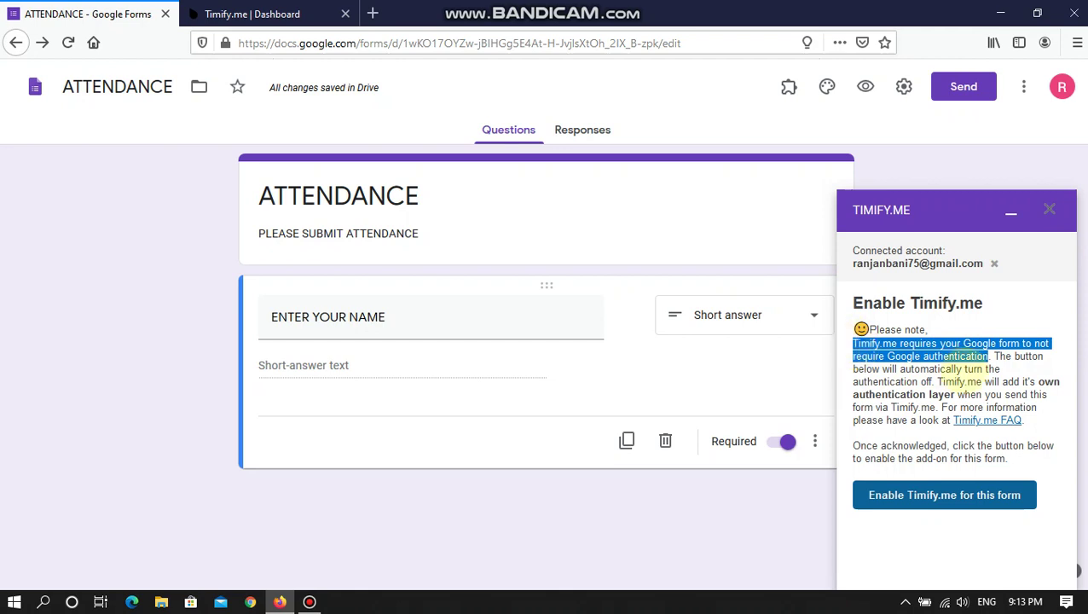
{"action": "left_click", "coordinate": [971, 362]}
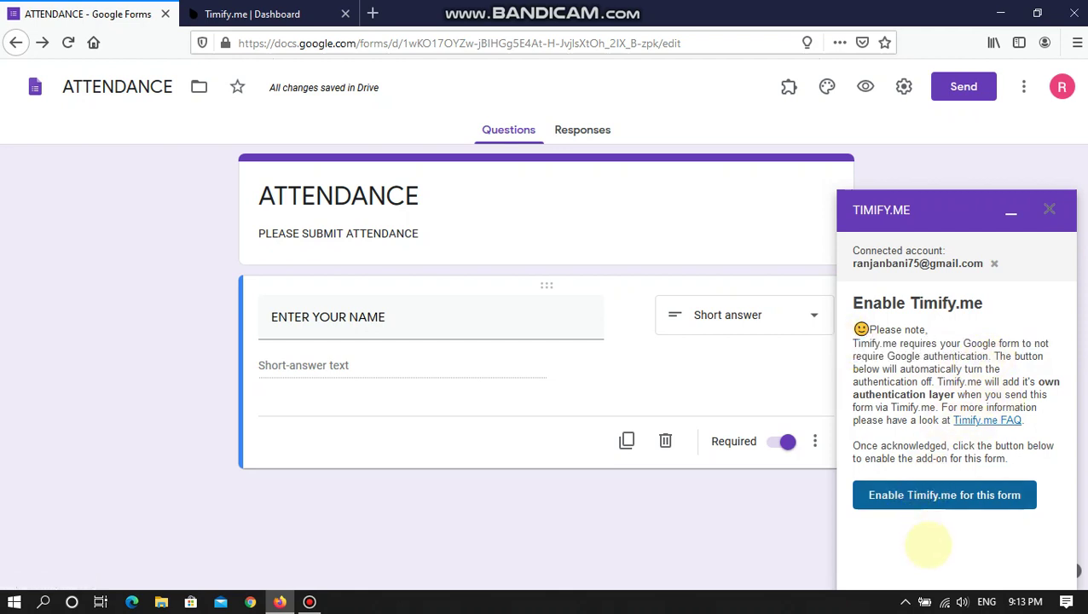
{"action": "left_click", "coordinate": [933, 498]}
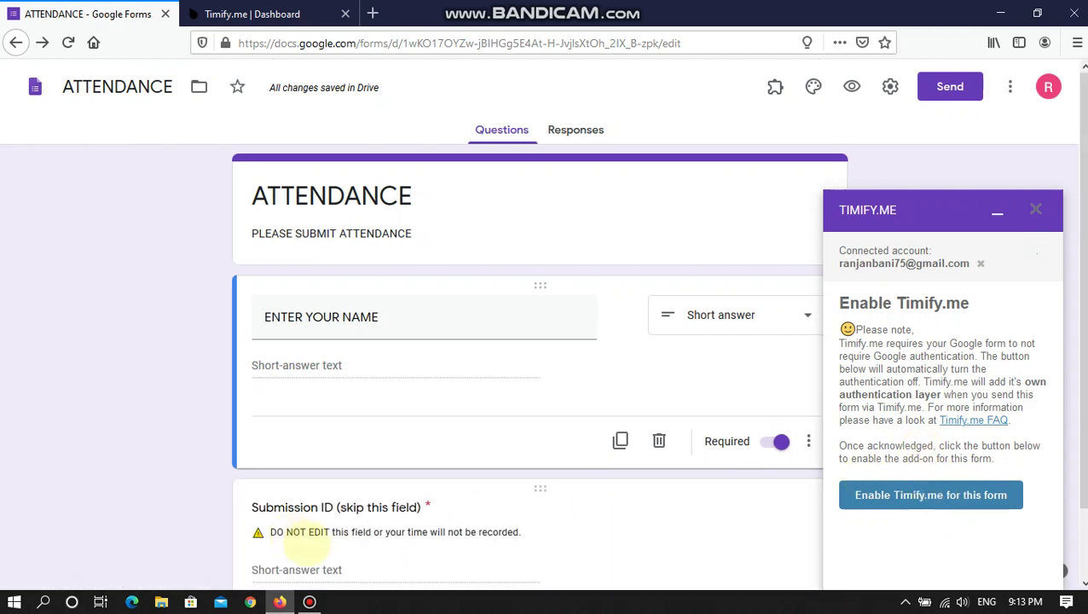
- Check the restored Submission ID question and read the sidebar's submission-time and Important information notes
{"action": "scroll", "coordinate": [307, 539], "scroll_direction": "down", "scroll_amount": 1}
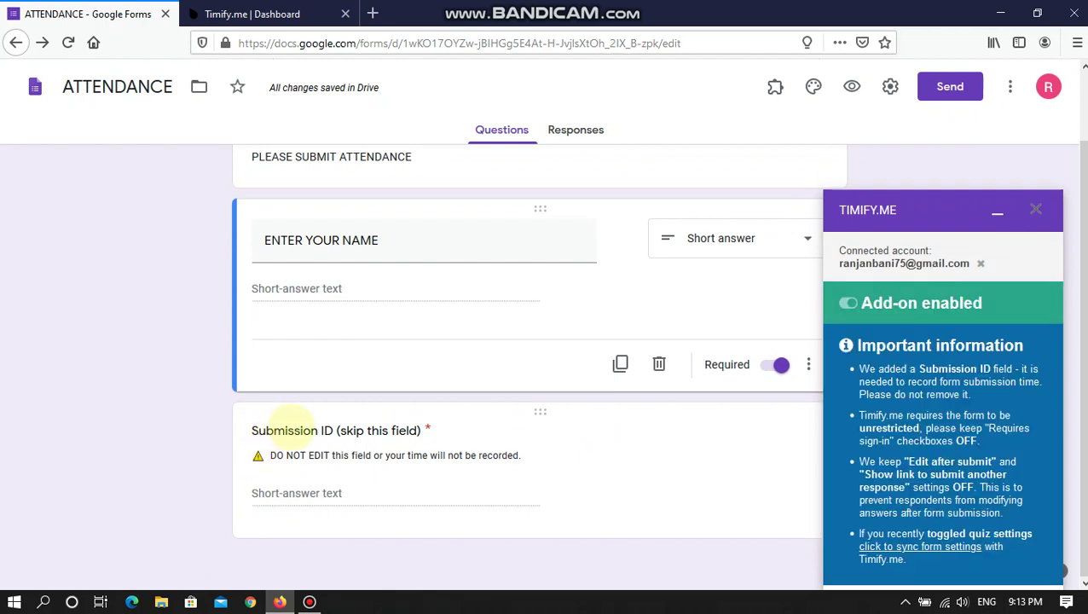
{"action": "left_click", "coordinate": [273, 431]}
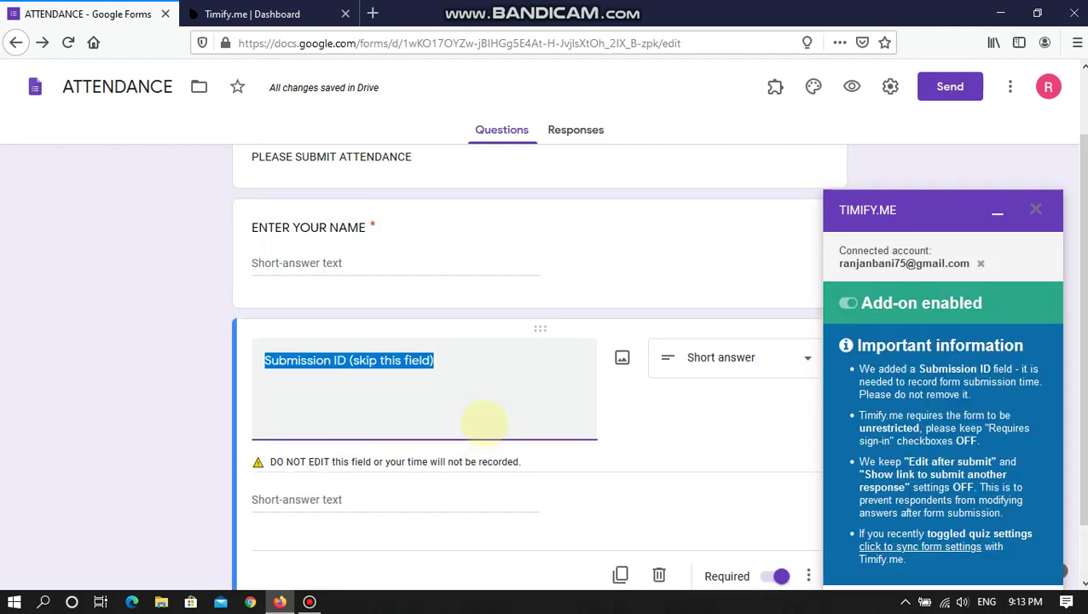
{"action": "left_click", "coordinate": [723, 444]}
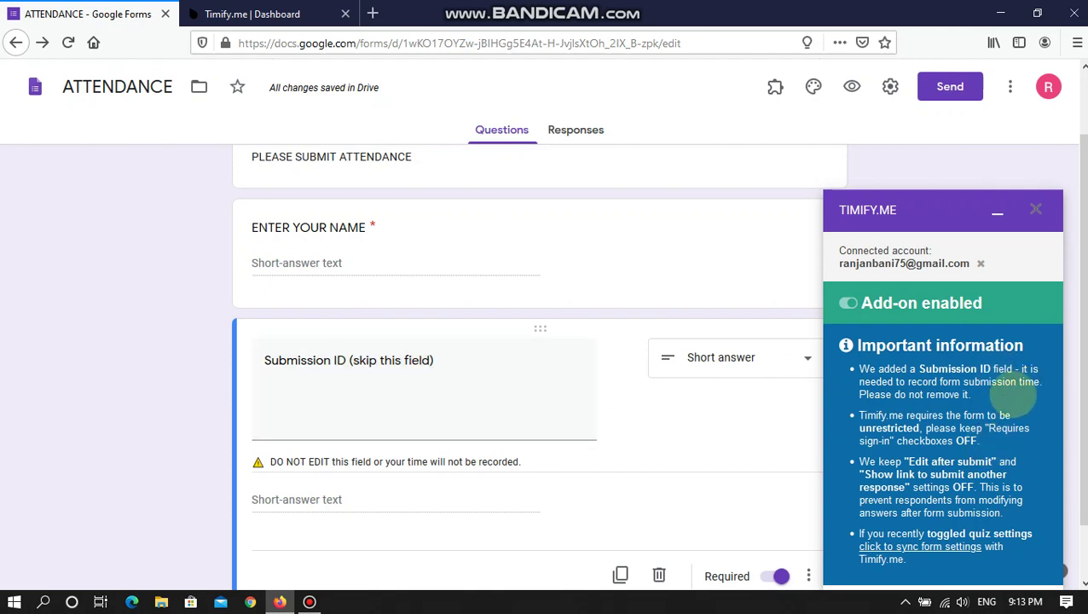
{"action": "left_click_drag", "start_coordinate": [963, 381], "coordinate": [1041, 382]}
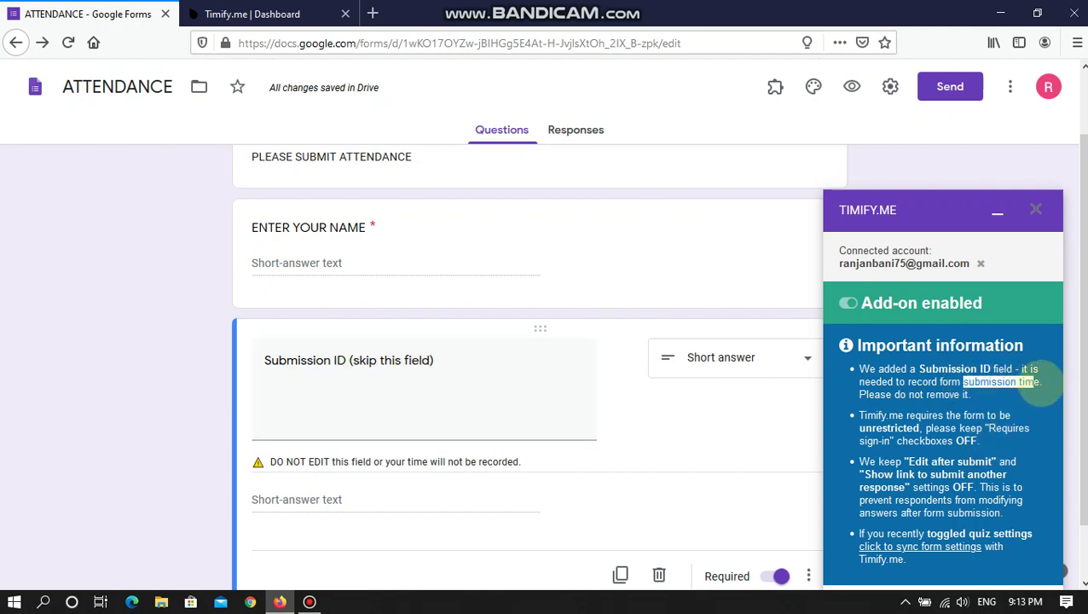
{"action": "left_click", "coordinate": [966, 425]}
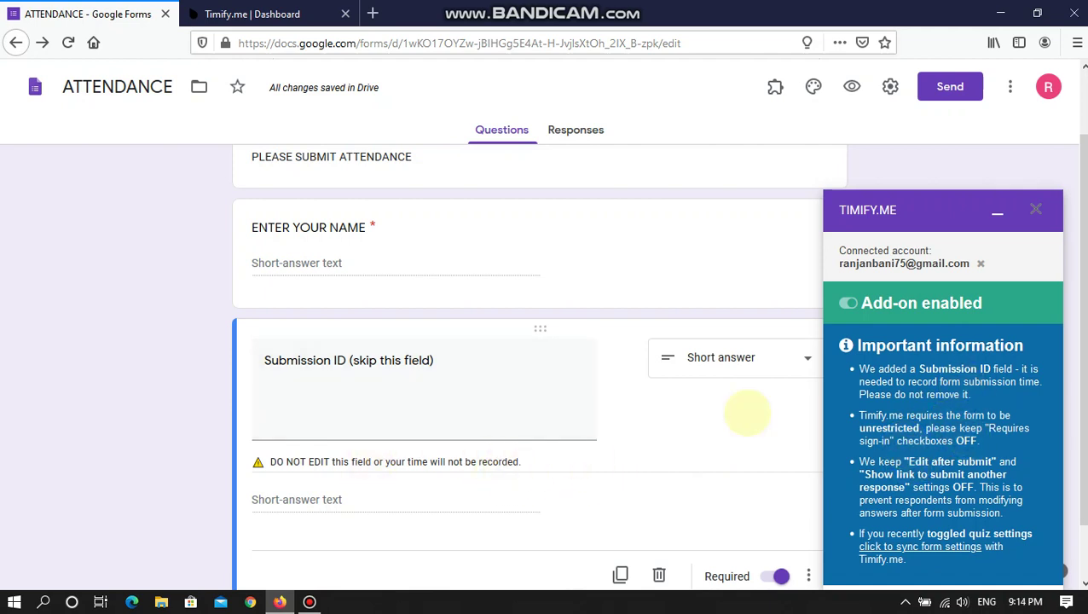
{"action": "left_click_drag", "start_coordinate": [857, 345], "coordinate": [1054, 346]}
{"action": "left_click", "coordinate": [963, 449]}
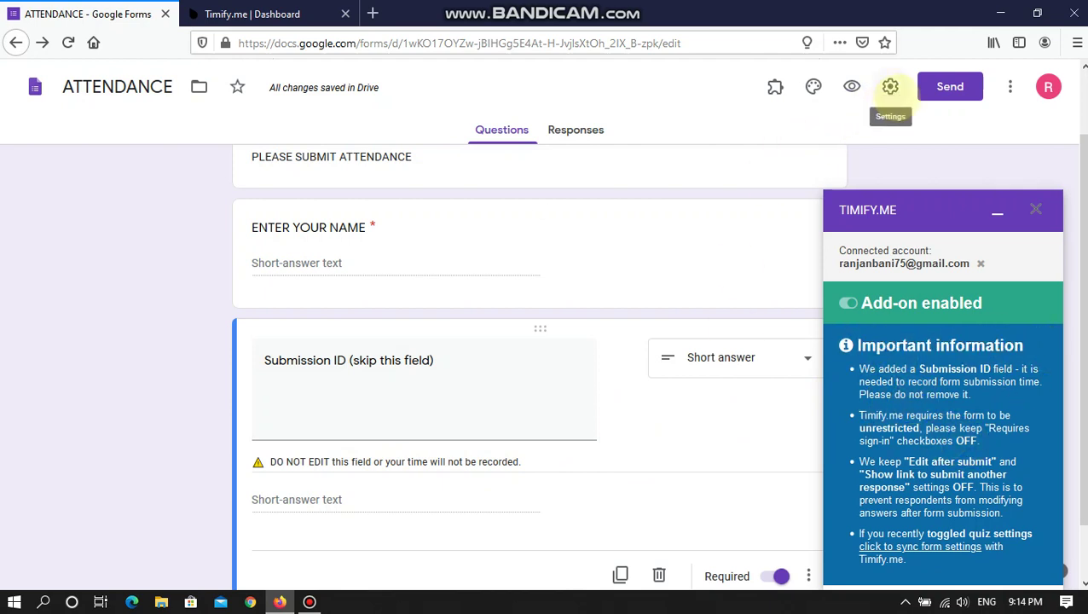
{"action": "left_click", "coordinate": [890, 86]}
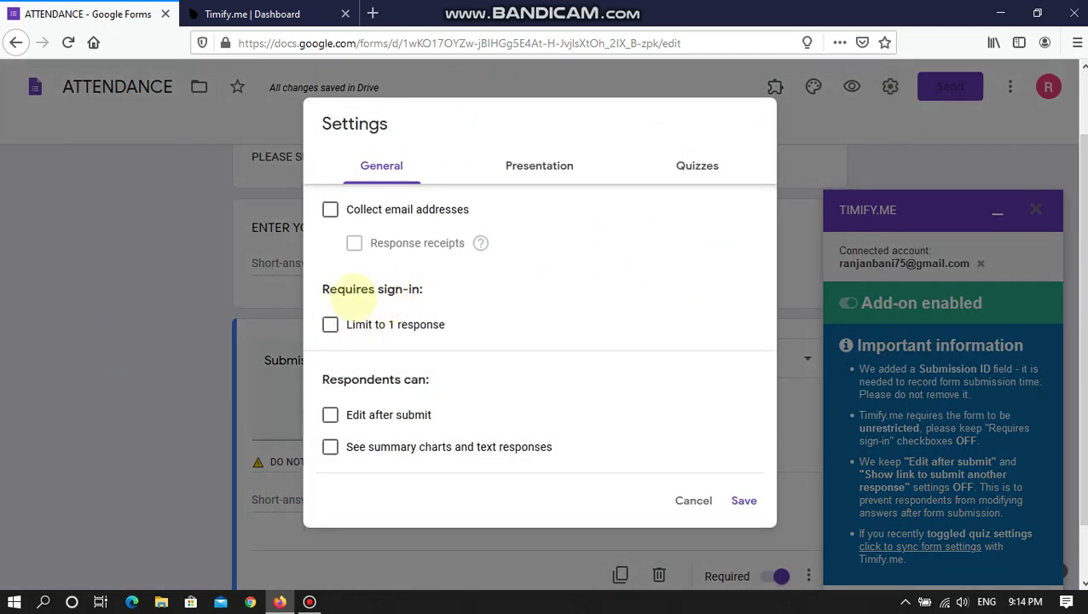
{"action": "left_click", "coordinate": [330, 325]}
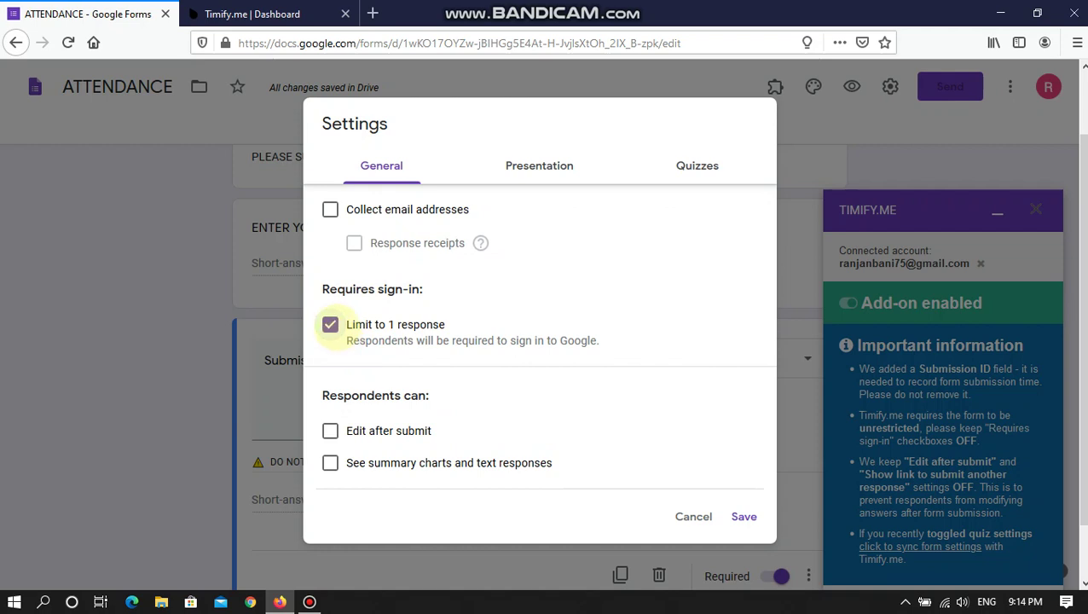
{"action": "left_click", "coordinate": [330, 325]}
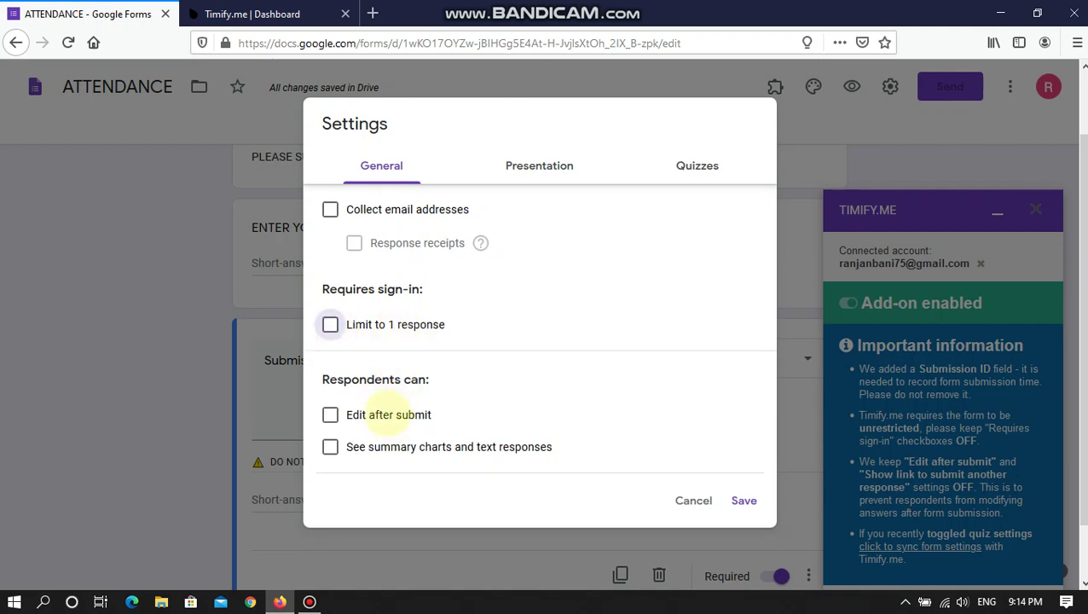
{"action": "left_click", "coordinate": [388, 414]}
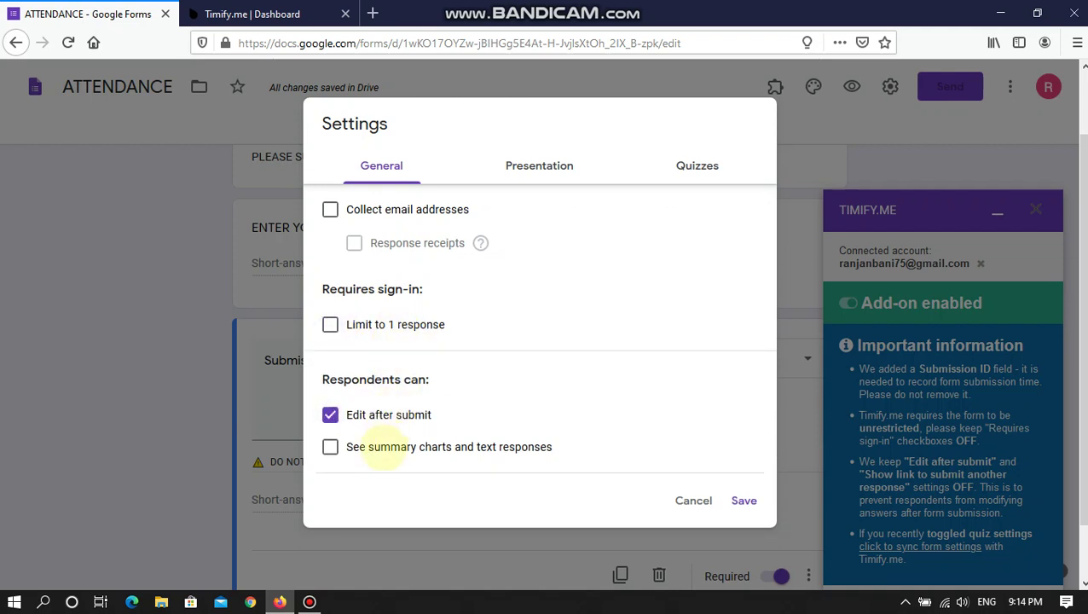
{"action": "left_click", "coordinate": [385, 450]}
{"action": "left_click", "coordinate": [385, 449]}
{"action": "left_click", "coordinate": [394, 414]}
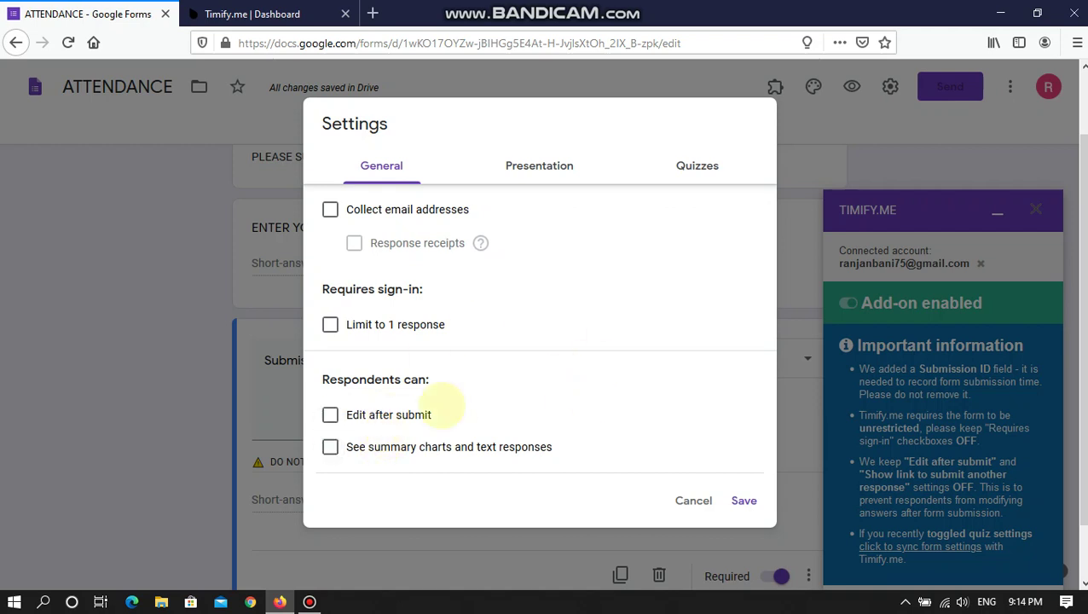
{"action": "left_click", "coordinate": [399, 324]}
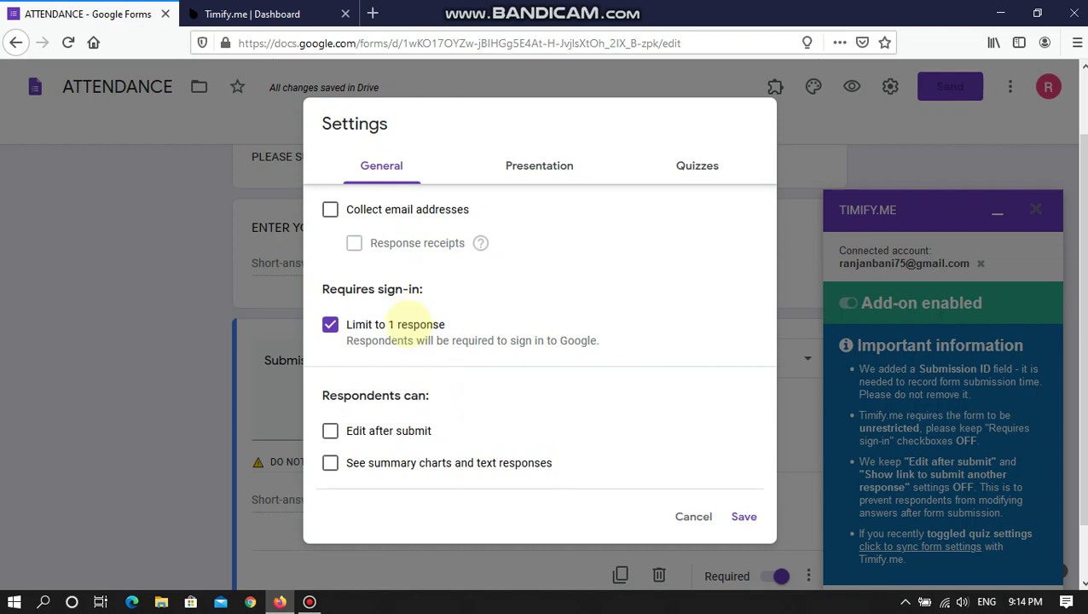
{"action": "left_click", "coordinate": [401, 324]}
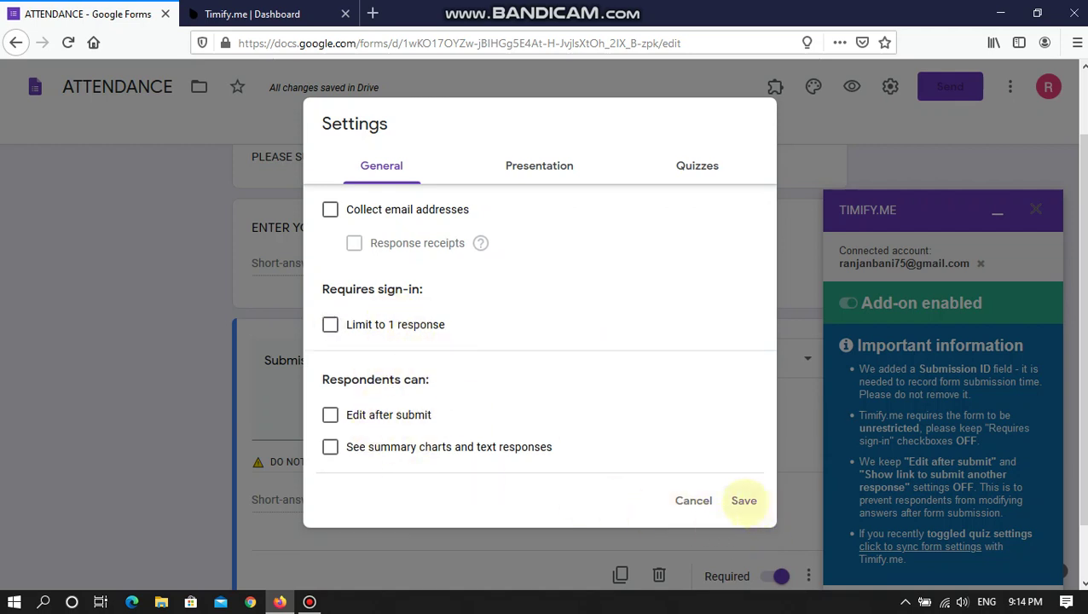
{"action": "left_click", "coordinate": [743, 500]}
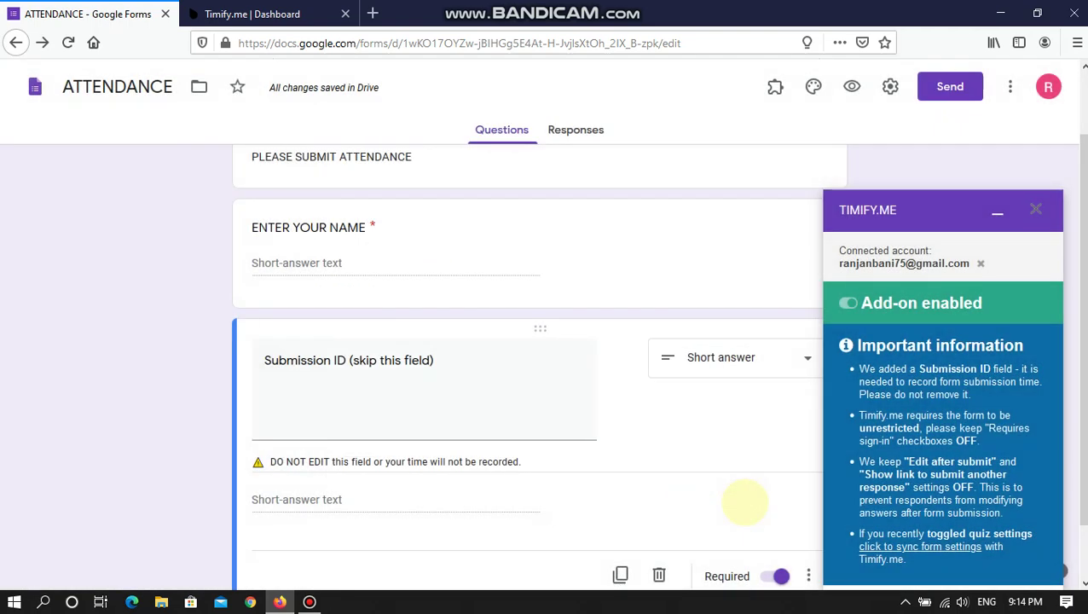
- Glance at the Timify.me dashboard tab, then close it, leaving only the ATTENDANCE form
{"action": "scroll", "coordinate": [358, 409], "scroll_direction": "up", "scroll_amount": 1}
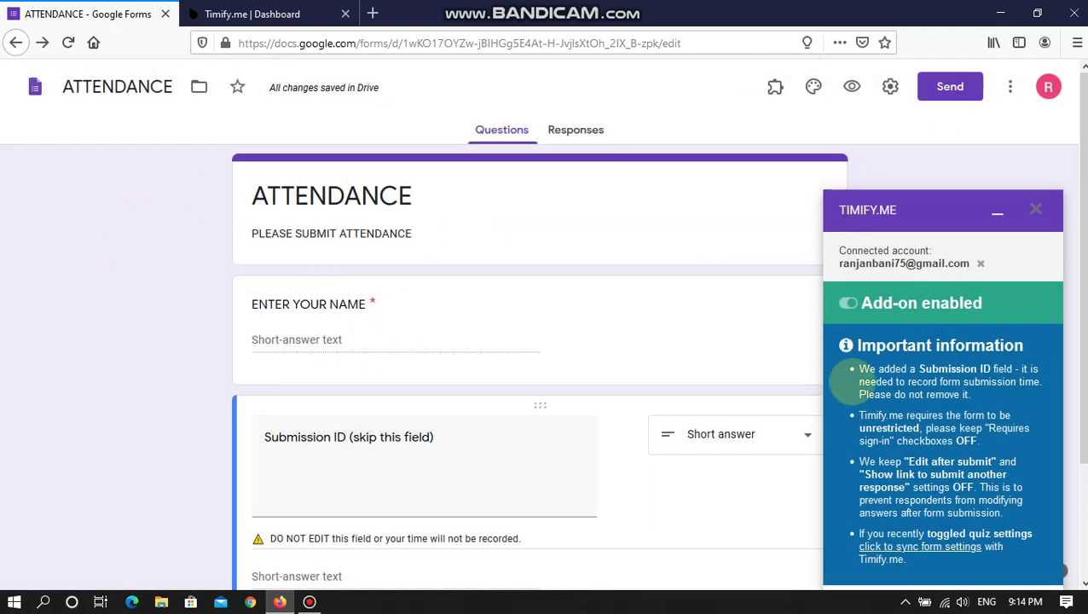
{"action": "left_click", "coordinate": [252, 14]}
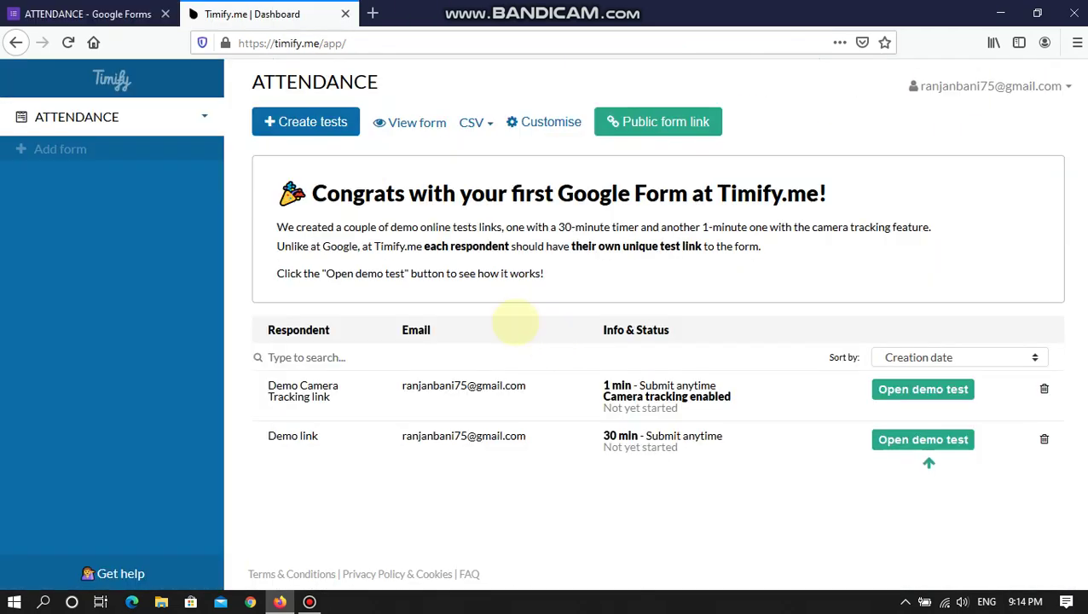
{"action": "left_click", "coordinate": [53, 13]}
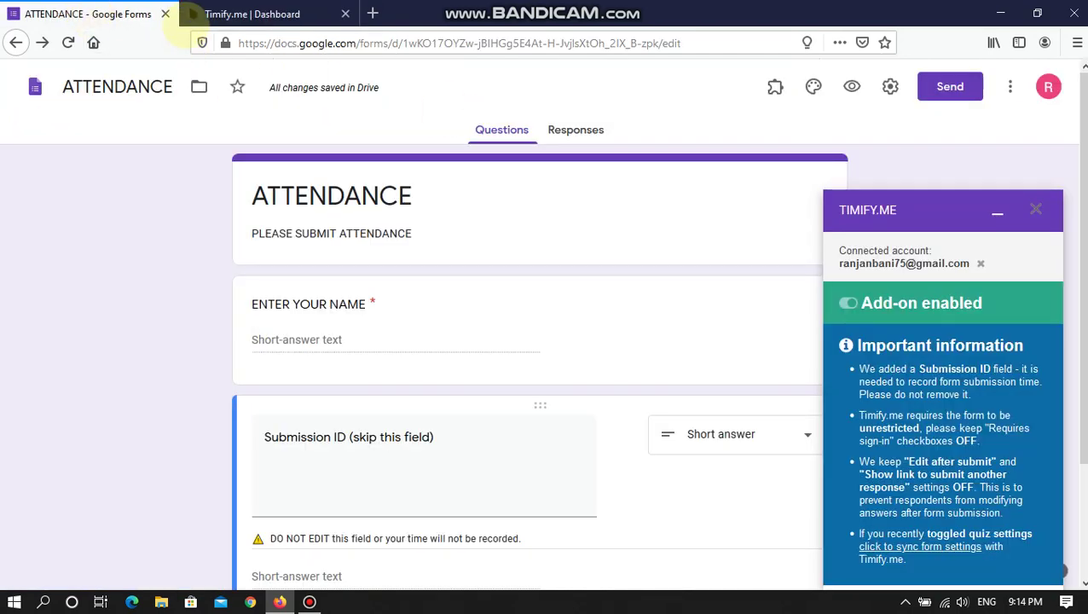
{"action": "left_click", "coordinate": [264, 13]}
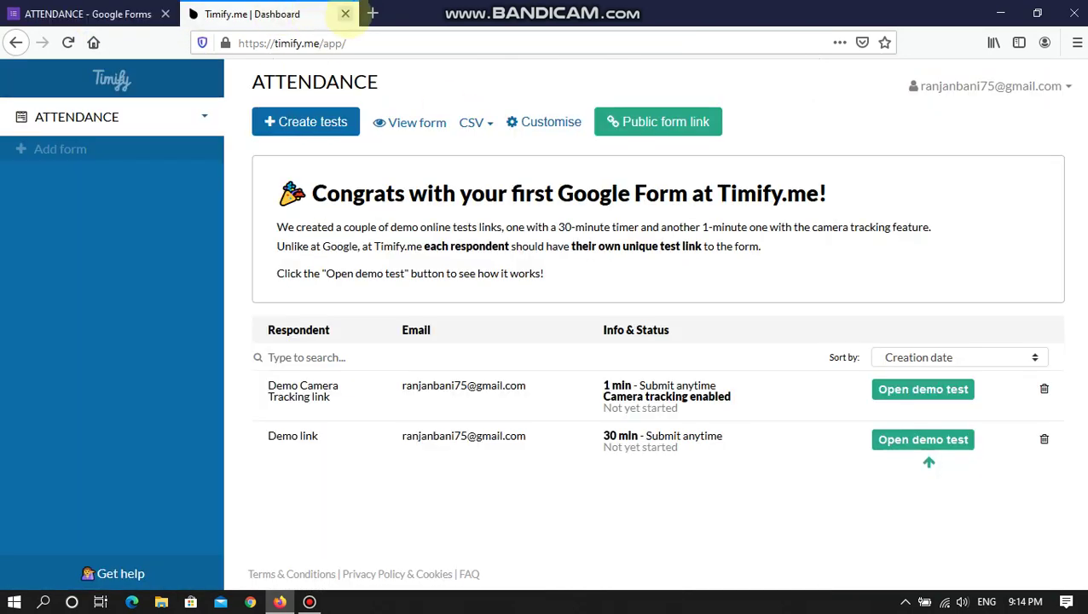
{"action": "left_click", "coordinate": [346, 14]}
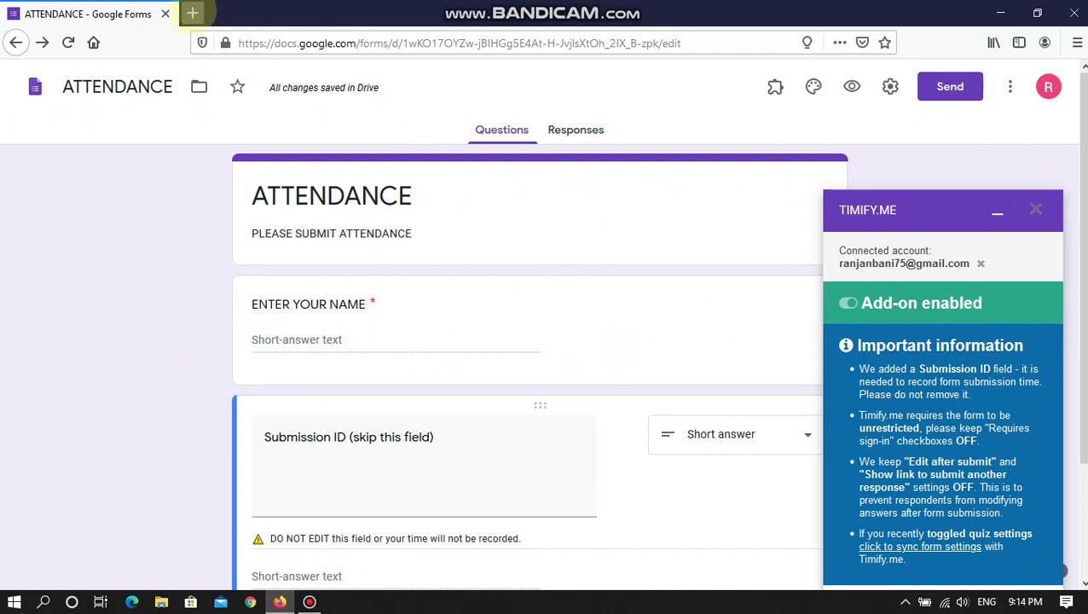
- In a new tab, search 'timify.me login' and open the Login - Timify.me result
{"action": "left_click", "coordinate": [192, 13]}
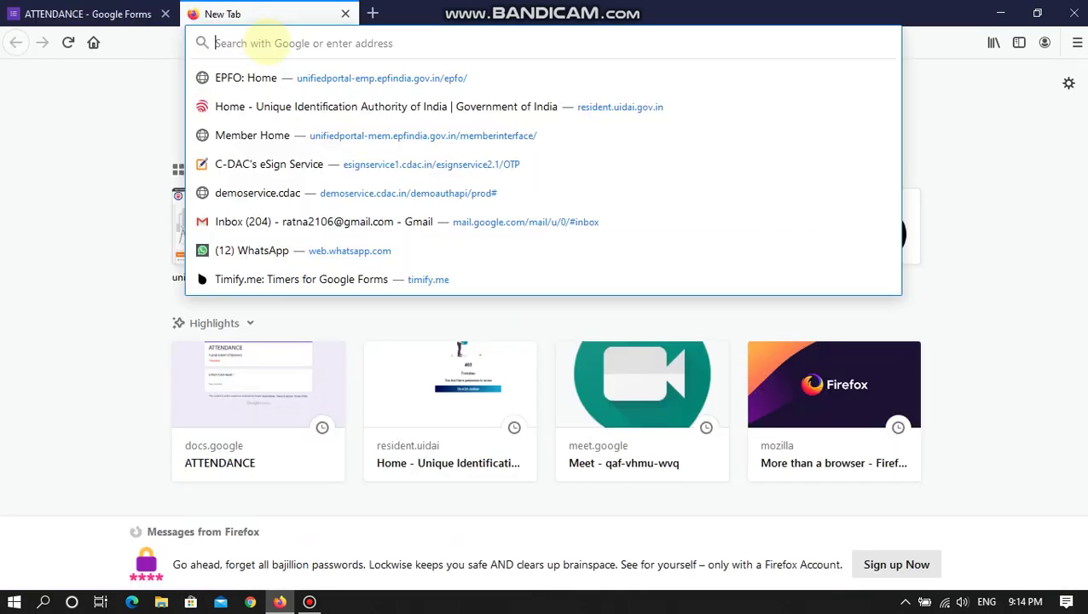
{"action": "type", "text": "timify"}
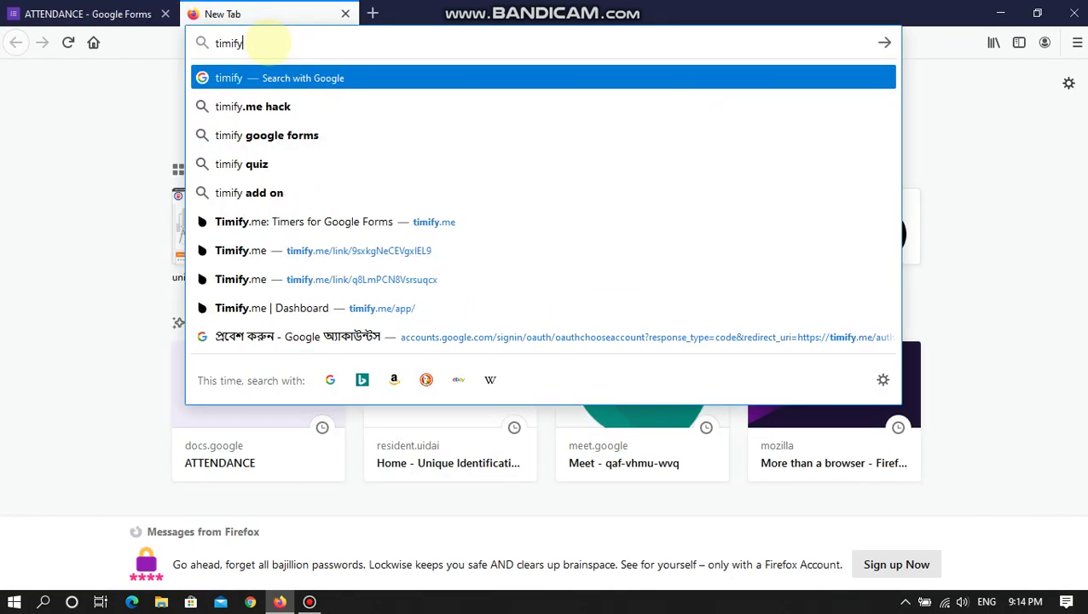
{"action": "type", "text": ".me l"}
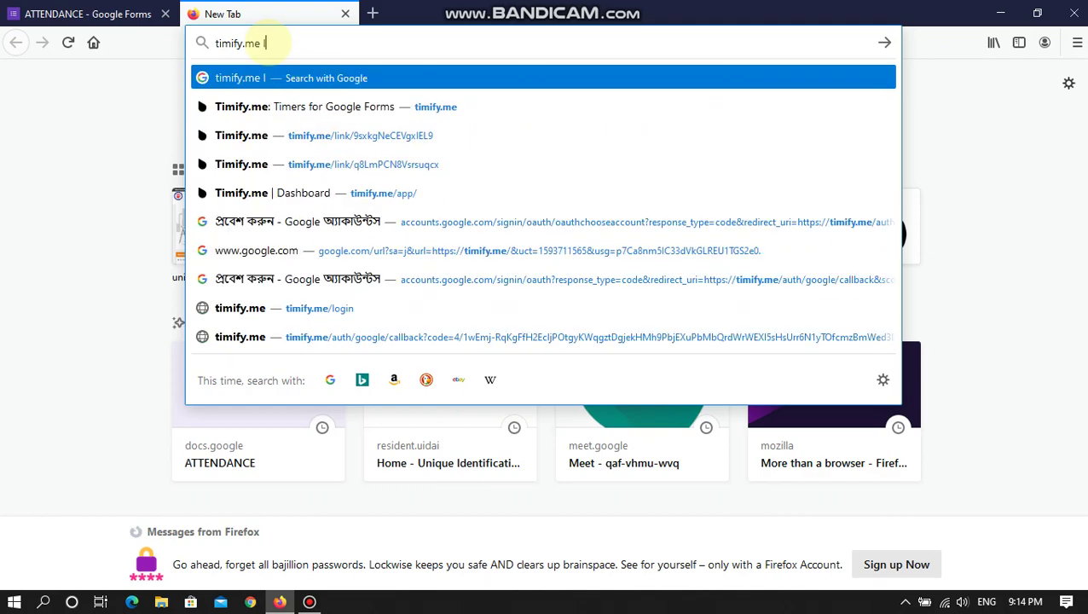
{"action": "type", "text": "of"}
{"action": "key", "text": "BackSpace"}
{"action": "type", "text": "gin"}
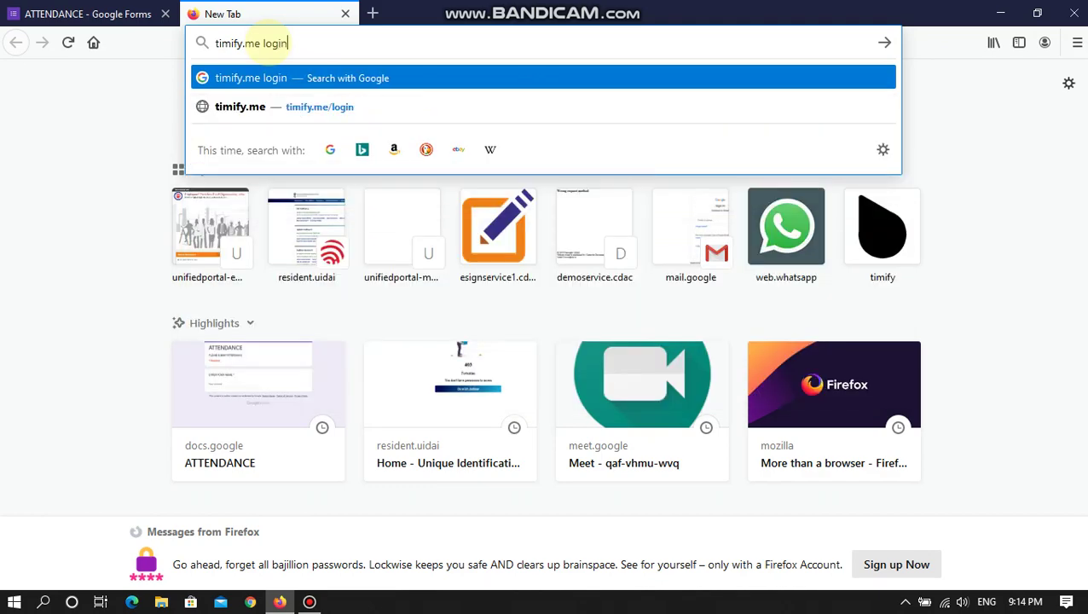
{"action": "key", "text": "Return"}
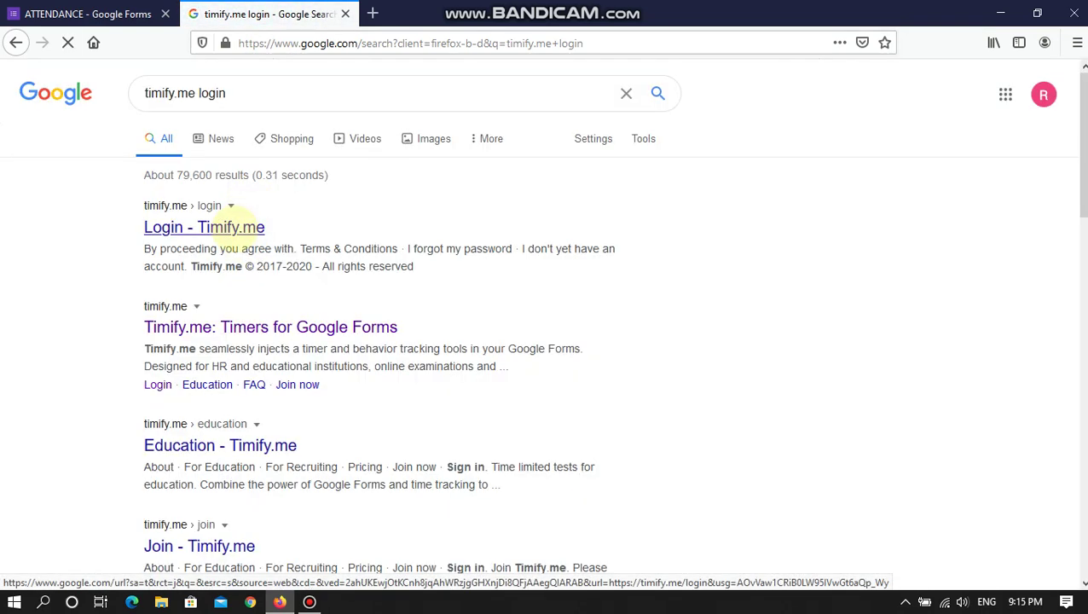
{"action": "left_click", "coordinate": [226, 226]}
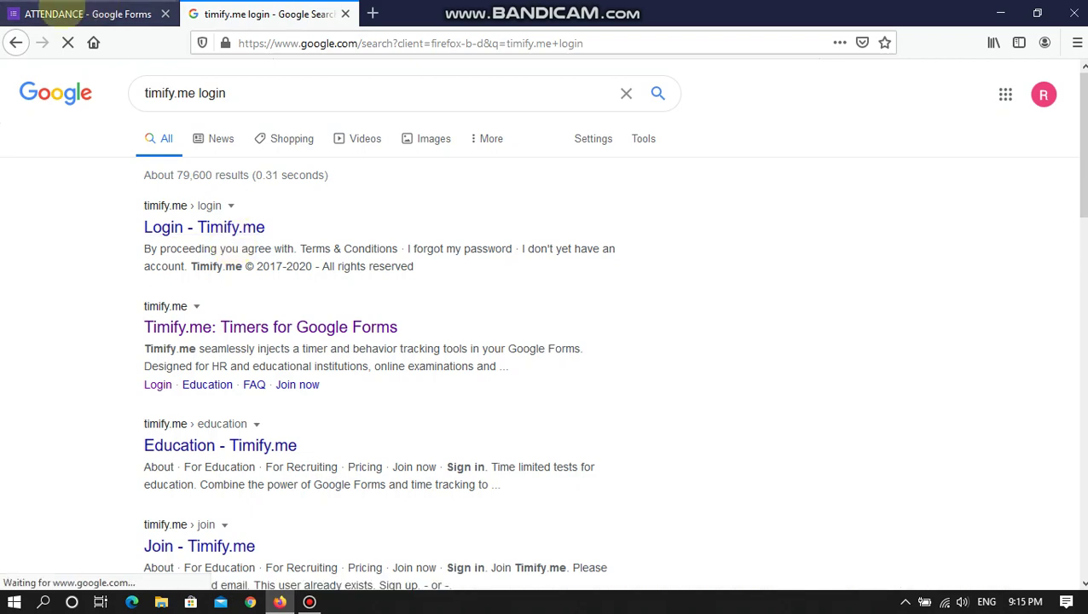
- Switch between the form and search results and open the 'Timify.me: Timers for Google Forms' result
{"action": "left_click", "coordinate": [69, 15]}
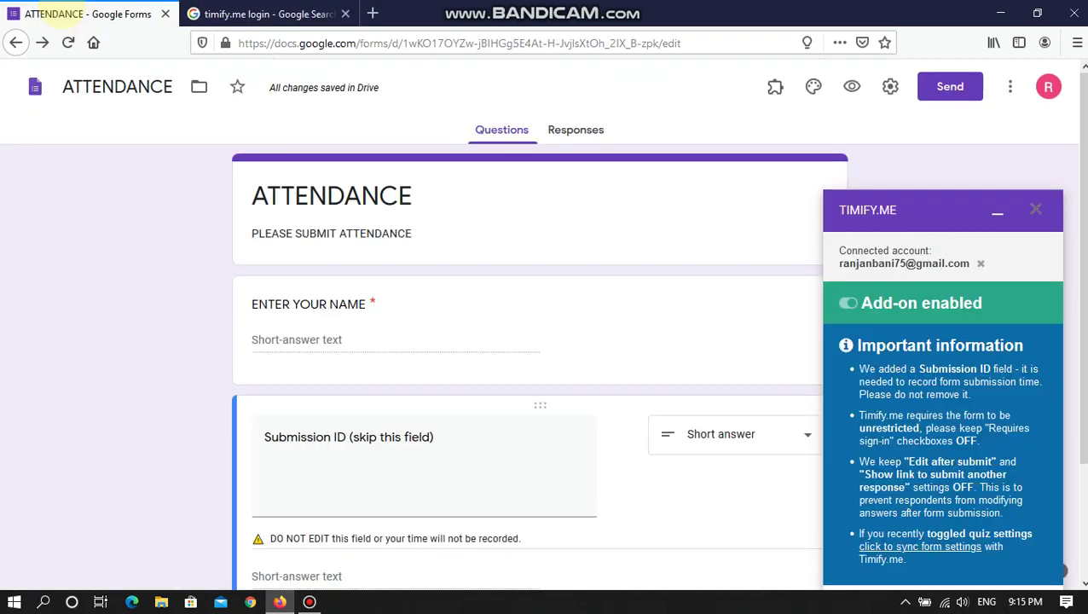
{"action": "left_click", "coordinate": [247, 14]}
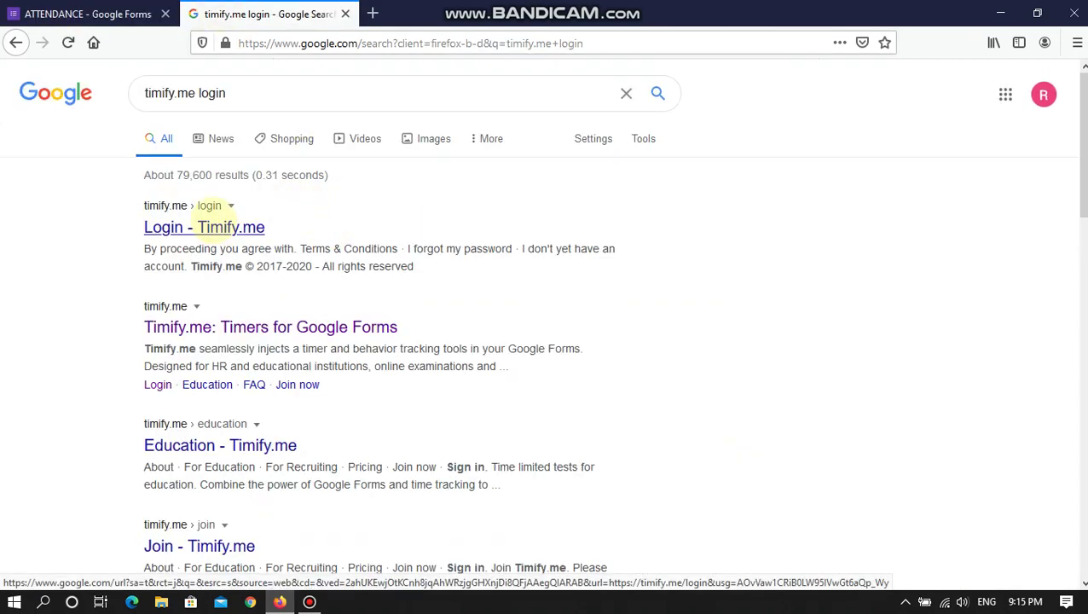
{"action": "left_click", "coordinate": [213, 324]}
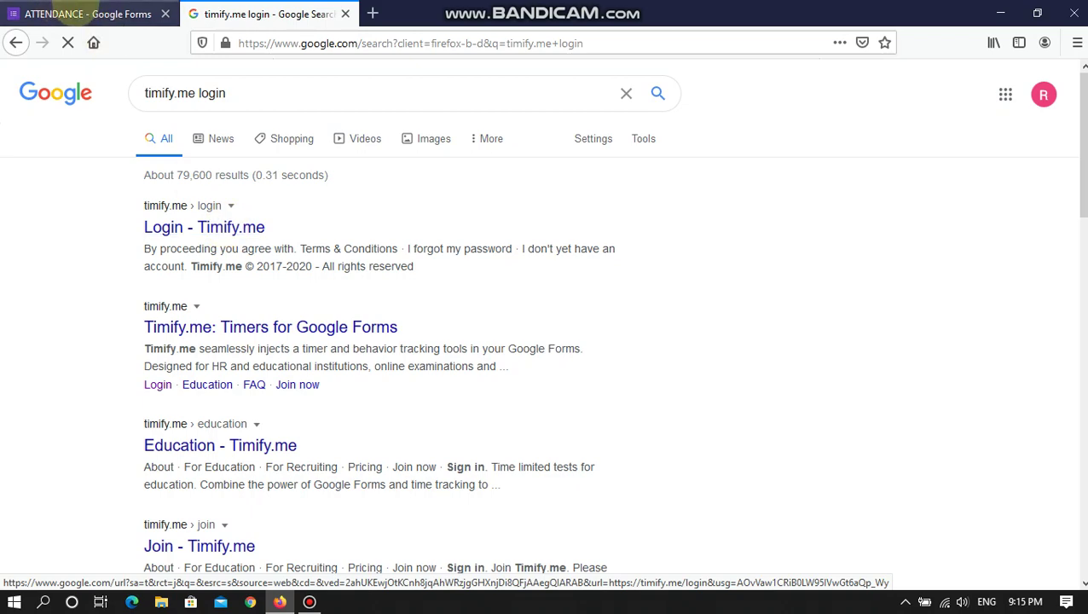
{"action": "left_click", "coordinate": [85, 13]}
{"action": "left_click", "coordinate": [248, 14]}
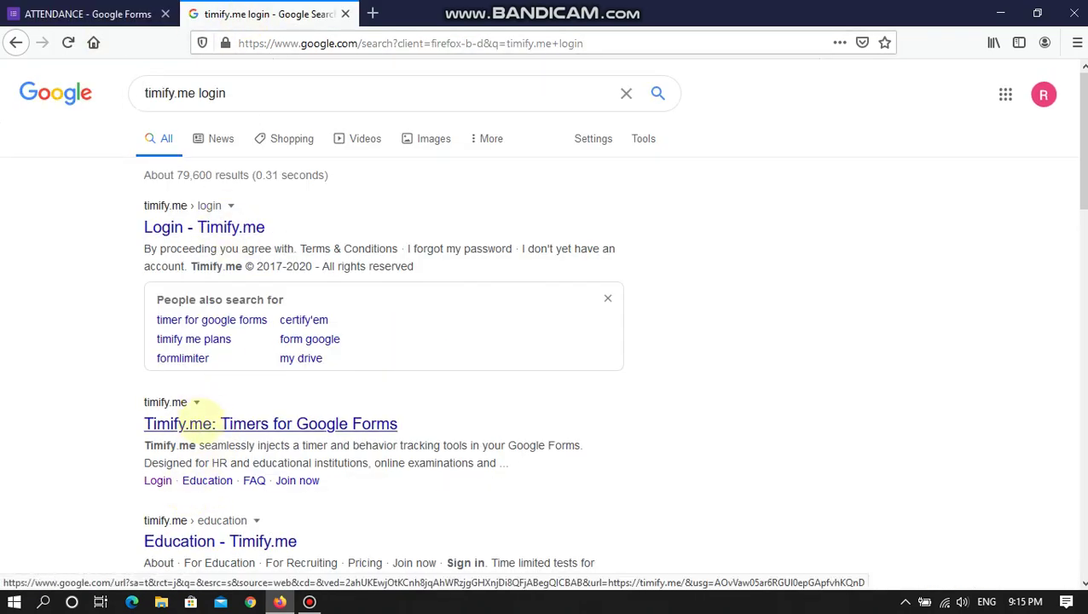
{"action": "scroll", "coordinate": [214, 514], "scroll_direction": "down", "scroll_amount": 3}
{"action": "scroll", "coordinate": [226, 341], "scroll_direction": "up", "scroll_amount": 3}
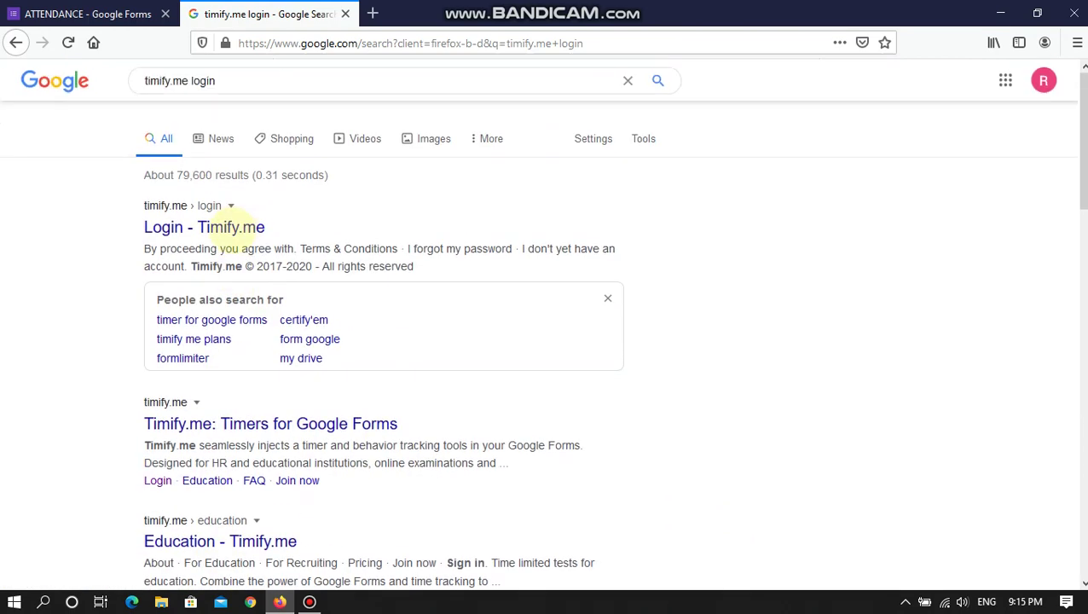
- Reopen the Login - Timify.me result, then close the search results tab
{"action": "left_click", "coordinate": [241, 227]}
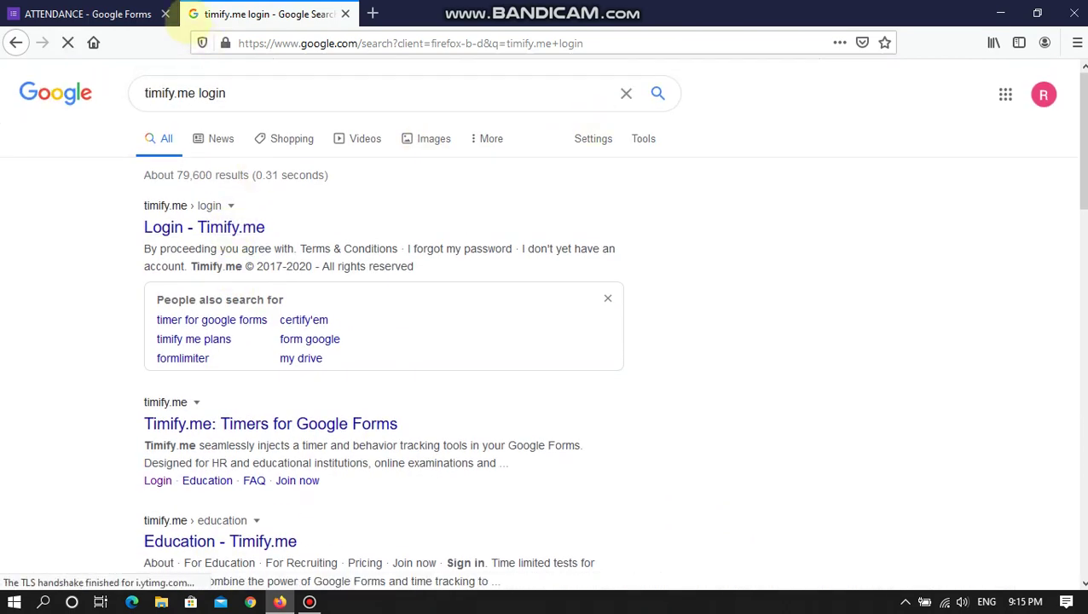
{"action": "left_click", "coordinate": [89, 14]}
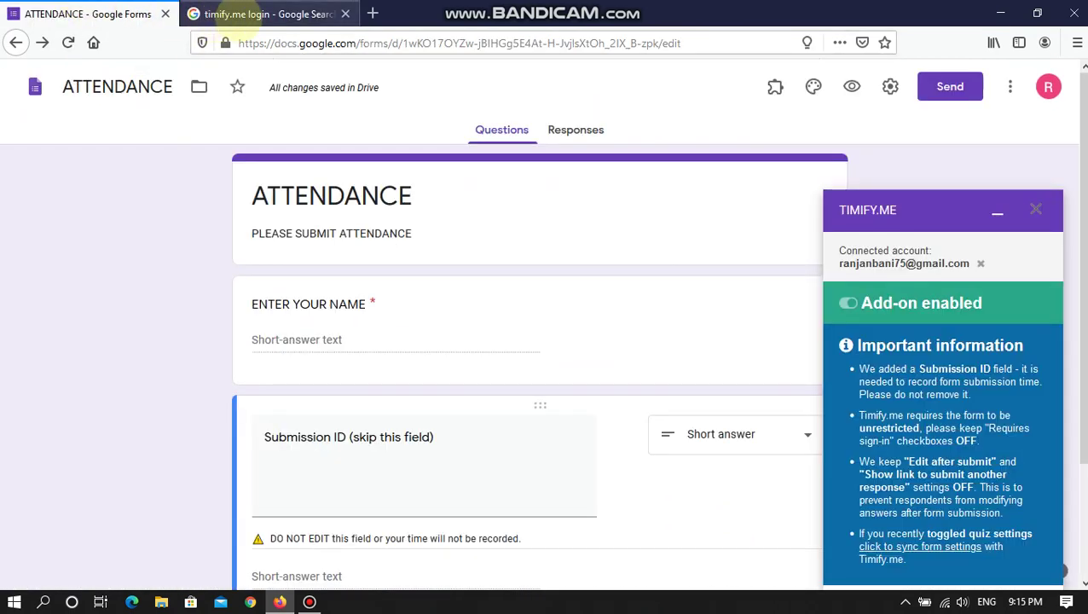
{"action": "left_click", "coordinate": [236, 13]}
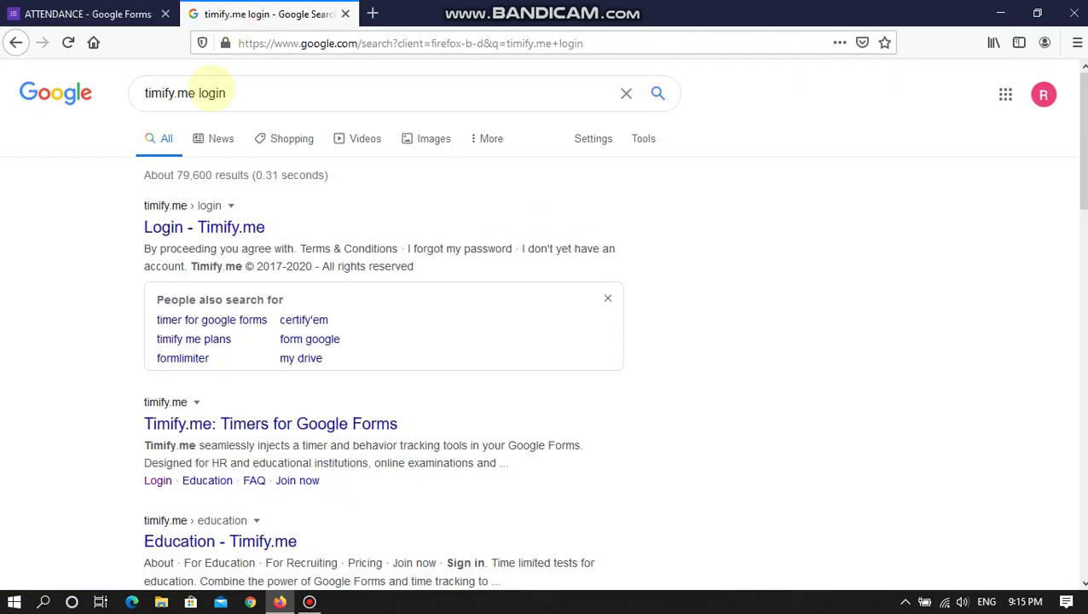
{"action": "scroll", "coordinate": [196, 439], "scroll_direction": "down", "scroll_amount": 1}
{"action": "scroll", "coordinate": [196, 427], "scroll_direction": "down", "scroll_amount": 3}
{"action": "scroll", "coordinate": [247, 545], "scroll_direction": "up", "scroll_amount": 4}
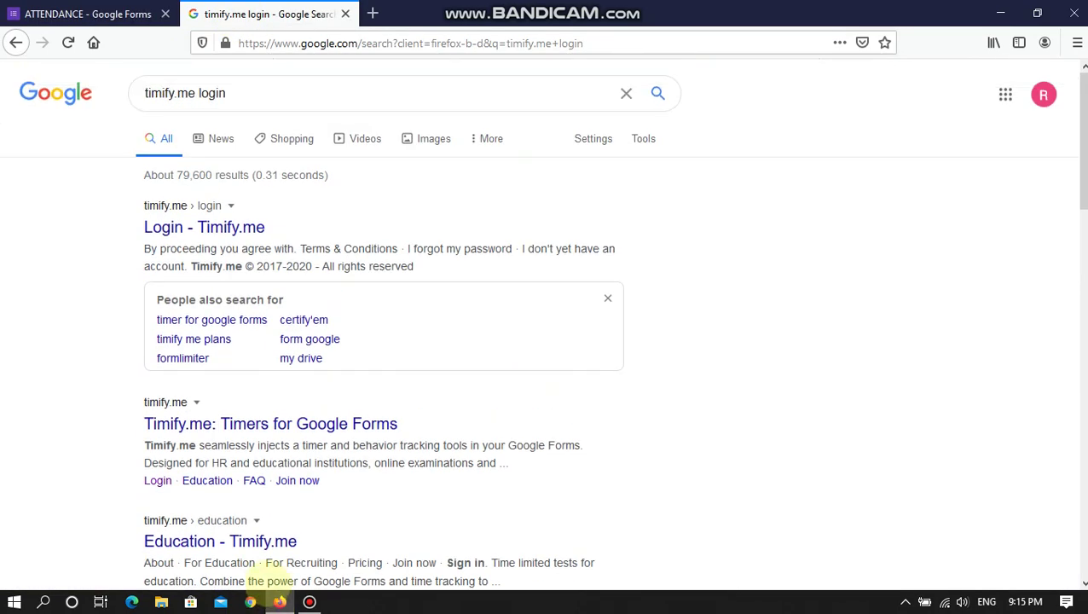
{"action": "key", "text": "ctrl+w"}
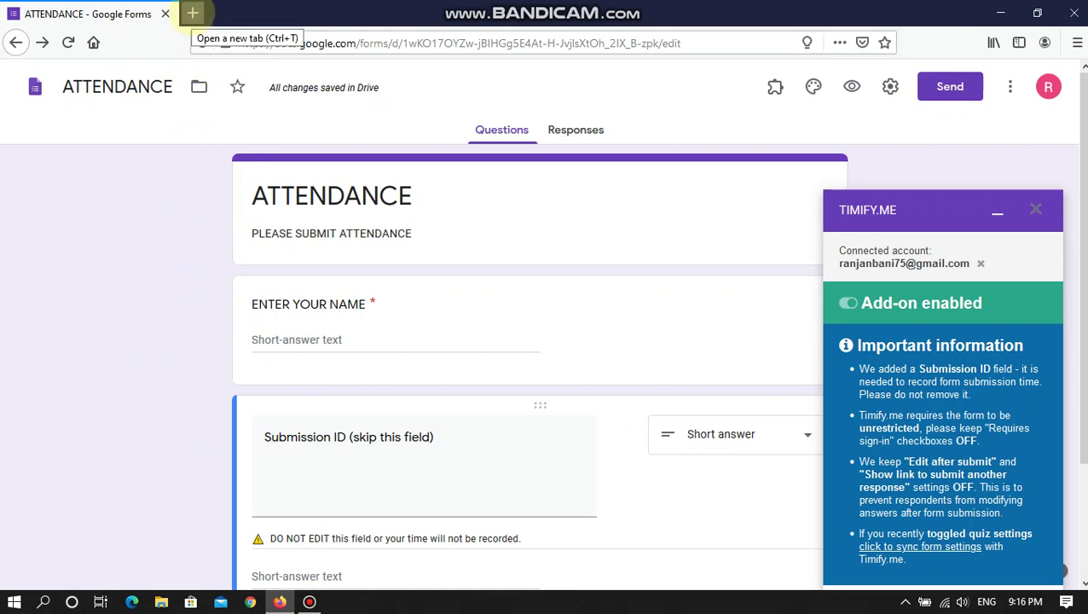
- Open the Timify.me dashboard in a new tab from the frequently visited sites and bookmark it
{"action": "left_click", "coordinate": [192, 12]}
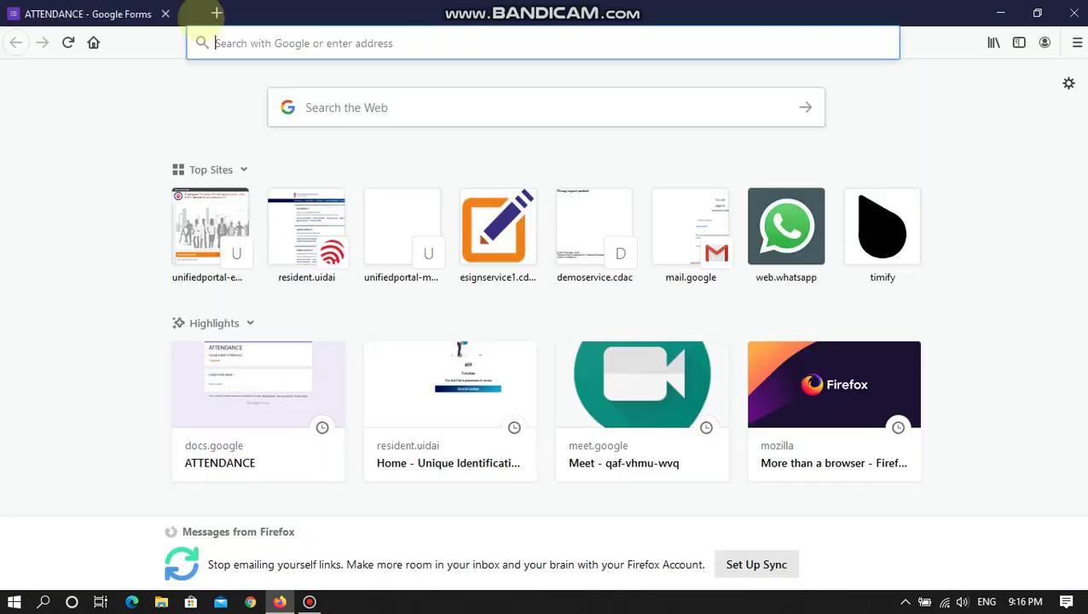
{"action": "left_click", "coordinate": [311, 43]}
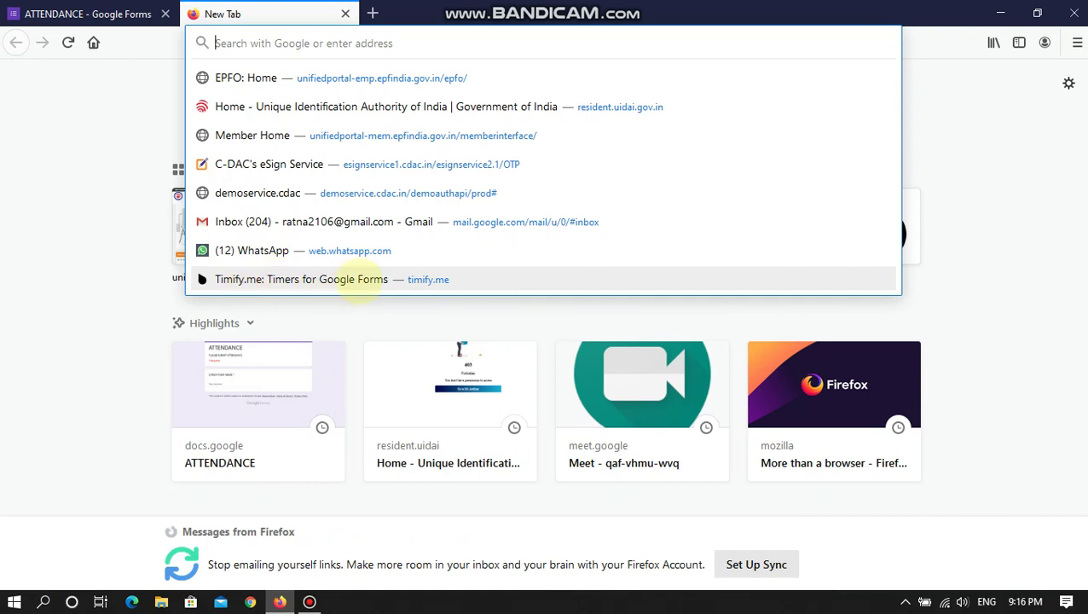
{"action": "left_click", "coordinate": [353, 279]}
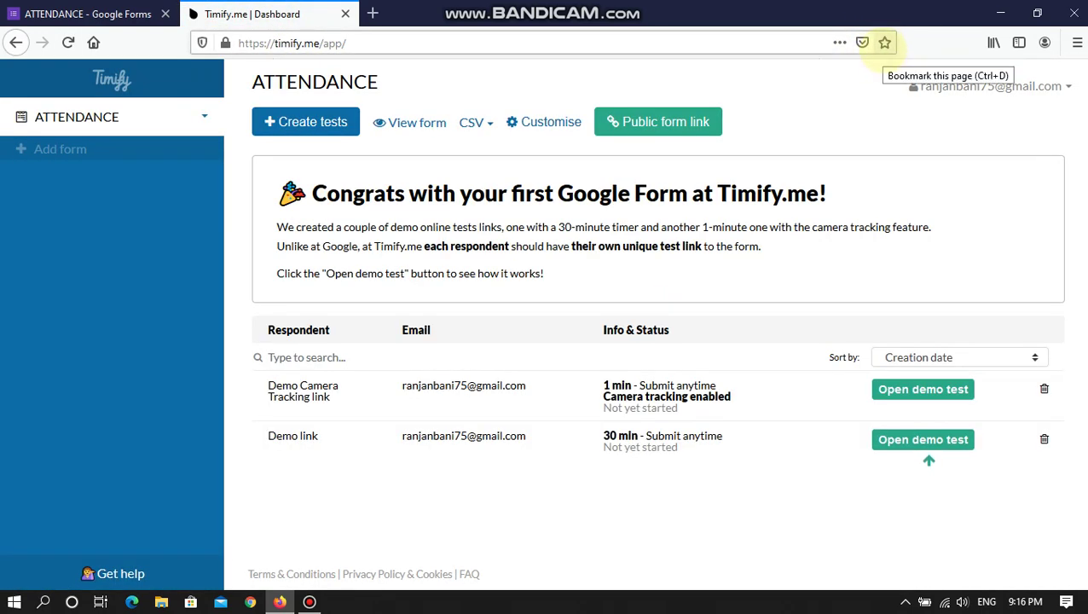
{"action": "left_click", "coordinate": [884, 41]}
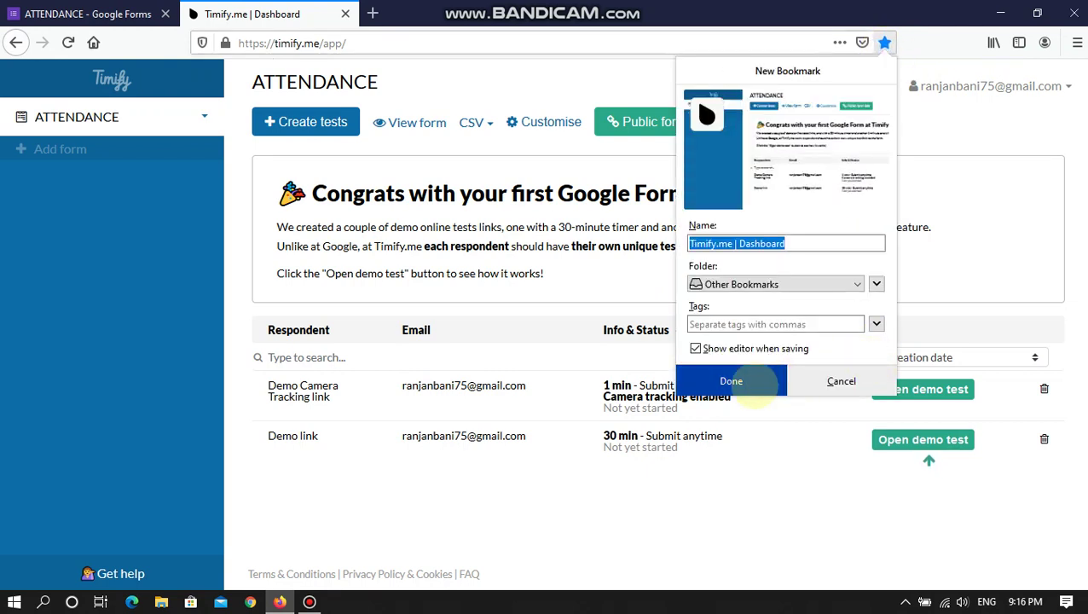
{"action": "left_click", "coordinate": [753, 381]}
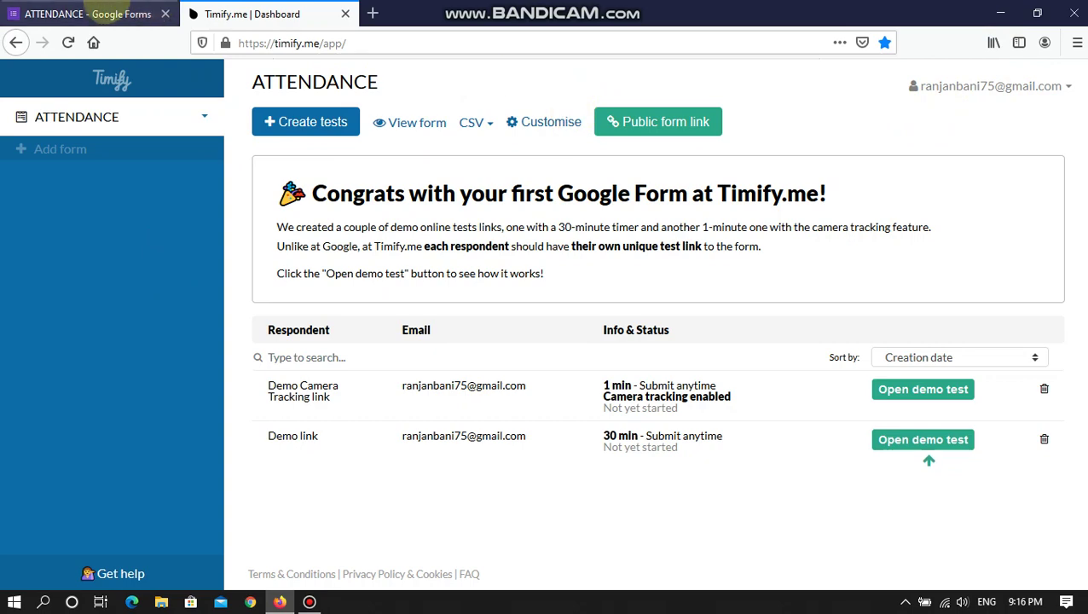
- Check the ATTENDANCE form title, then return to the Timify.me dashboard
{"action": "left_click", "coordinate": [85, 13]}
{"action": "double_click", "coordinate": [353, 196]}
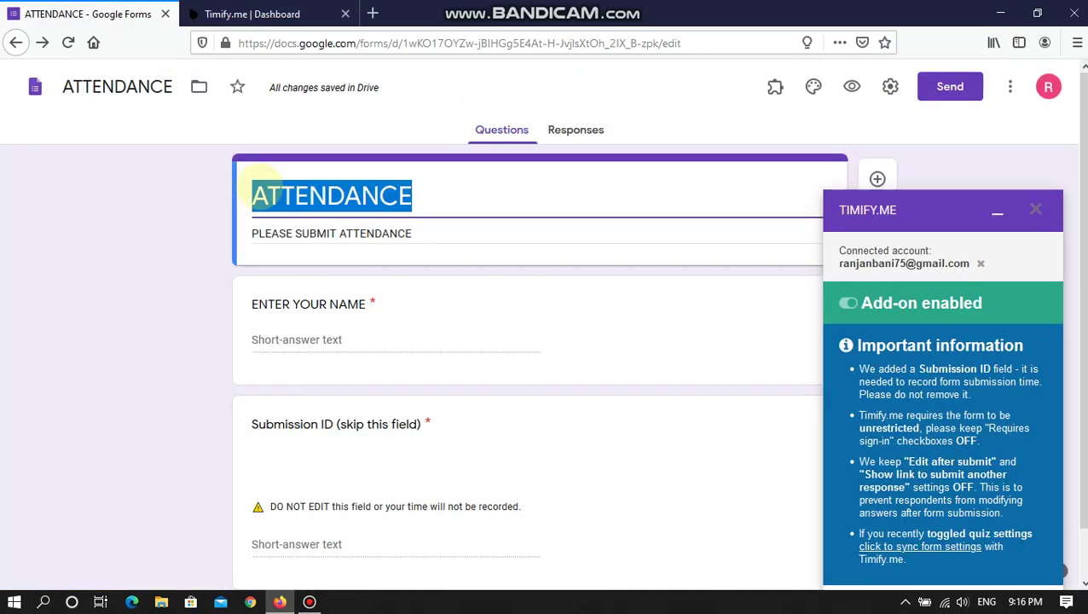
{"action": "left_click", "coordinate": [184, 221]}
{"action": "left_click", "coordinate": [247, 13]}
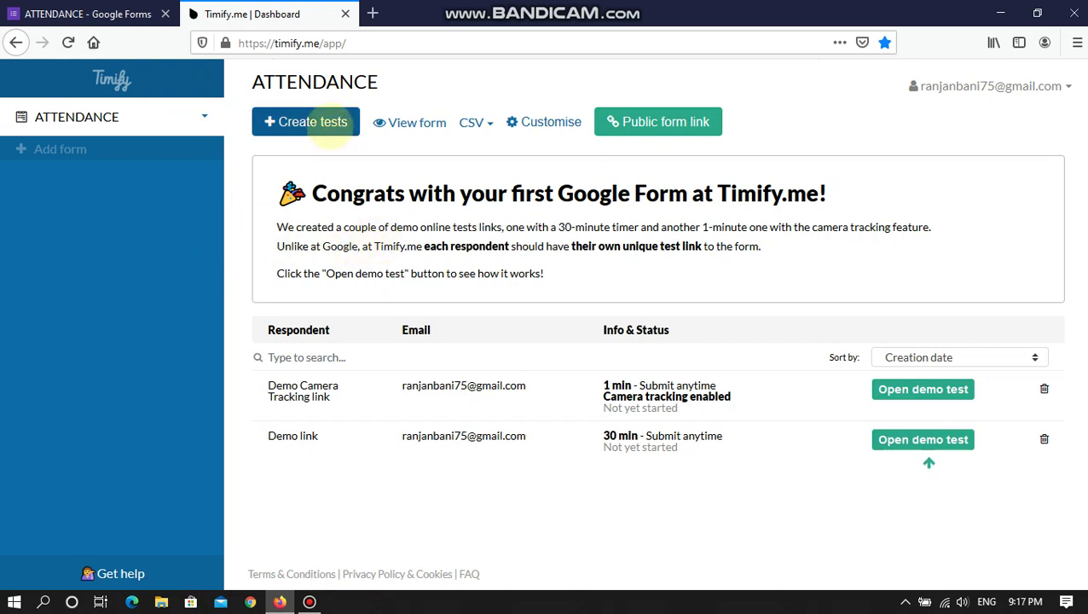
- Start creating tests and add the respondent's e-mail address under Add respondents
{"action": "left_click", "coordinate": [328, 126]}
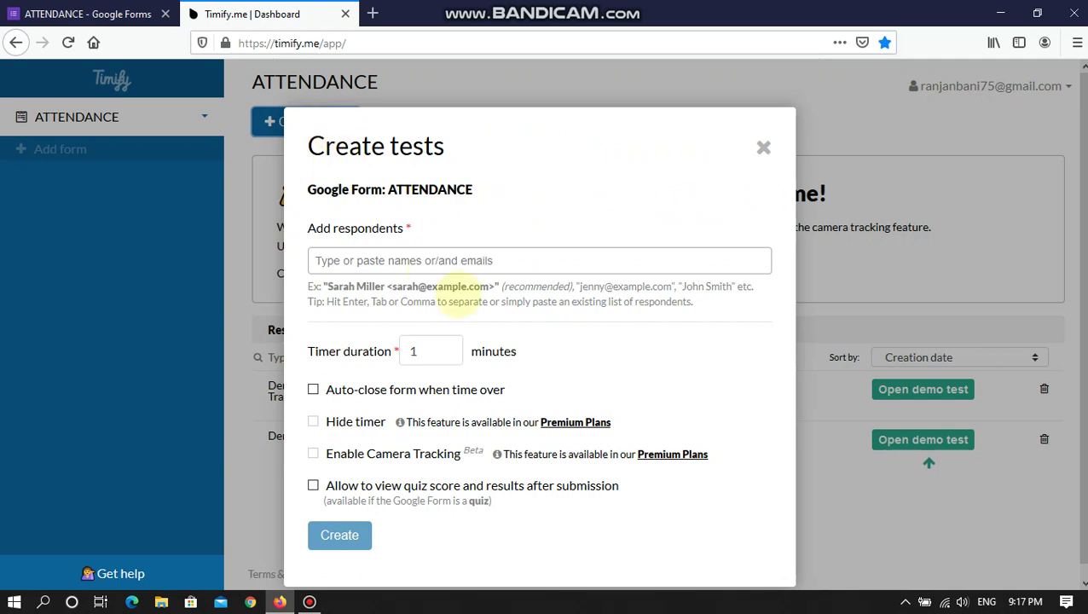
{"action": "left_click", "coordinate": [395, 259]}
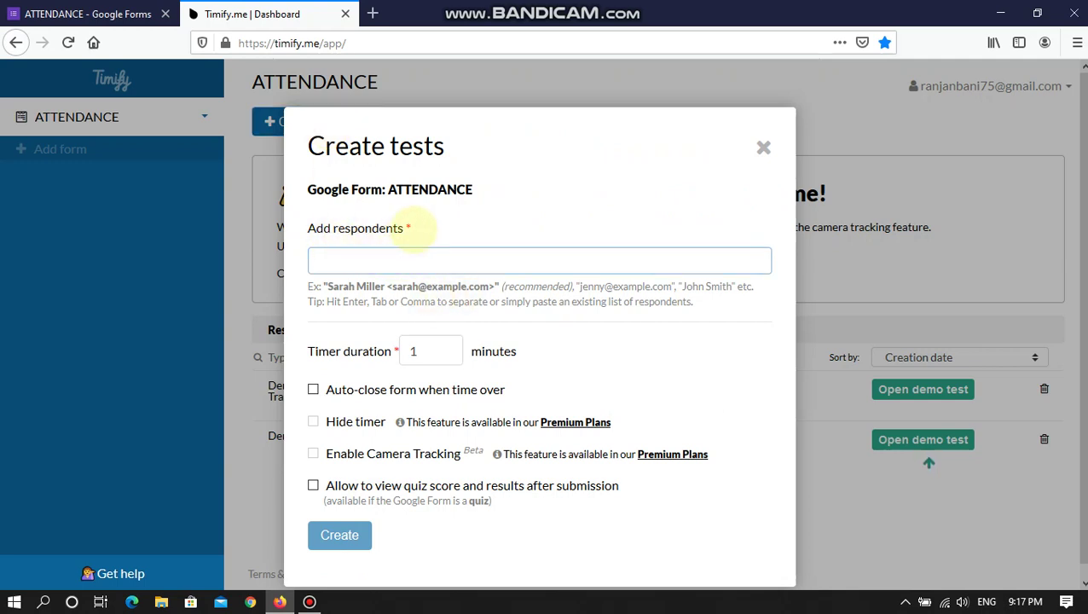
{"action": "left_click_drag", "start_coordinate": [413, 228], "coordinate": [314, 230]}
{"action": "left_click", "coordinate": [337, 260]}
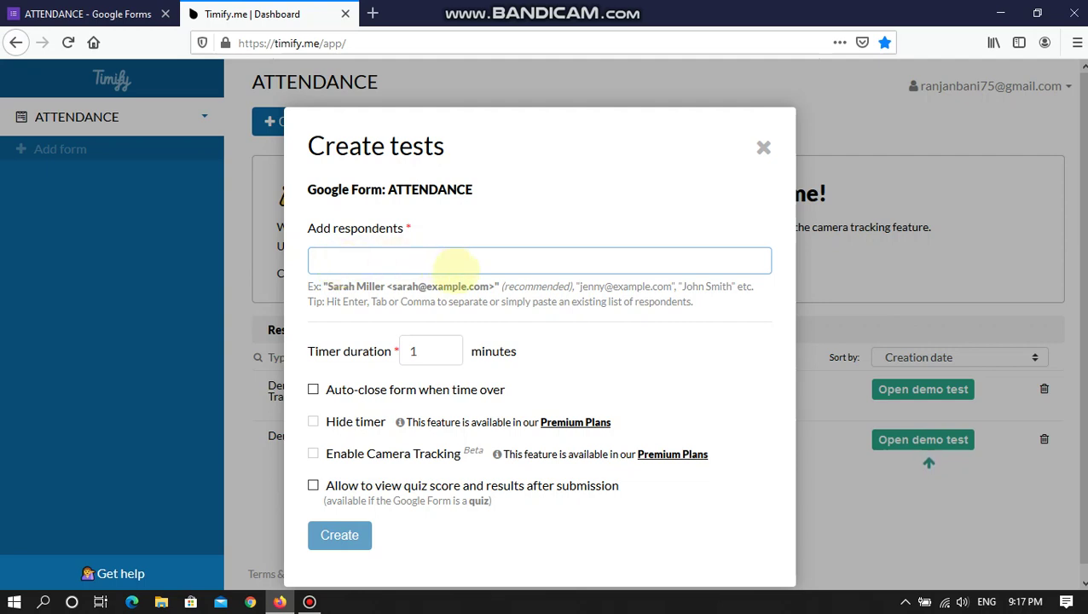
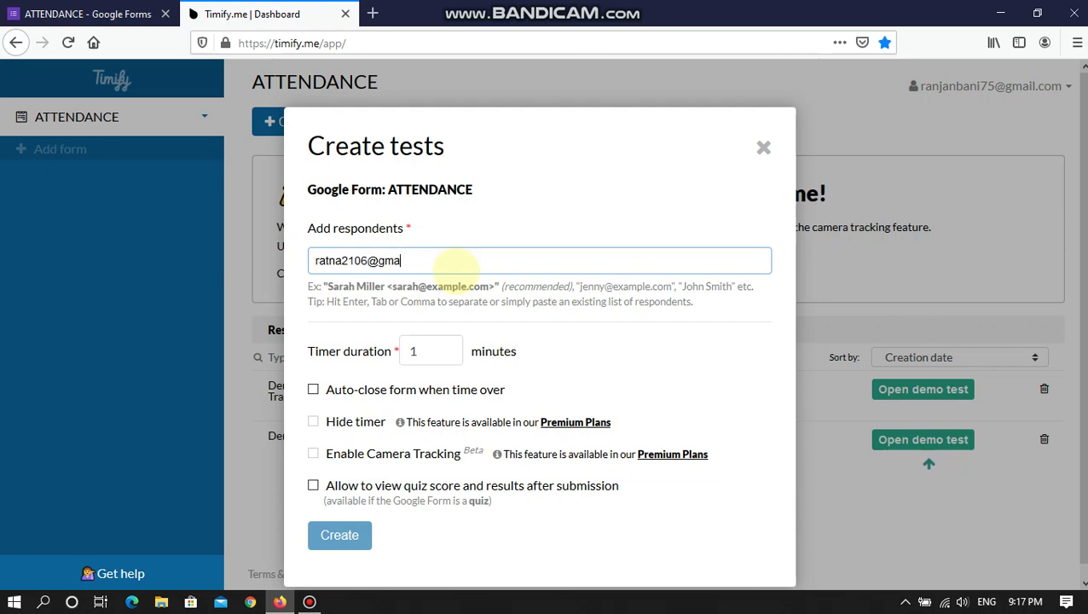
{"action": "key", "text": "Return"}
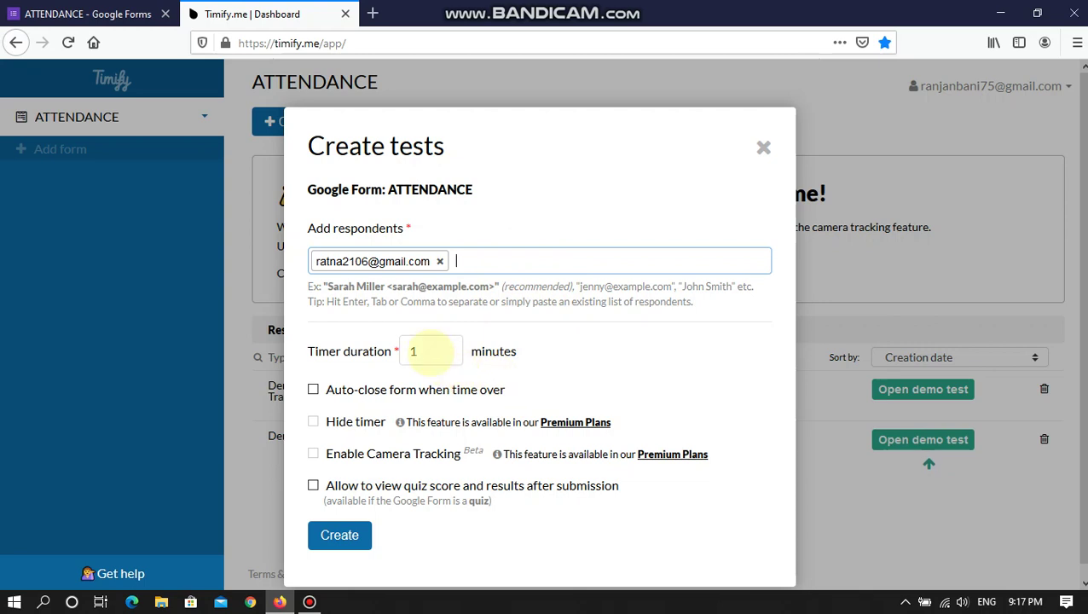
- Set the timer duration to 30 minutes, replacing an initial entry of 5
{"action": "left_click_drag", "start_coordinate": [432, 351], "coordinate": [375, 350]}
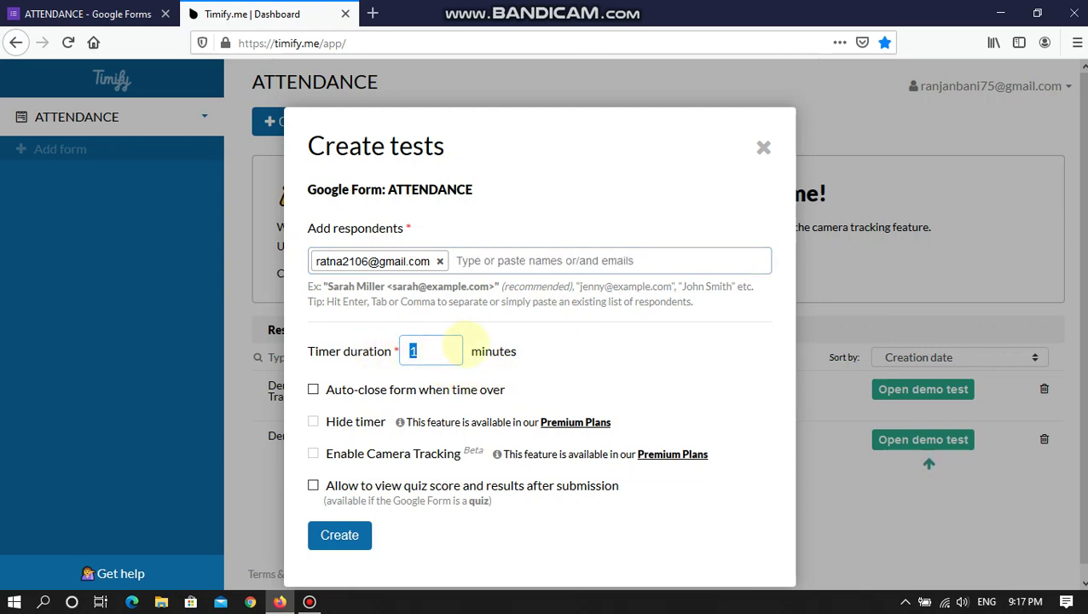
{"action": "type", "text": "5"}
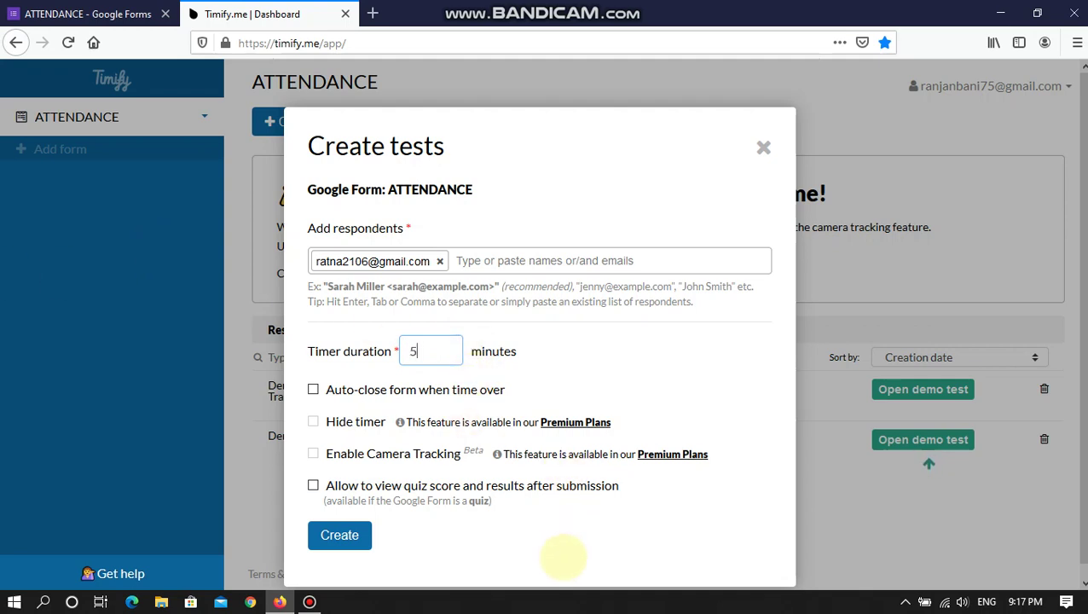
{"action": "left_click", "coordinate": [564, 556]}
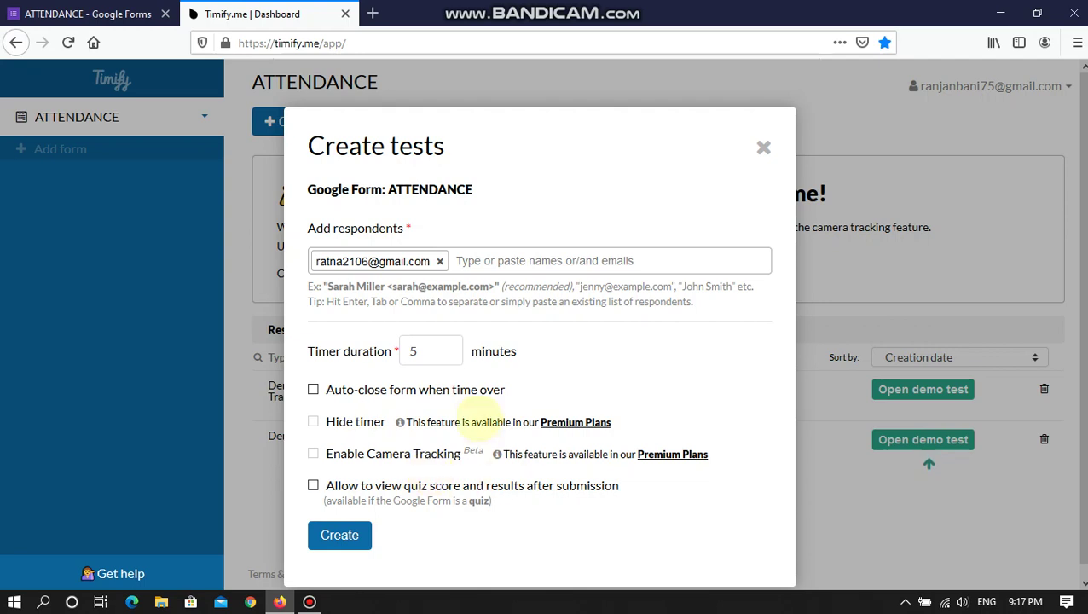
{"action": "double_click", "coordinate": [413, 350]}
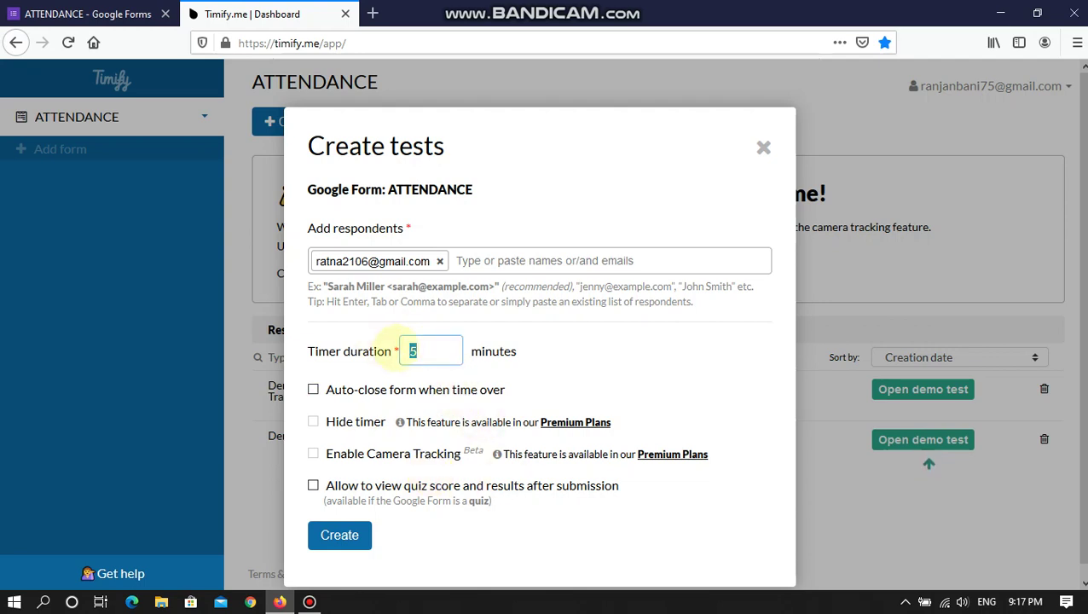
{"action": "type", "text": "30"}
{"action": "left_click", "coordinate": [523, 535]}
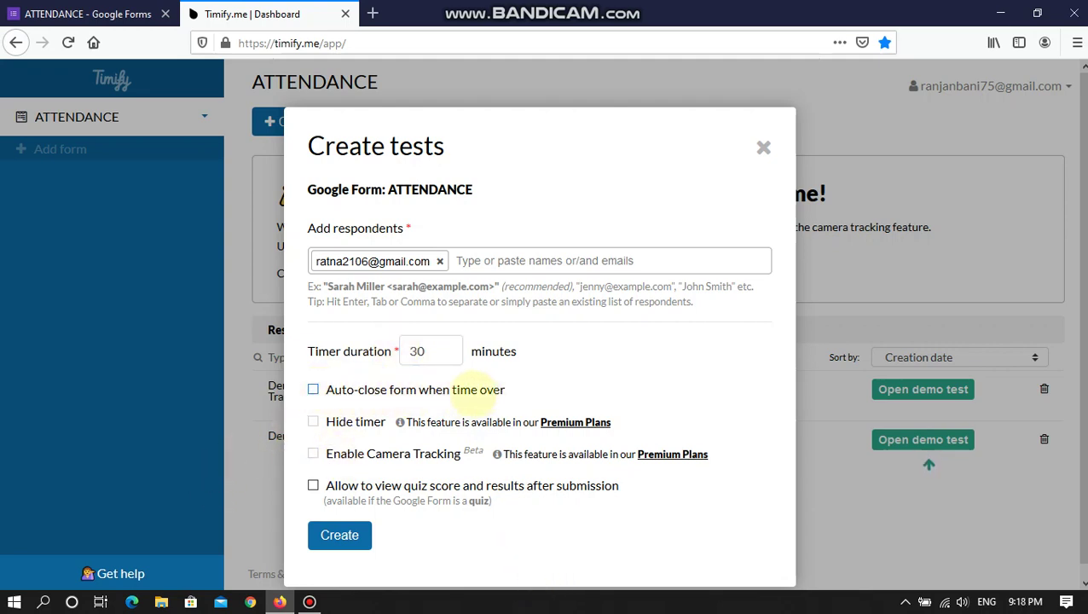
- Toggle 'Auto-close form when time over' on and back off, then close Create tests uncreated
{"action": "left_click", "coordinate": [478, 389]}
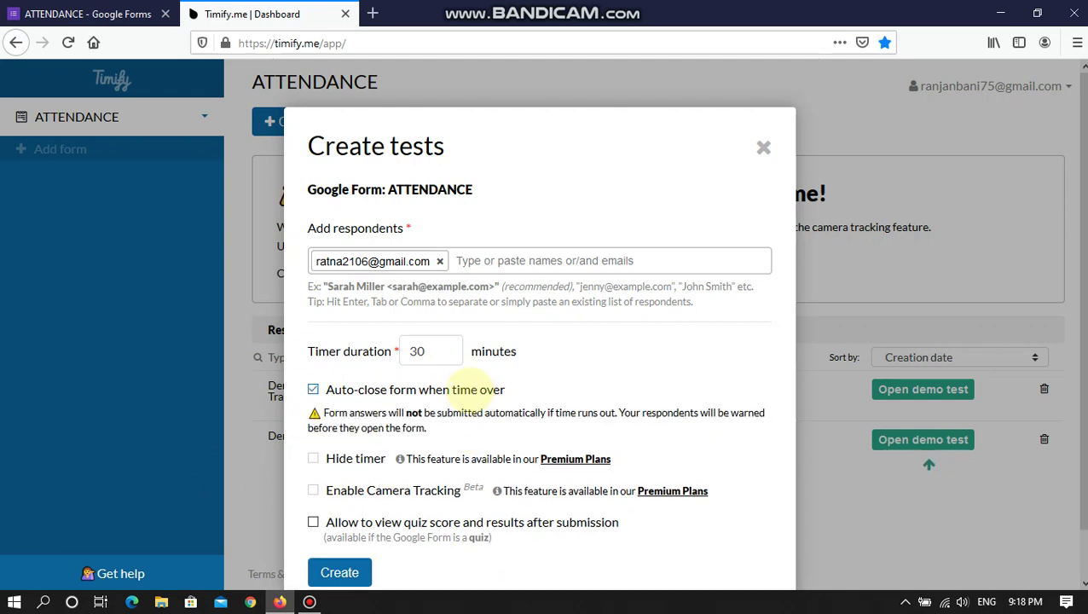
{"action": "left_click", "coordinate": [477, 388]}
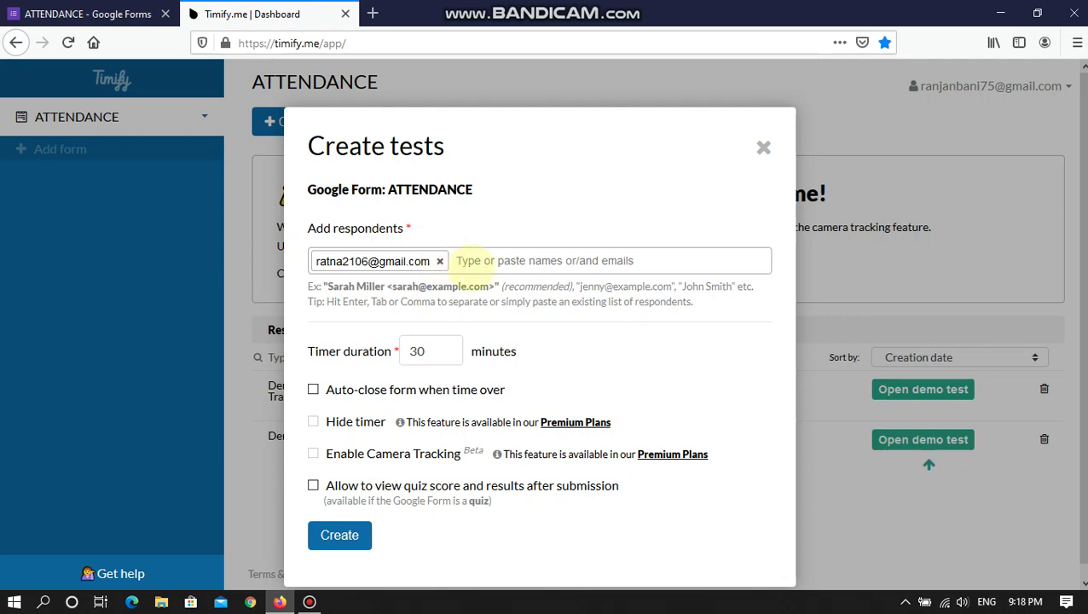
{"action": "left_click", "coordinate": [483, 260]}
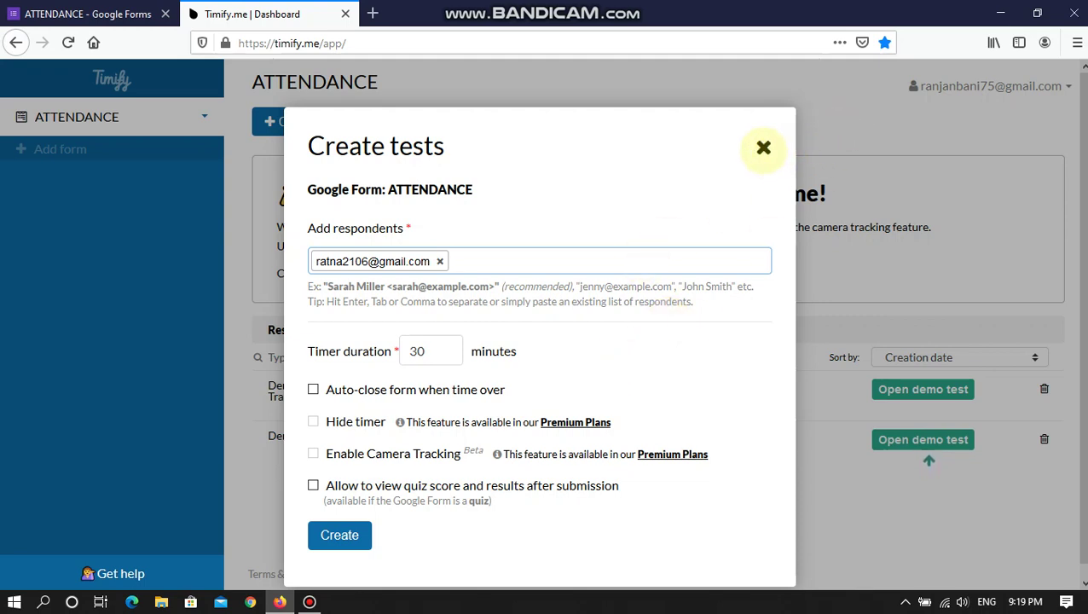
{"action": "left_click", "coordinate": [763, 148]}
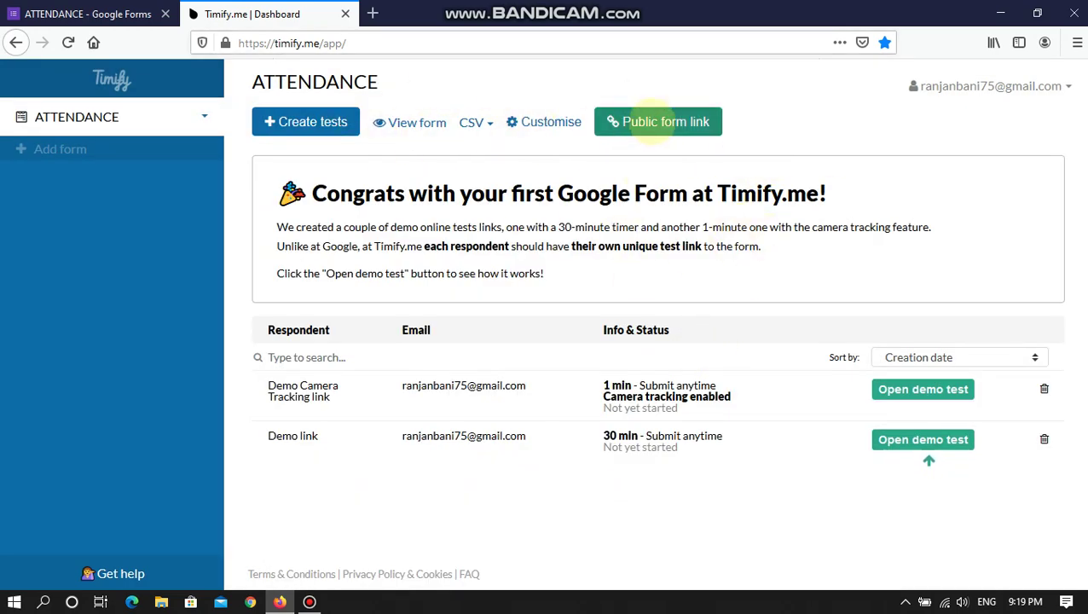
- Show the ATTENDANCE public form link and its Registration and Pre-configured access settings
{"action": "left_click", "coordinate": [656, 122]}
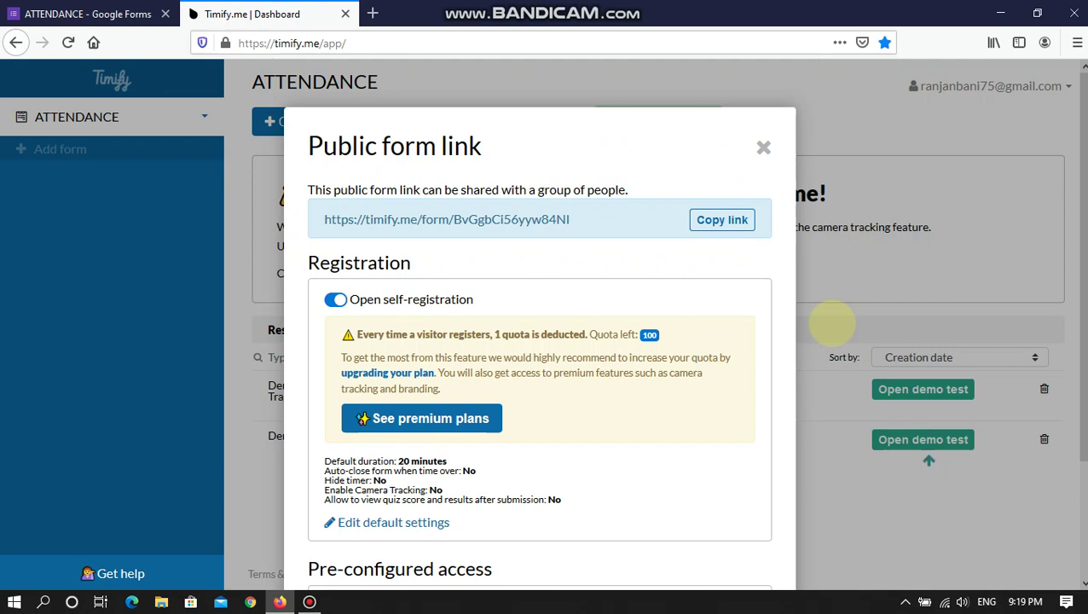
{"action": "scroll", "coordinate": [771, 384], "scroll_direction": "down", "scroll_amount": 2}
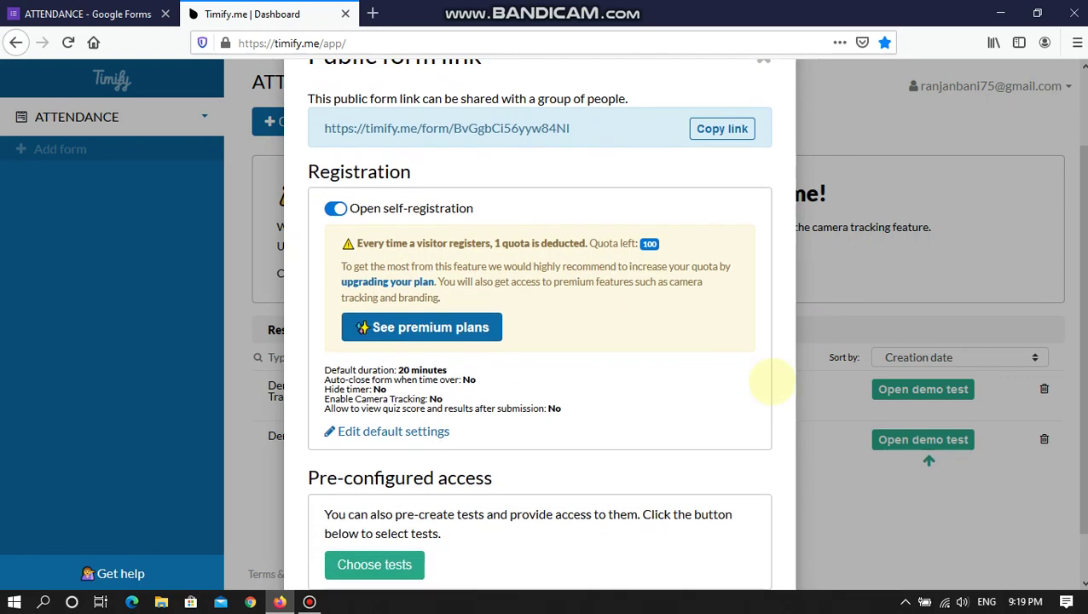
{"action": "scroll", "coordinate": [768, 386], "scroll_direction": "up", "scroll_amount": 2}
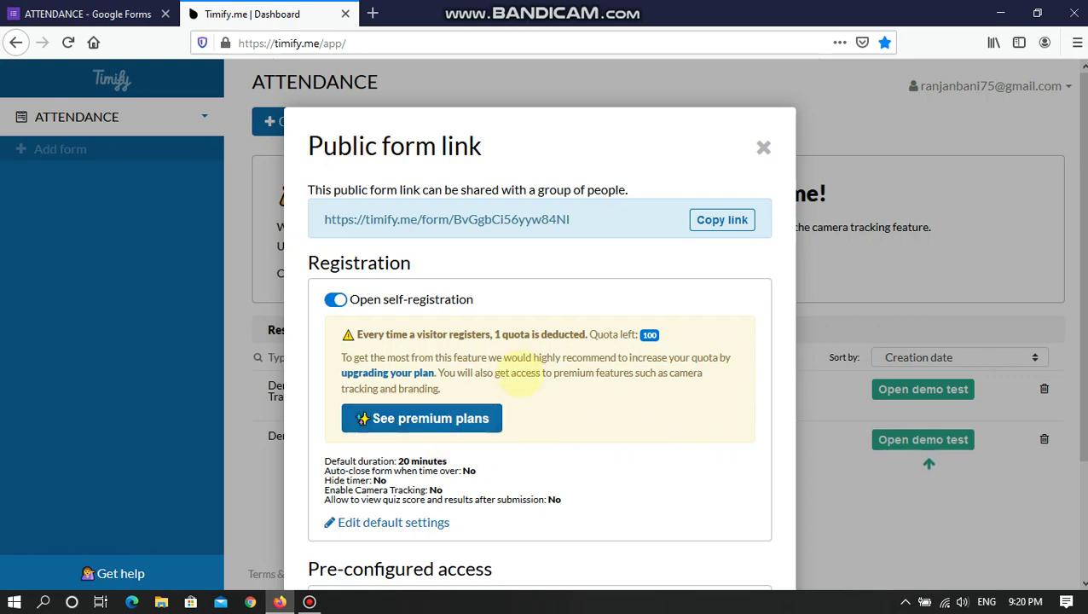
{"action": "scroll", "coordinate": [550, 416], "scroll_direction": "down", "scroll_amount": 2}
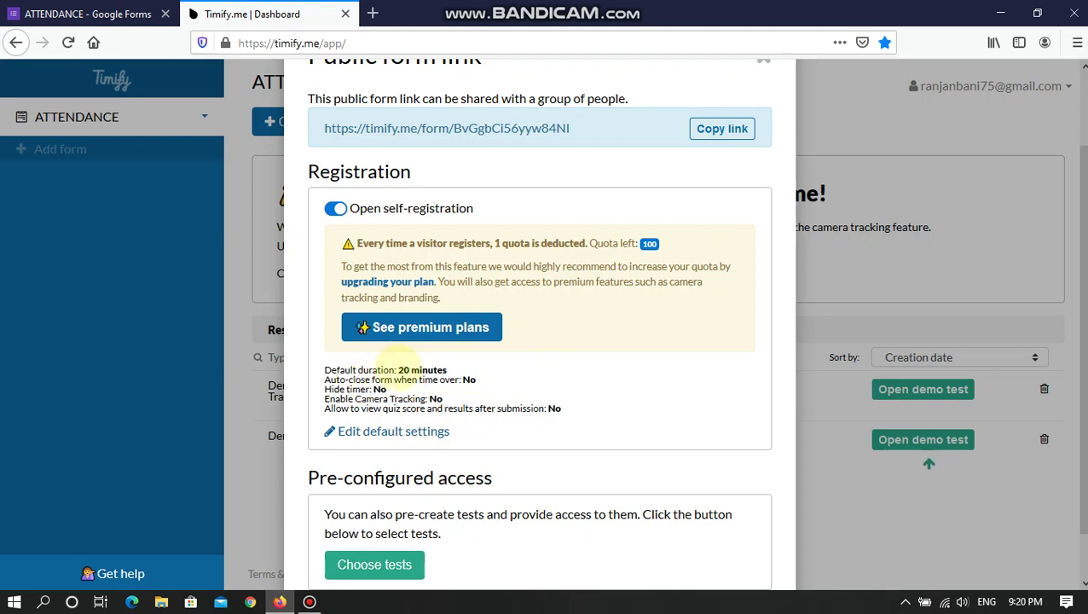
- Edit the default settings, changing Timer duration from 20 to 60 minutes
{"action": "left_click_drag", "start_coordinate": [399, 370], "coordinate": [448, 370]}
{"action": "left_click", "coordinate": [400, 432]}
{"action": "left_click_drag", "start_coordinate": [461, 395], "coordinate": [409, 408]}
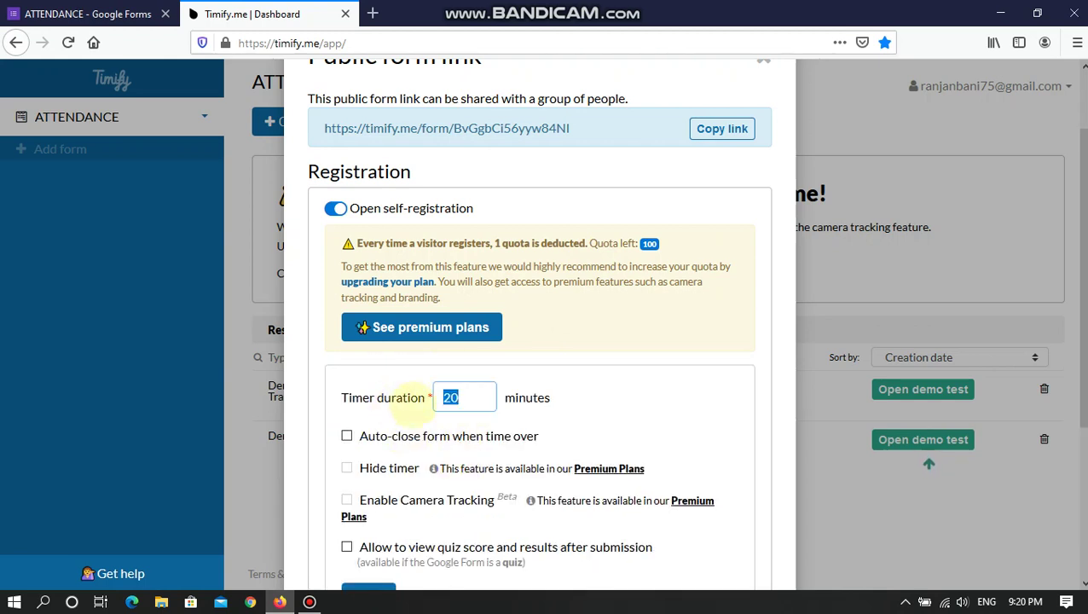
{"action": "type", "text": "60"}
{"action": "scroll", "coordinate": [375, 431], "scroll_direction": "down", "scroll_amount": 1}
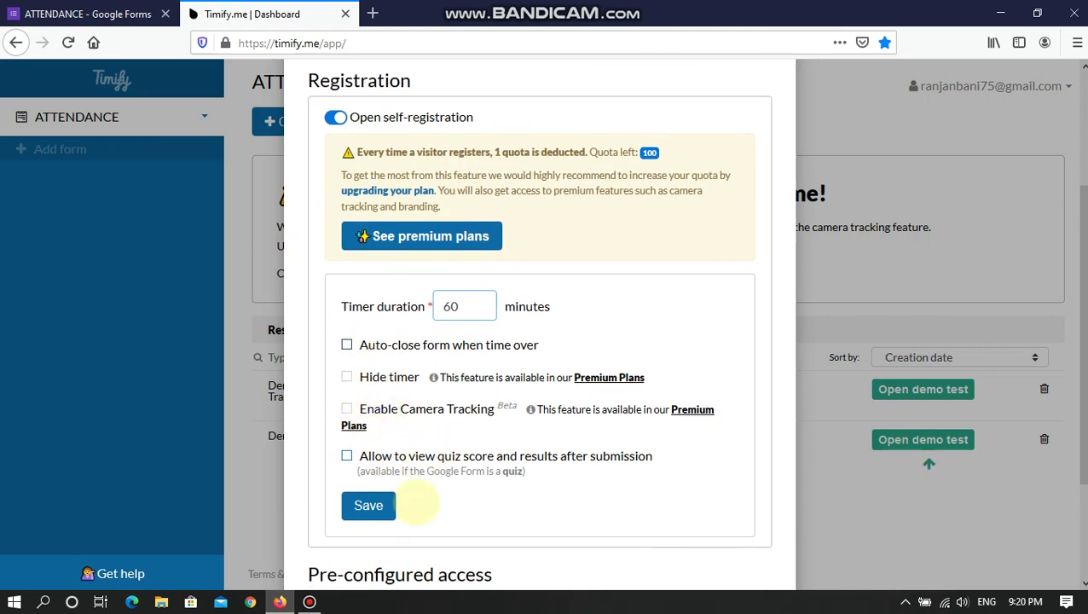
{"action": "left_click", "coordinate": [379, 507]}
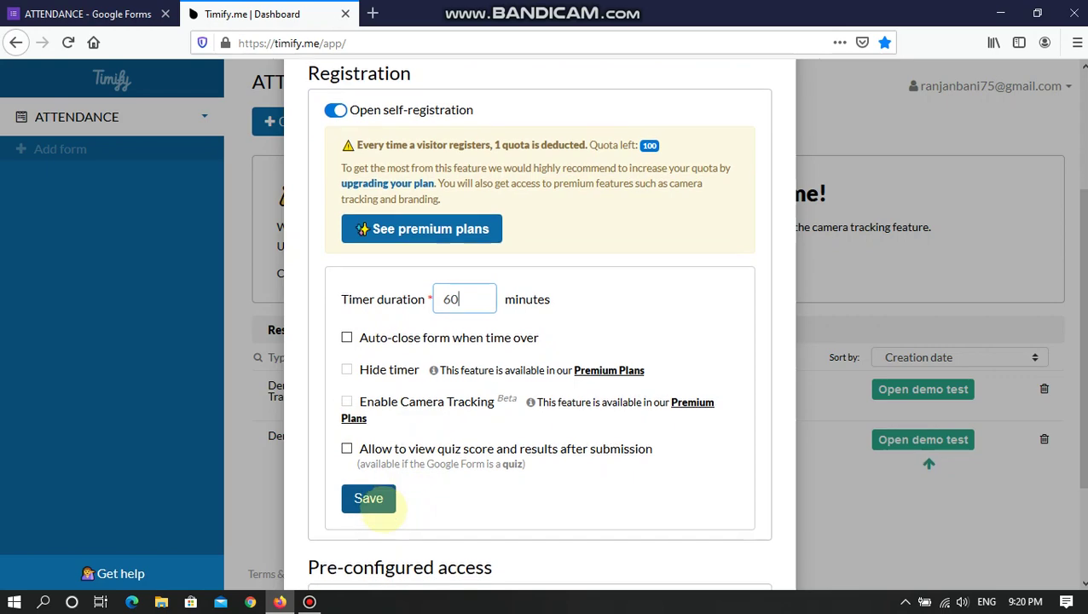
- Save the 60-minute default timer and review the saved value
{"action": "scroll", "coordinate": [375, 503], "scroll_direction": "down", "scroll_amount": 2}
{"action": "scroll", "coordinate": [373, 432], "scroll_direction": "up", "scroll_amount": 4}
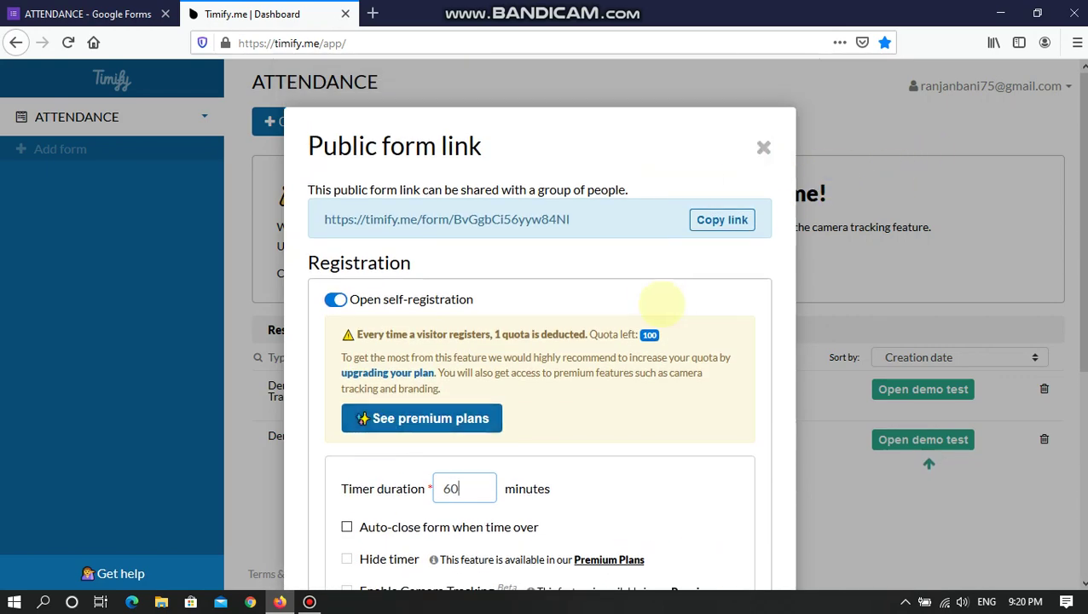
{"action": "scroll", "coordinate": [476, 341], "scroll_direction": "down", "scroll_amount": 3}
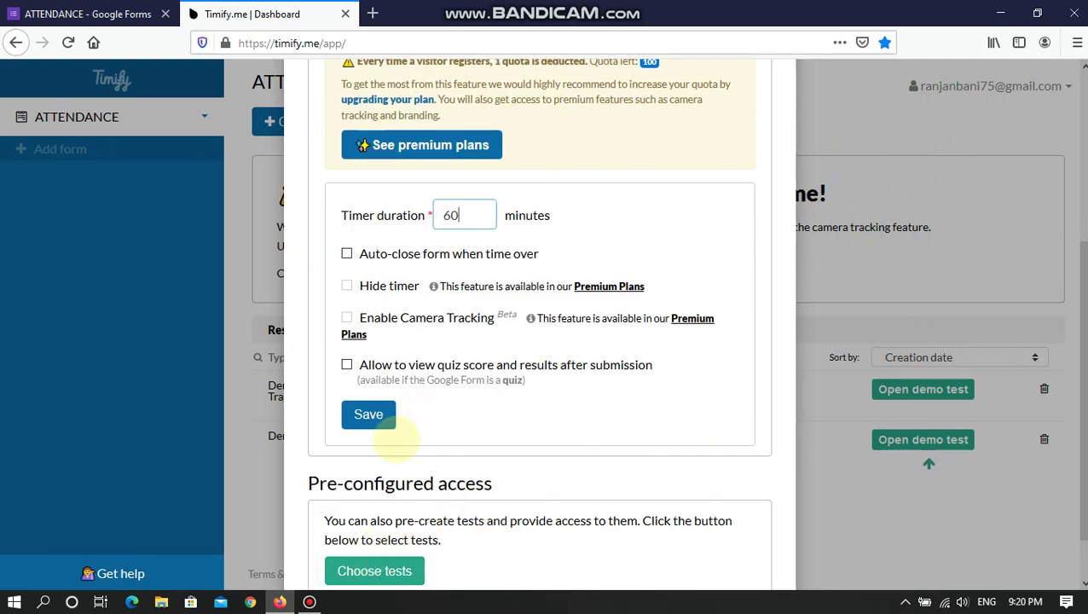
{"action": "left_click", "coordinate": [369, 414]}
{"action": "scroll", "coordinate": [461, 419], "scroll_direction": "down", "scroll_amount": 2}
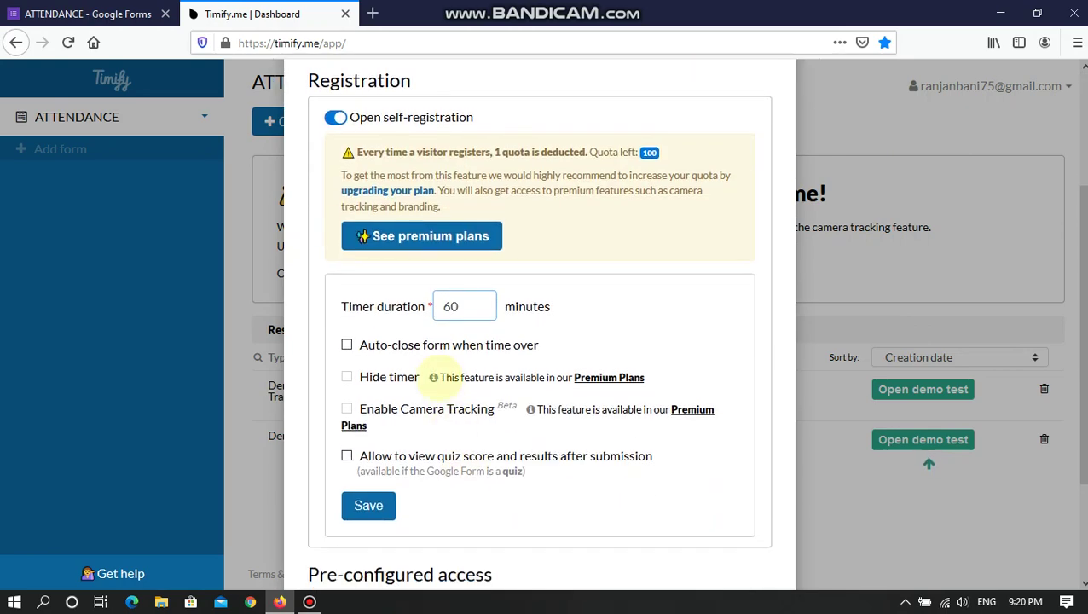
{"action": "scroll", "coordinate": [443, 380], "scroll_direction": "up", "scroll_amount": 2}
{"action": "scroll", "coordinate": [467, 461], "scroll_direction": "down", "scroll_amount": 1}
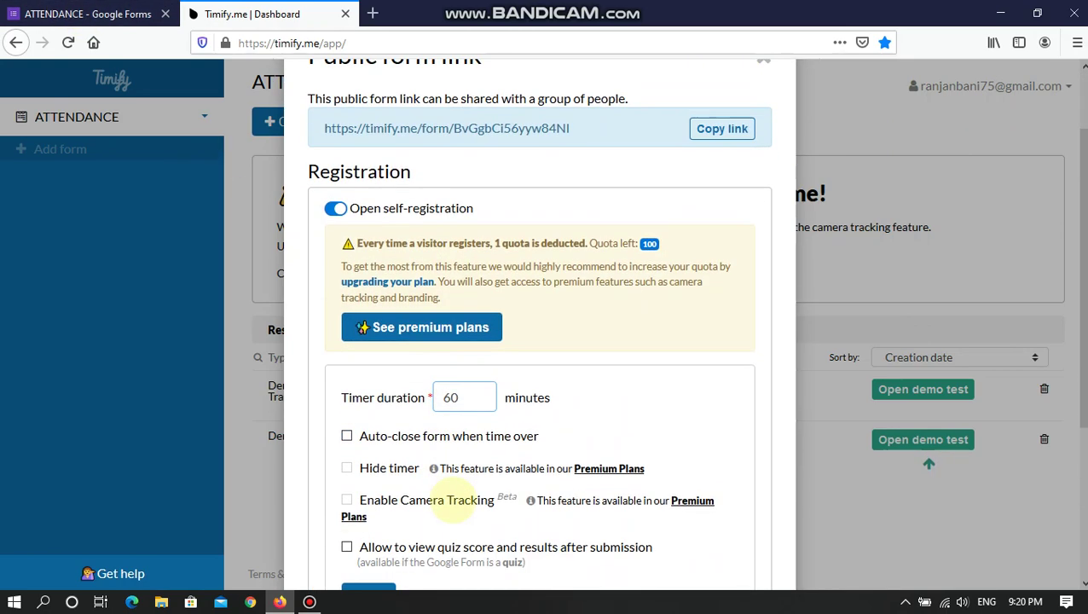
{"action": "left_click_drag", "start_coordinate": [460, 396], "coordinate": [445, 395]}
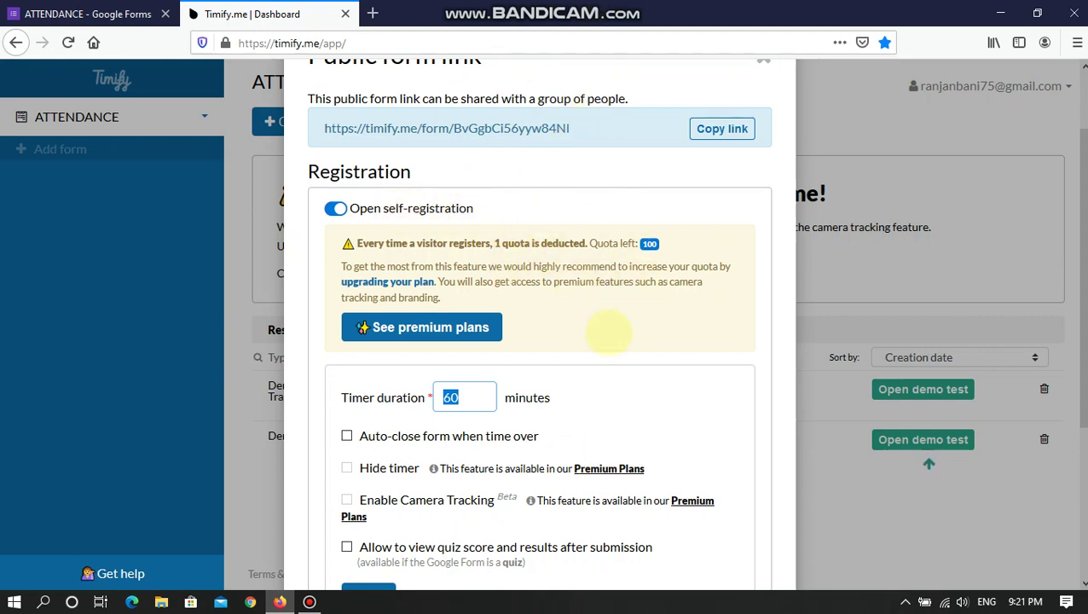
{"action": "scroll", "coordinate": [638, 365], "scroll_direction": "up", "scroll_amount": 1}
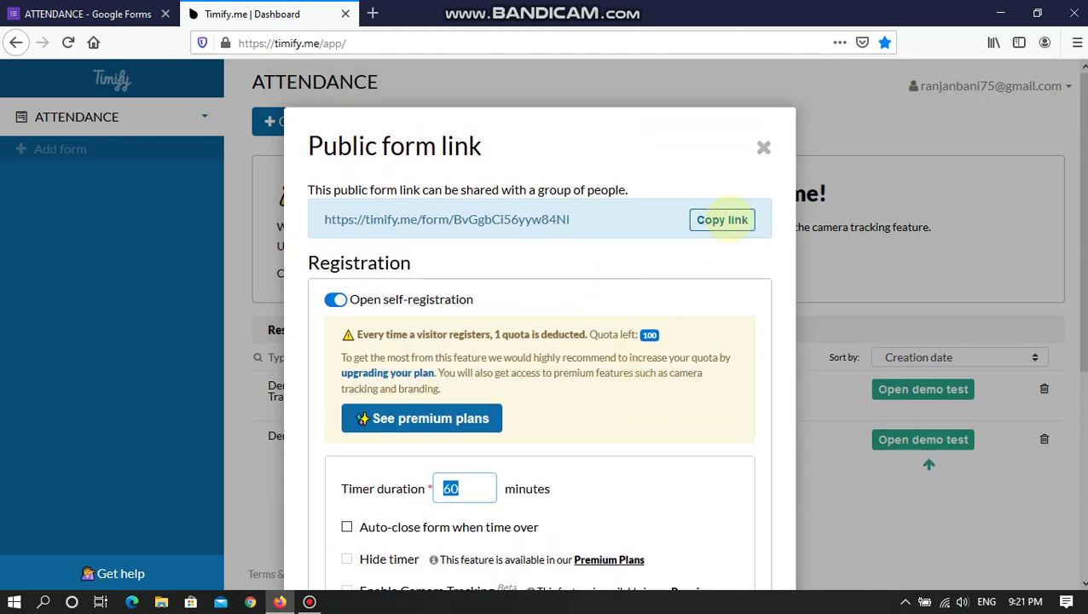
{"action": "left_click", "coordinate": [721, 219]}
{"action": "scroll", "coordinate": [654, 383], "scroll_direction": "down", "scroll_amount": 2}
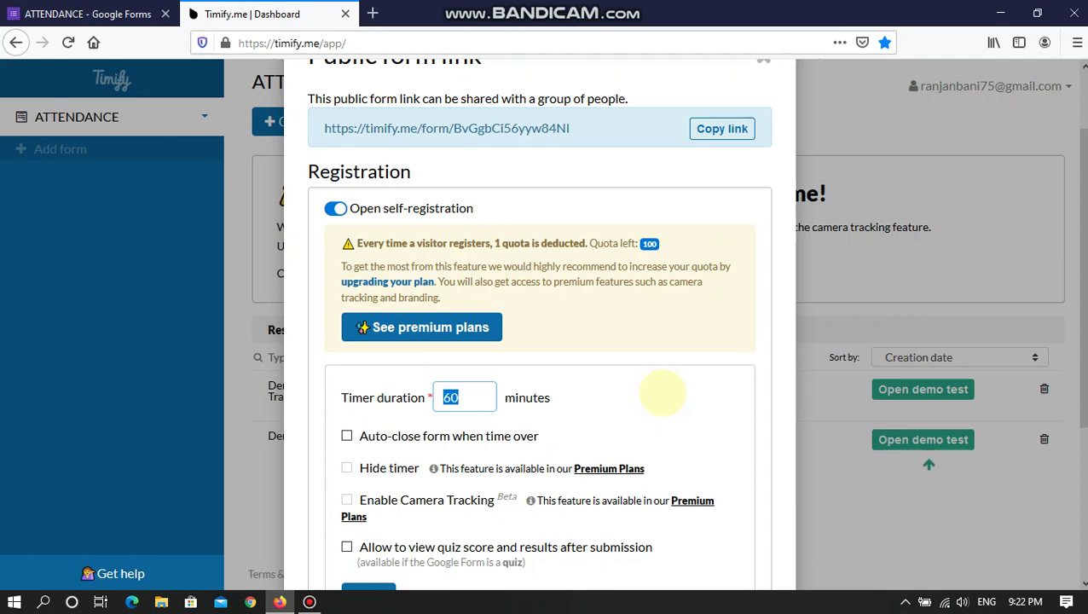
{"action": "scroll", "coordinate": [784, 443], "scroll_direction": "up", "scroll_amount": 2}
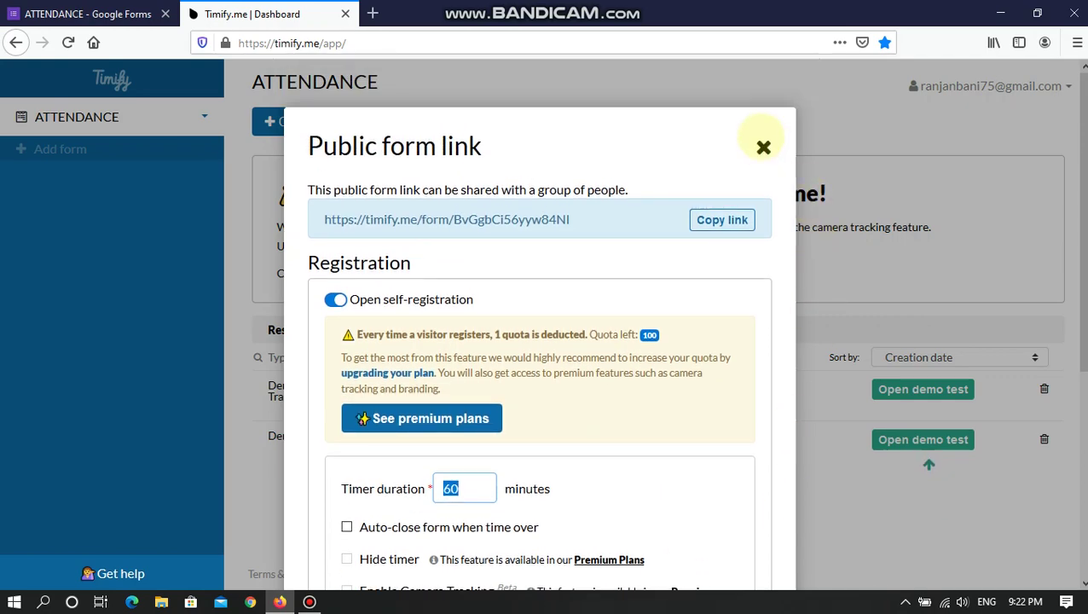
- Close the public link dialog, then enter and erase a respondent e-mail in Create tests and cancel
{"action": "left_click", "coordinate": [763, 147]}
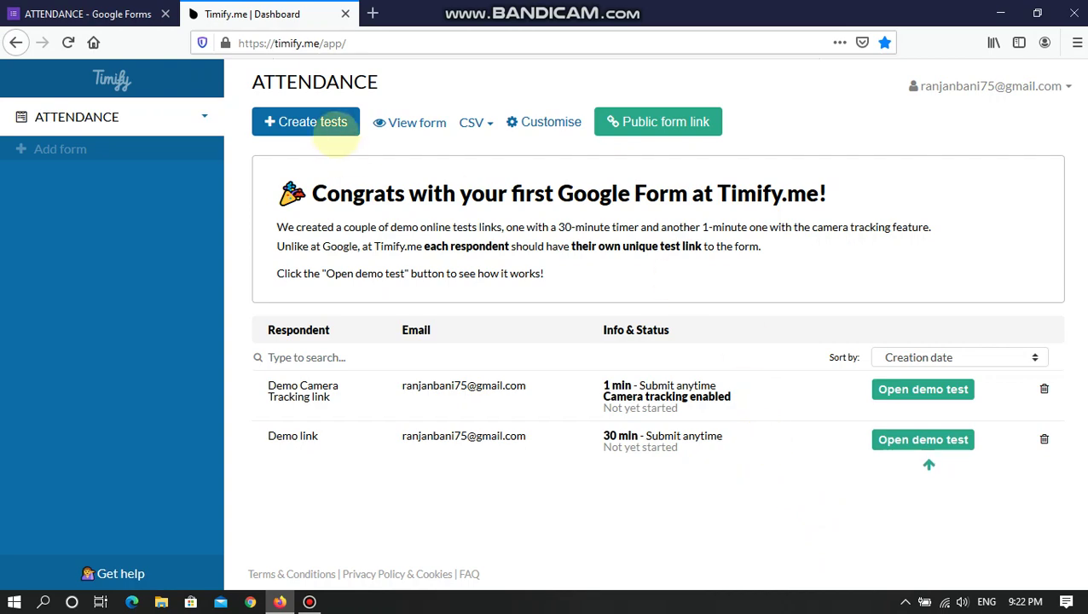
{"action": "left_click", "coordinate": [307, 122]}
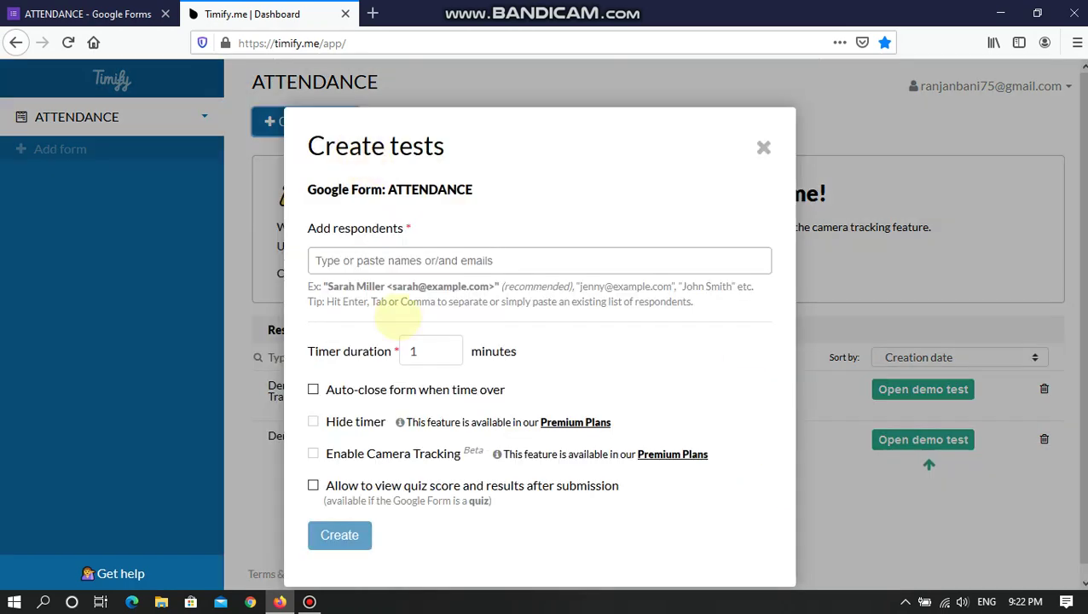
{"action": "left_click", "coordinate": [361, 261]}
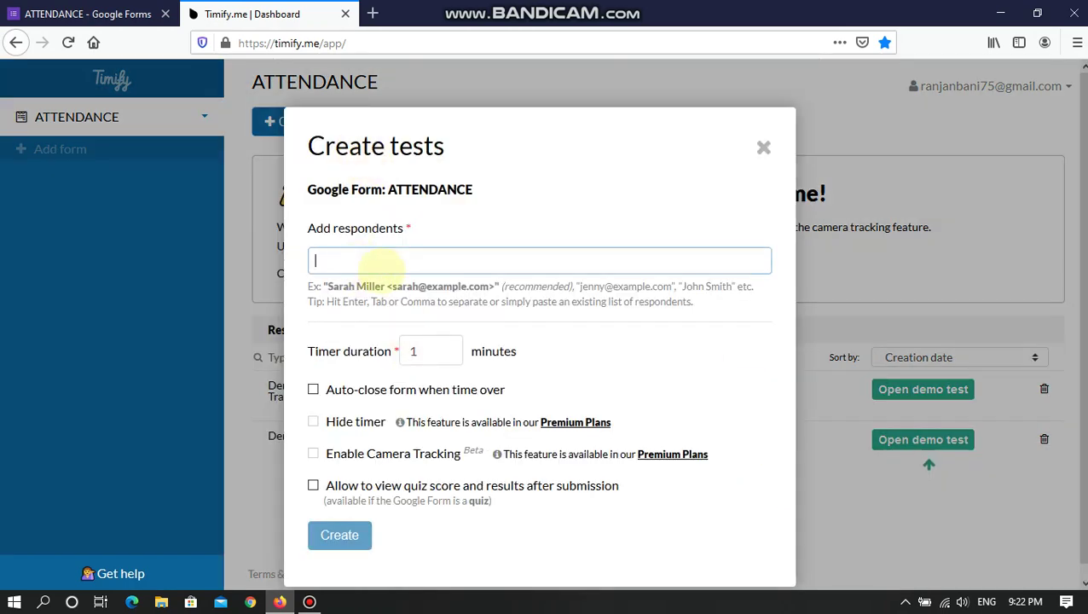
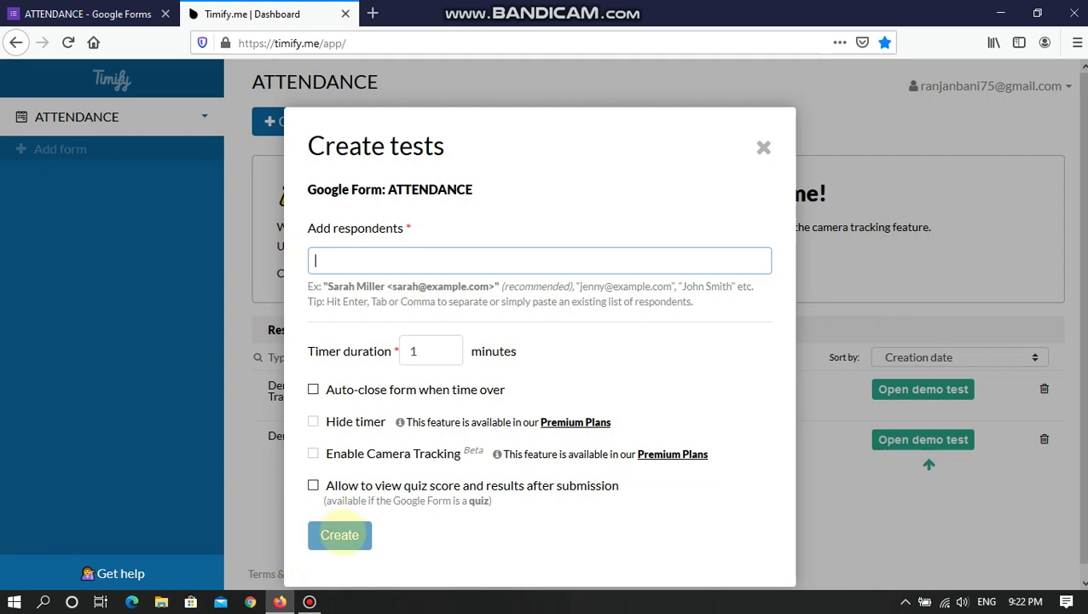
{"action": "left_click", "coordinate": [762, 148]}
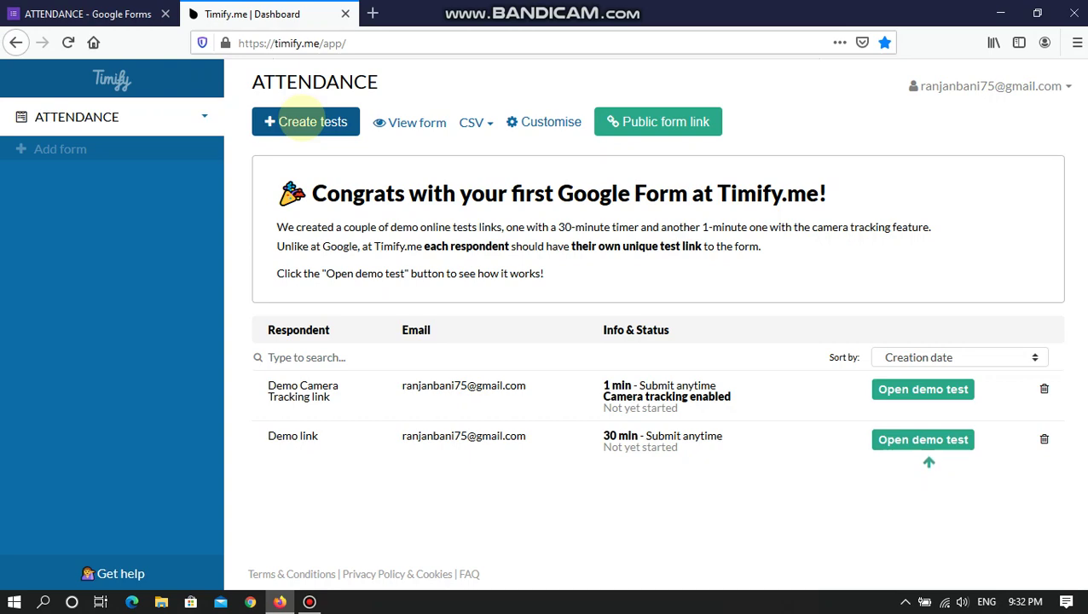
- Create a 1-minute ATTENDANCE test for one respondent added by their e-mail address
{"action": "left_click", "coordinate": [305, 122]}
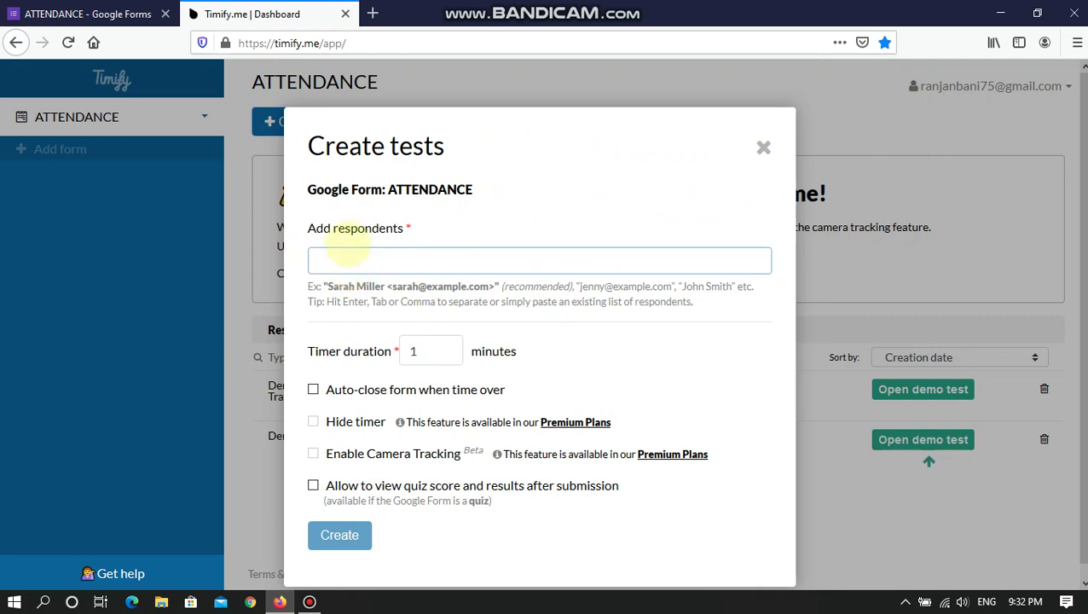
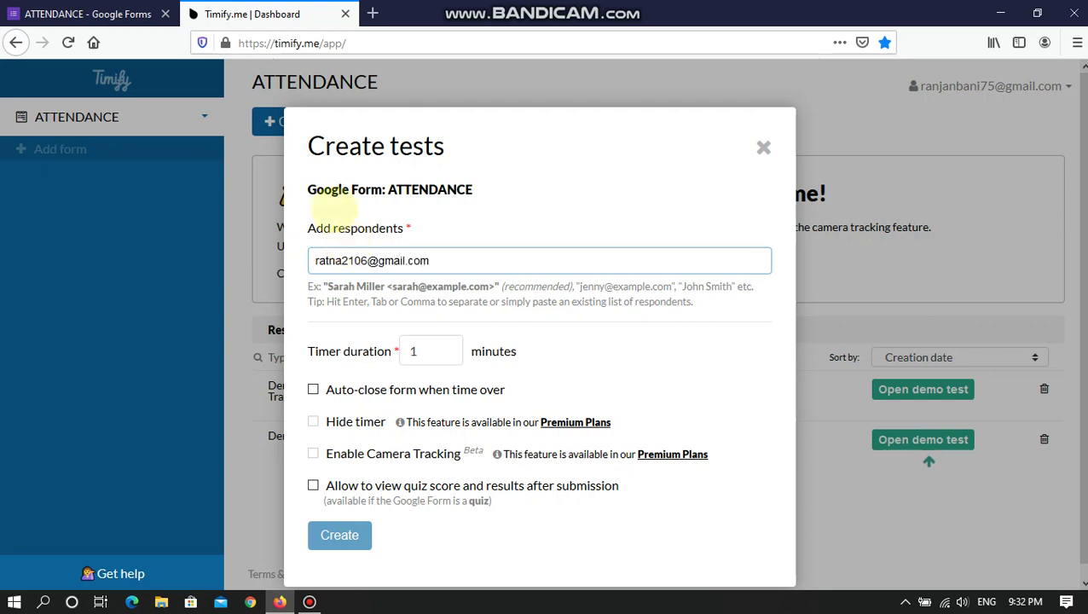
{"action": "key", "text": "Return"}
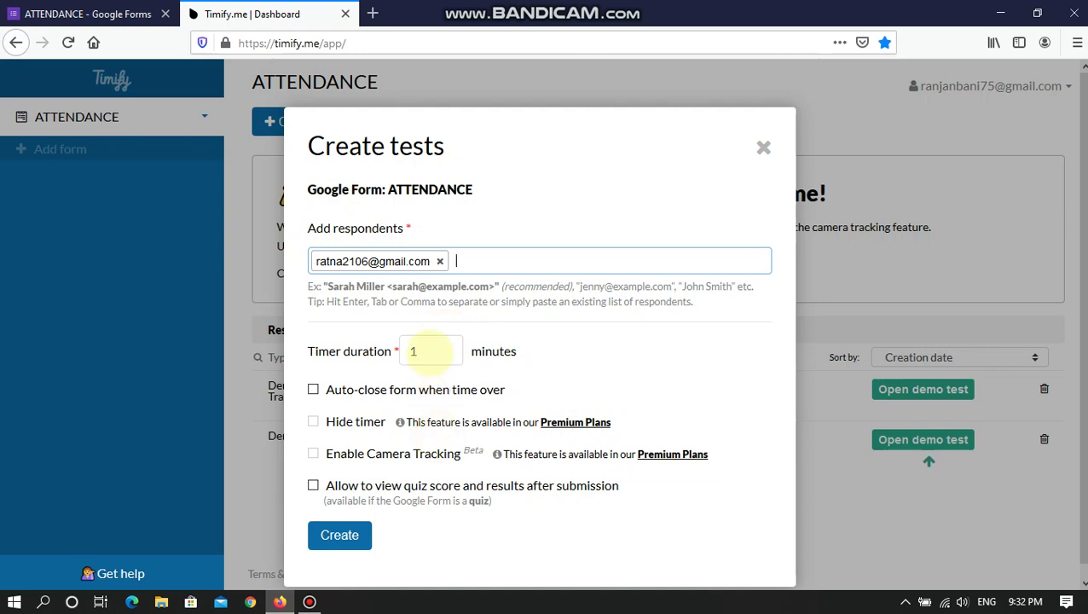
{"action": "left_click", "coordinate": [418, 351]}
{"action": "left_click", "coordinate": [401, 447]}
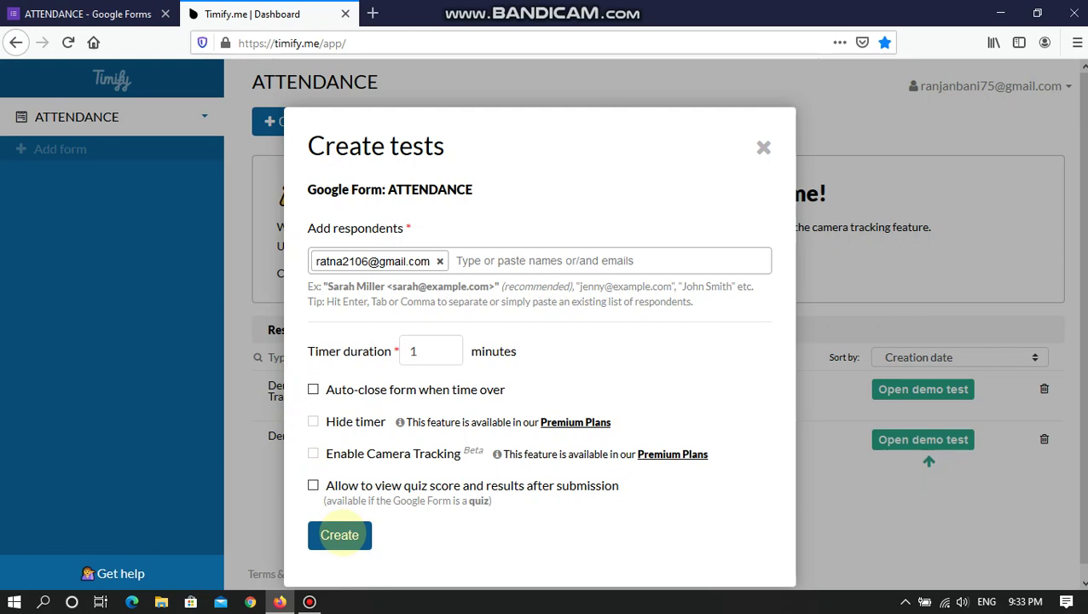
{"action": "left_click", "coordinate": [339, 534]}
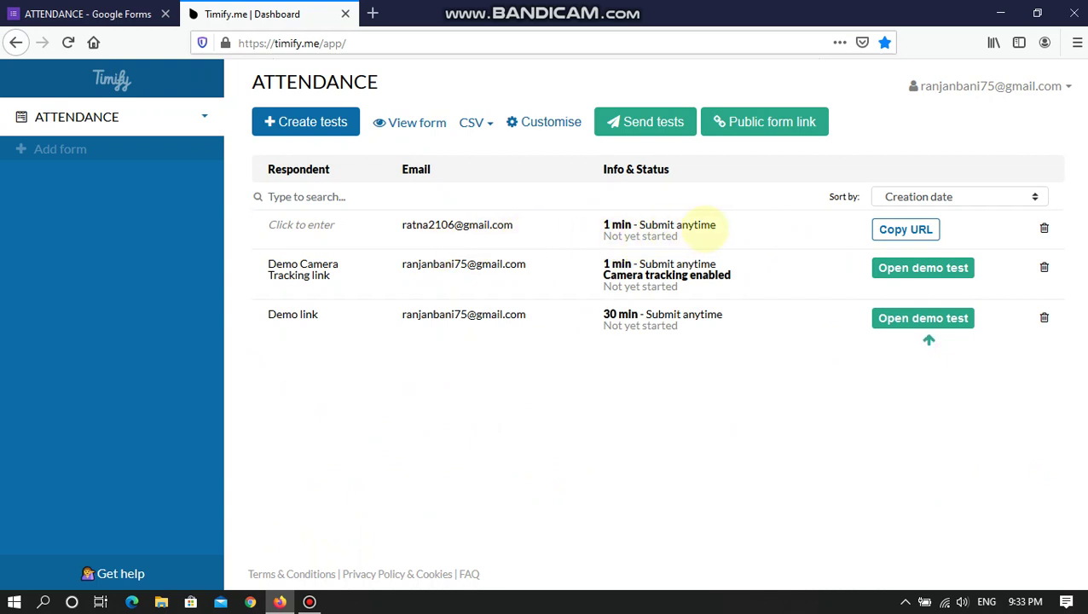
- Check the new test's Submit anytime status and copy its unique test URL
{"action": "left_click_drag", "start_coordinate": [720, 224], "coordinate": [635, 225]}
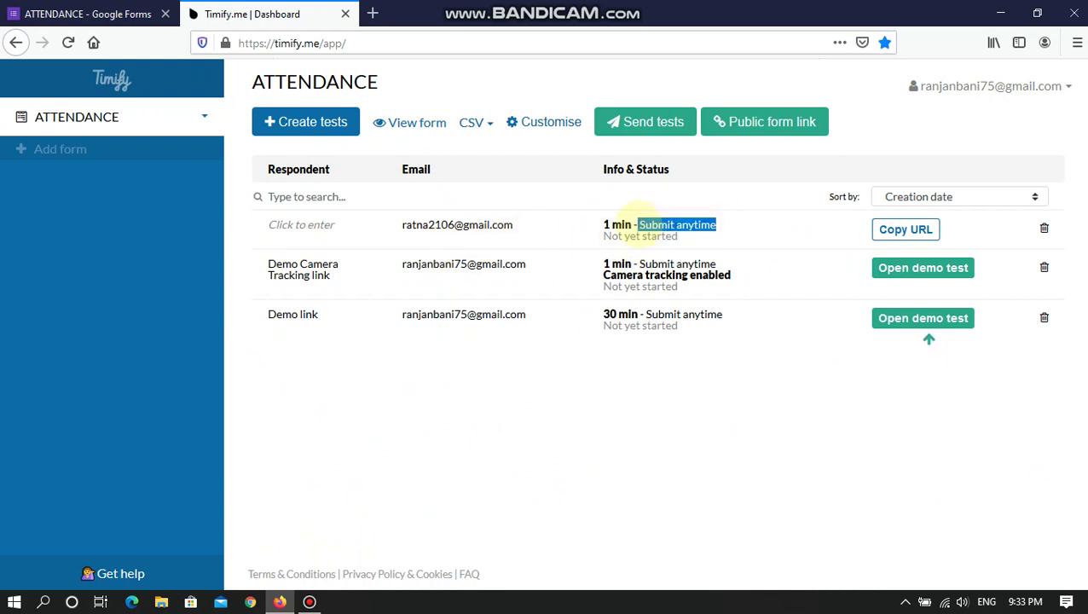
{"action": "left_click", "coordinate": [678, 370]}
{"action": "left_click_drag", "start_coordinate": [716, 224], "coordinate": [650, 224]}
{"action": "left_click", "coordinate": [684, 445]}
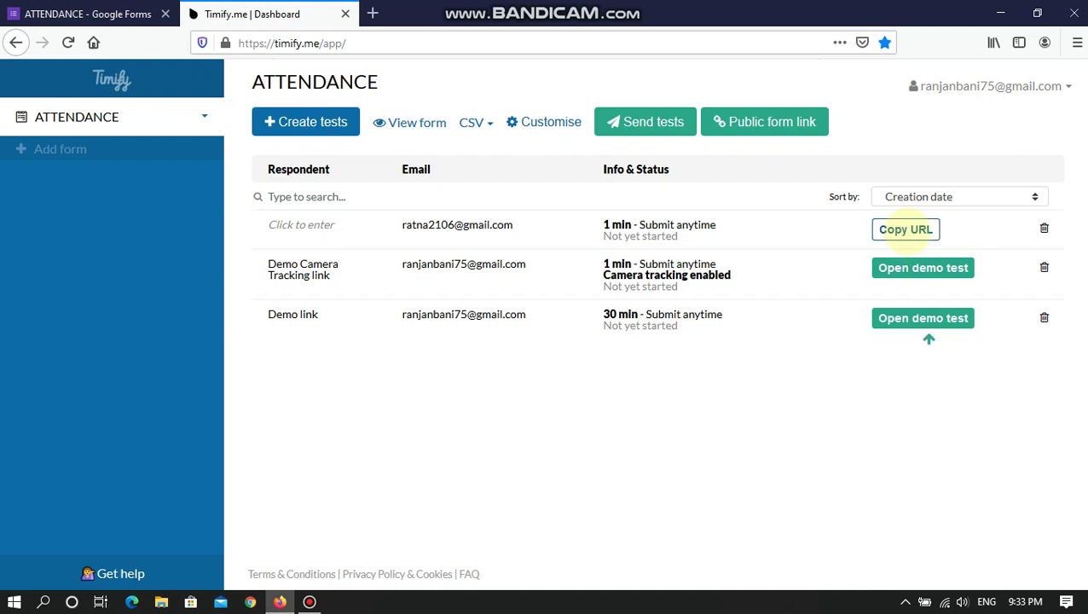
{"action": "left_click", "coordinate": [905, 228]}
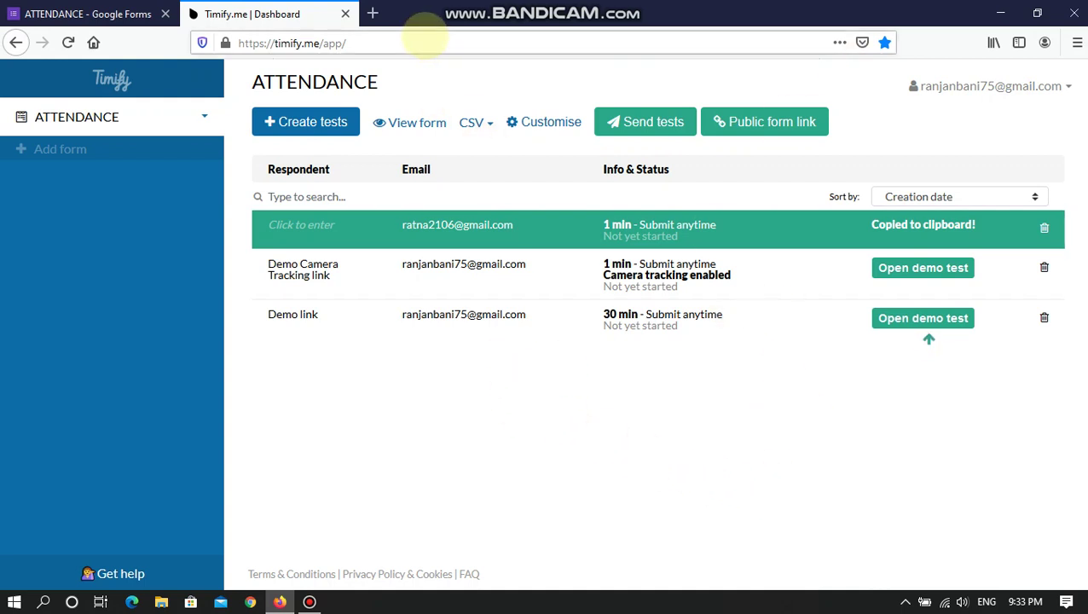
- Load the copied respondent test link in a new browser tab
{"action": "left_click", "coordinate": [373, 13]}
{"action": "key", "text": "ctrl+v"}
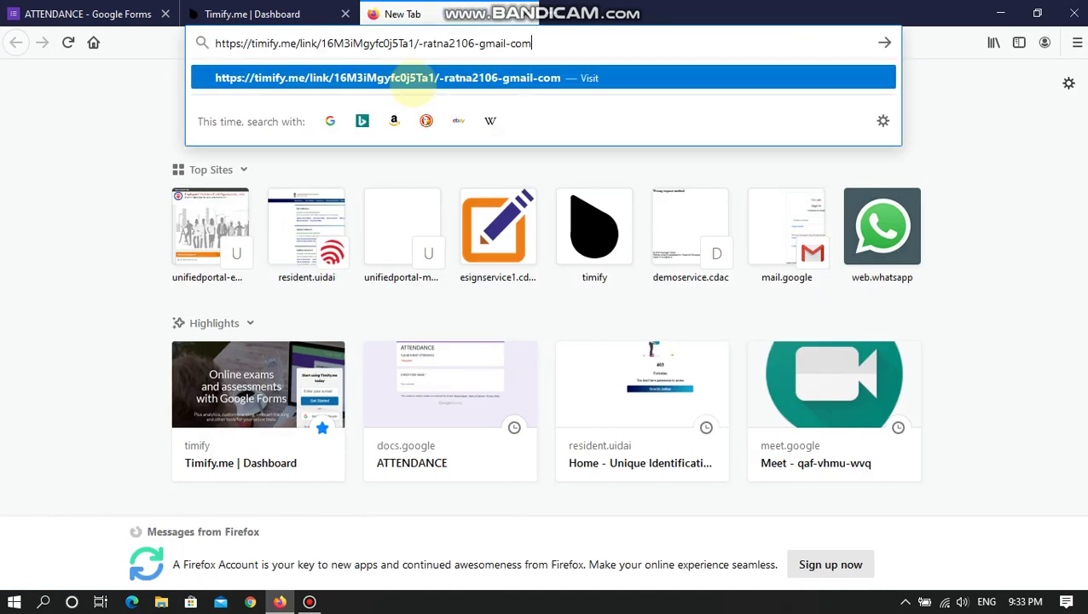
{"action": "key", "text": "Return"}
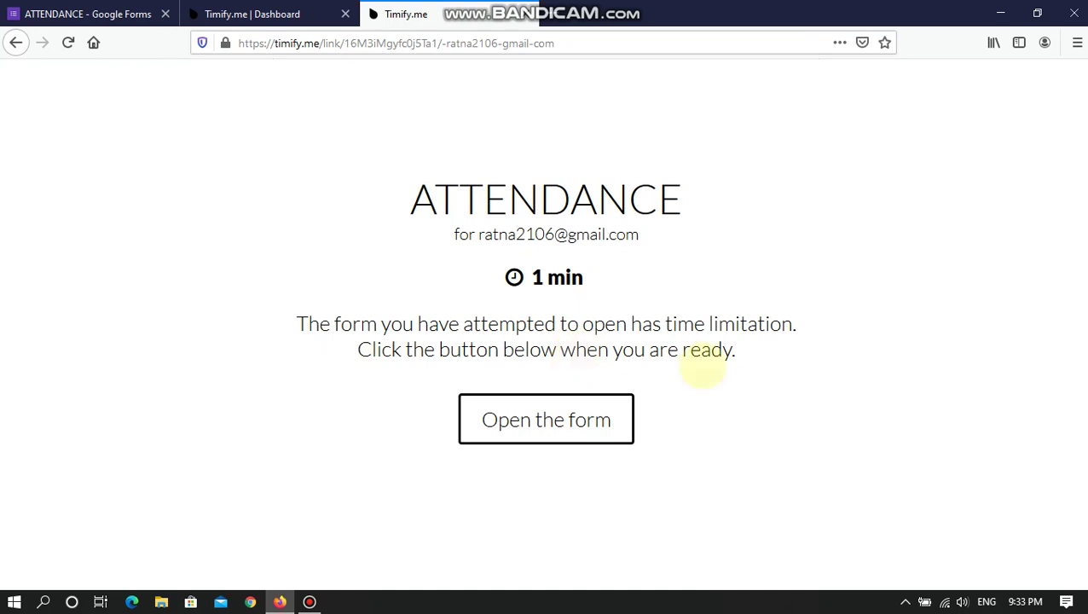
- Review the ATTENDANCE title and 1 min time limit, then start the timed form
{"action": "left_click_drag", "start_coordinate": [416, 202], "coordinate": [342, 184]}
{"action": "left_click", "coordinate": [339, 281]}
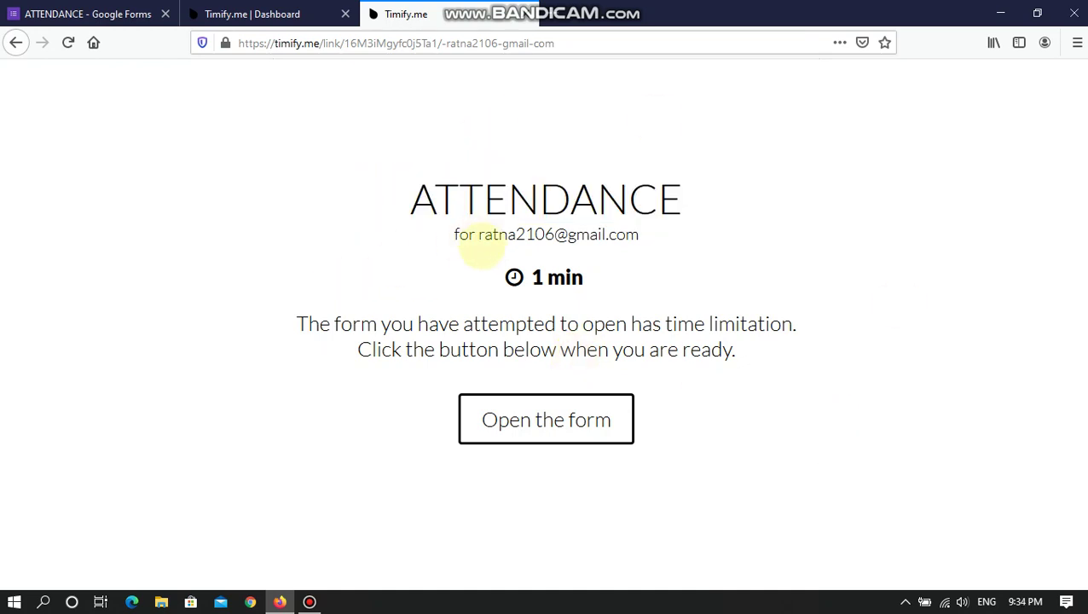
{"action": "left_click_drag", "start_coordinate": [613, 284], "coordinate": [478, 272]}
{"action": "left_click", "coordinate": [758, 328]}
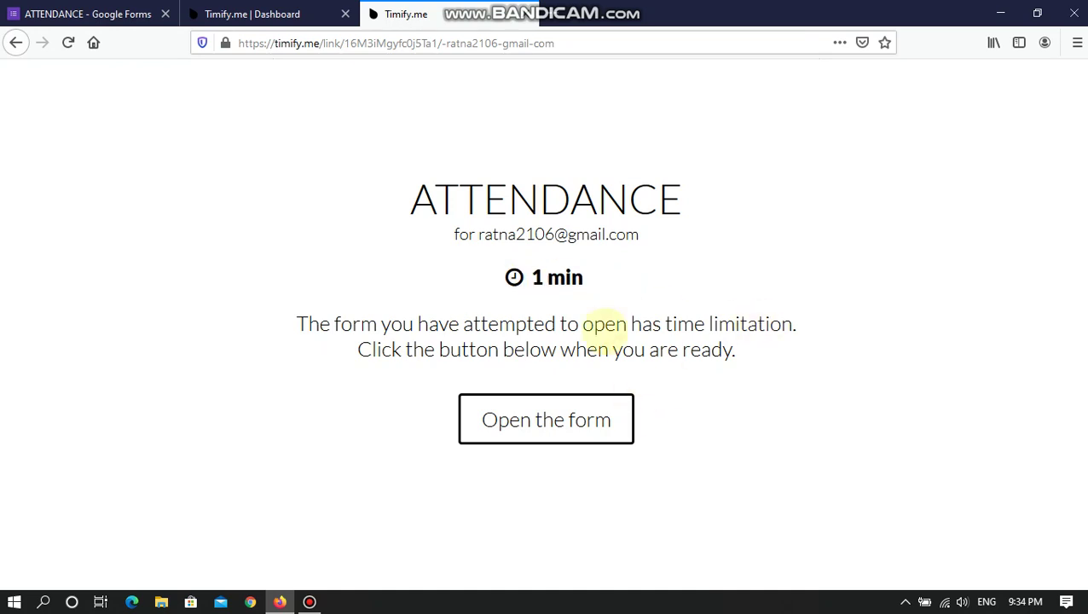
{"action": "left_click", "coordinate": [548, 426]}
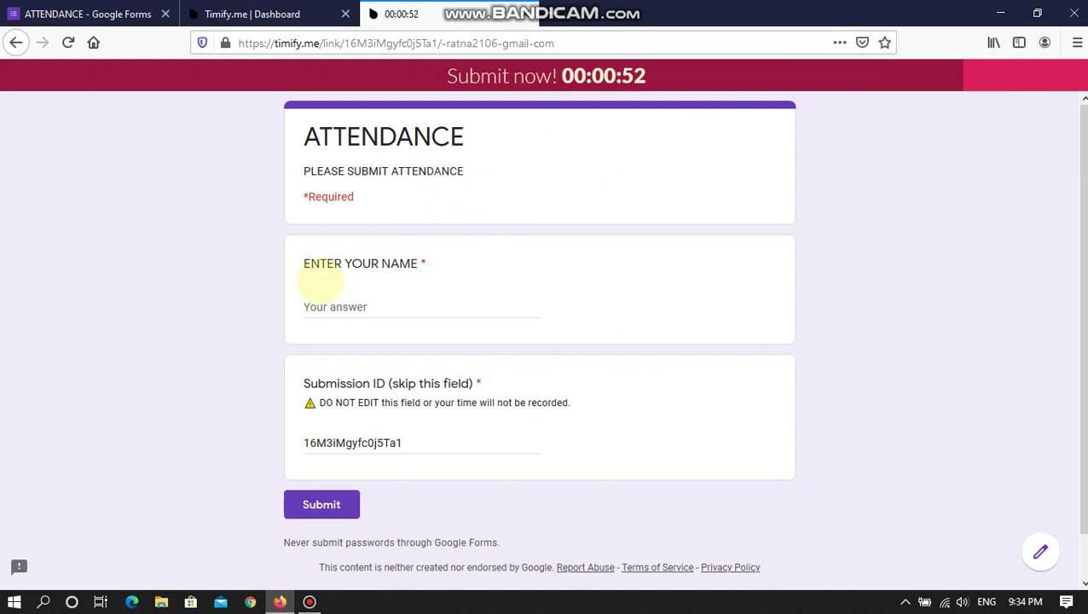
- Type the respondent's name into the ENTER YOUR NAME answer field
{"action": "left_click", "coordinate": [324, 307]}
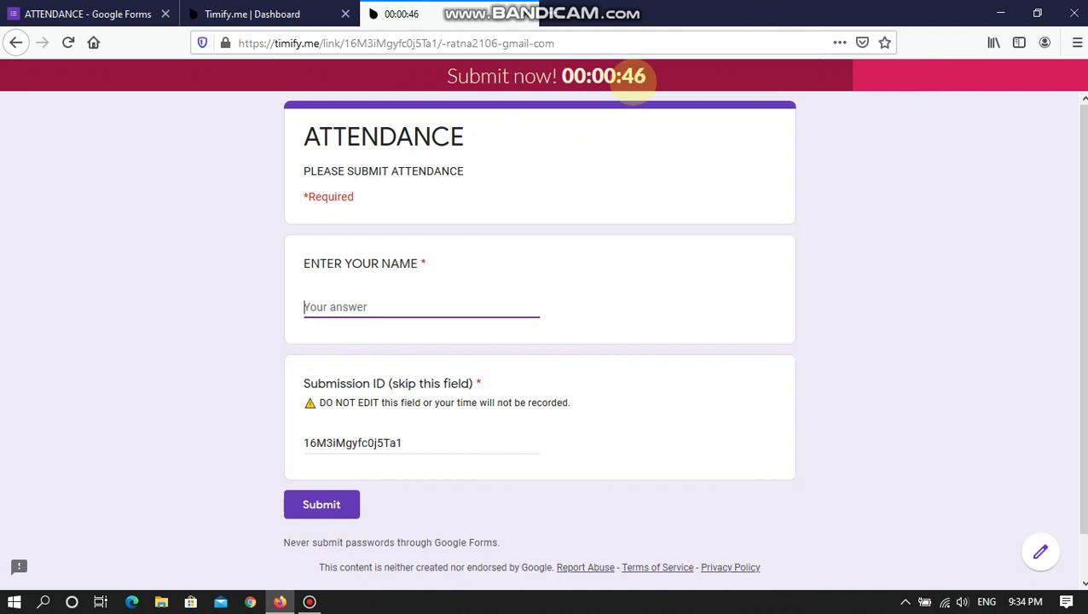
{"action": "type", "text": "TY"}
{"action": "key", "text": "BackSpace"}
{"action": "type", "text": "N"}
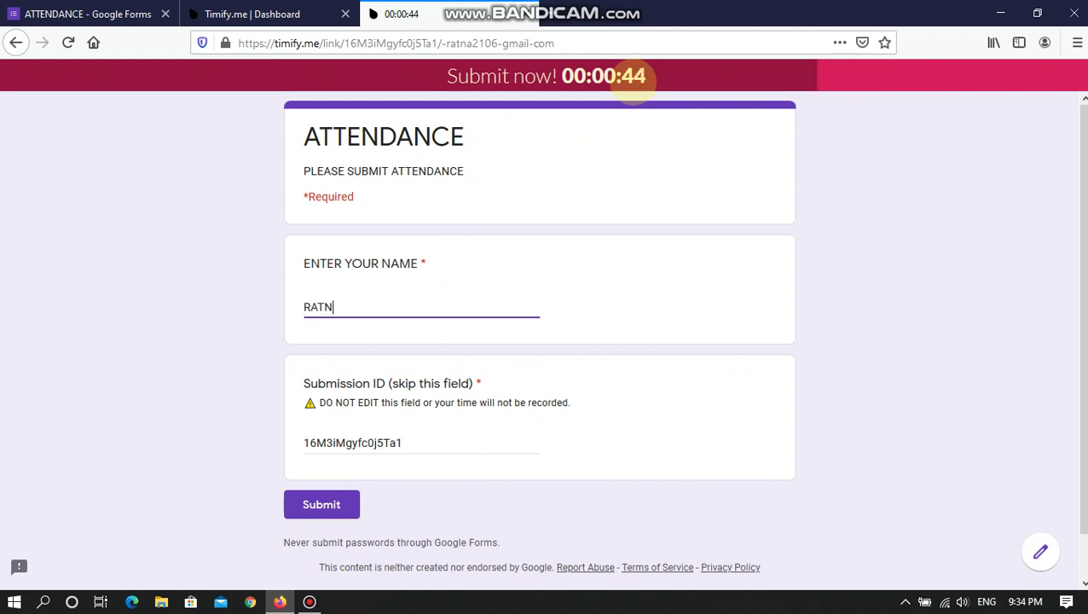
{"action": "type", "text": "ADEEP"}
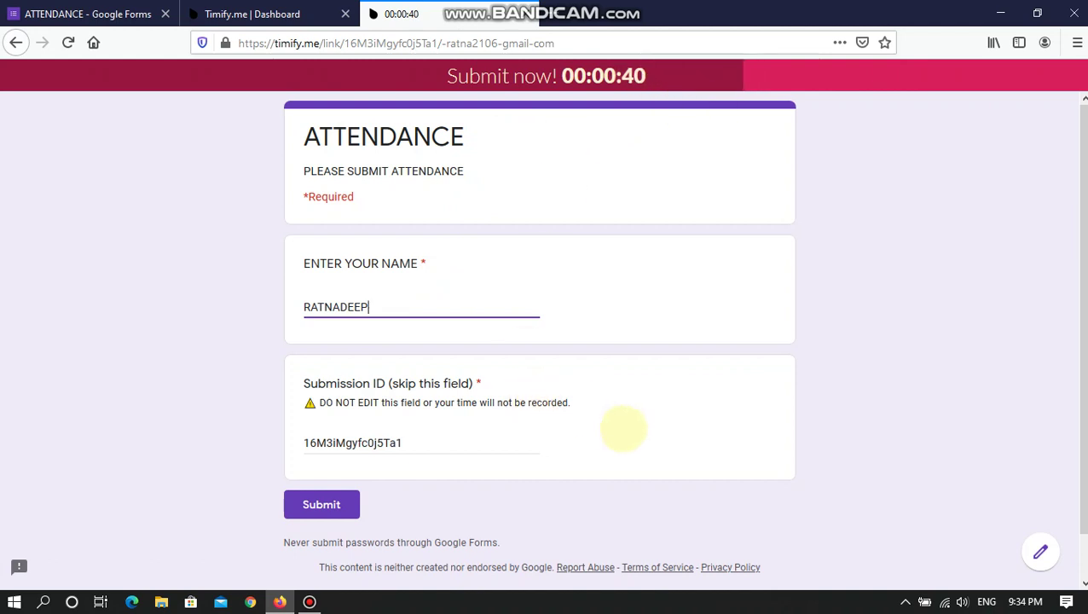
- Inspect the prefilled Submission ID value, leaving it unchanged
{"action": "left_click_drag", "start_coordinate": [400, 440], "coordinate": [263, 441]}
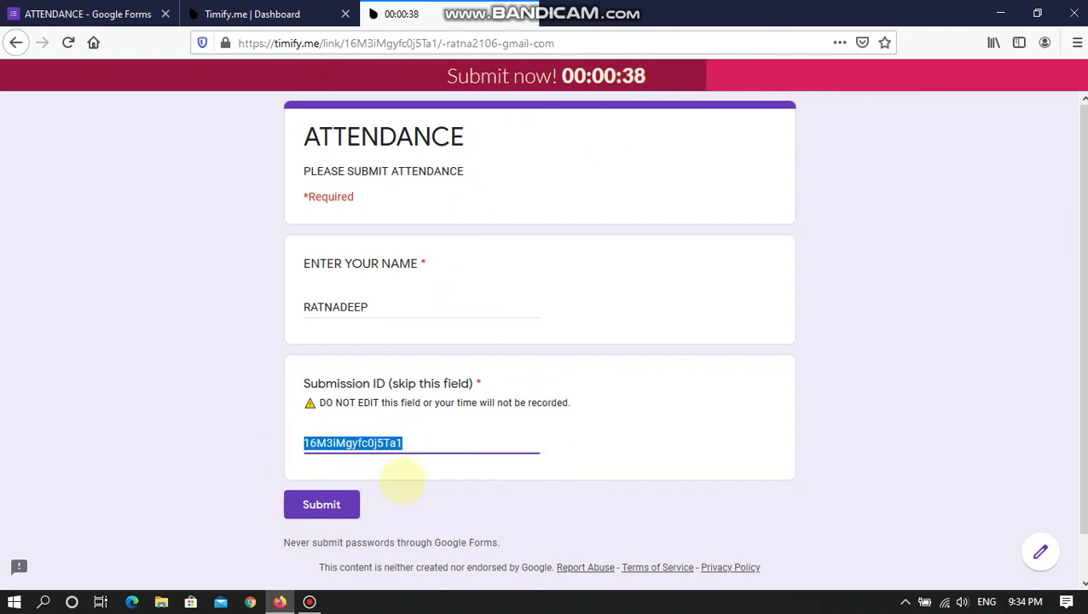
{"action": "left_click", "coordinate": [412, 442]}
{"action": "left_click_drag", "start_coordinate": [412, 443], "coordinate": [284, 437]}
{"action": "left_click", "coordinate": [413, 497]}
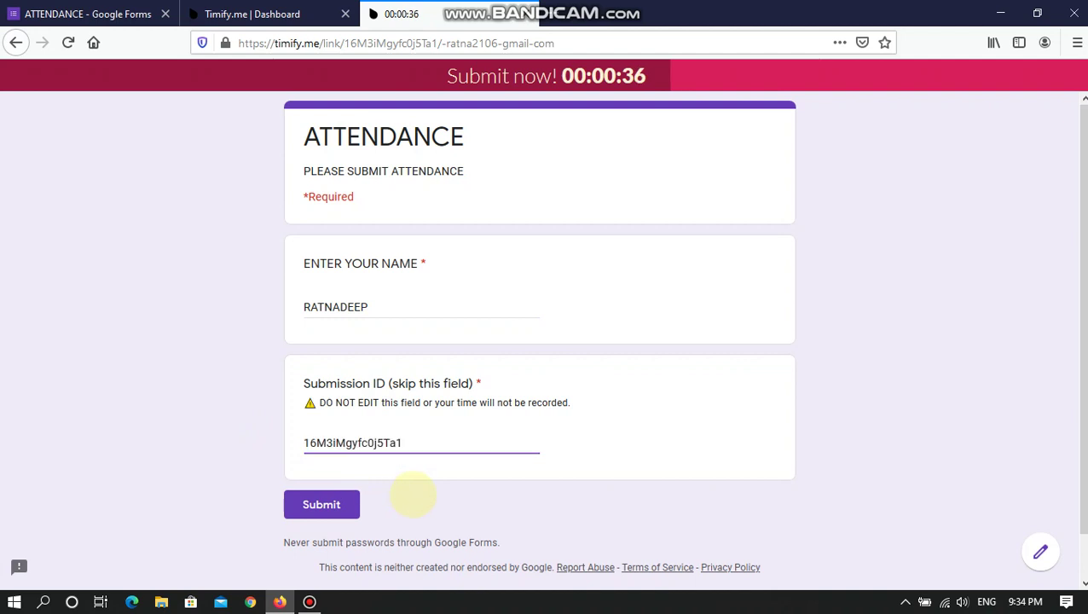
{"action": "left_click_drag", "start_coordinate": [417, 445], "coordinate": [261, 444]}
{"action": "left_click", "coordinate": [461, 434]}
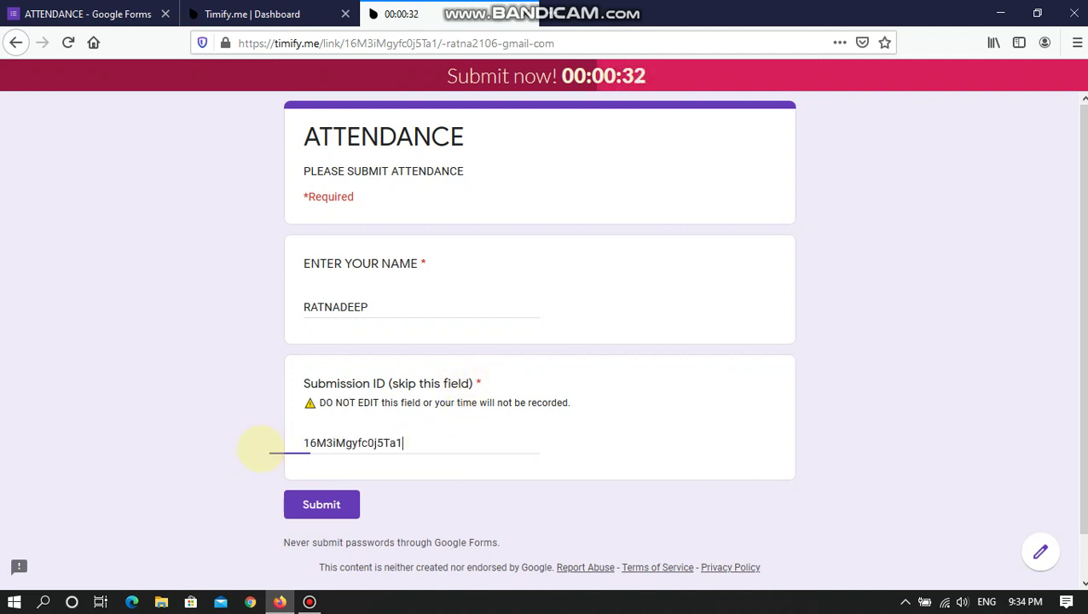
{"action": "left_click_drag", "start_coordinate": [267, 444], "coordinate": [401, 478]}
{"action": "left_click", "coordinate": [454, 496]}
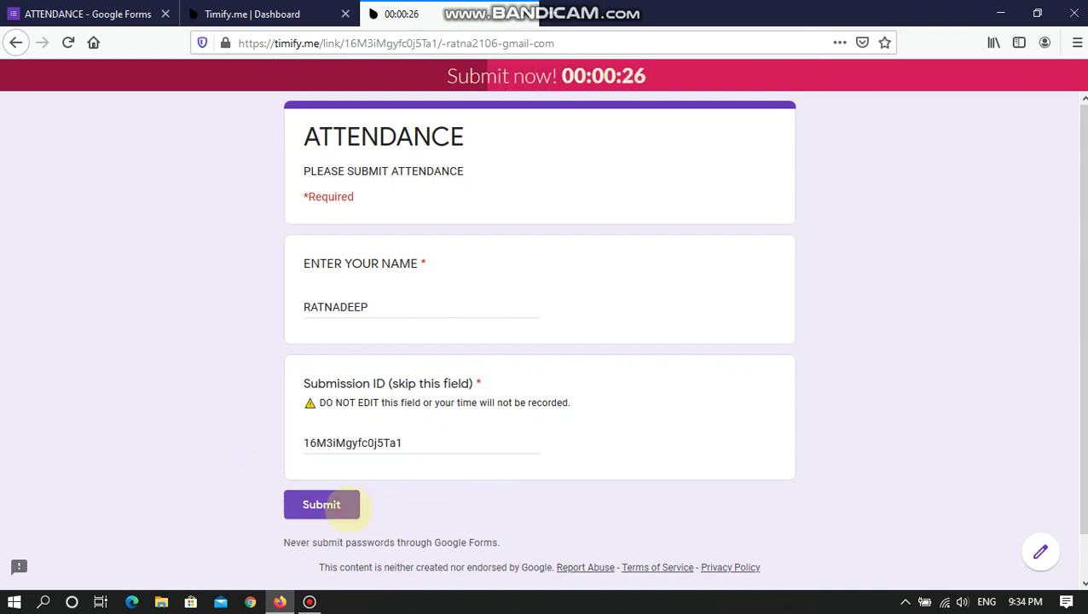
- Submit the timed form, close the confirmation tab, and return to the ATTENDANCE Forms editor
{"action": "left_click", "coordinate": [342, 507]}
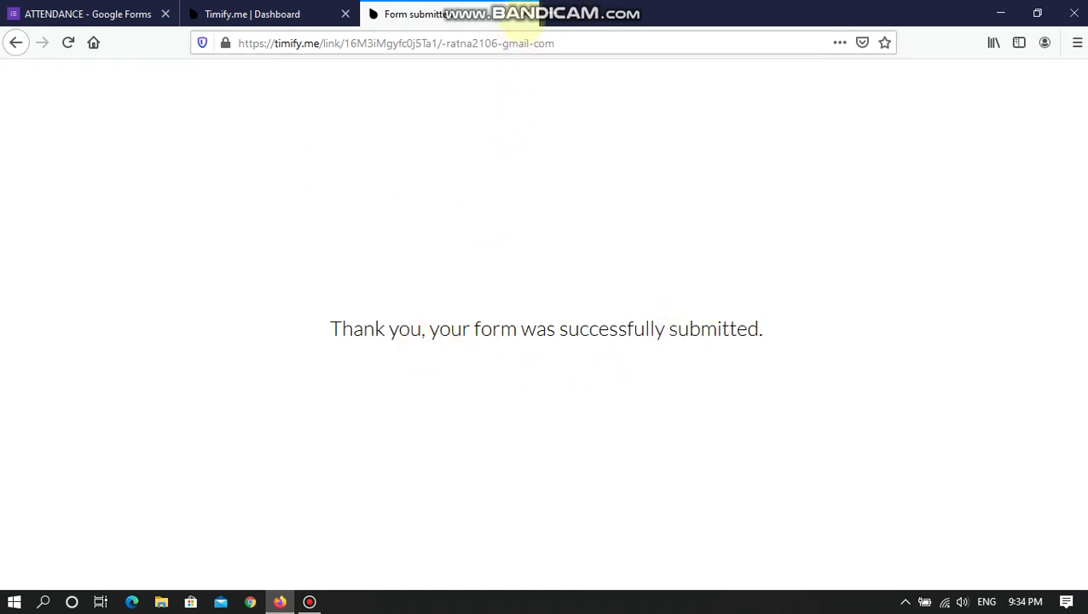
{"action": "key", "text": "ctrl+w"}
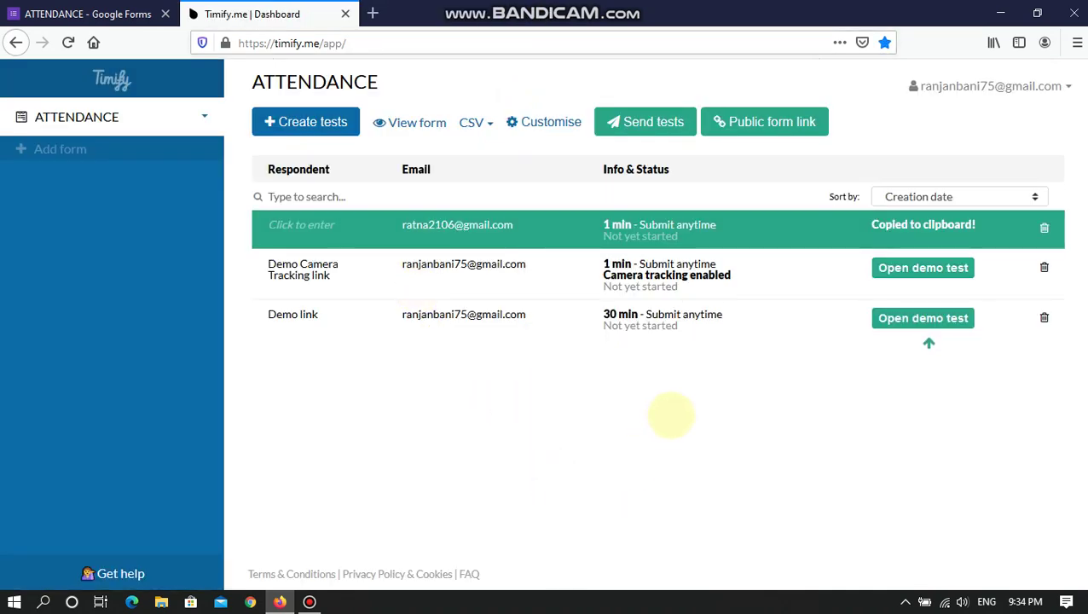
{"action": "left_click", "coordinate": [85, 14]}
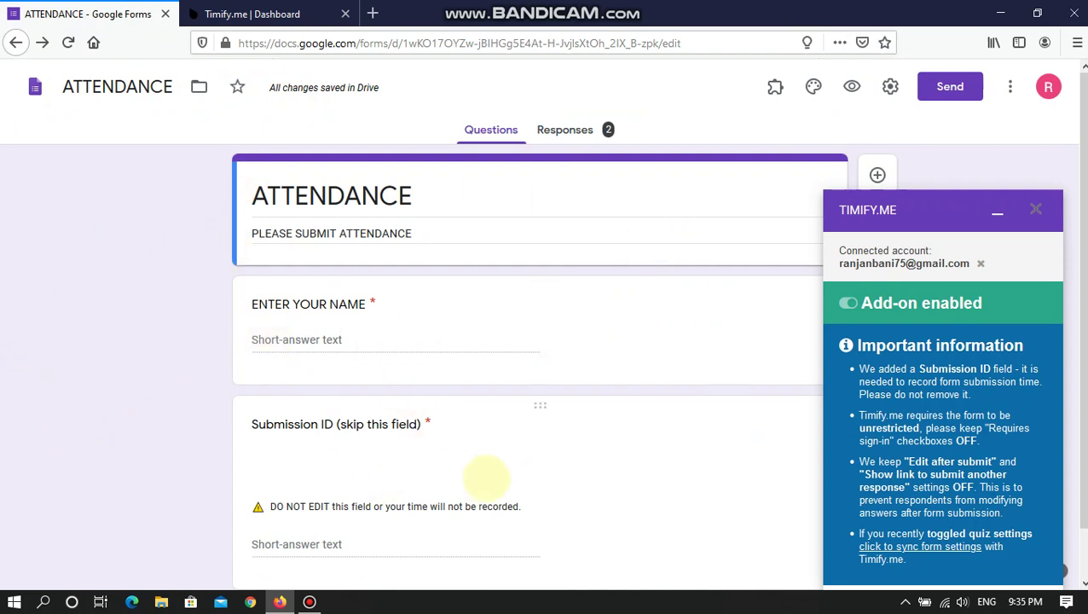
- Link the 2 responses to a new ATTENDANCE (Responses) sheet, allowing the pop-up to open it
{"action": "scroll", "coordinate": [487, 477], "scroll_direction": "down", "scroll_amount": 1}
{"action": "scroll", "coordinate": [487, 477], "scroll_direction": "up", "scroll_amount": 1}
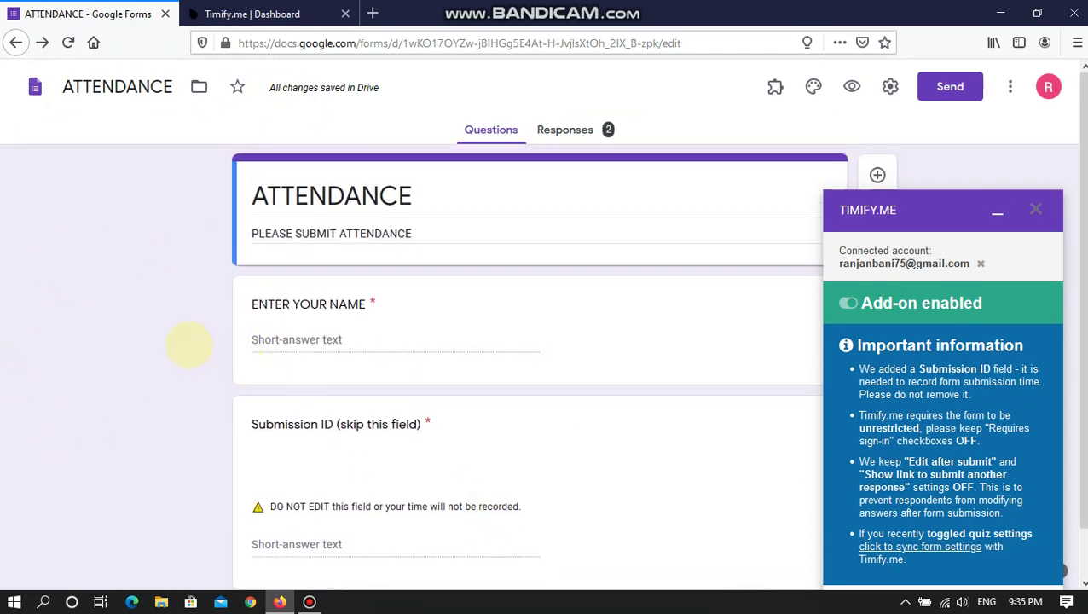
{"action": "left_click", "coordinate": [564, 128]}
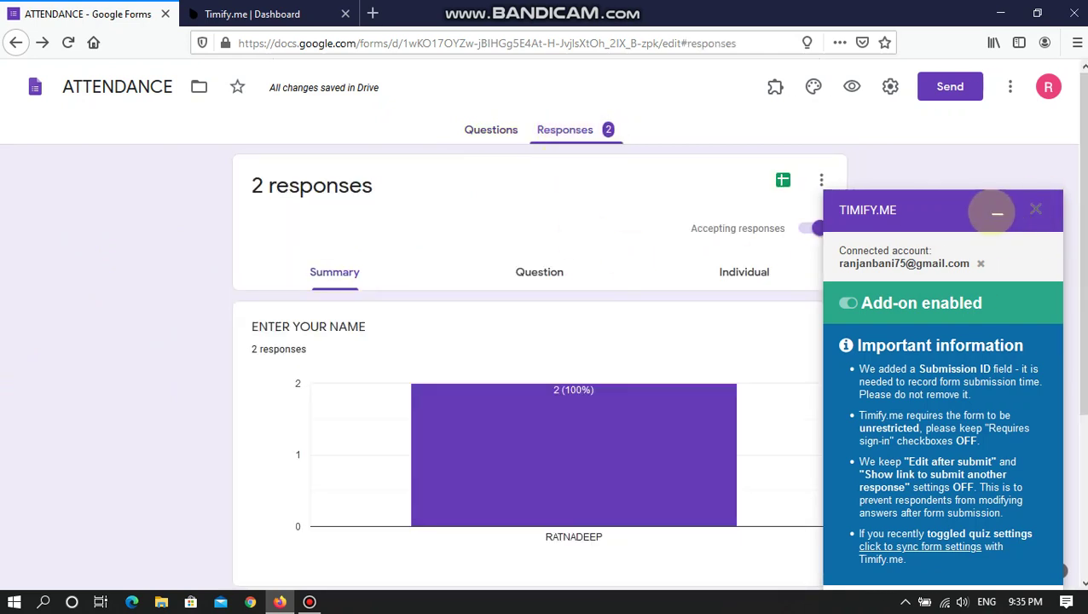
{"action": "left_click", "coordinate": [996, 212]}
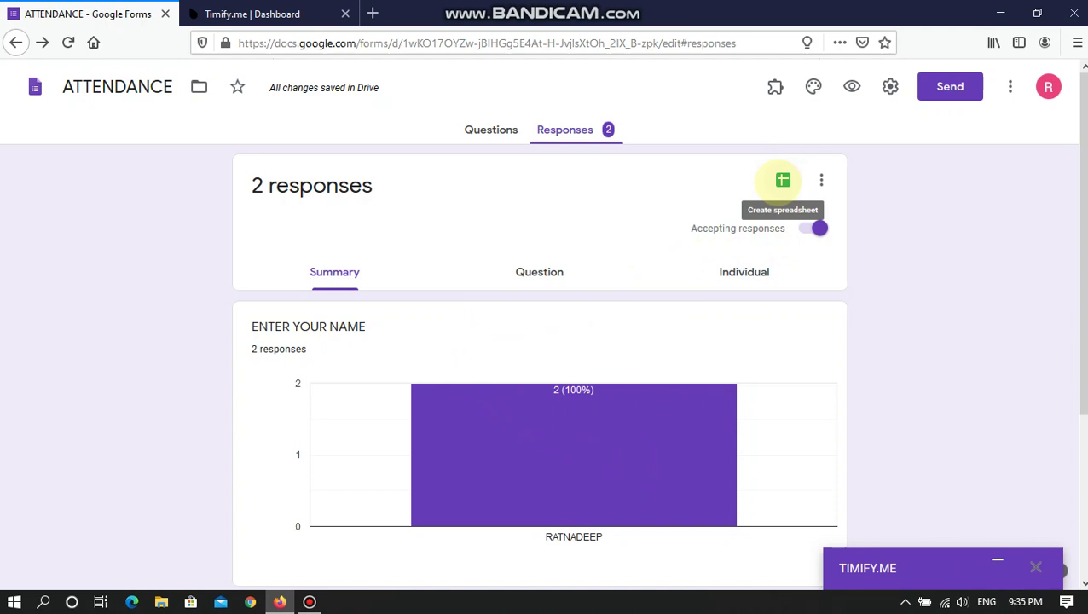
{"action": "left_click", "coordinate": [782, 180]}
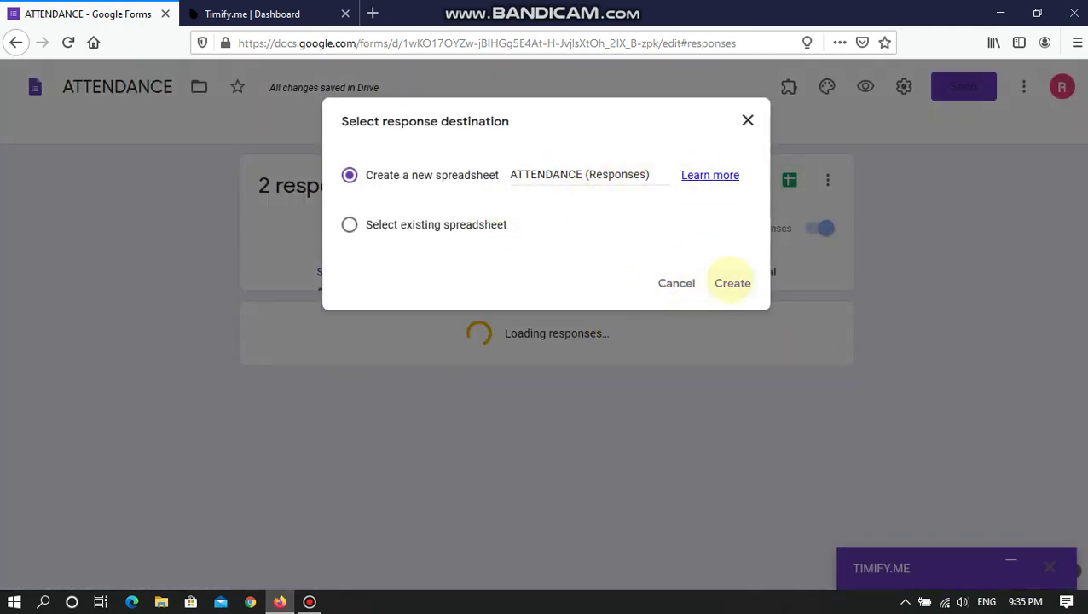
{"action": "left_click", "coordinate": [733, 283]}
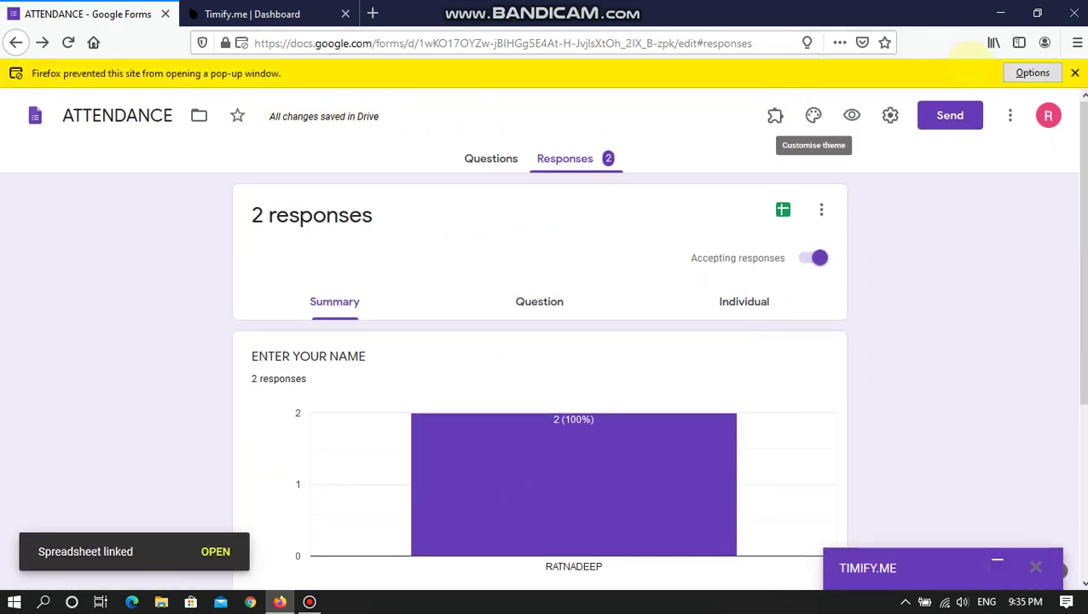
{"action": "left_click", "coordinate": [1033, 73]}
{"action": "left_click", "coordinate": [750, 92]}
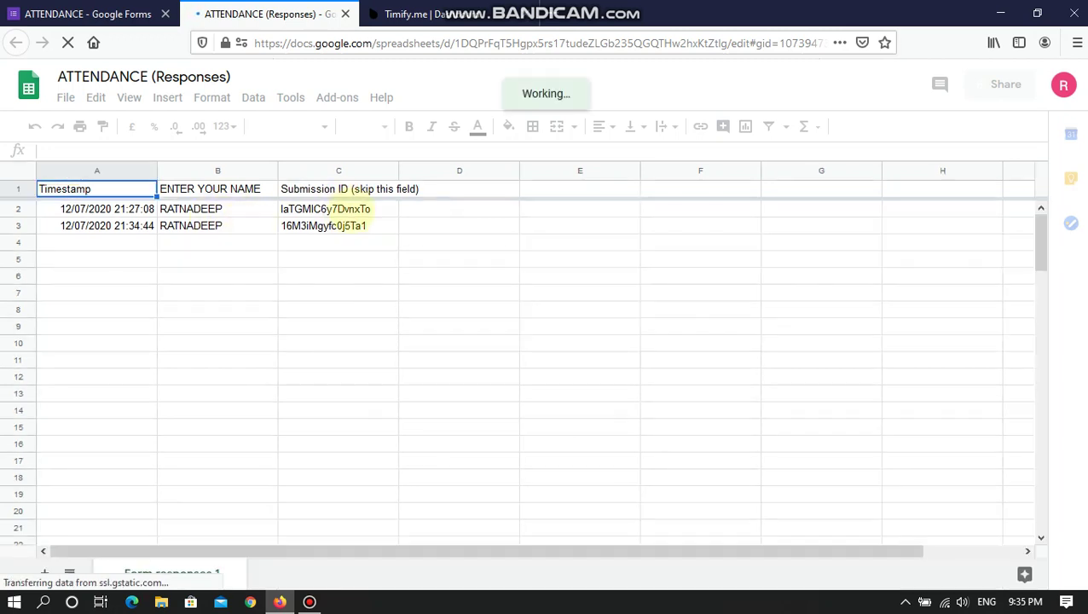
- Check both Submission IDs in C2 and C3 and the second timestamp in A3, then close the spreadsheet
{"action": "left_click", "coordinate": [345, 213]}
{"action": "left_click", "coordinate": [353, 224]}
{"action": "left_click", "coordinate": [350, 212]}
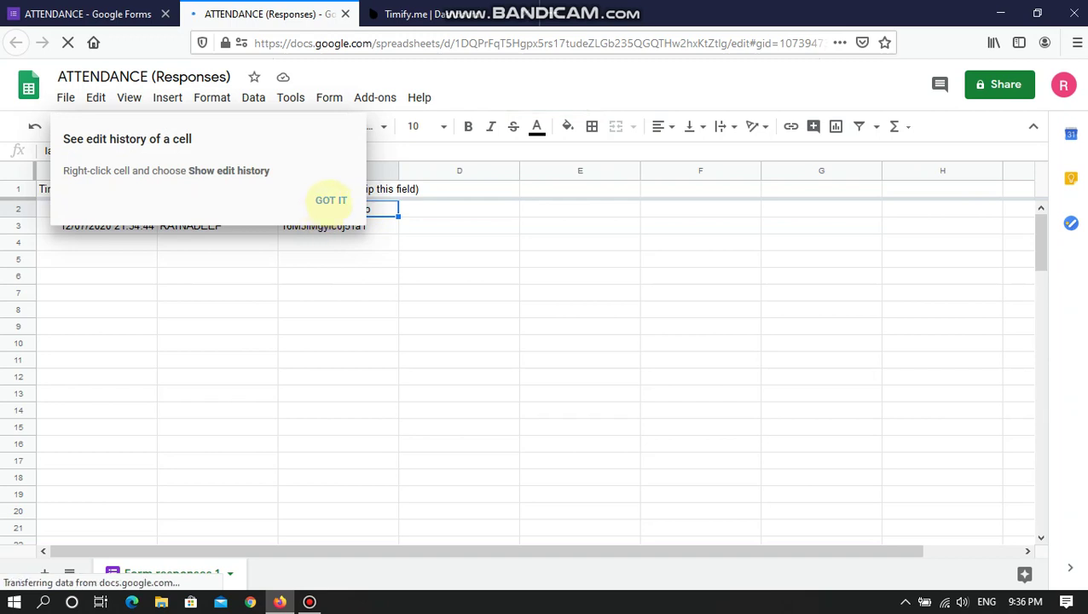
{"action": "left_click", "coordinate": [328, 200]}
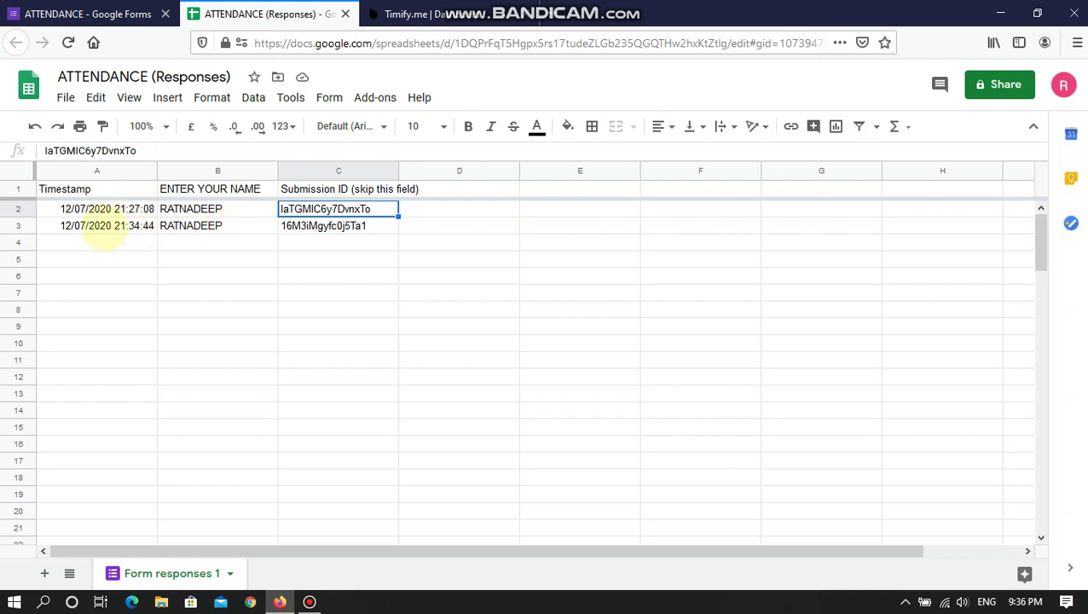
{"action": "left_click", "coordinate": [80, 226]}
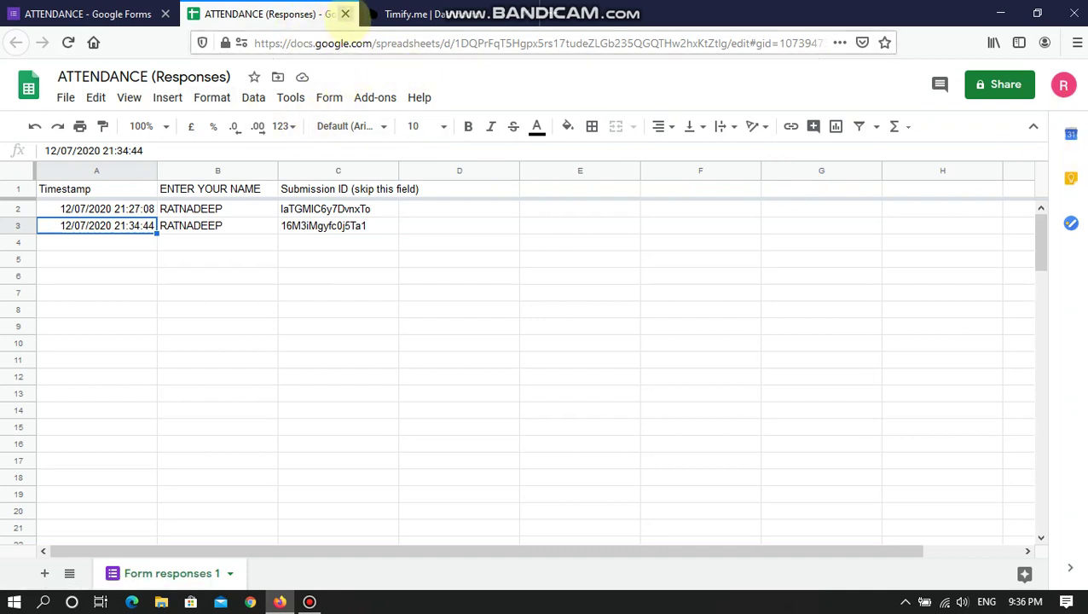
{"action": "left_click", "coordinate": [345, 13]}
{"action": "scroll", "coordinate": [610, 345], "scroll_direction": "down", "scroll_amount": 3}
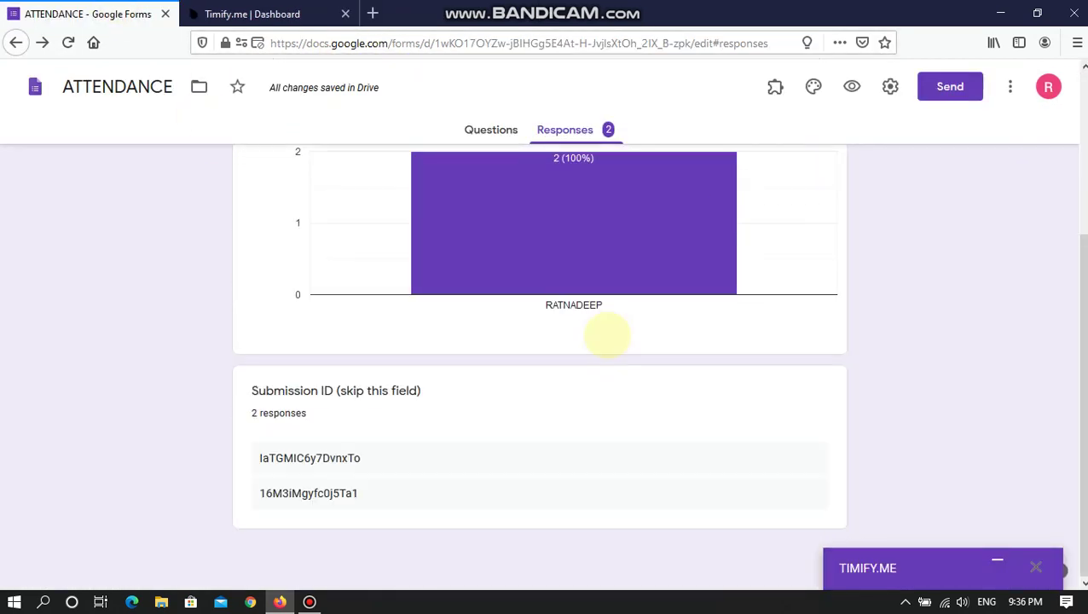
{"action": "scroll", "coordinate": [554, 333], "scroll_direction": "up", "scroll_amount": 3}
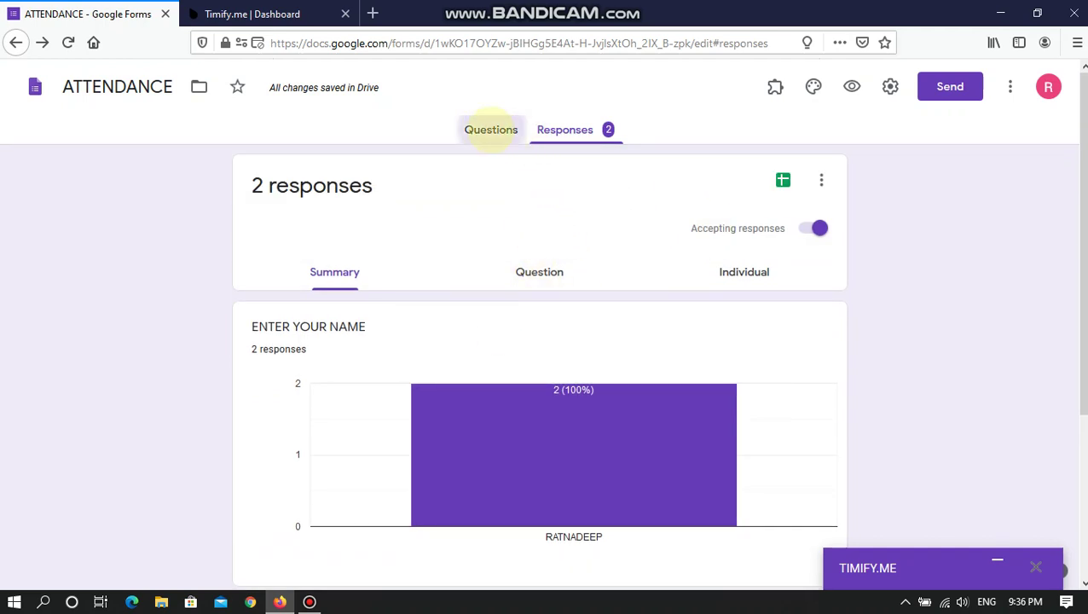
{"action": "left_click", "coordinate": [490, 128]}
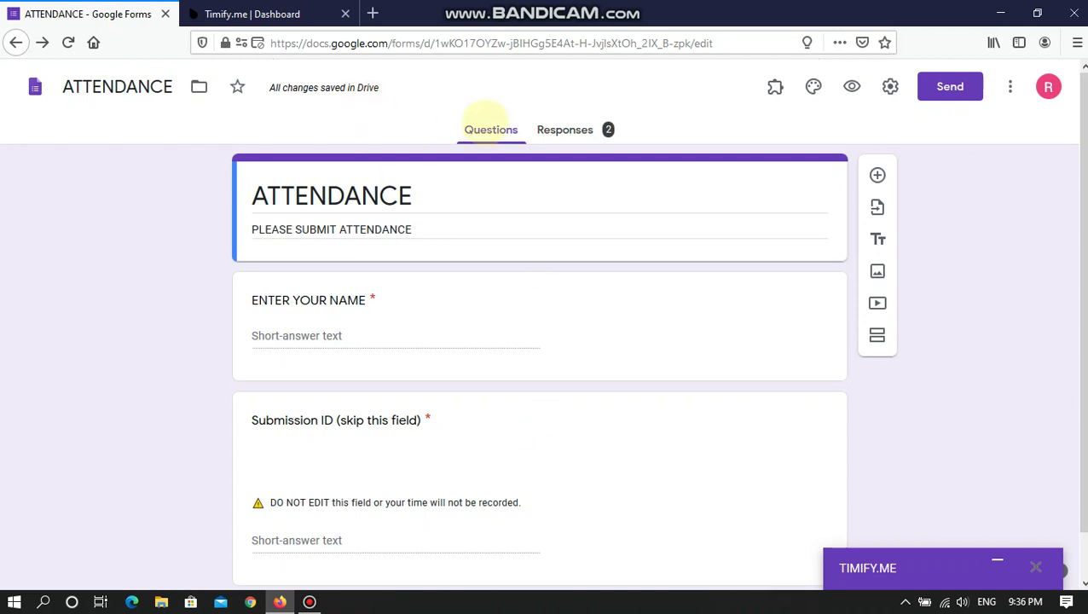
{"action": "left_click", "coordinate": [563, 129]}
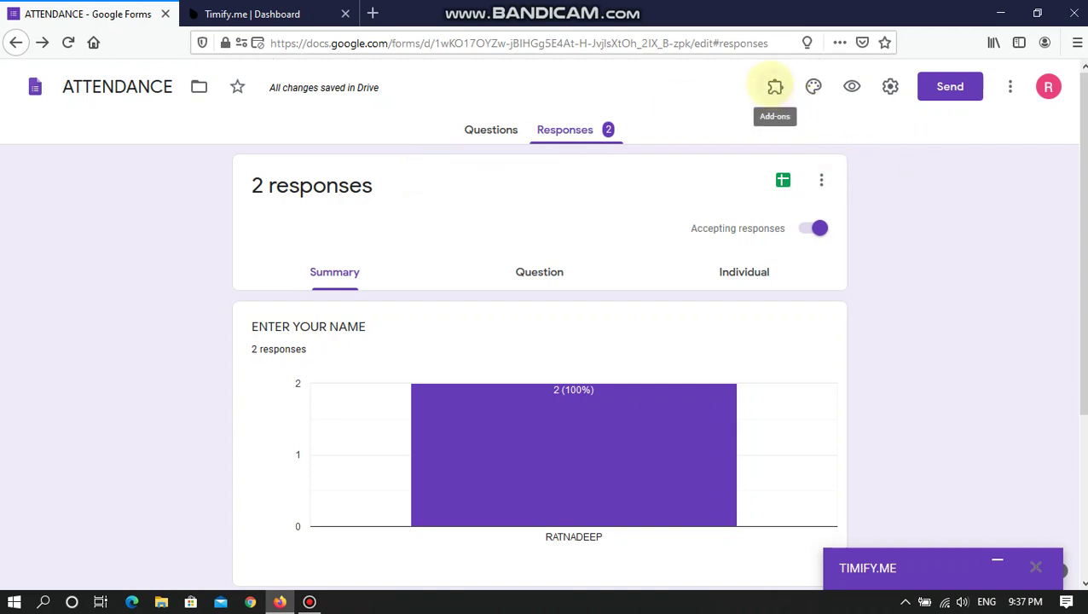
- Check the installed add-ons, then open the formLimiter page in the G Suite Marketplace add-ons for Forms
{"action": "left_click", "coordinate": [775, 86]}
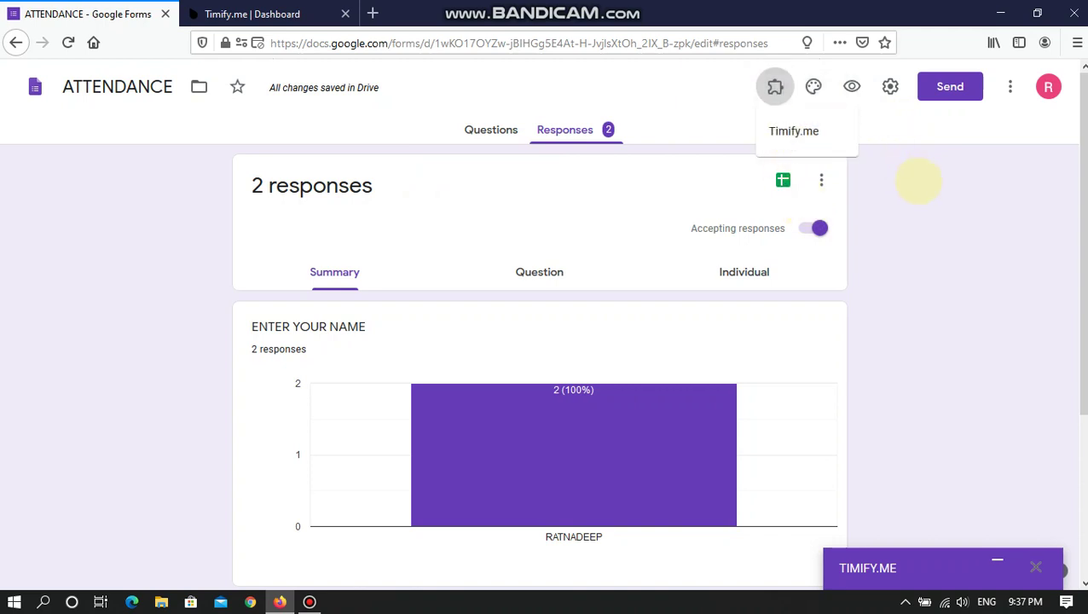
{"action": "left_click", "coordinate": [918, 181]}
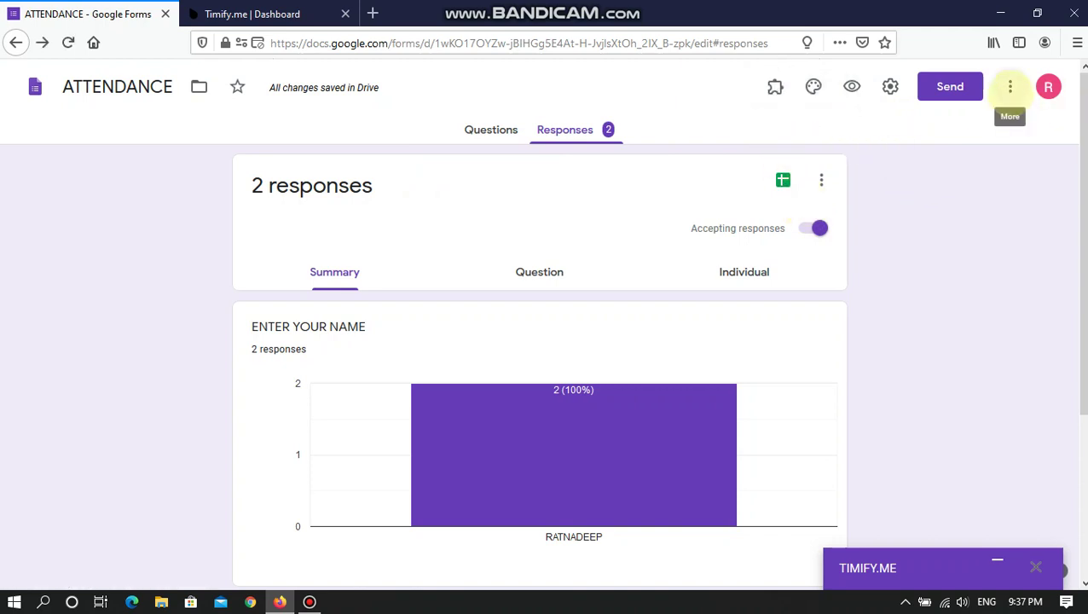
{"action": "left_click", "coordinate": [1009, 87]}
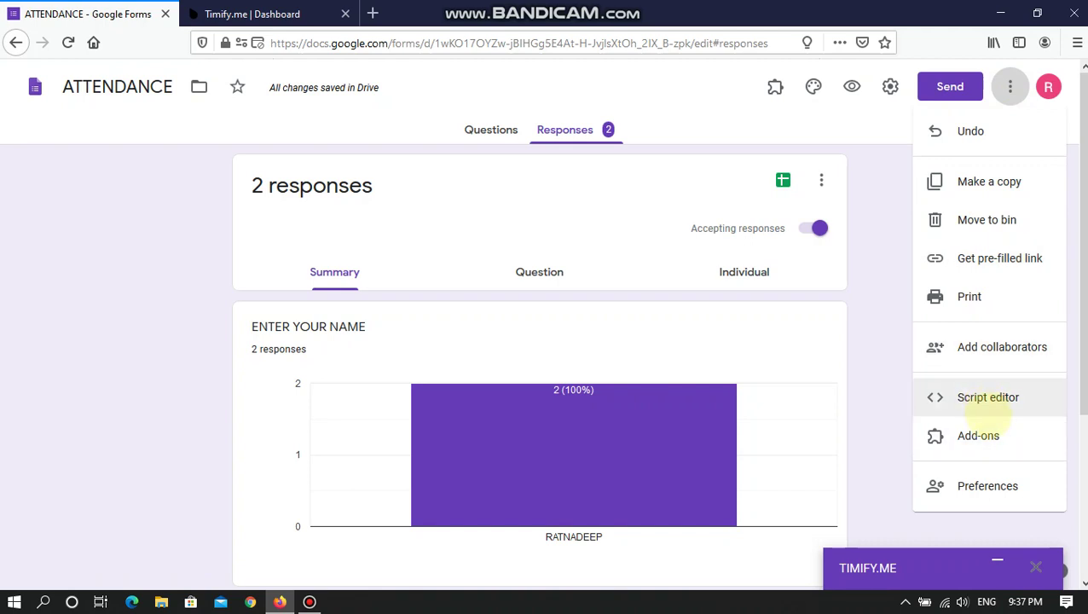
{"action": "left_click", "coordinate": [981, 435]}
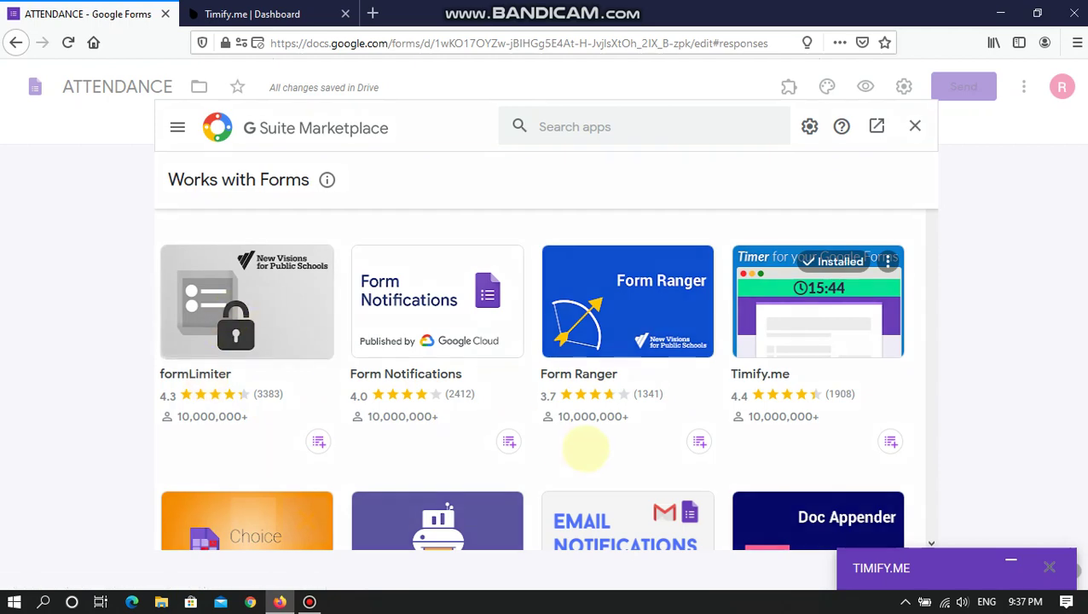
{"action": "left_click", "coordinate": [481, 406]}
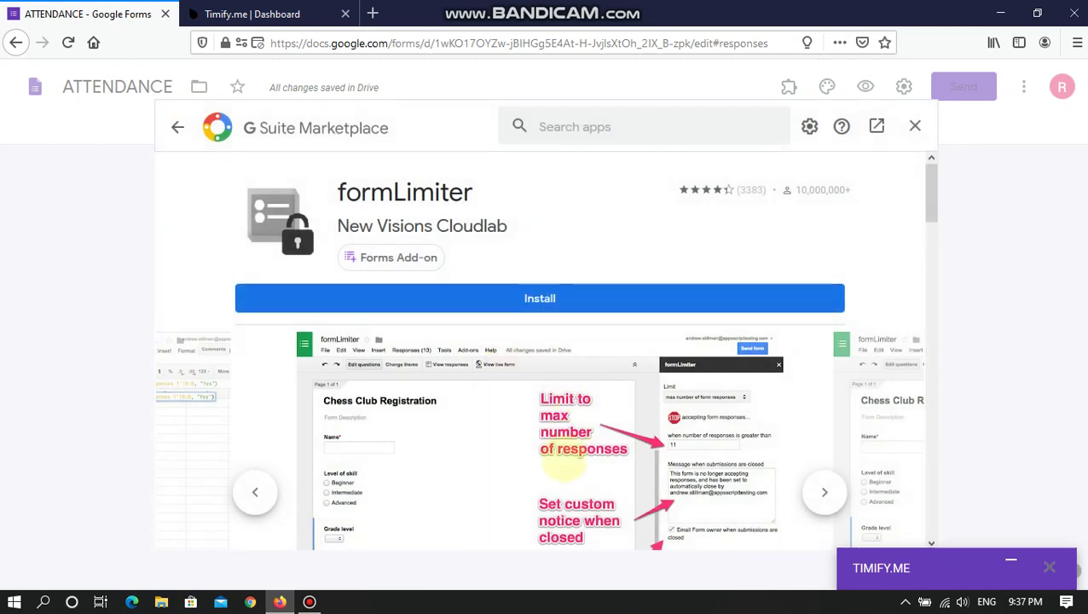
{"action": "scroll", "coordinate": [563, 461], "scroll_direction": "down", "scroll_amount": 2}
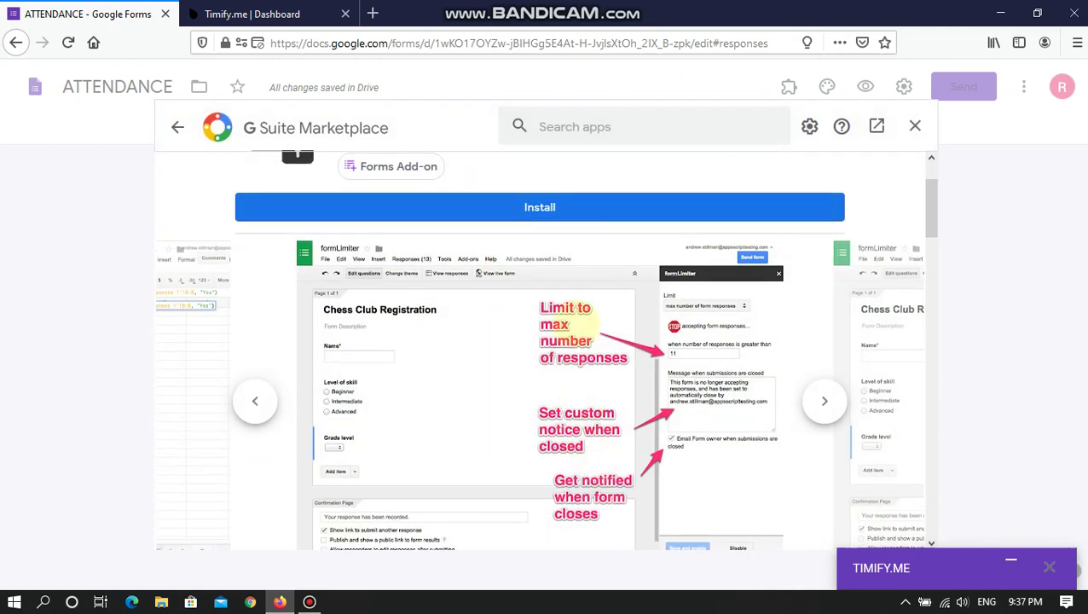